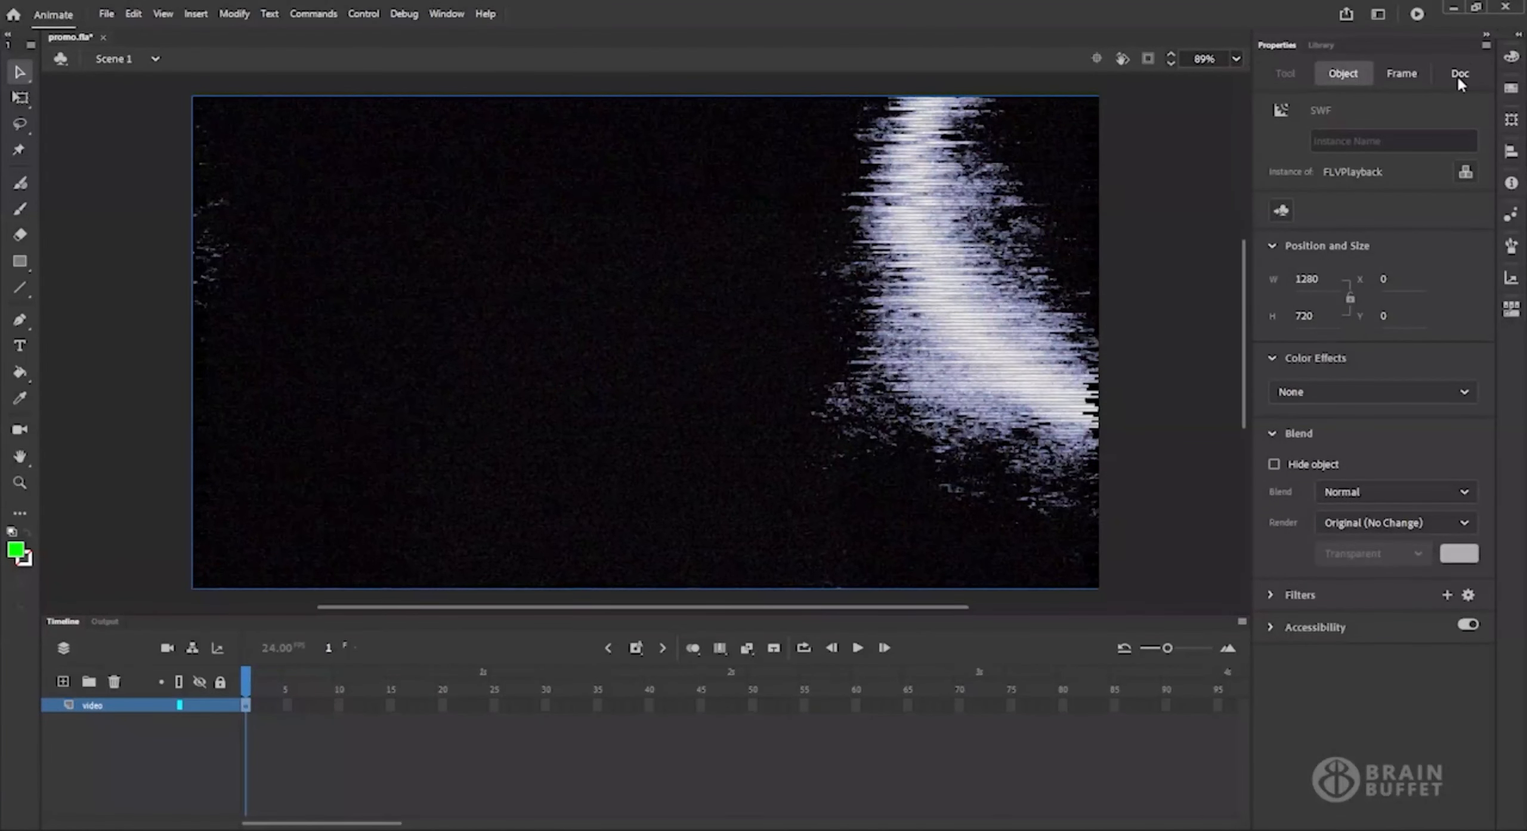
Inspect the FLVPlayback component in the document library.
left_click(1323, 45)
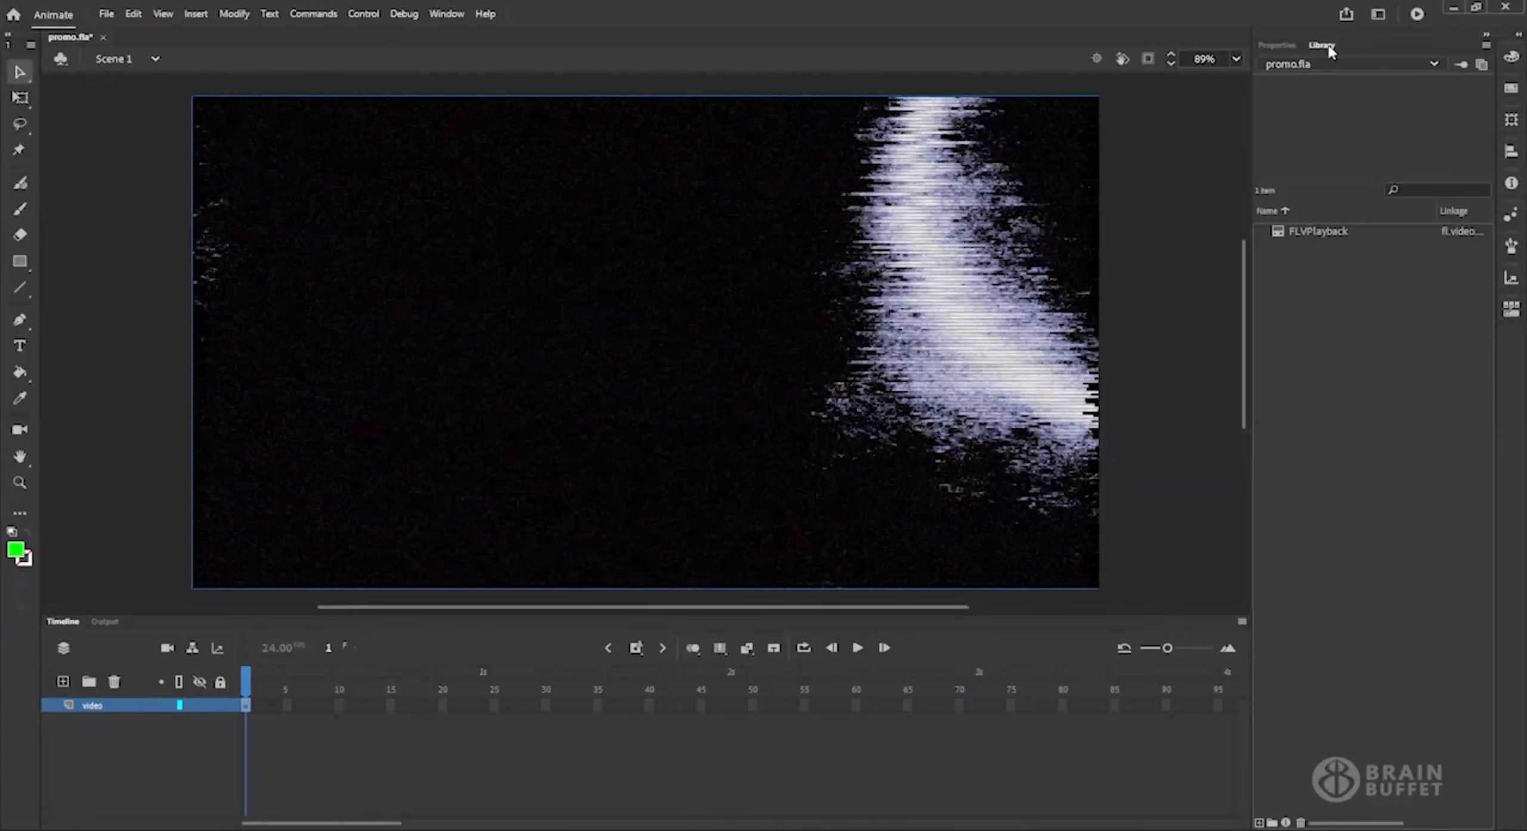
left_click(1338, 231)
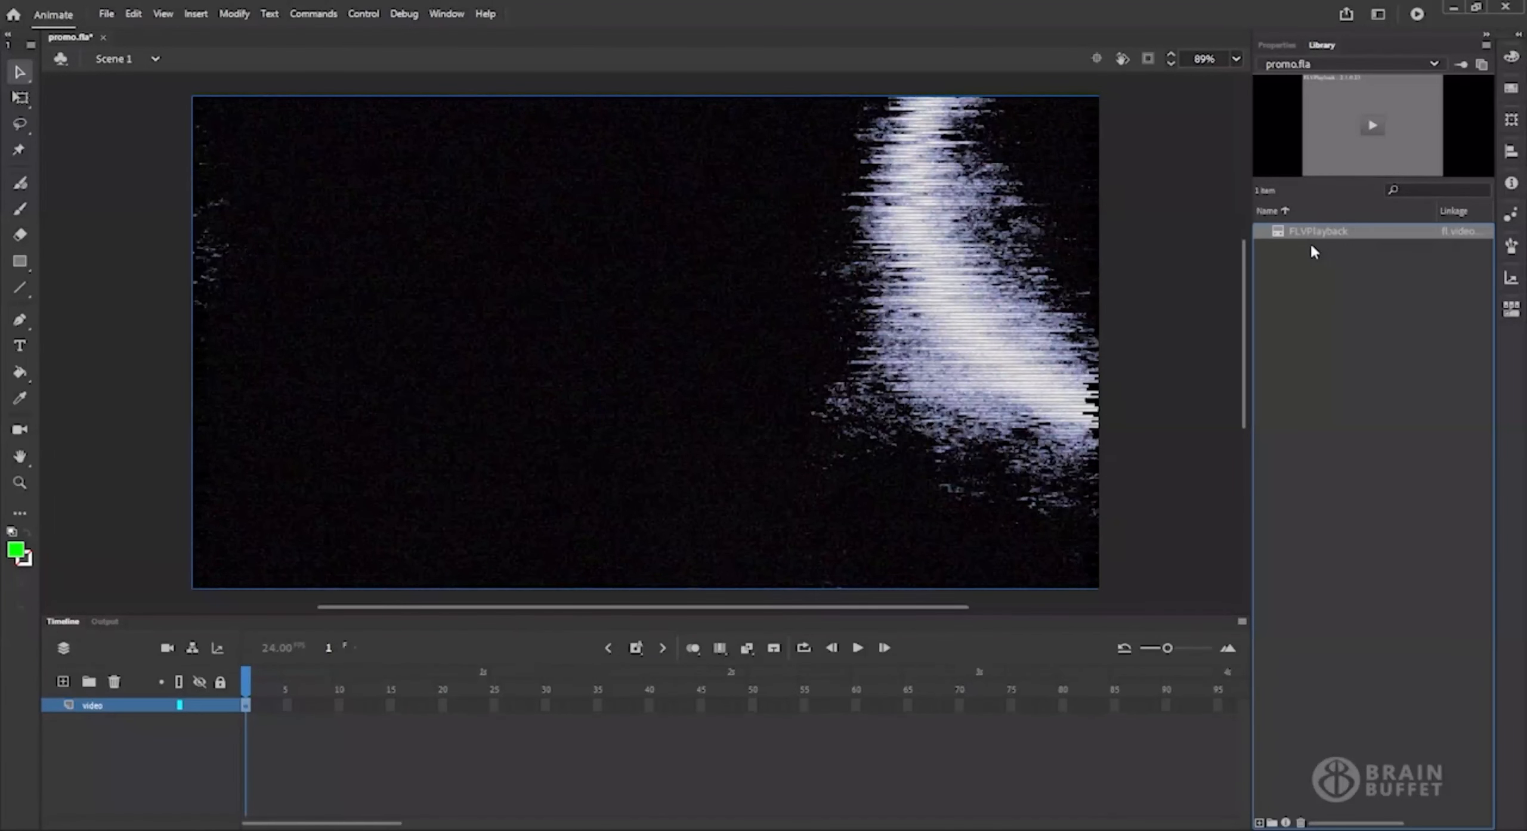
left_click_drag(1313, 233, 915, 258)
Examine the full list of component parameters for the FLVPlayback video instance on the stage.
left_click(1281, 45)
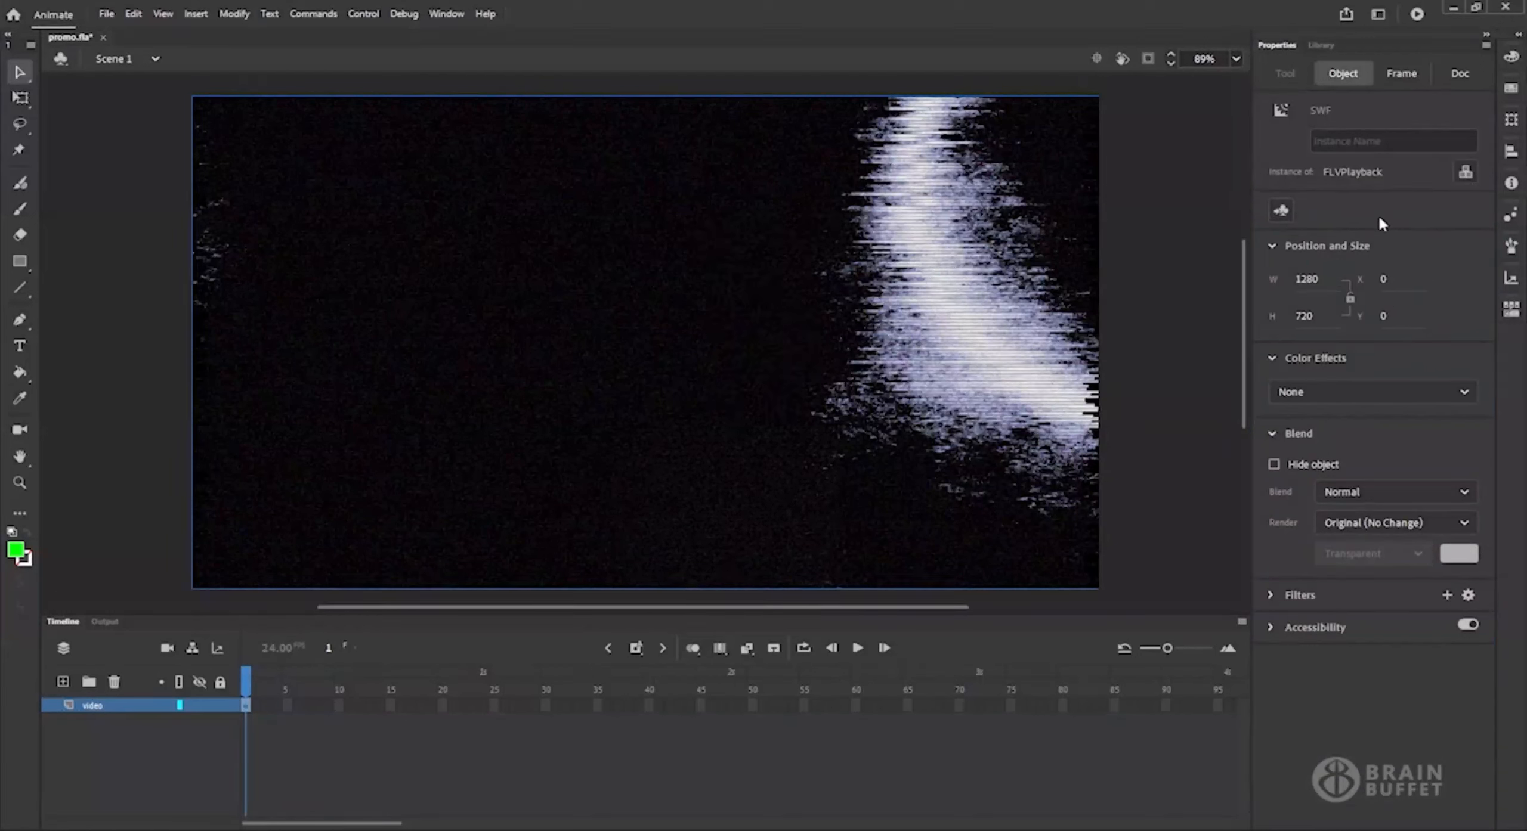
left_click(1465, 173)
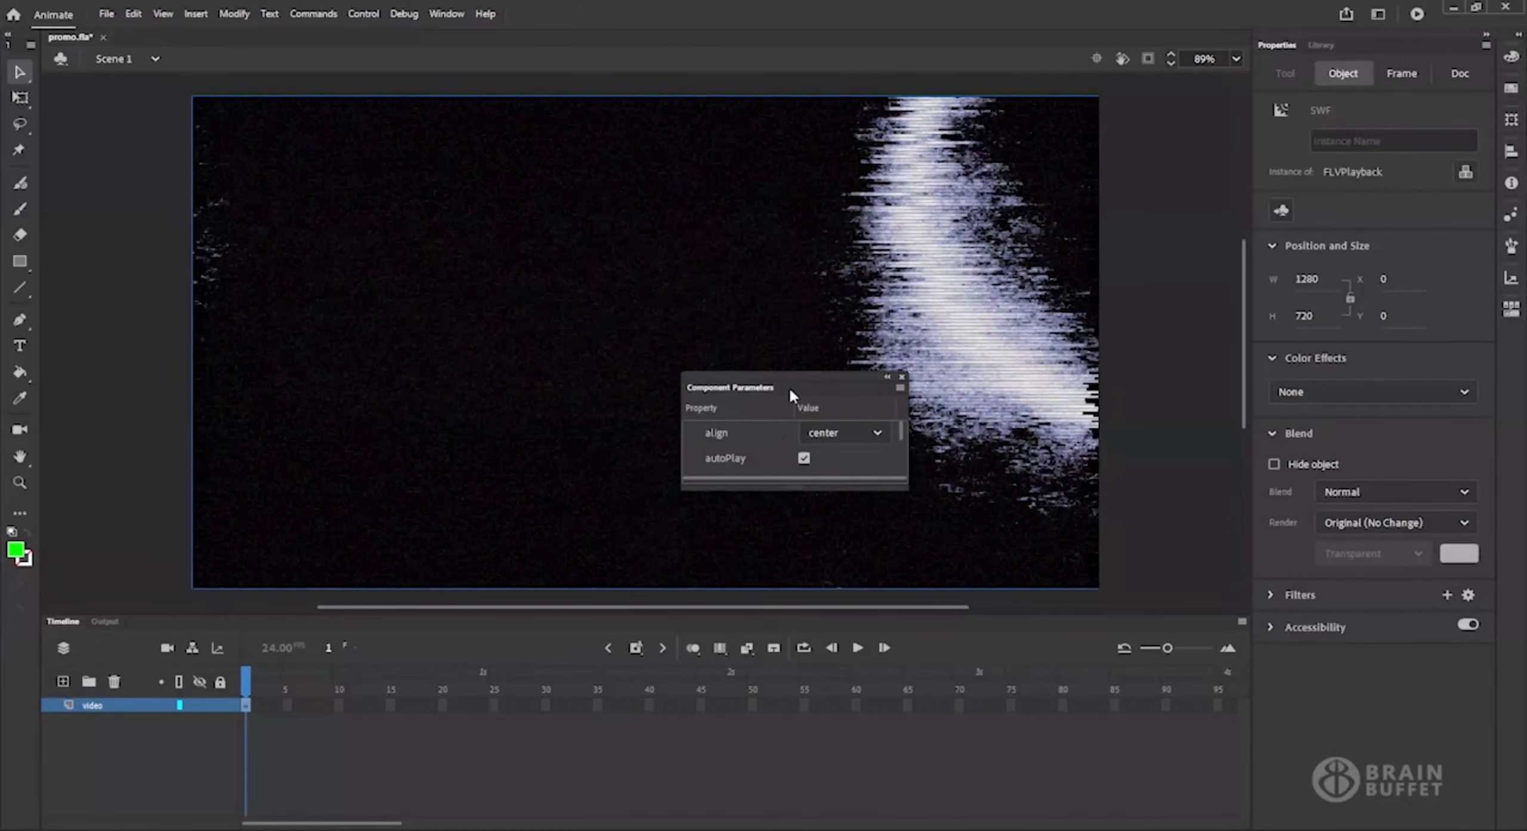
left_click_drag(776, 388, 227, 253)
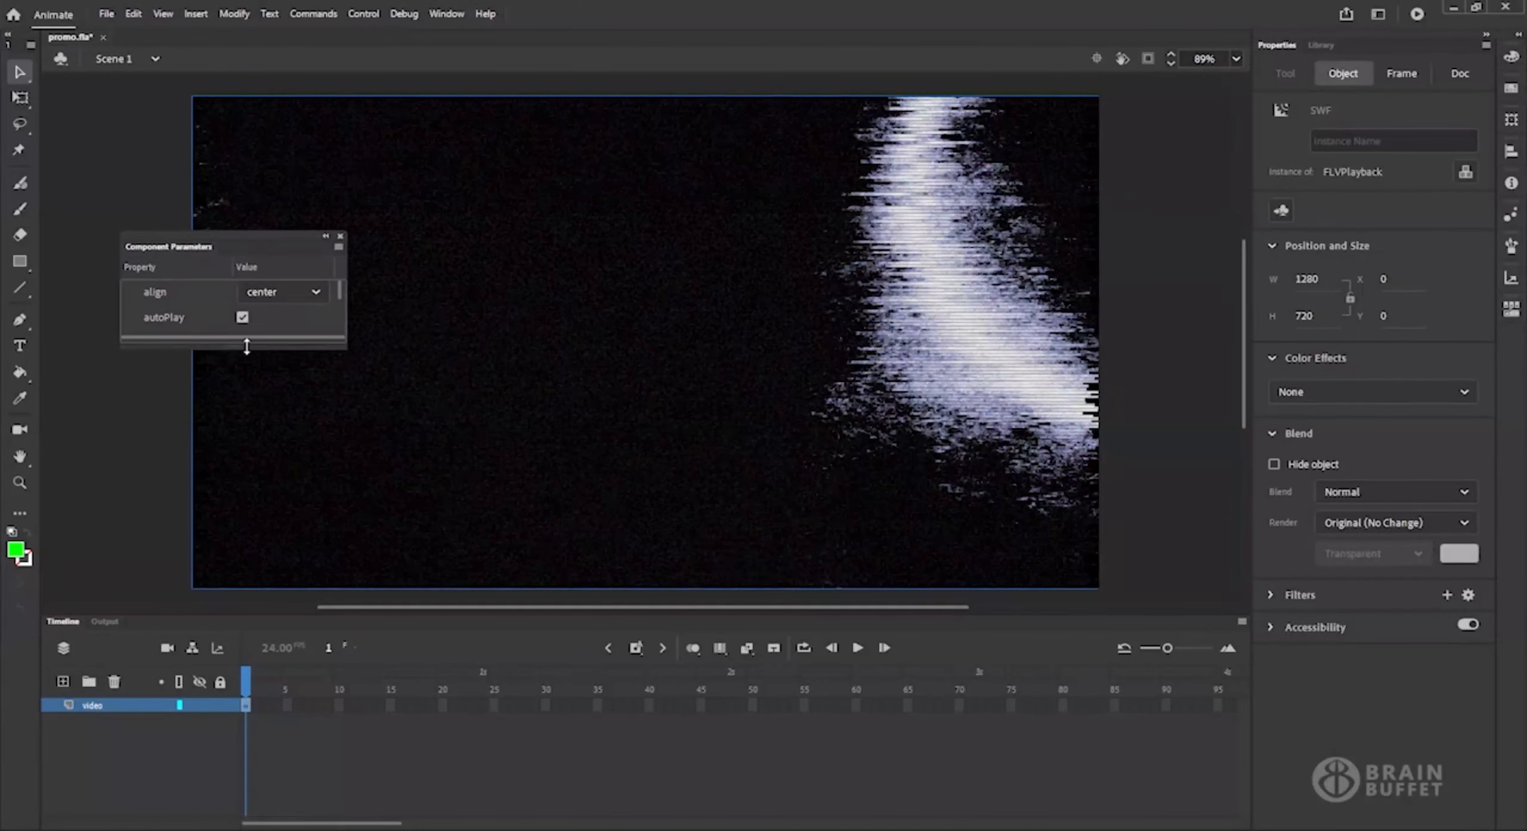
left_click_drag(245, 365, 254, 598)
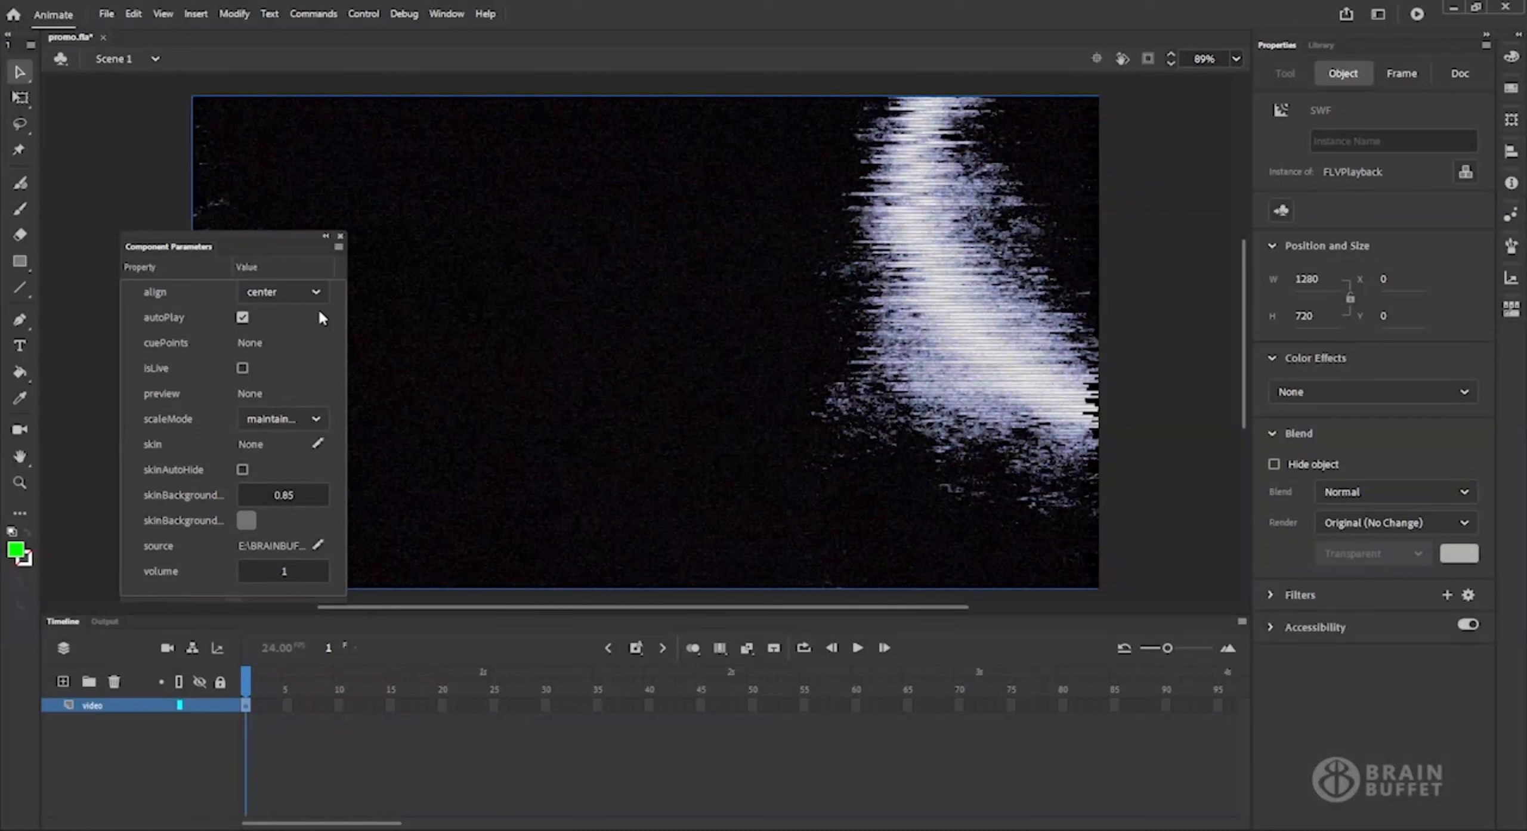
left_click(340, 237)
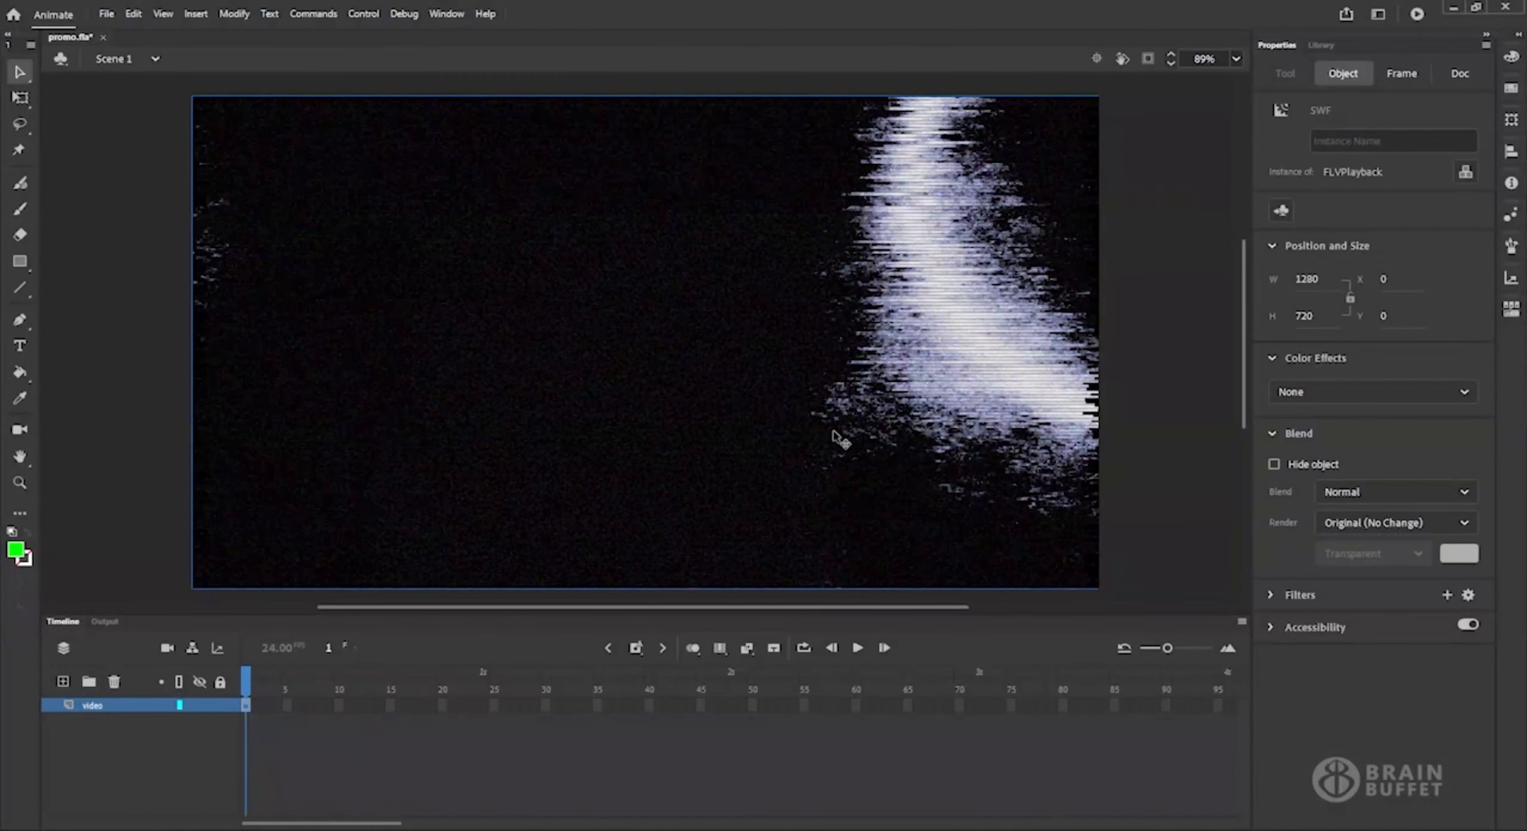
Test the movie to watch the video play, and close the preview window.
left_click(1418, 15)
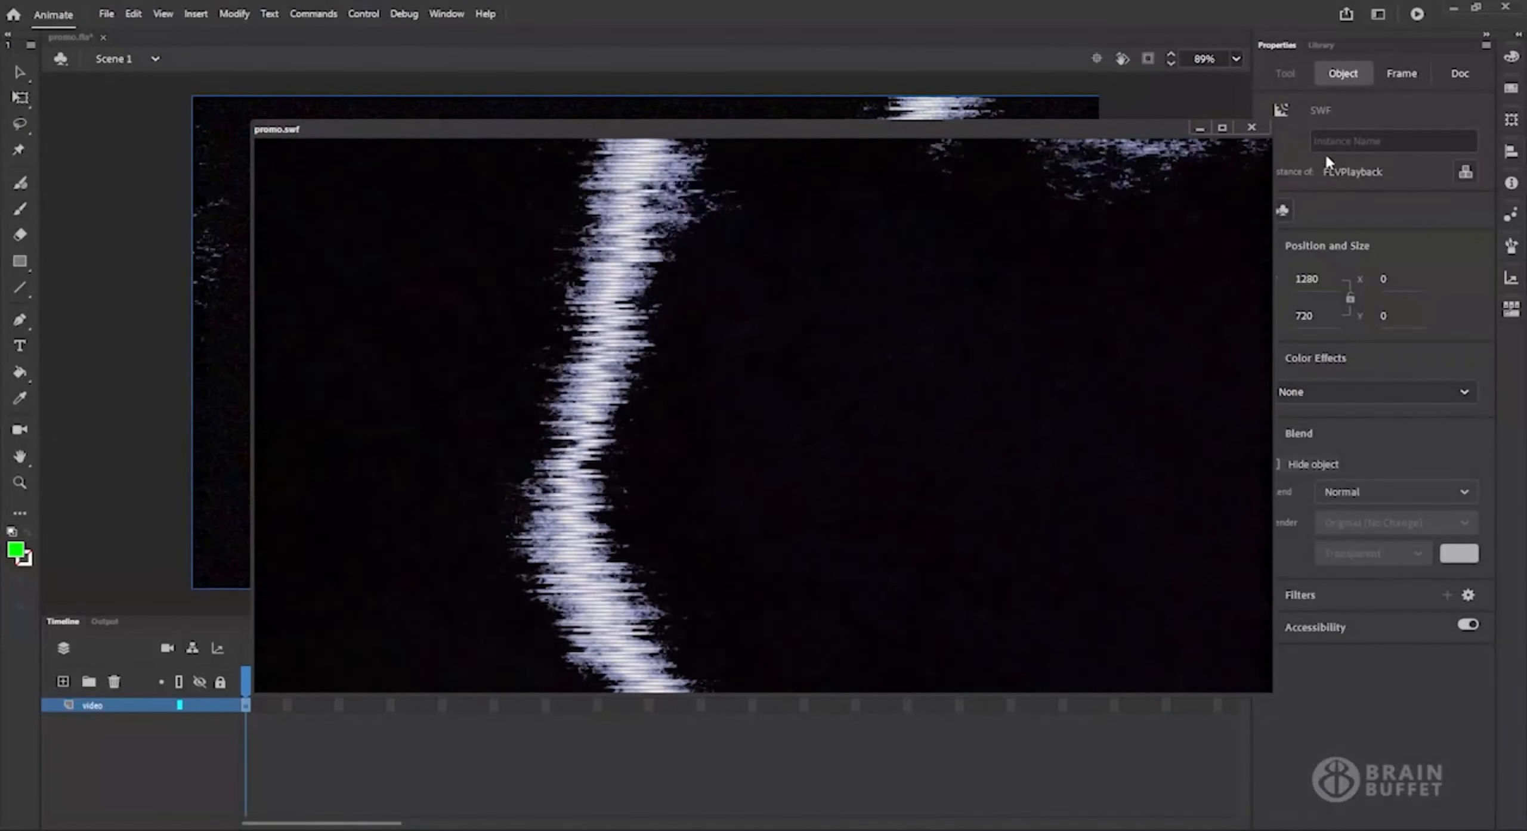
left_click(1251, 127)
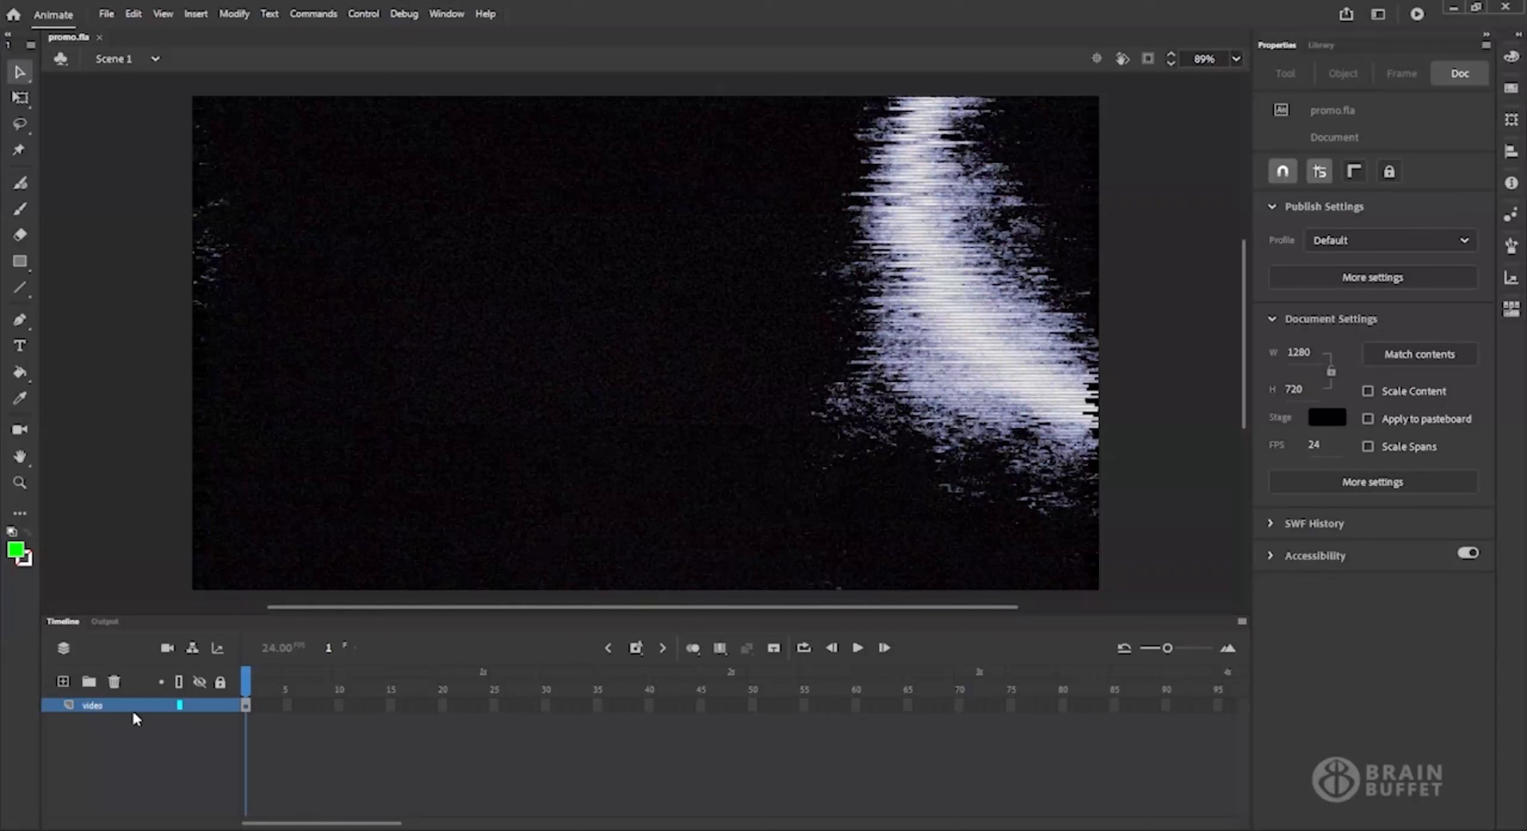
Lock the video layer and add a new layer named audio above it.
left_click(220, 706)
left_click(62, 681)
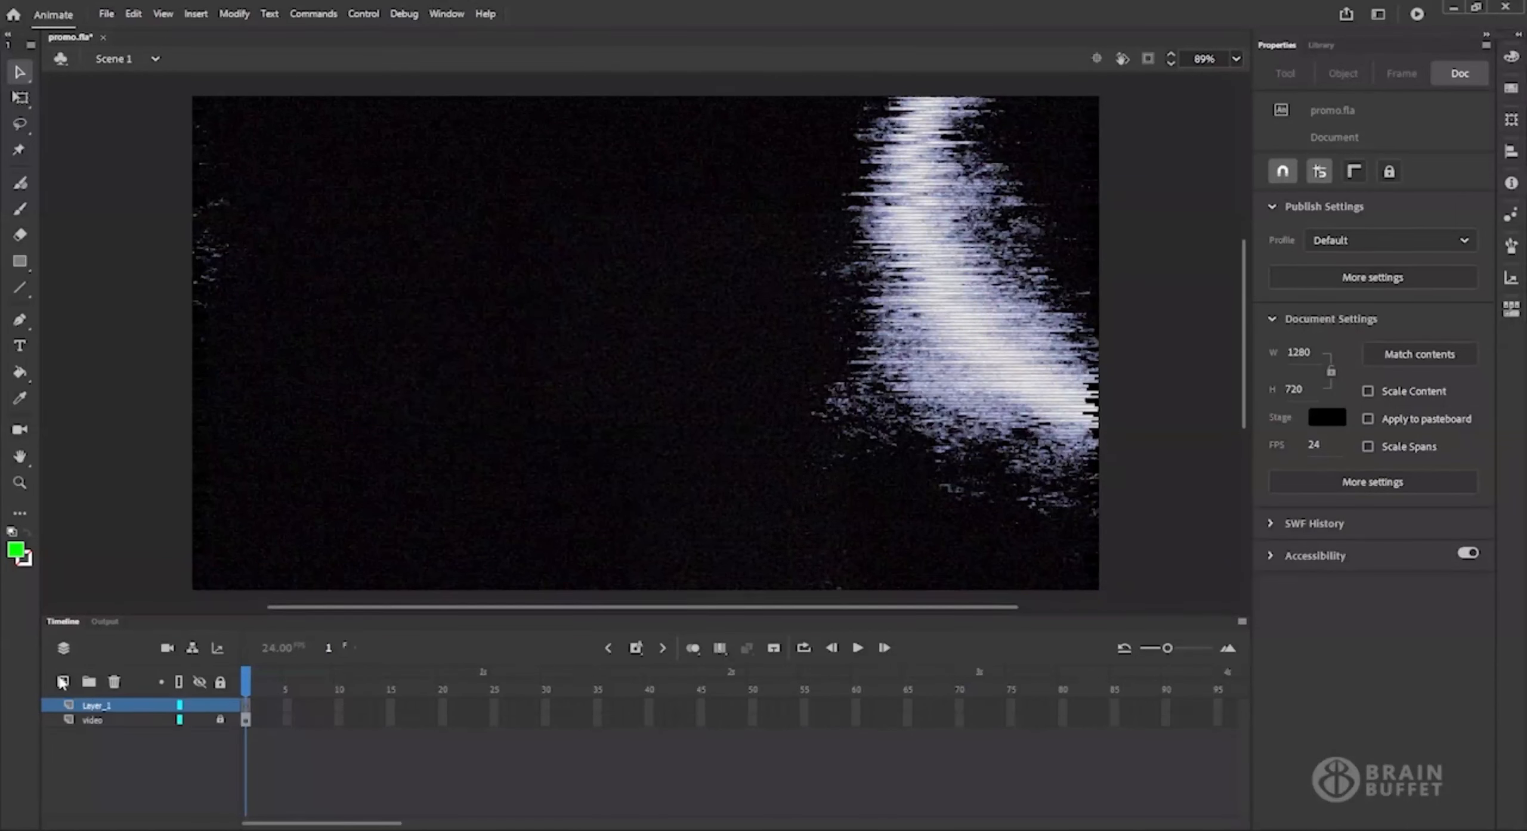
double_click(99, 706)
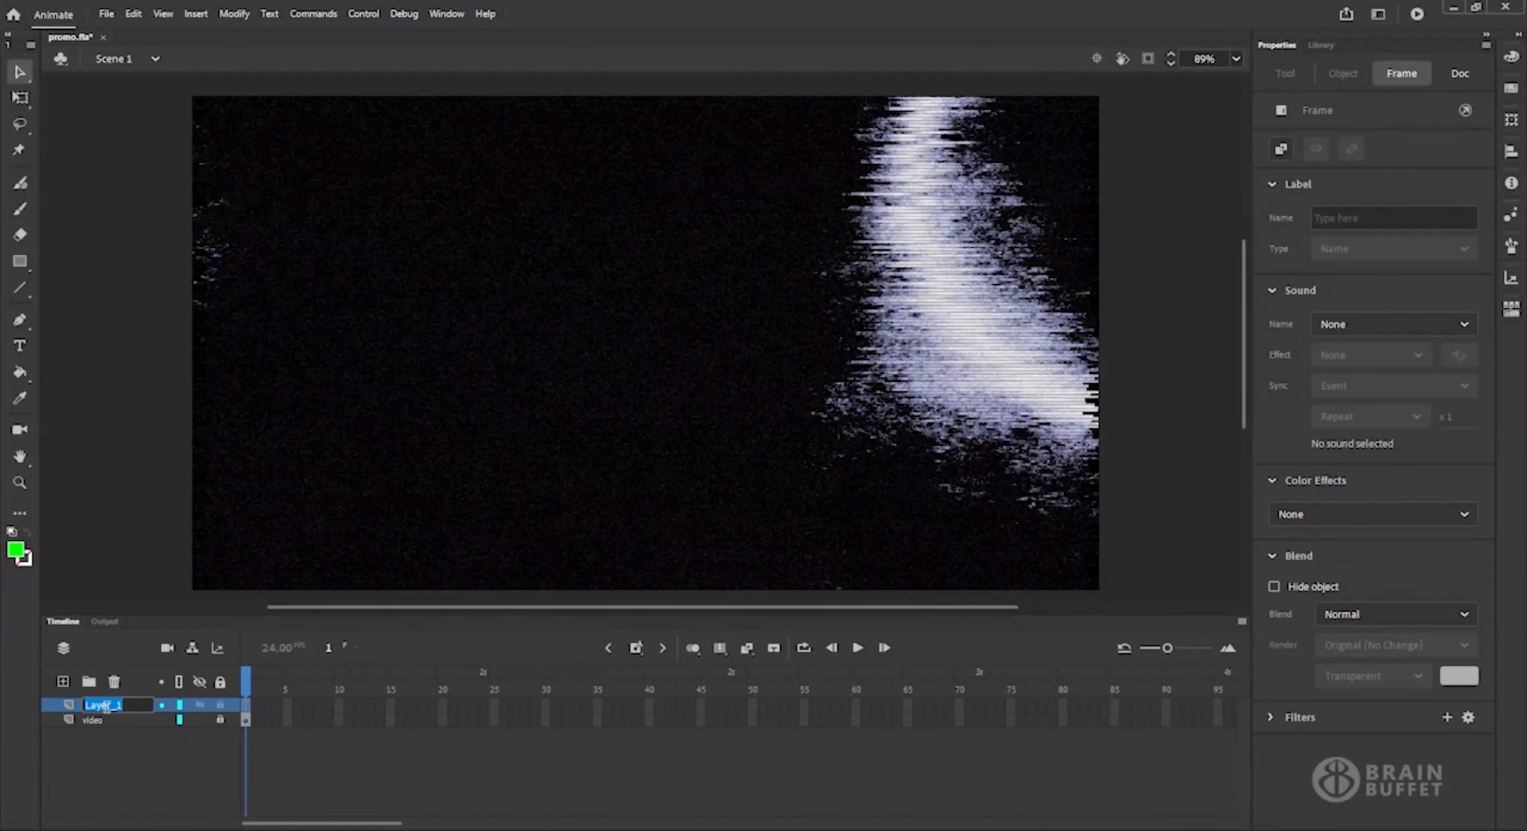
type("audio")
key("Return")
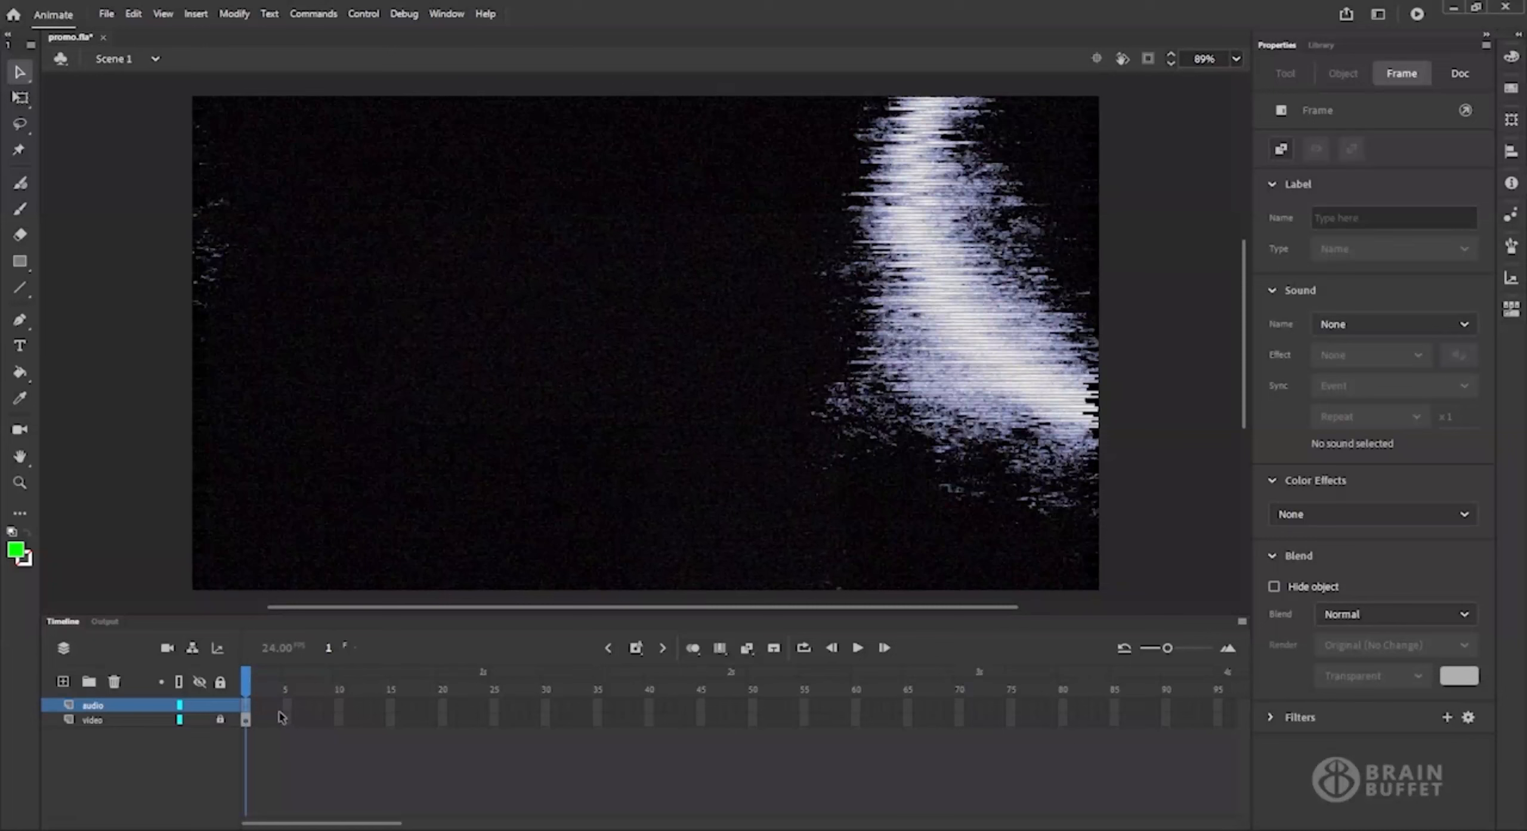
Switch to Adobe Audition and listen to soundscape.wav by scrubbing through it and playing from about 2.8 seconds.
left_click(999, 821)
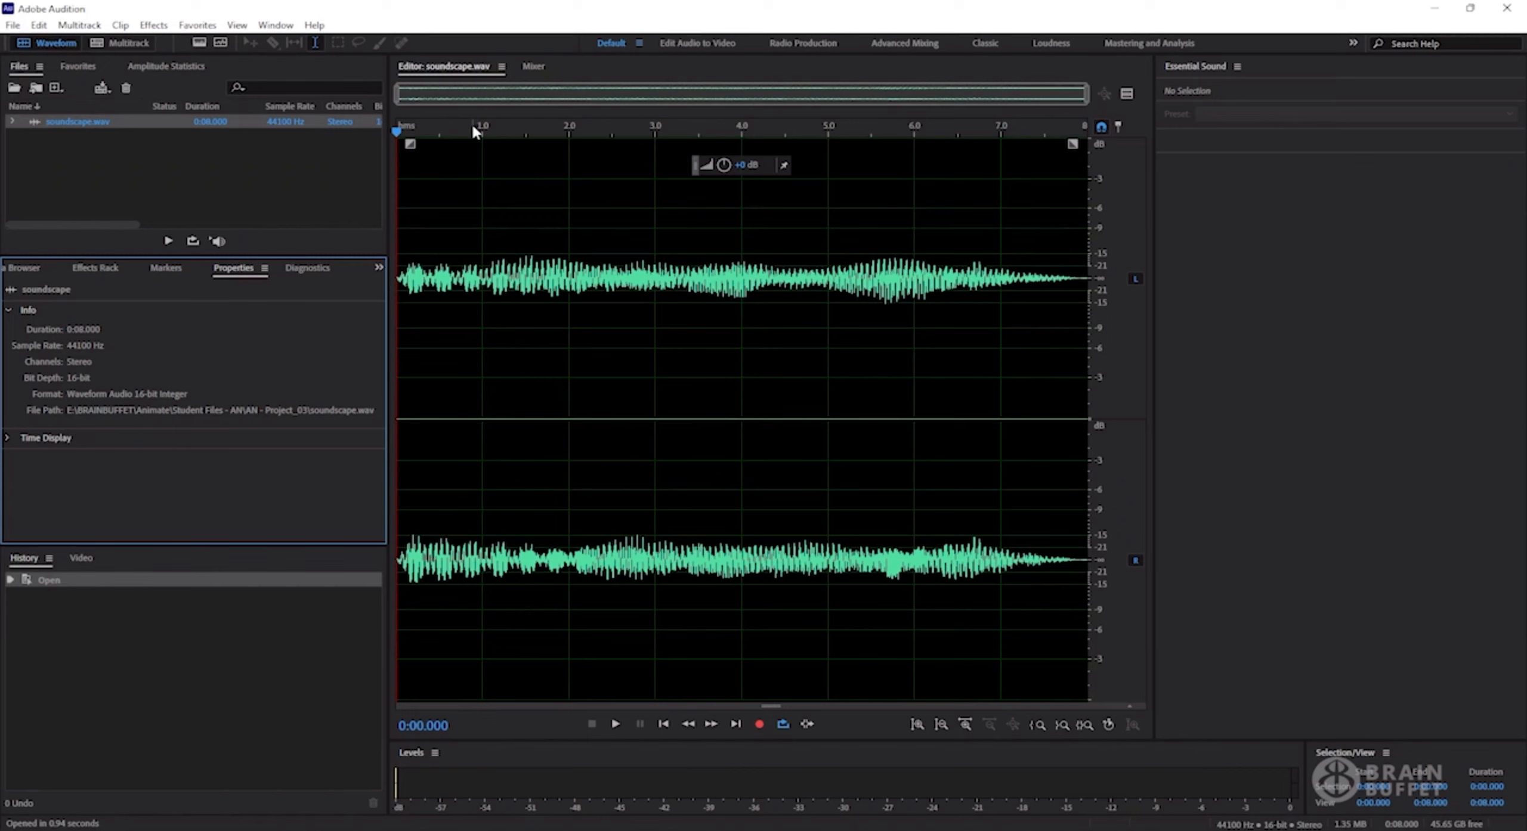
left_click_drag(512, 130, 635, 129)
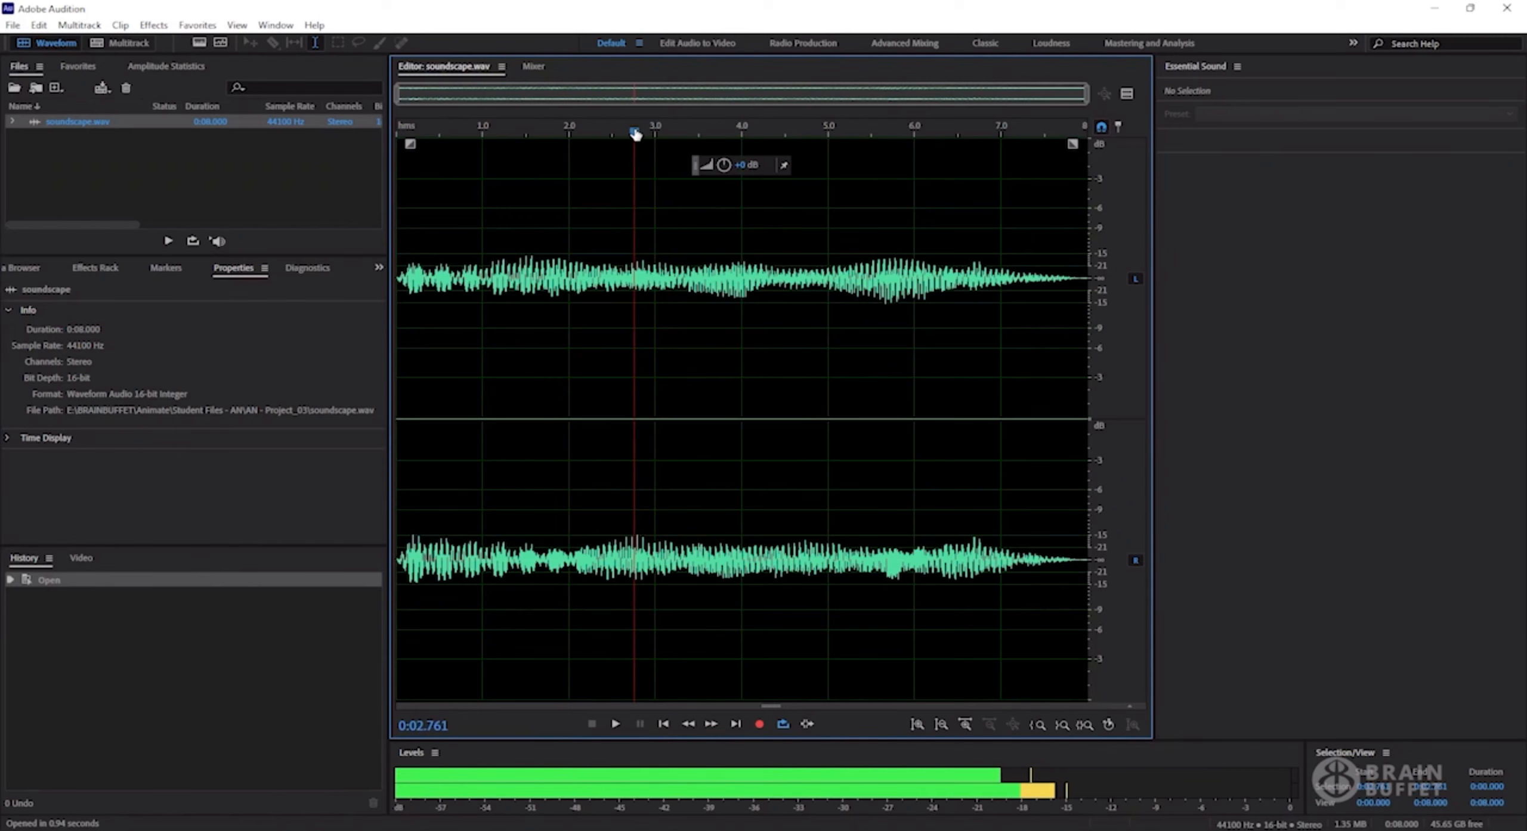
key("space")
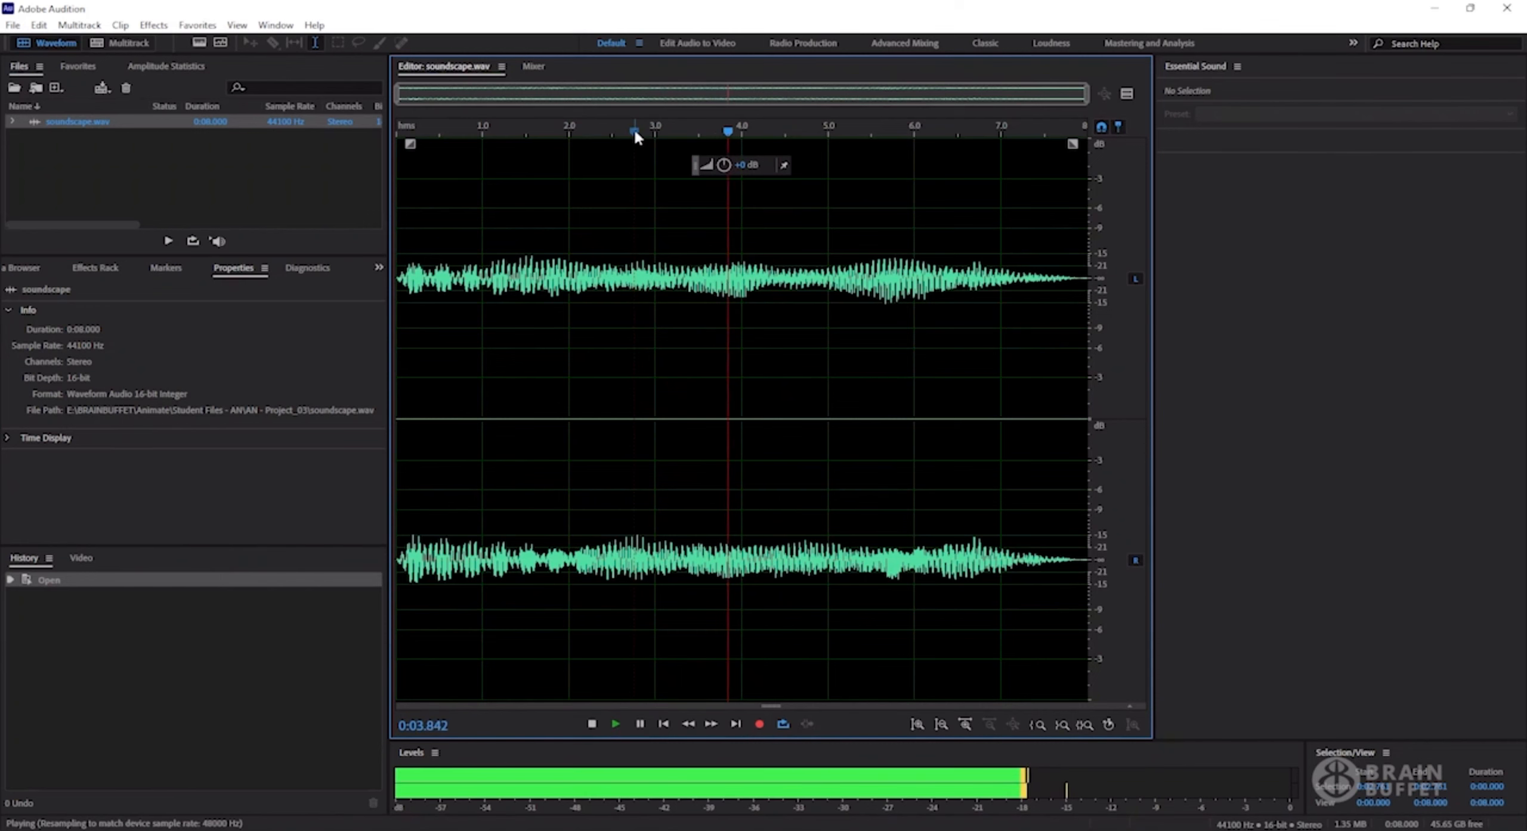
key("space")
left_click_drag(770, 131, 476, 130)
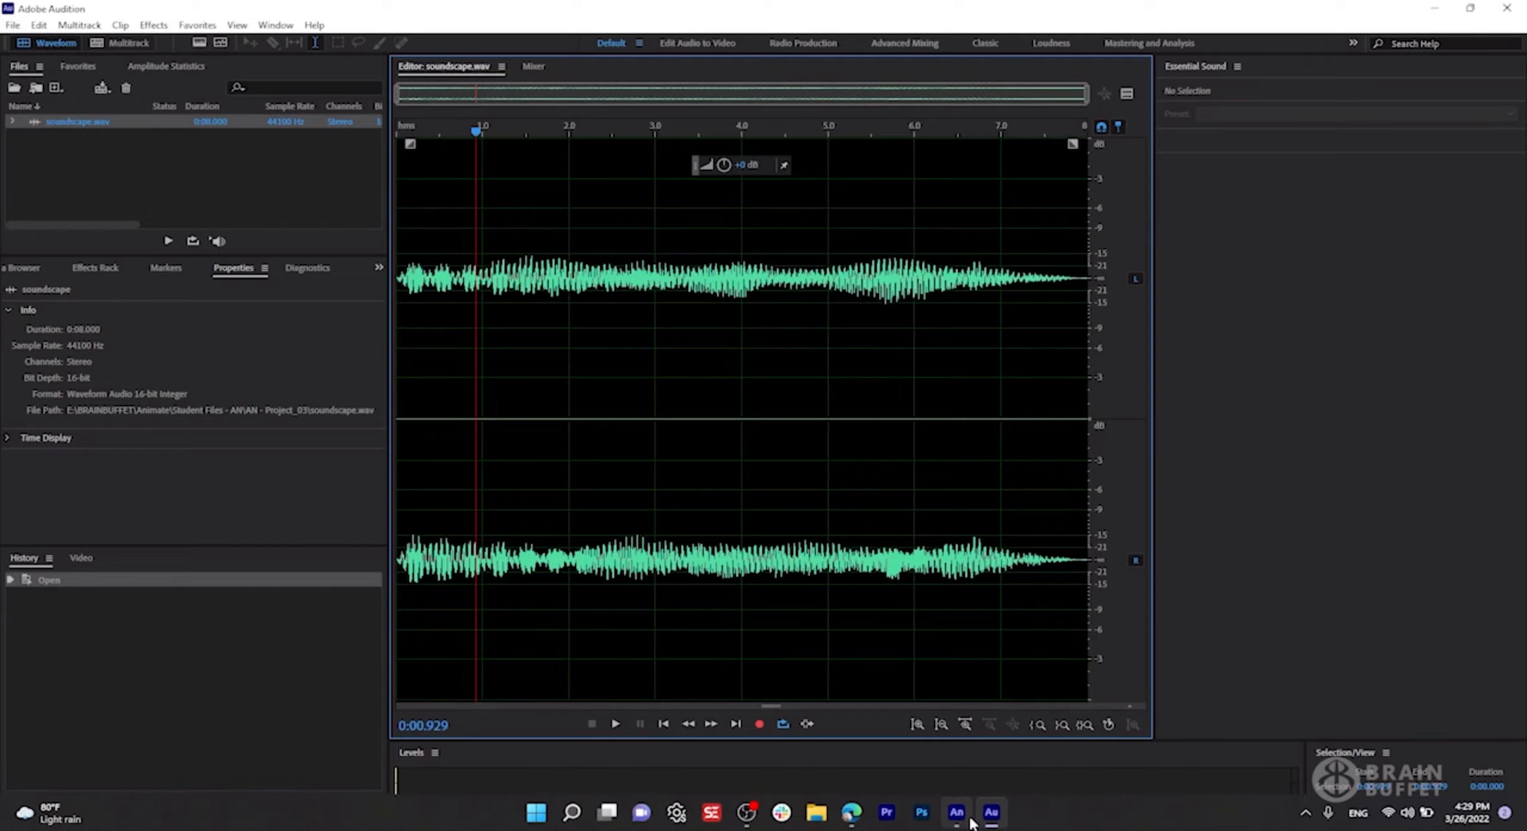
Switch back to Adobe Animate and import the soundscape audio file from AN - Project_03 into the library.
left_click(956, 826)
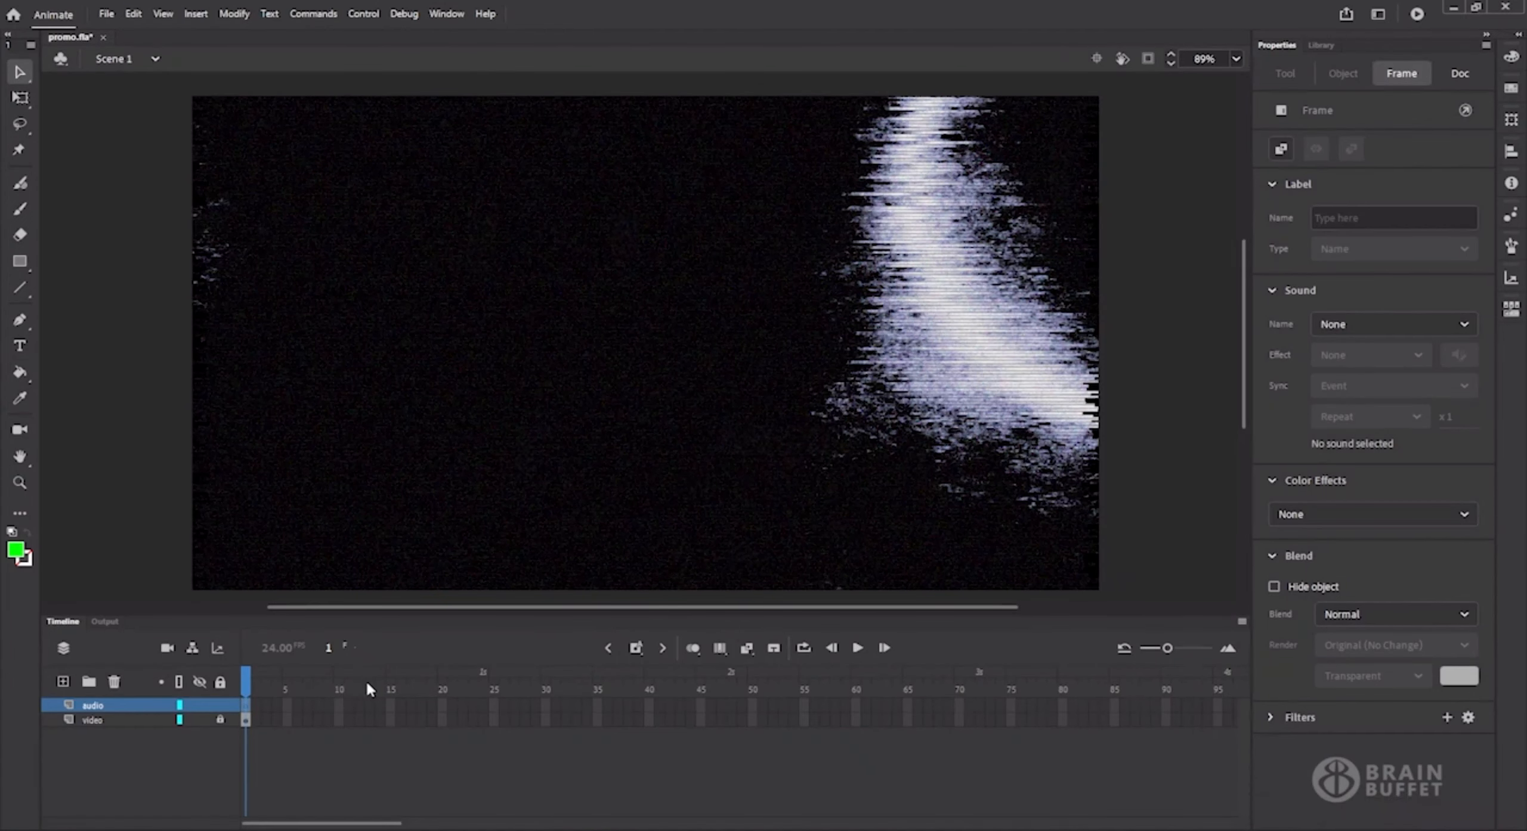
left_click(106, 14)
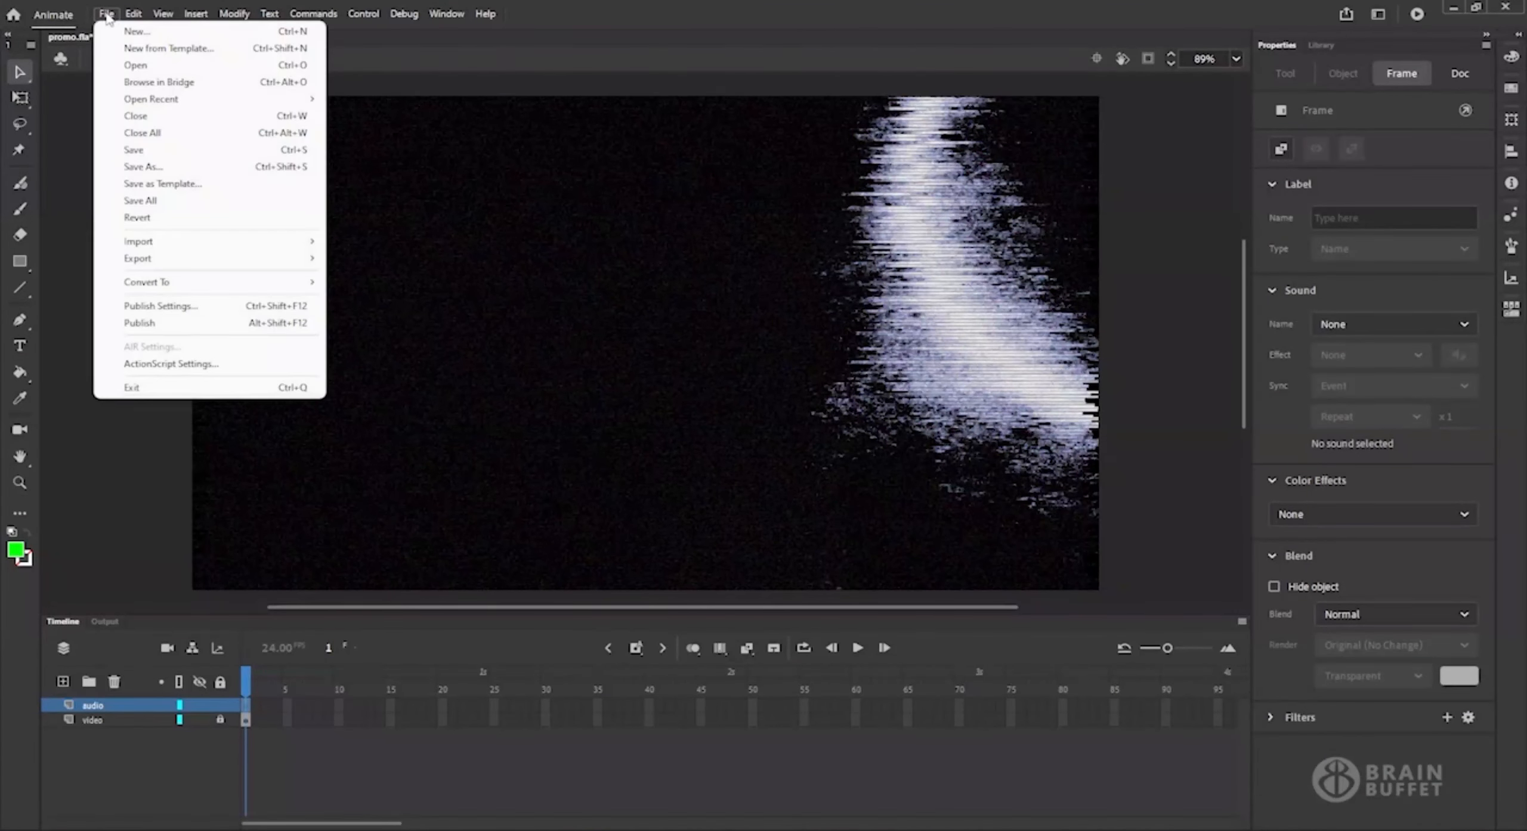
mouse_move(179, 243)
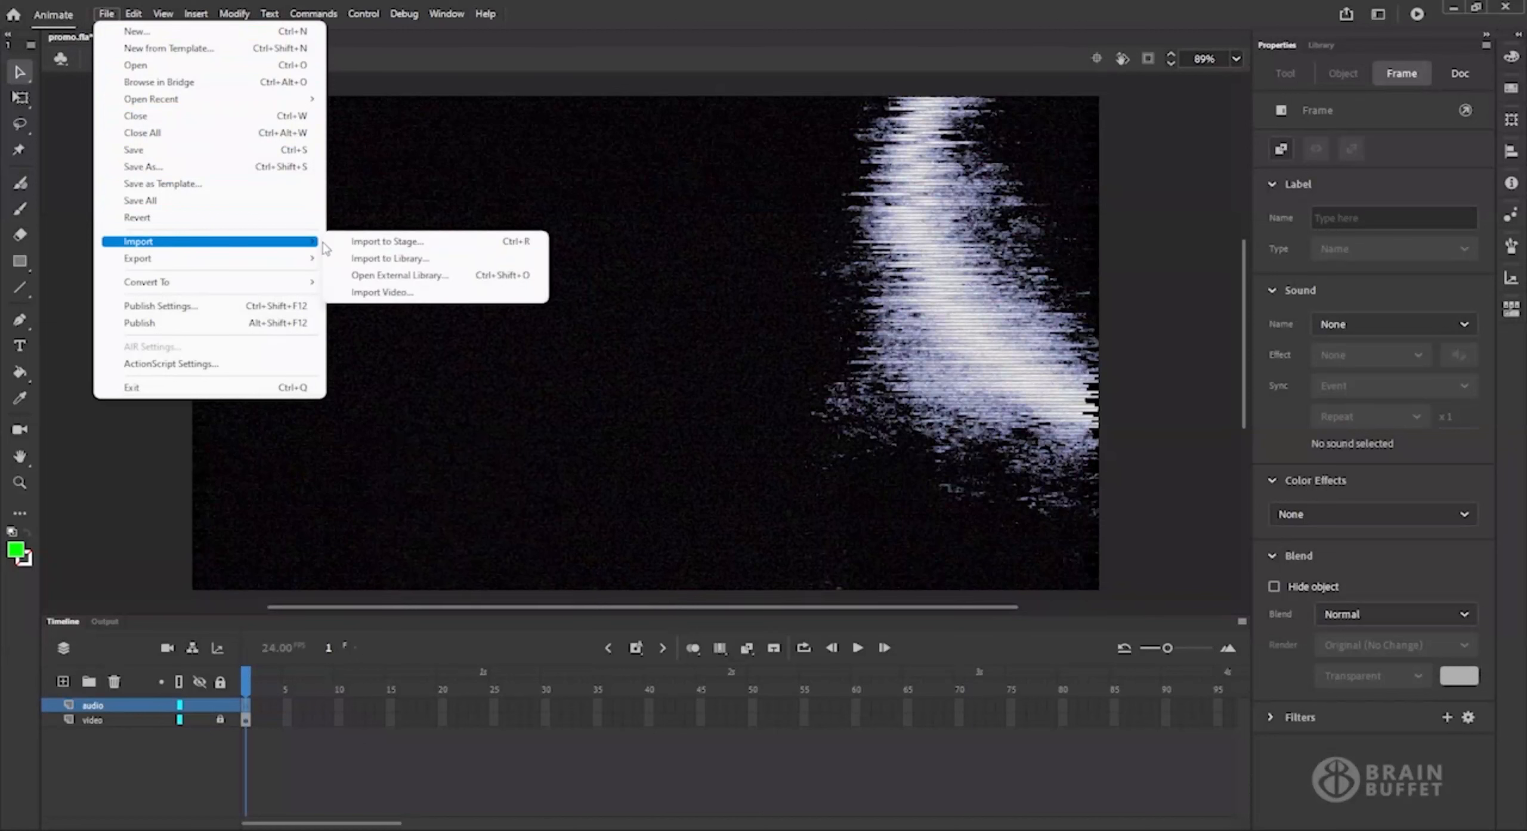
left_click(431, 262)
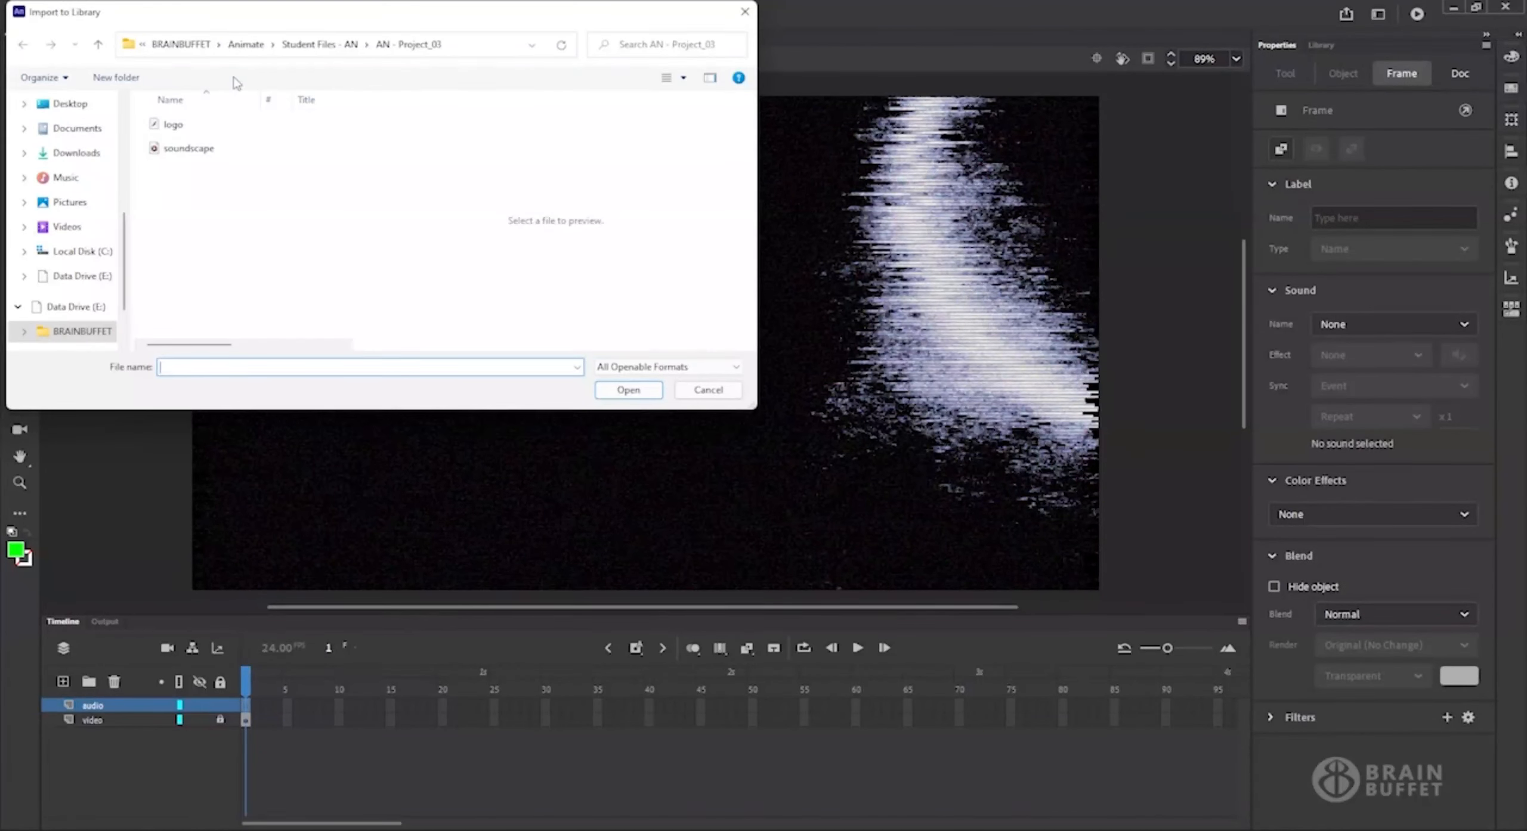
left_click(205, 152)
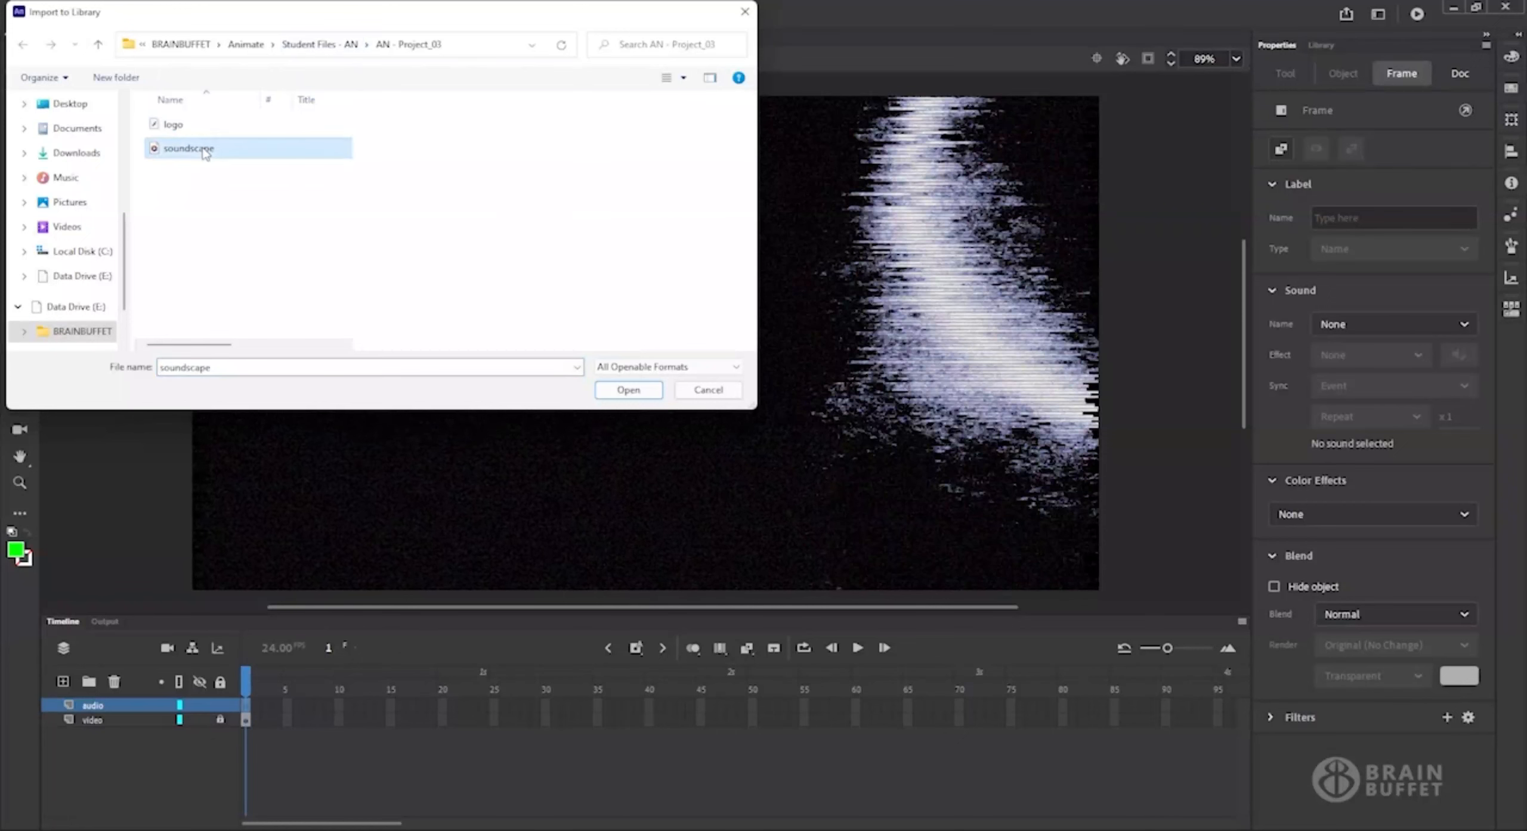
left_click(628, 391)
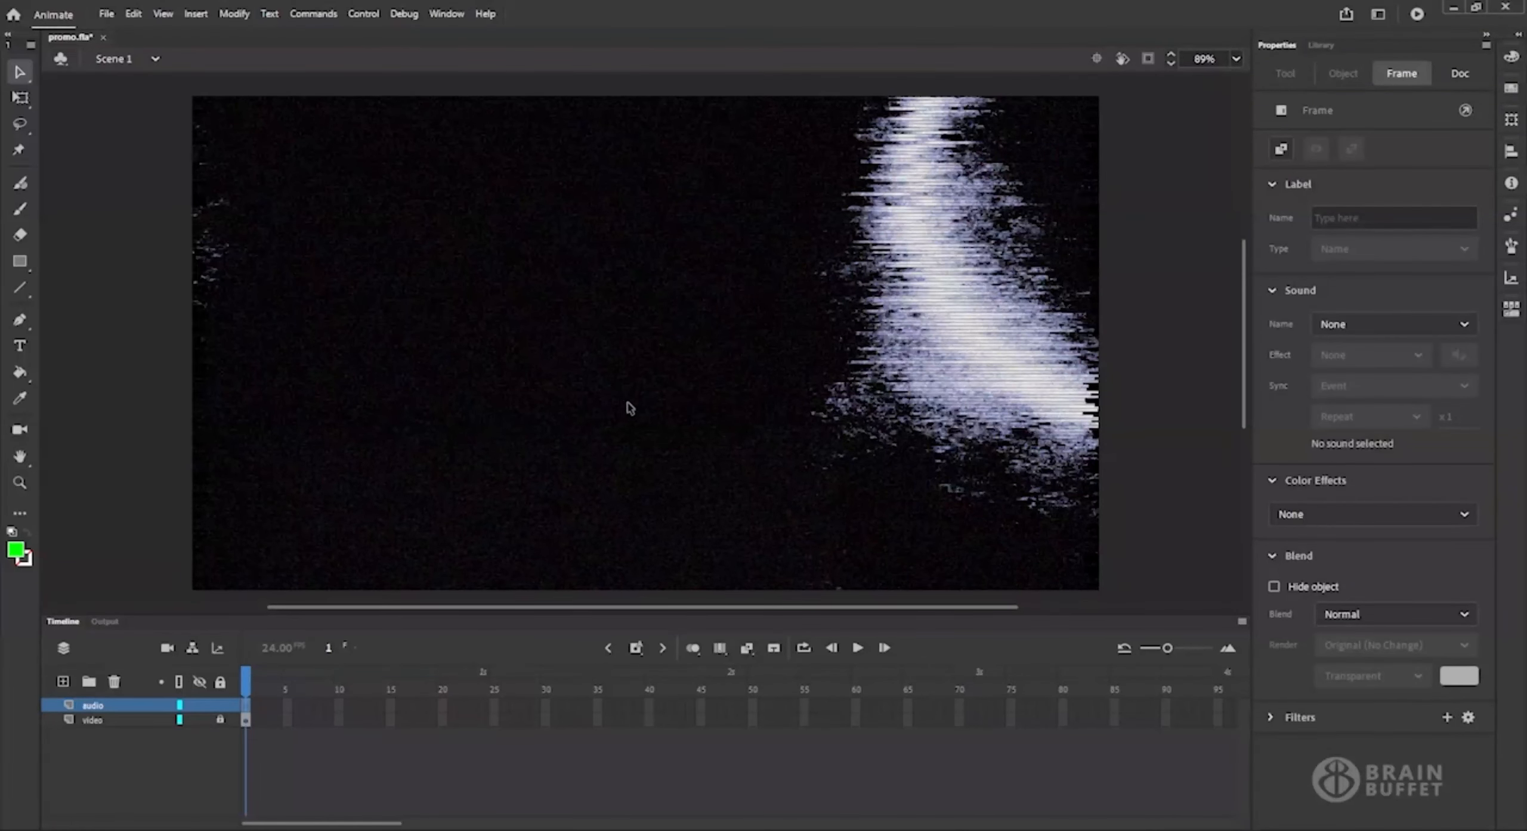
Preview the imported soundscape.wav sound from the library.
left_click(1322, 45)
left_click(1323, 247)
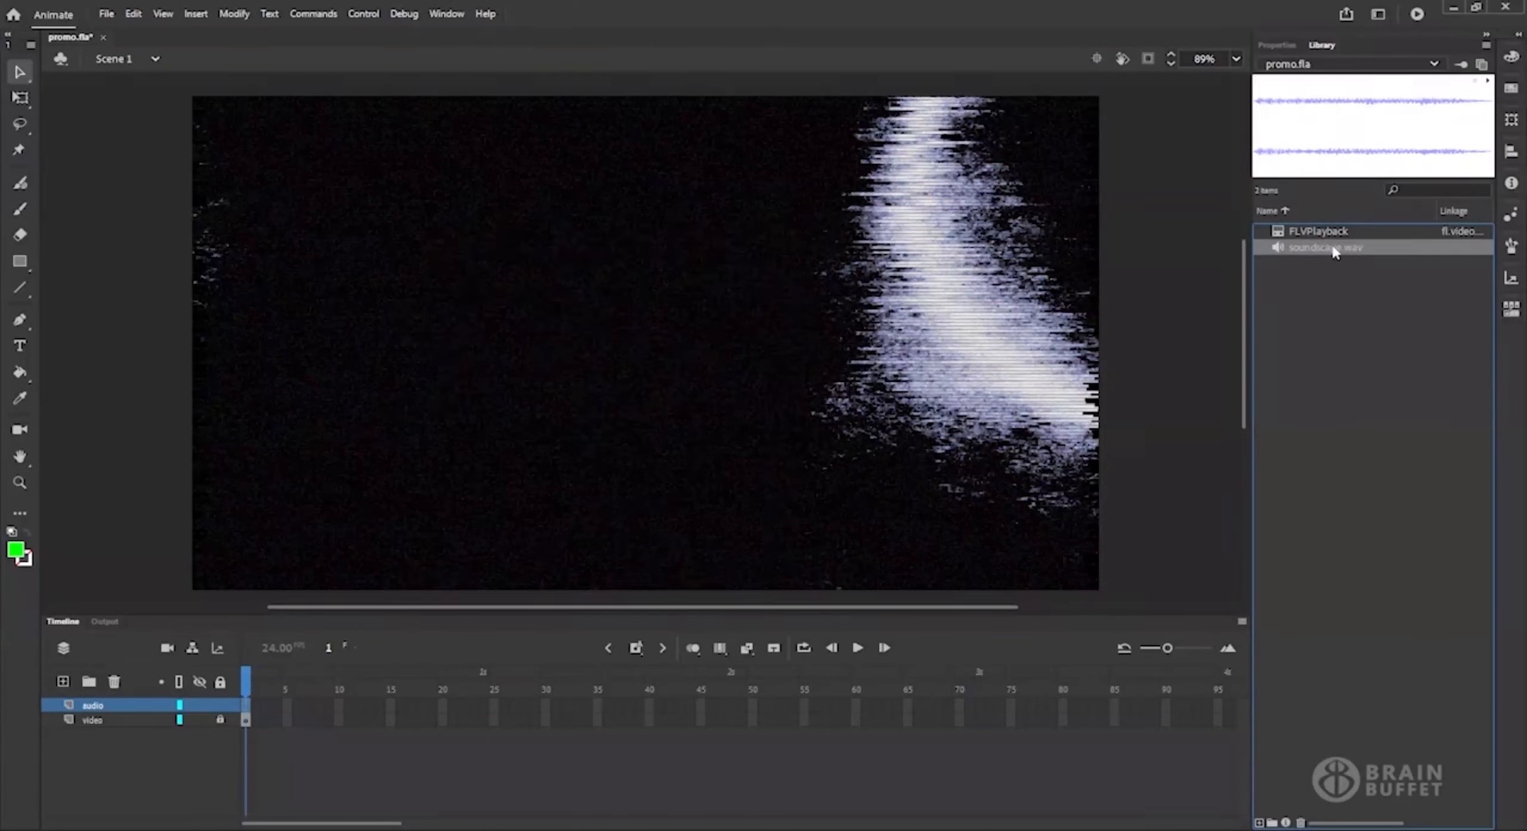
left_click(1488, 84)
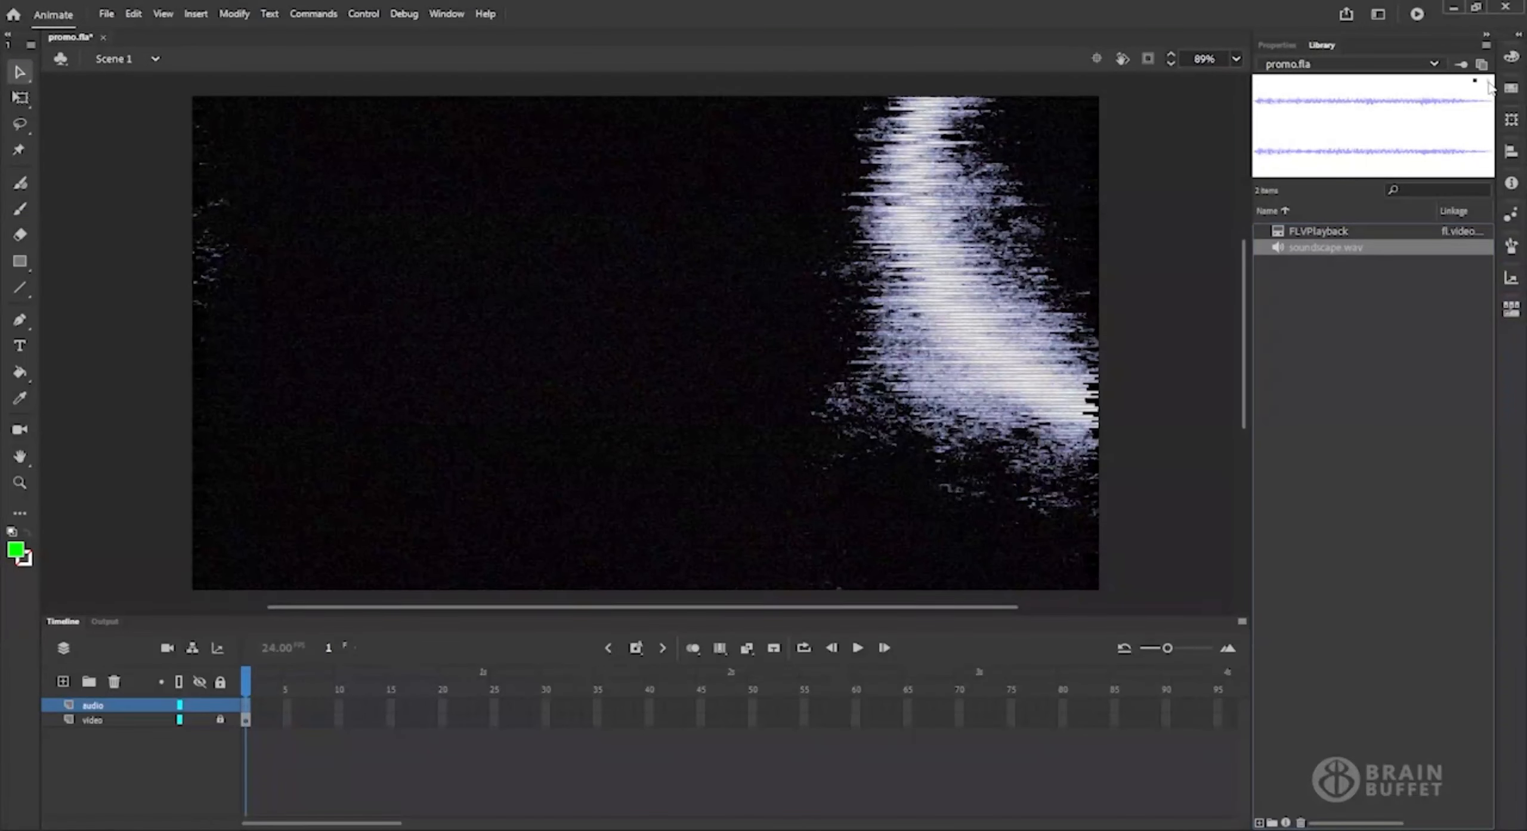
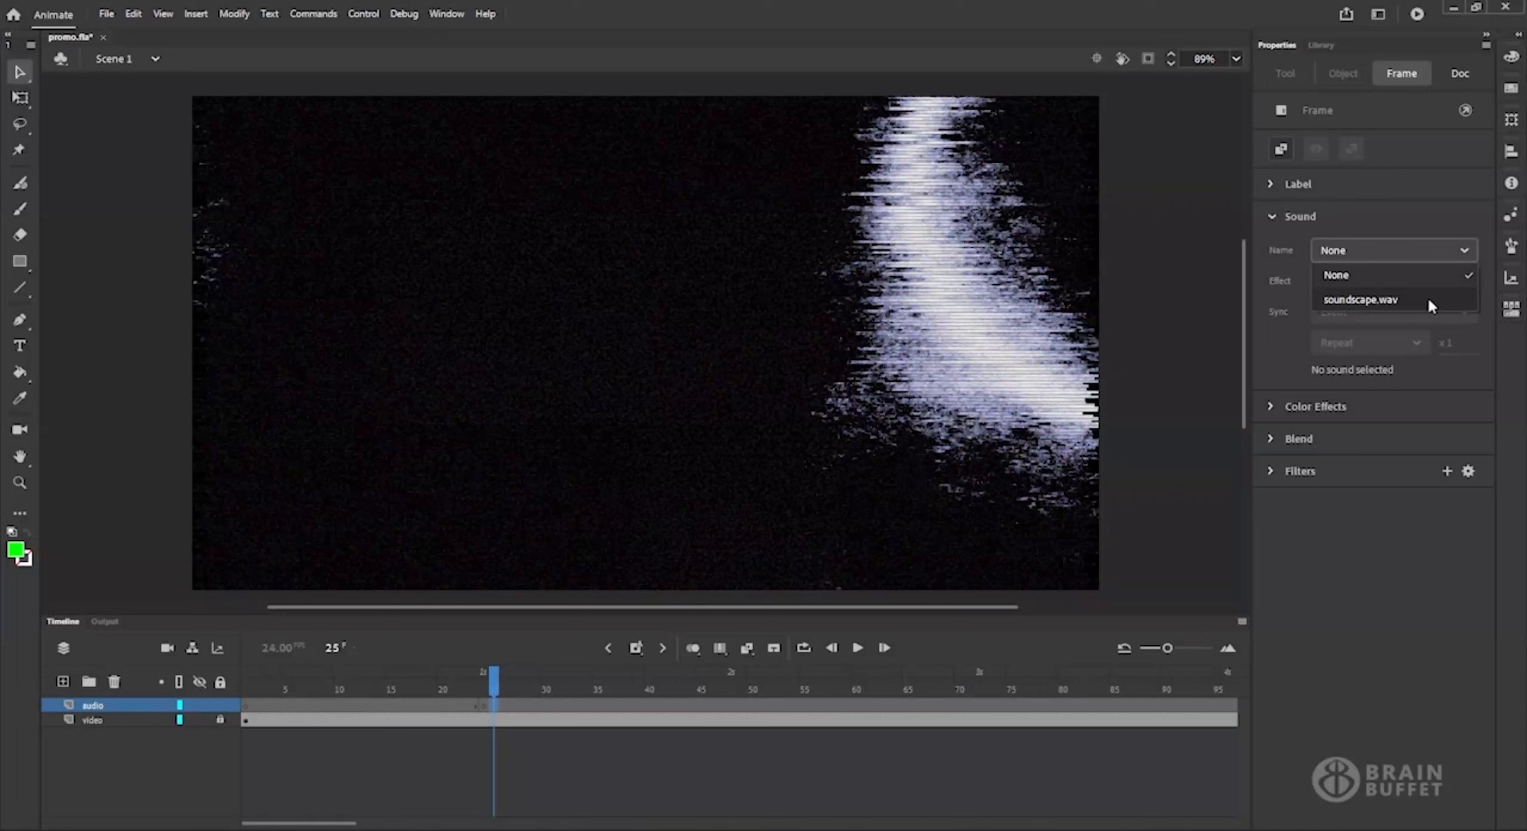
Assign soundscape.wav as the sound of the audio layer's keyframe at frame 25.
left_click(1431, 305)
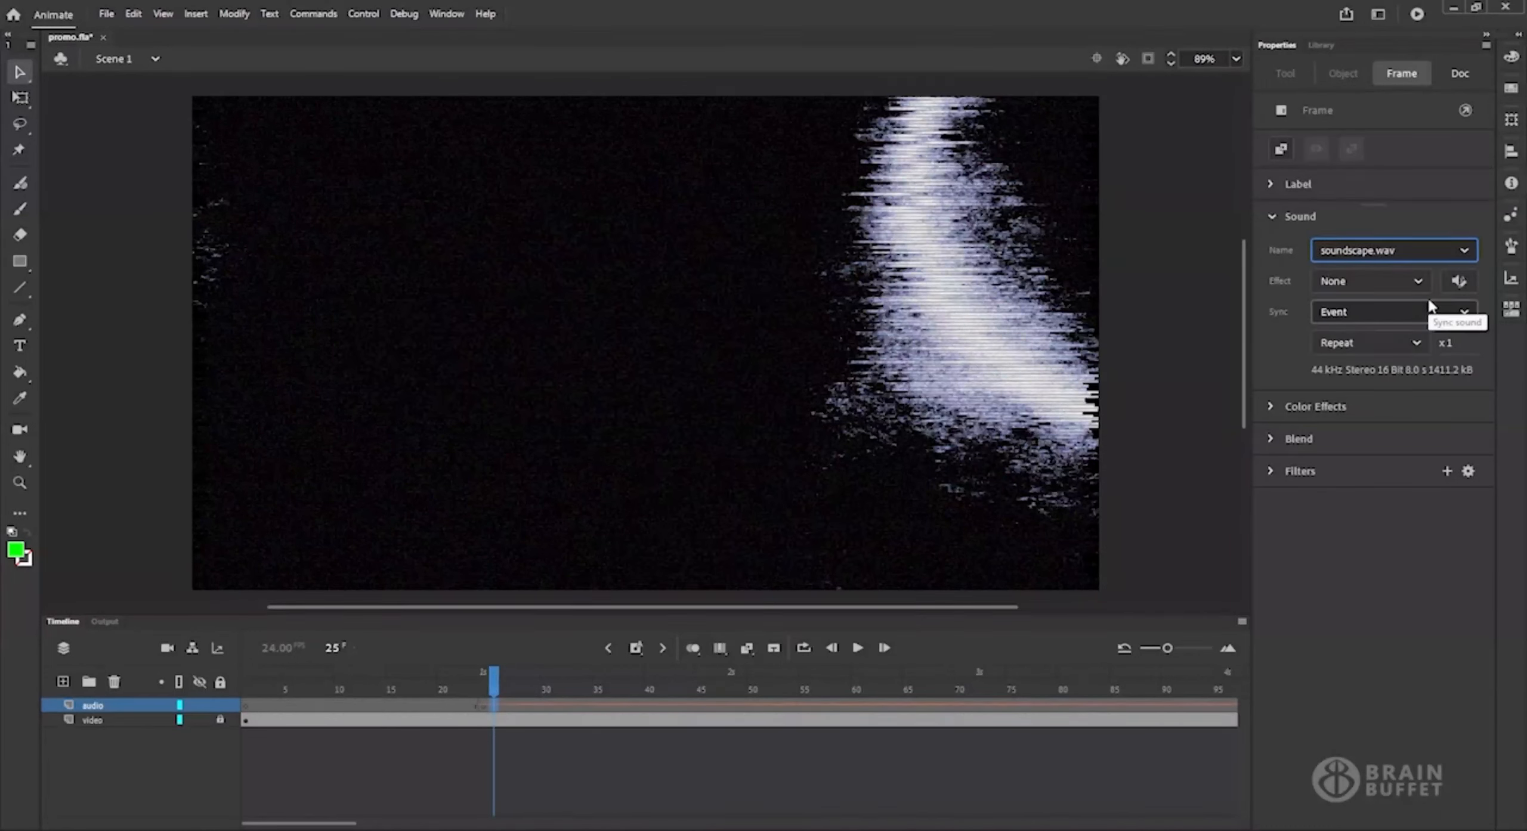
left_click(1424, 281)
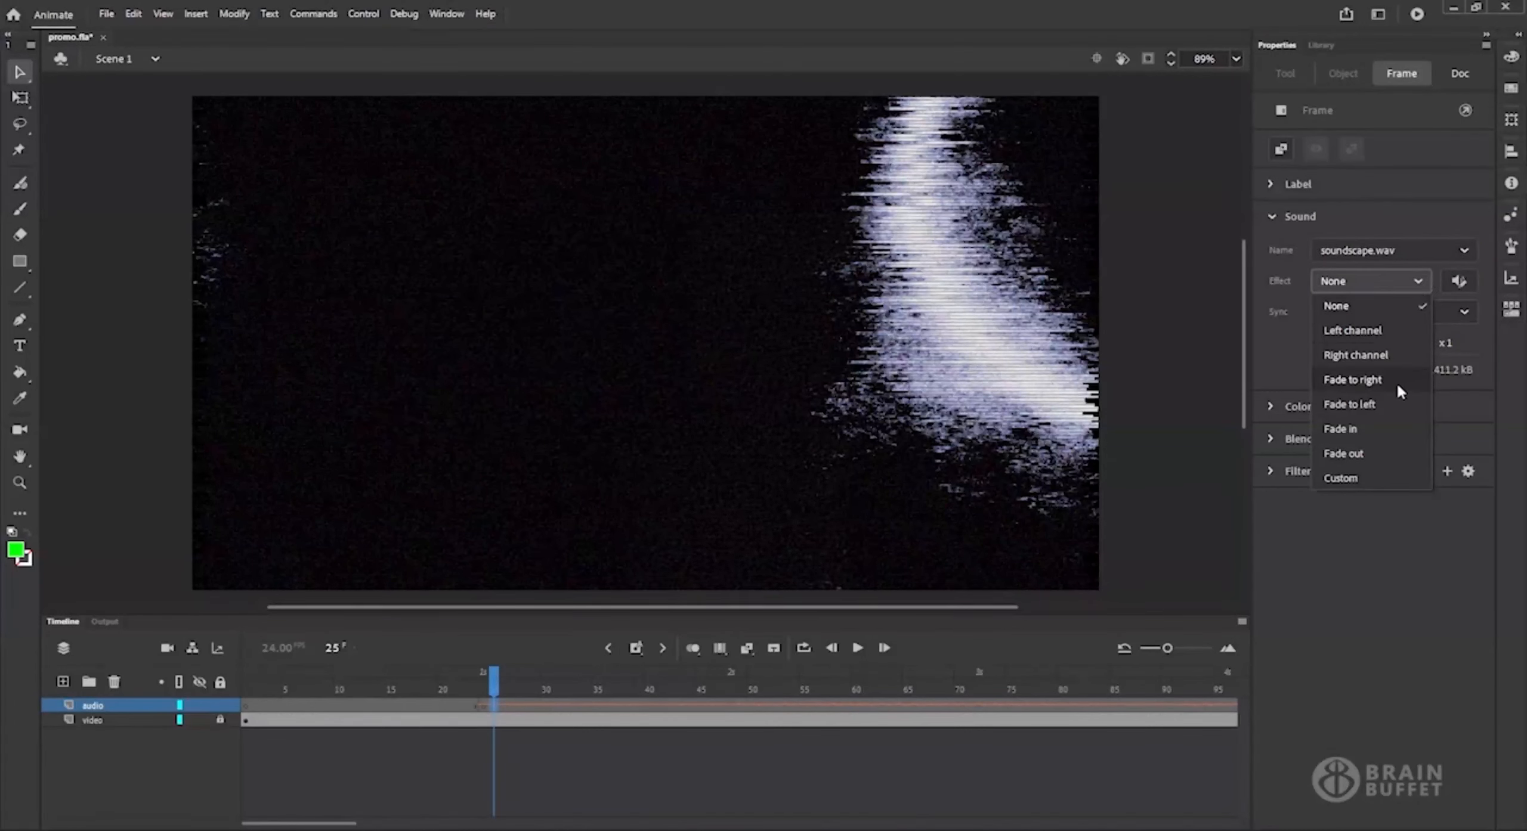
left_click(1273, 378)
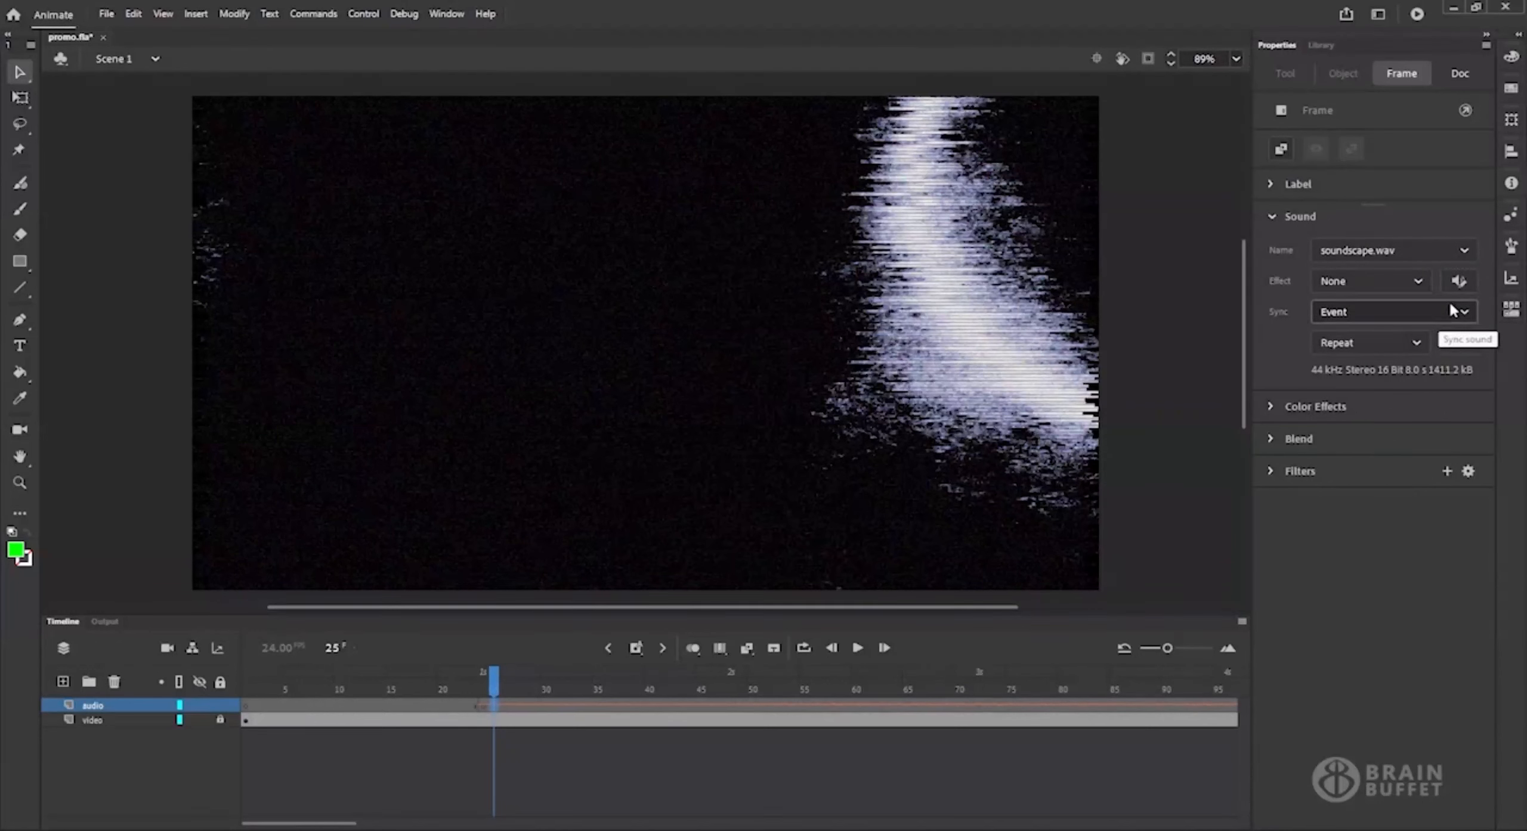
left_click(1460, 284)
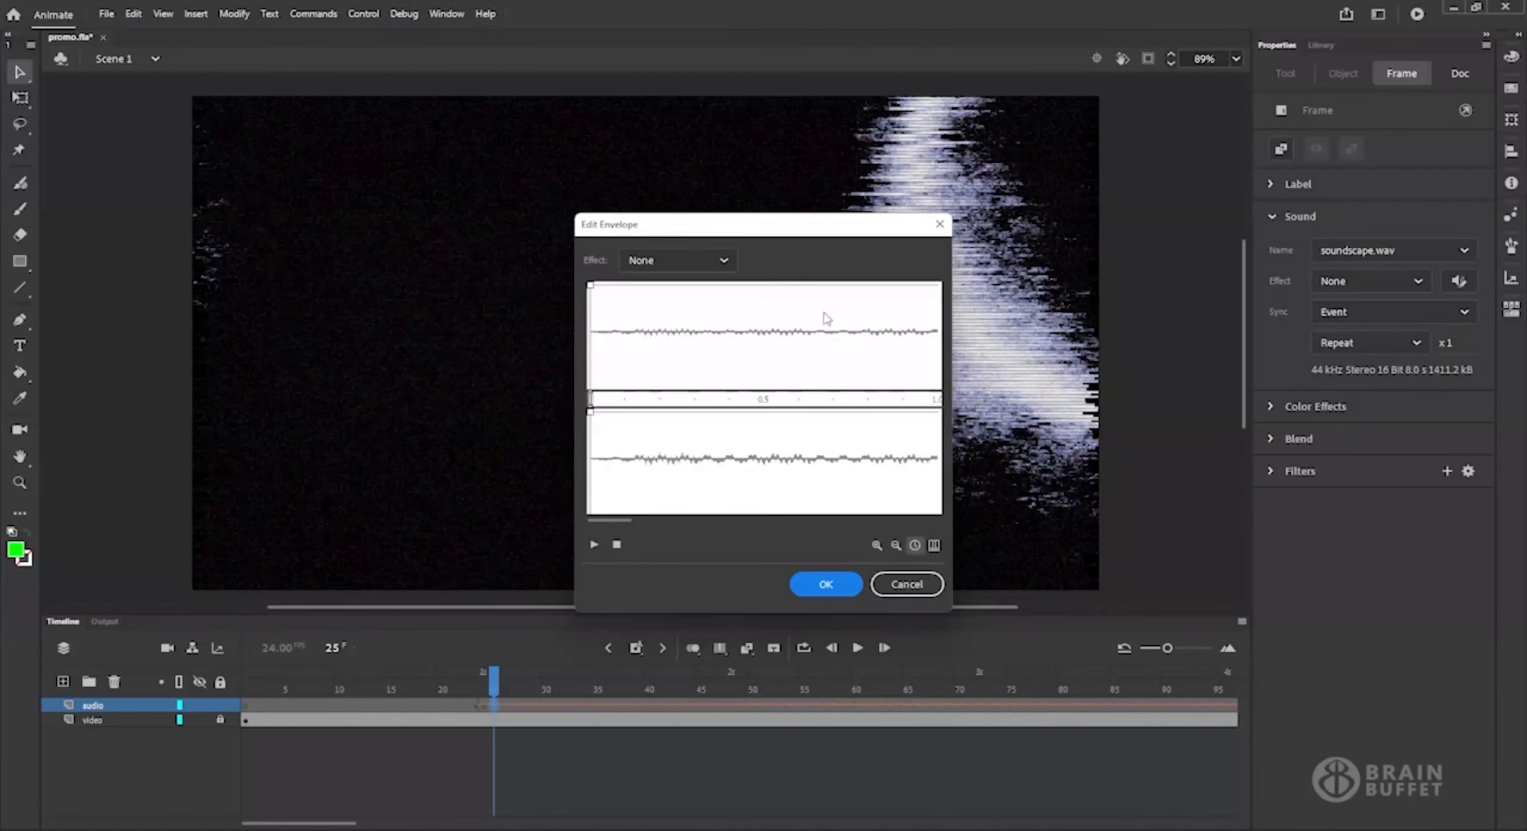
left_click(847, 290)
left_click_drag(848, 291, 868, 522)
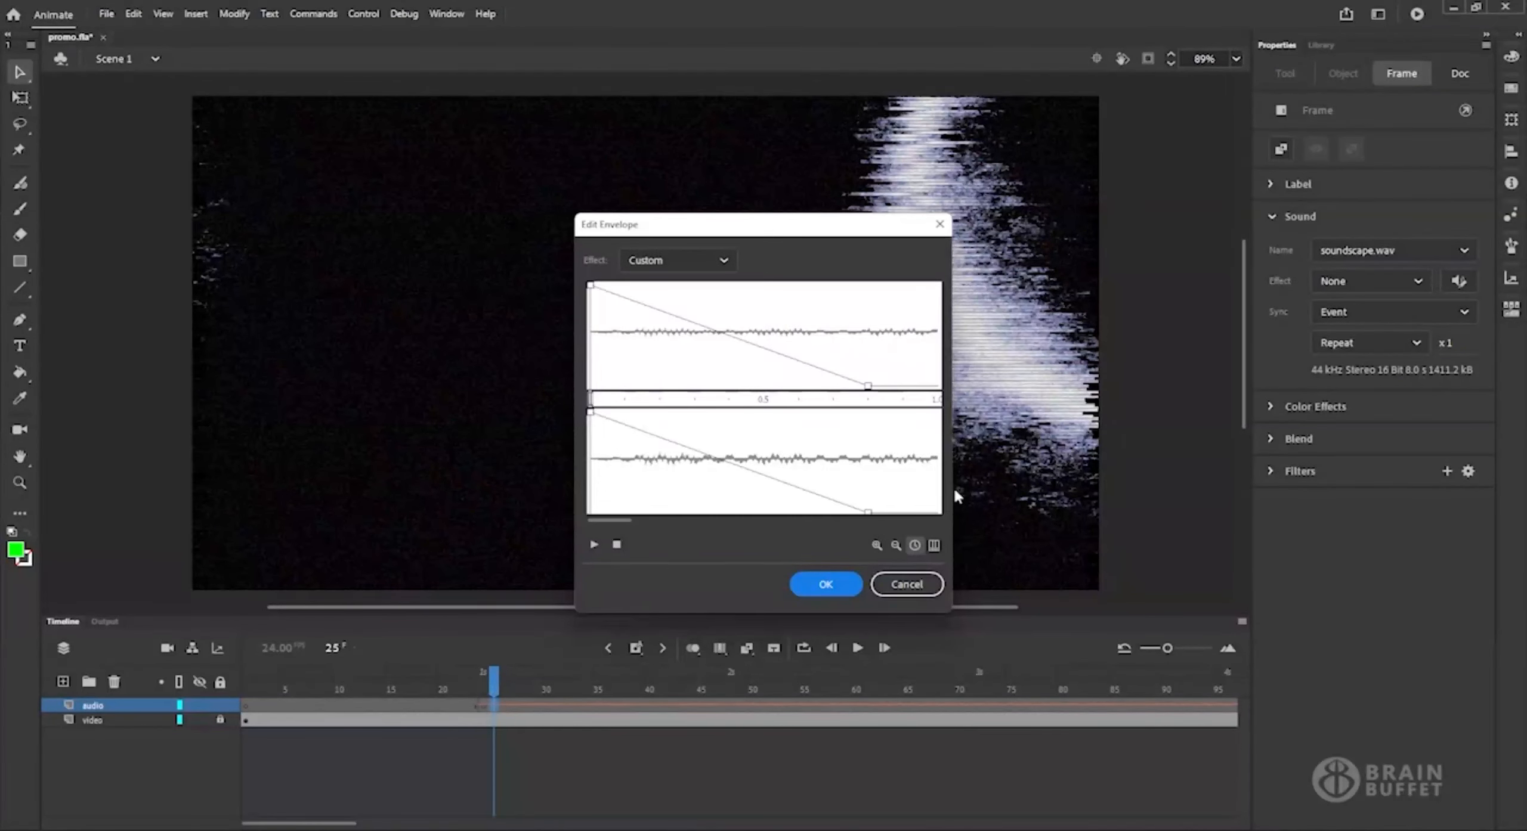
left_click_drag(768, 476, 797, 427)
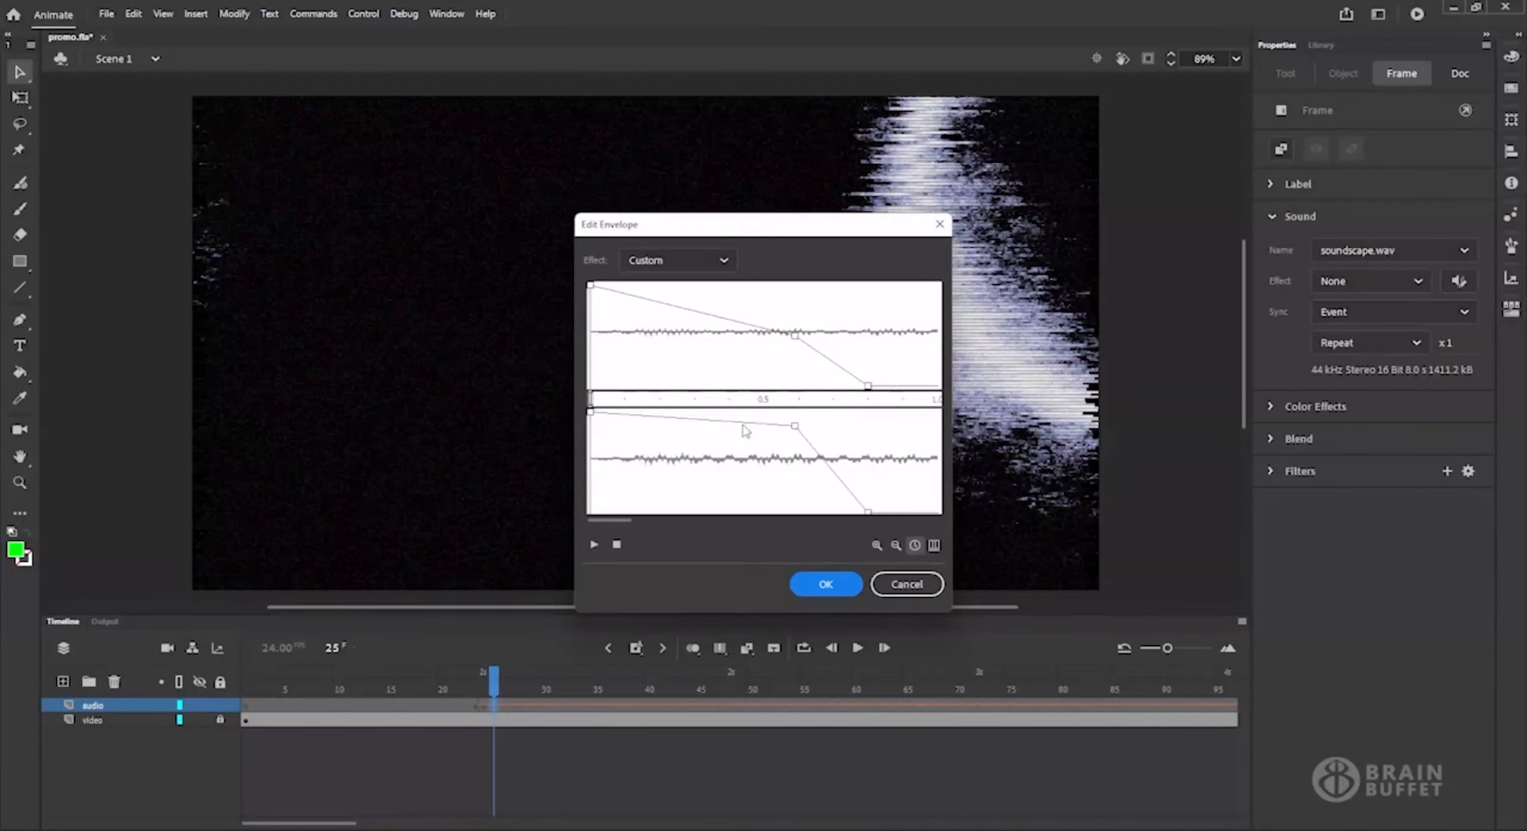
left_click_drag(677, 418, 676, 464)
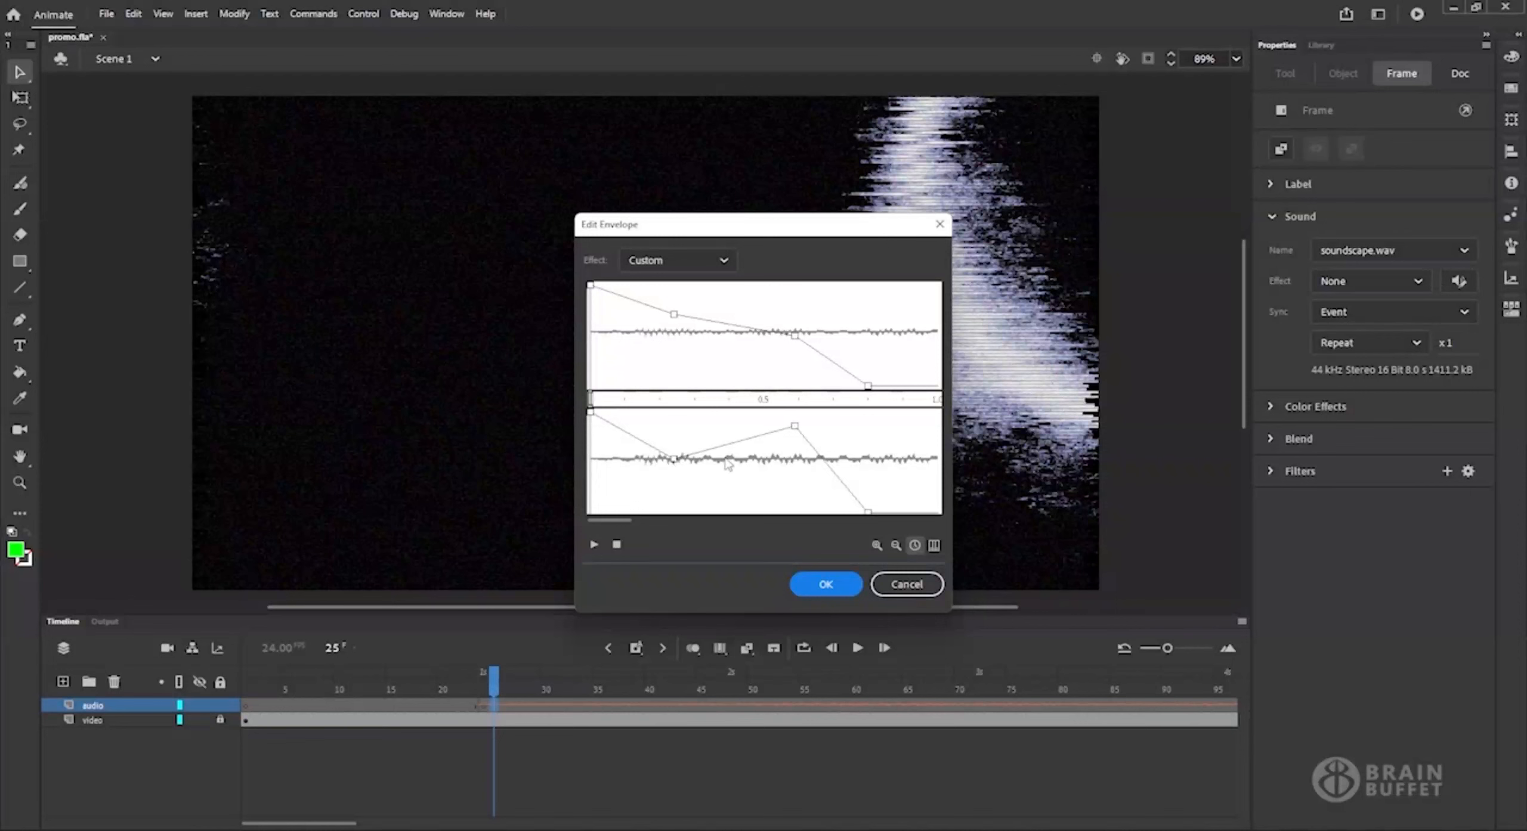
left_click(918, 586)
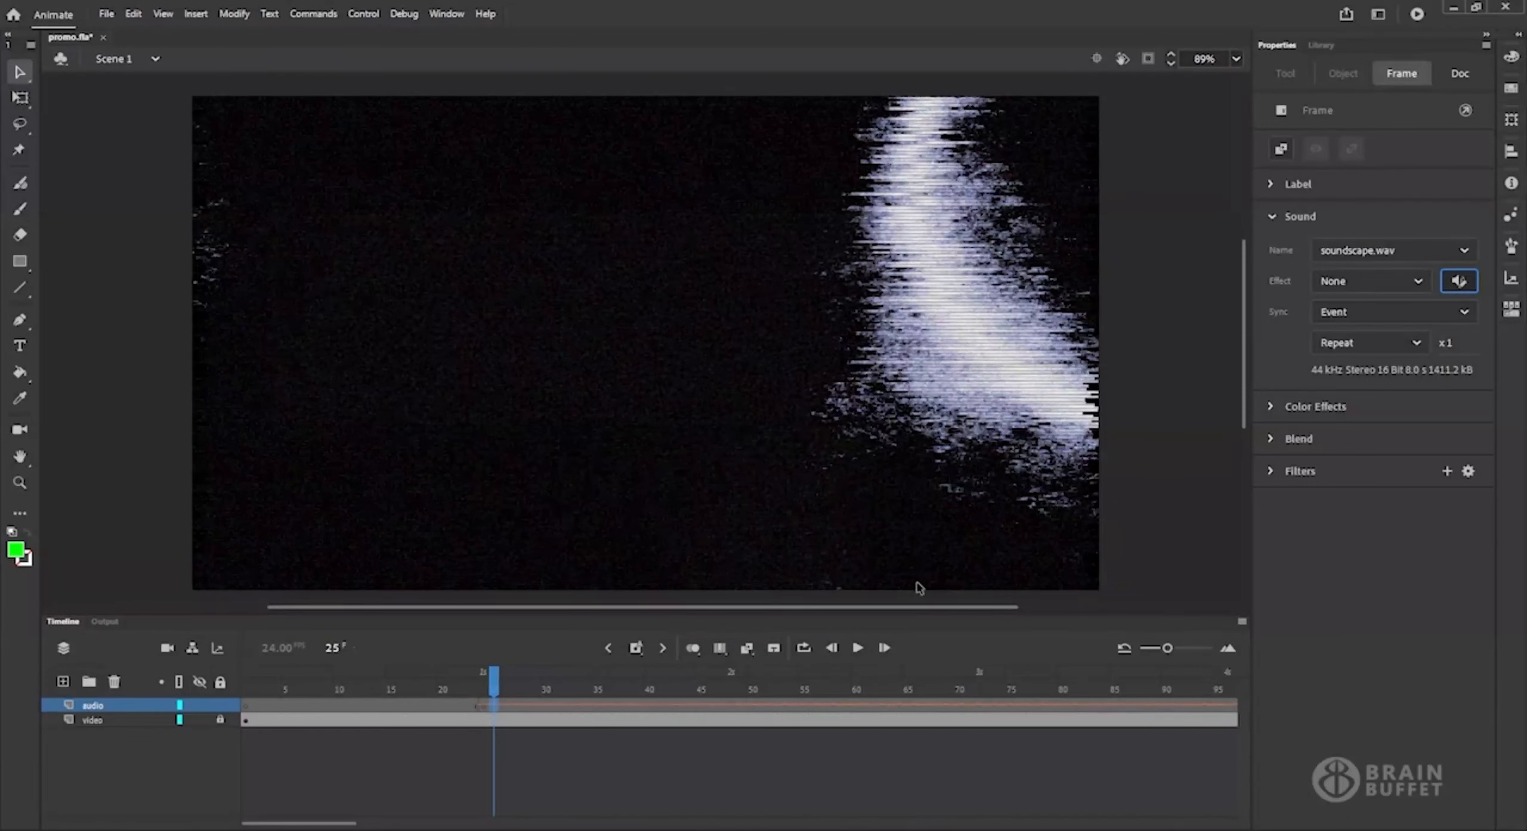
Set the sync mode of the soundscape sound to Stream.
left_click(1465, 312)
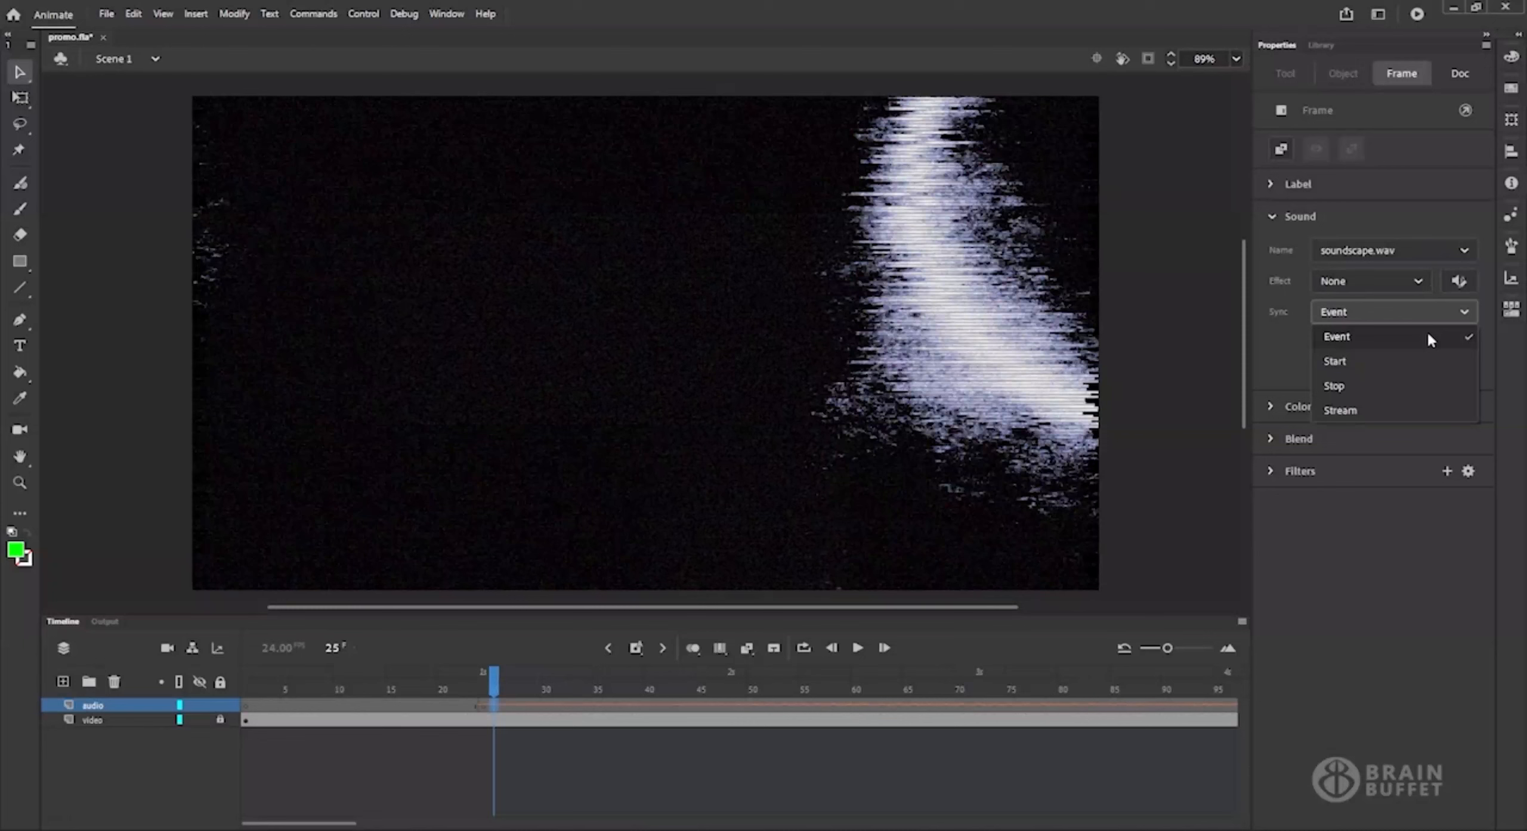
left_click(1403, 410)
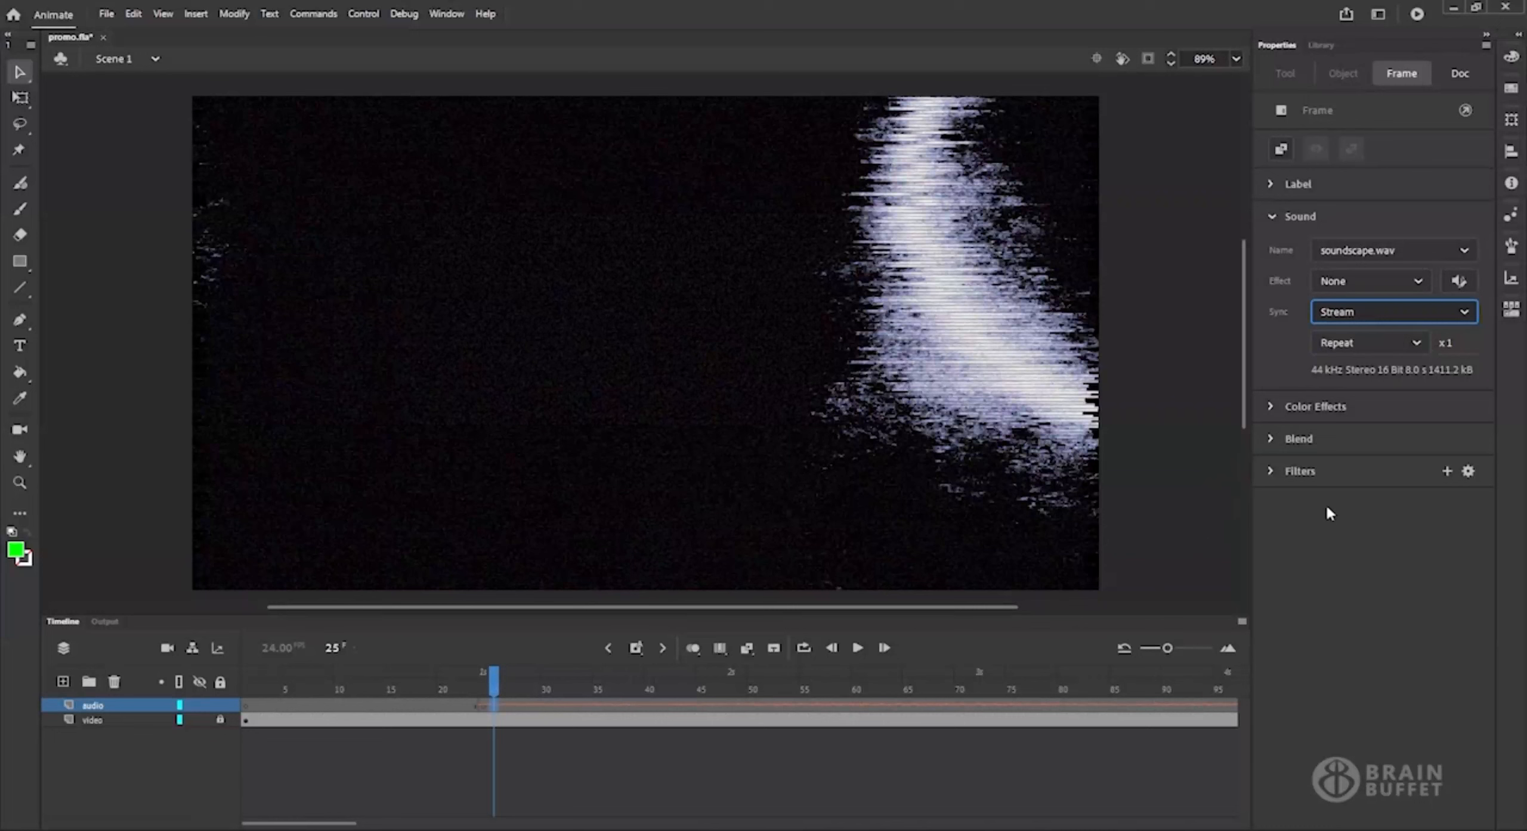
left_click(1463, 314)
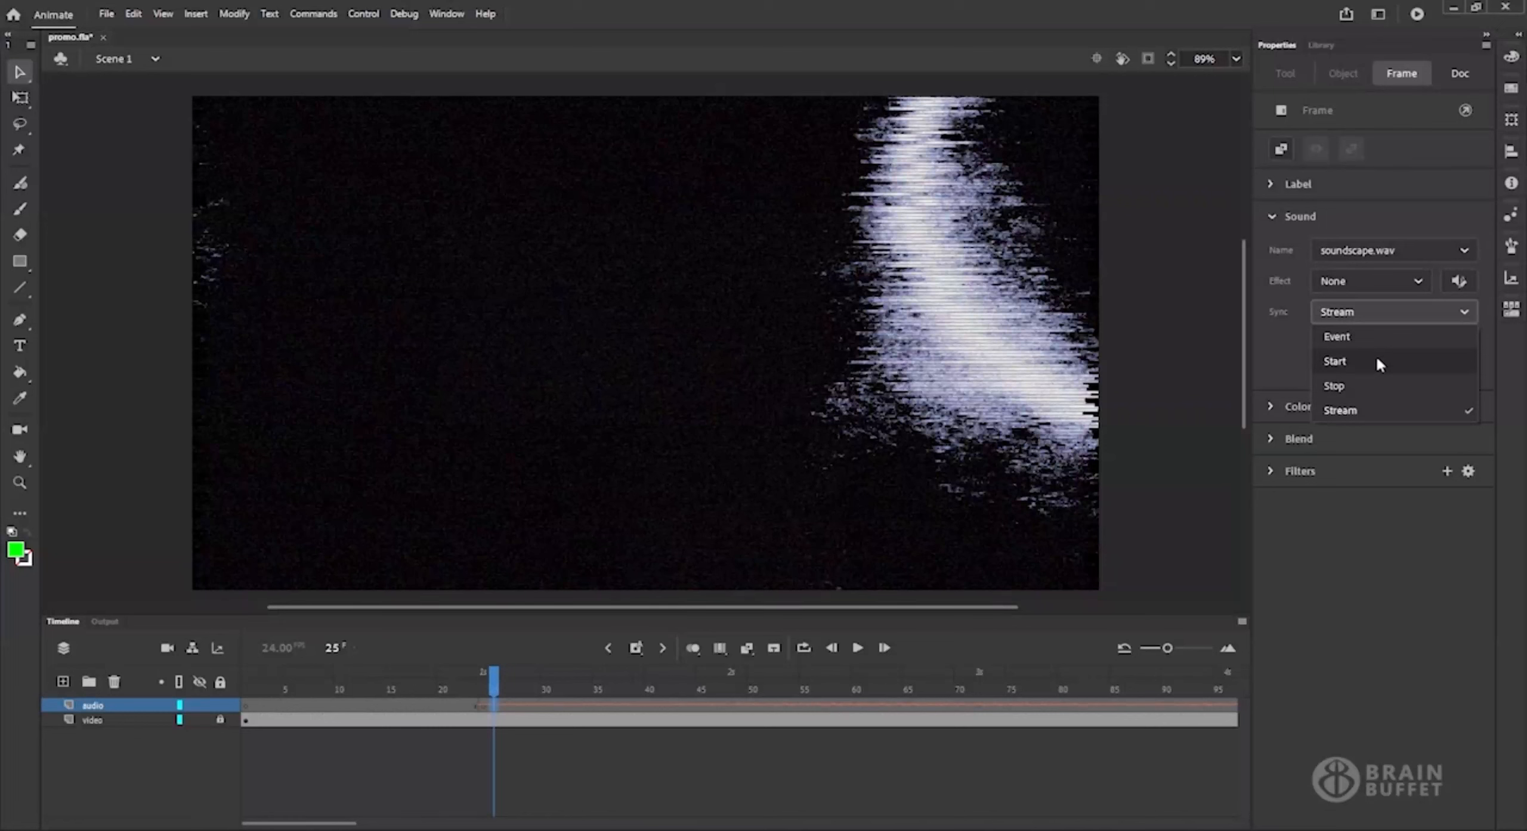
left_click(1349, 573)
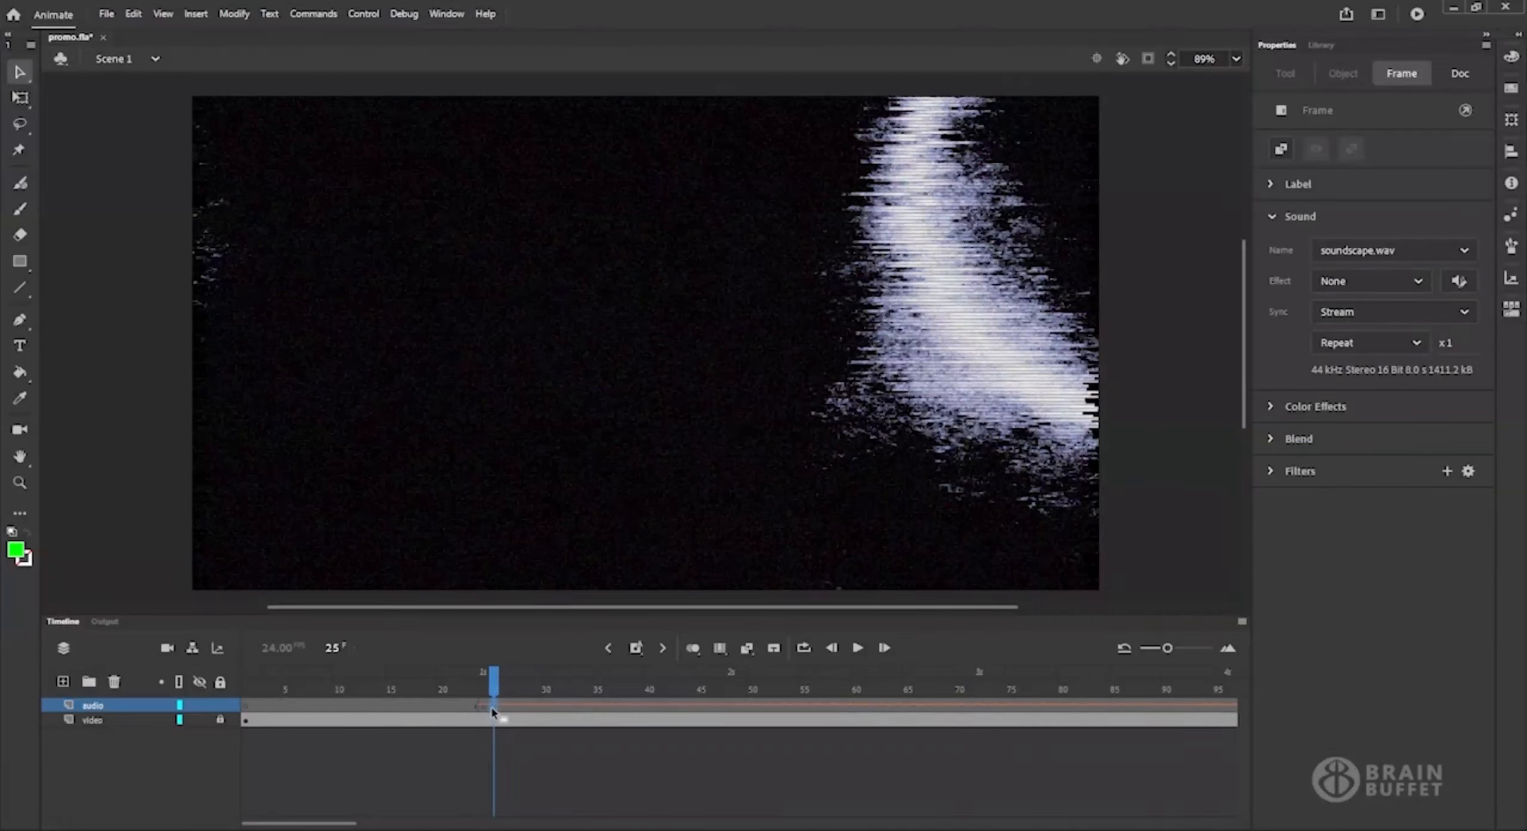
Examine how far the waveform extends on the audio layer and scrub the streamed sound from frame 25 to frame 58.
left_click_drag(330, 824, 525, 825)
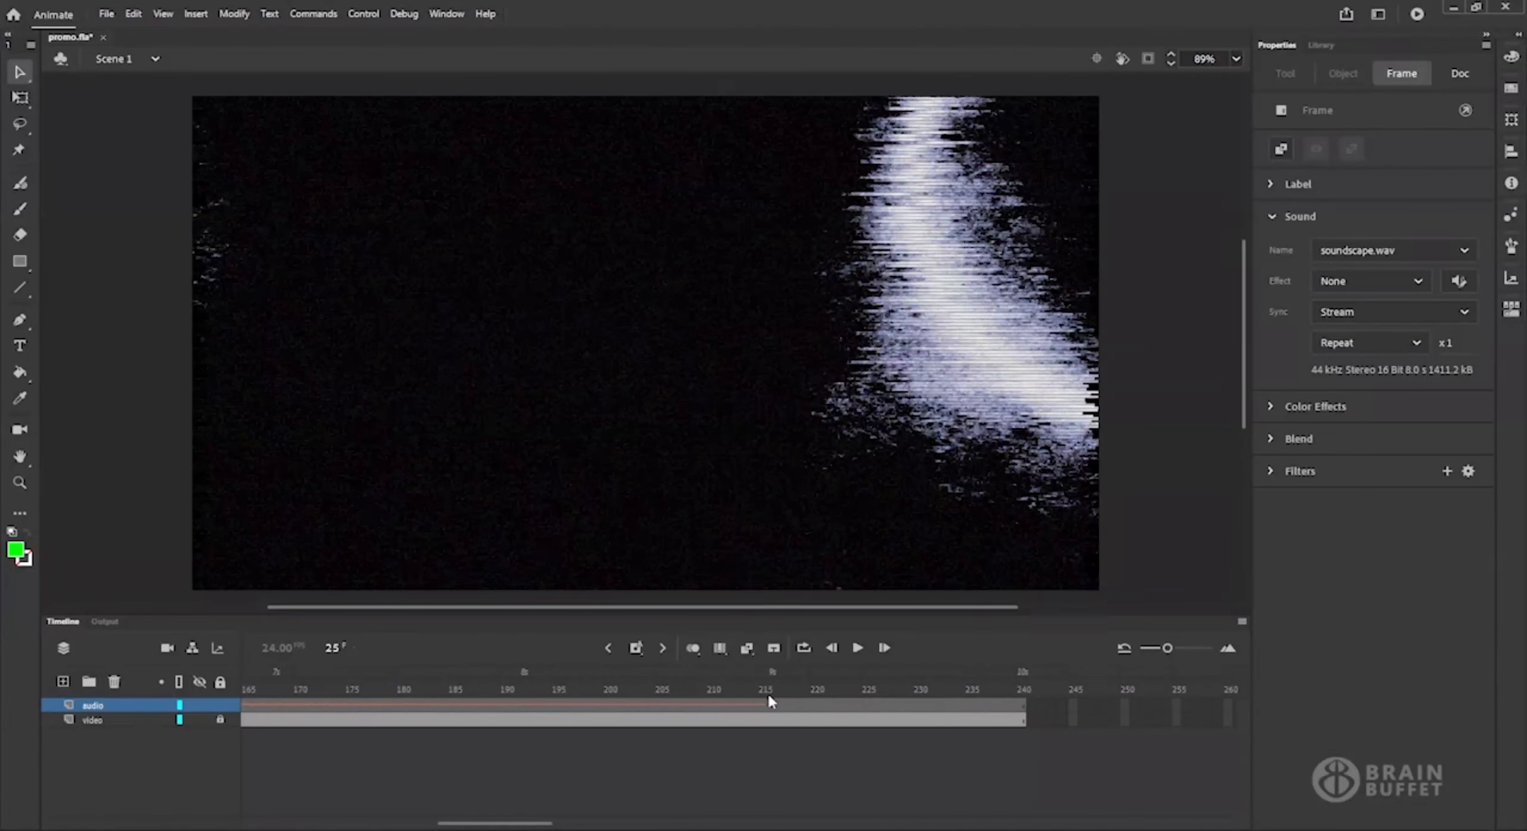
left_click_drag(464, 825, 280, 825)
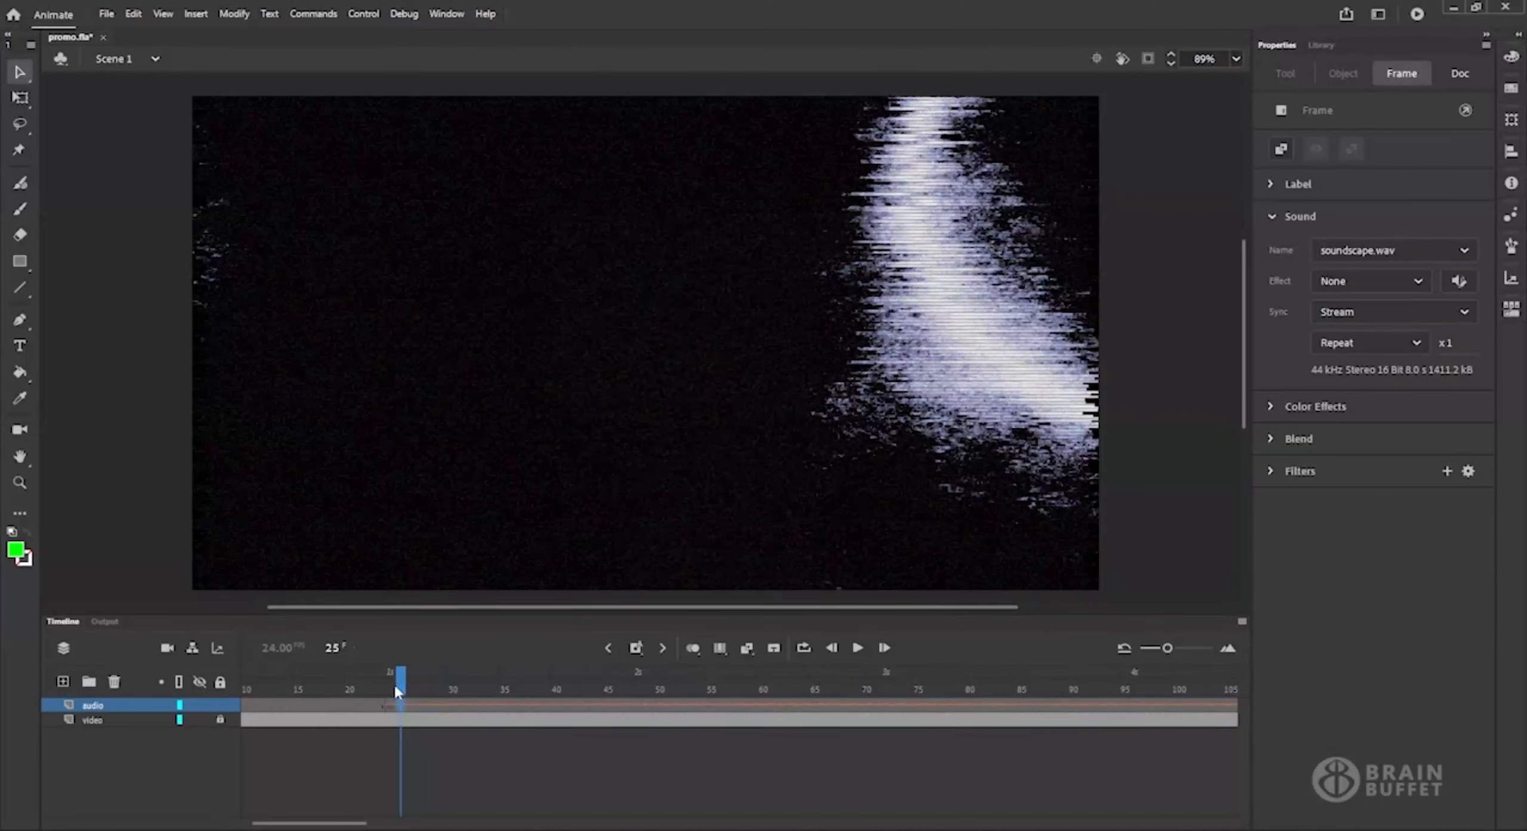
left_click_drag(395, 686, 739, 666)
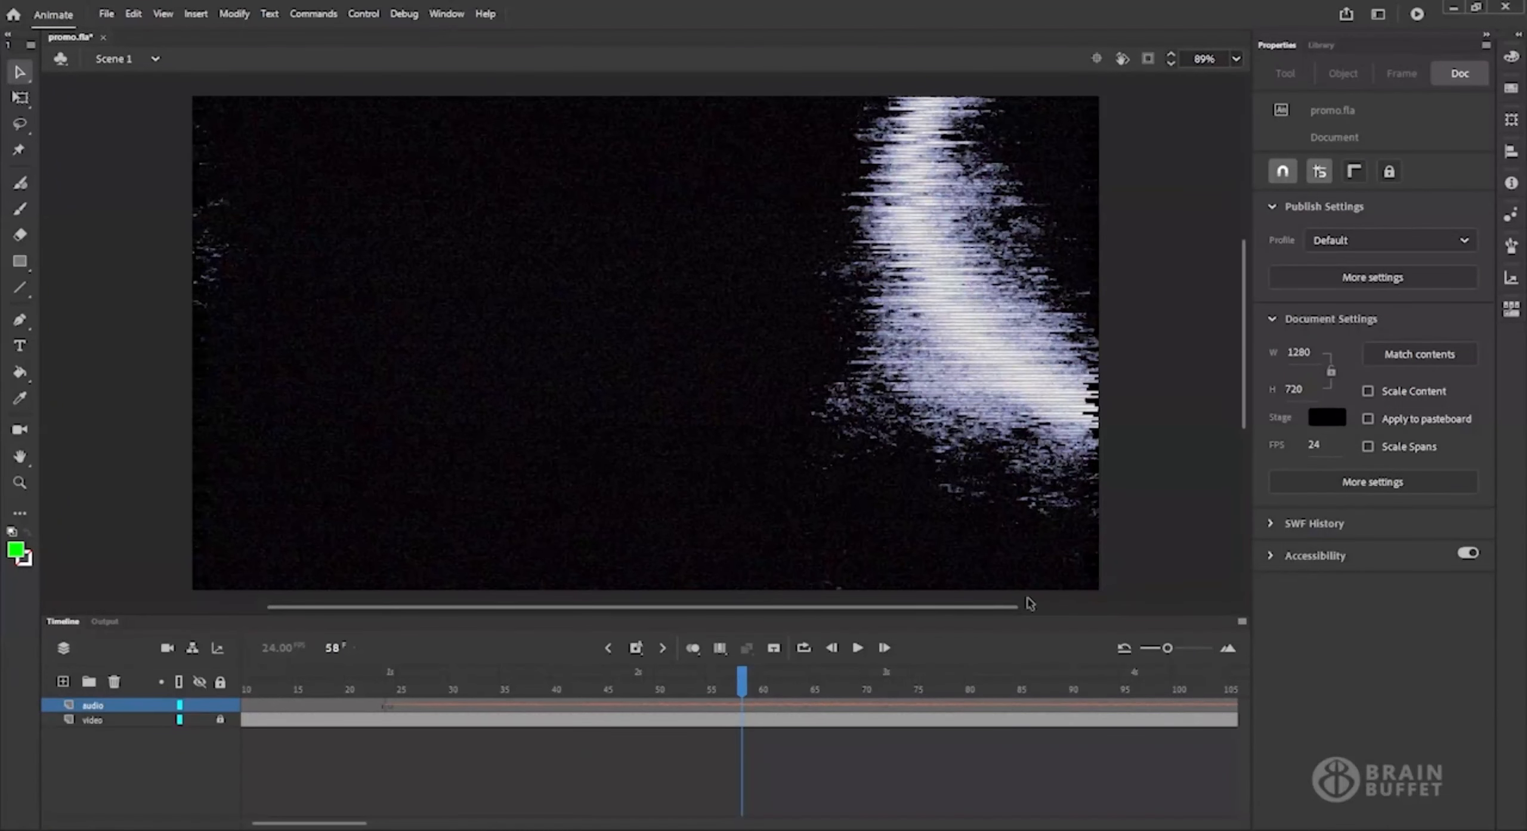
Add a layer named logo above the audio layer and lock the audio layer.
left_click(61, 682)
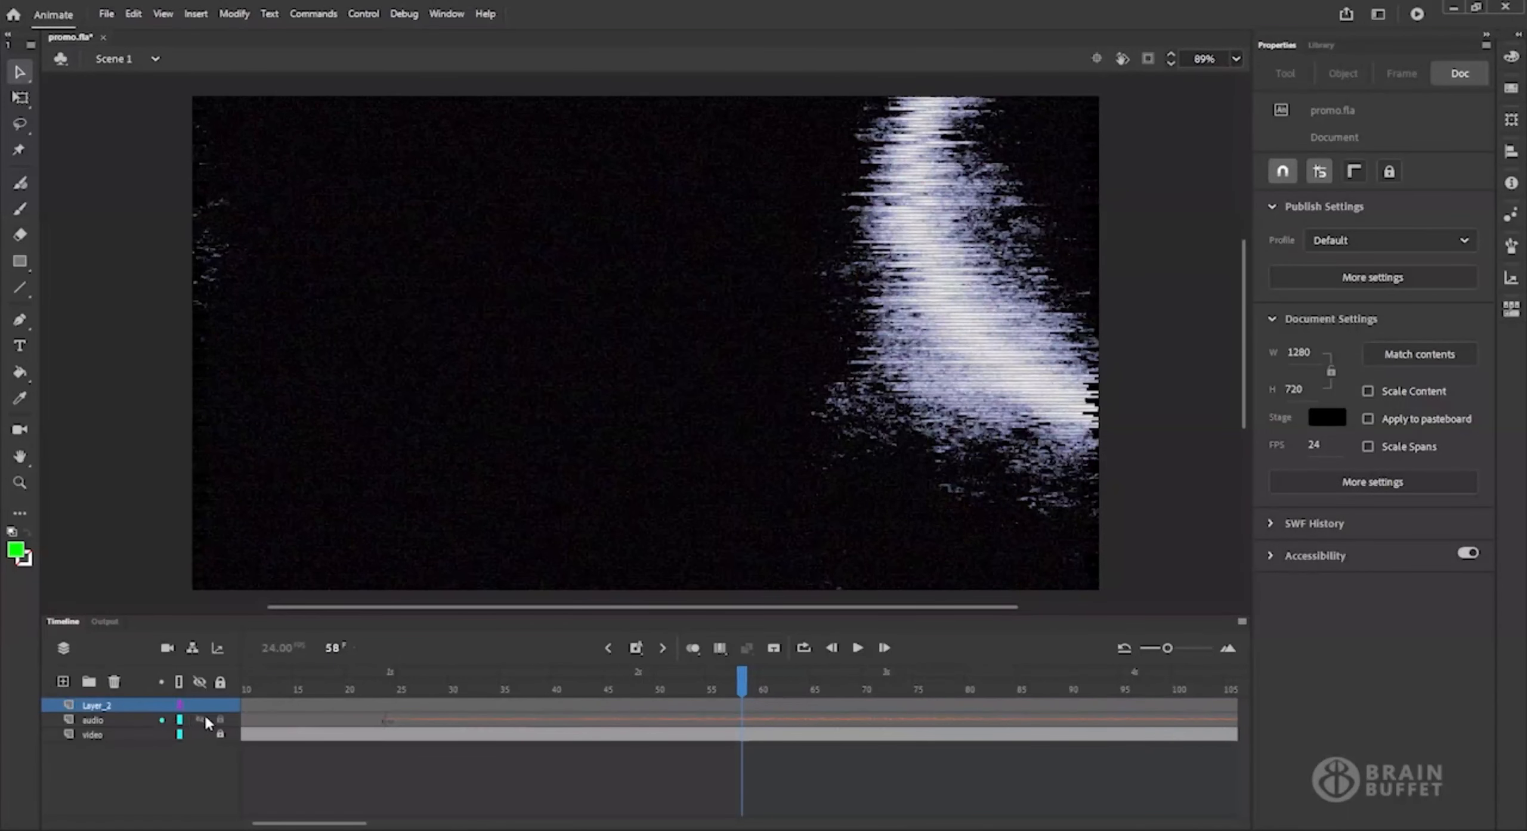
left_click(220, 720)
double_click(99, 708)
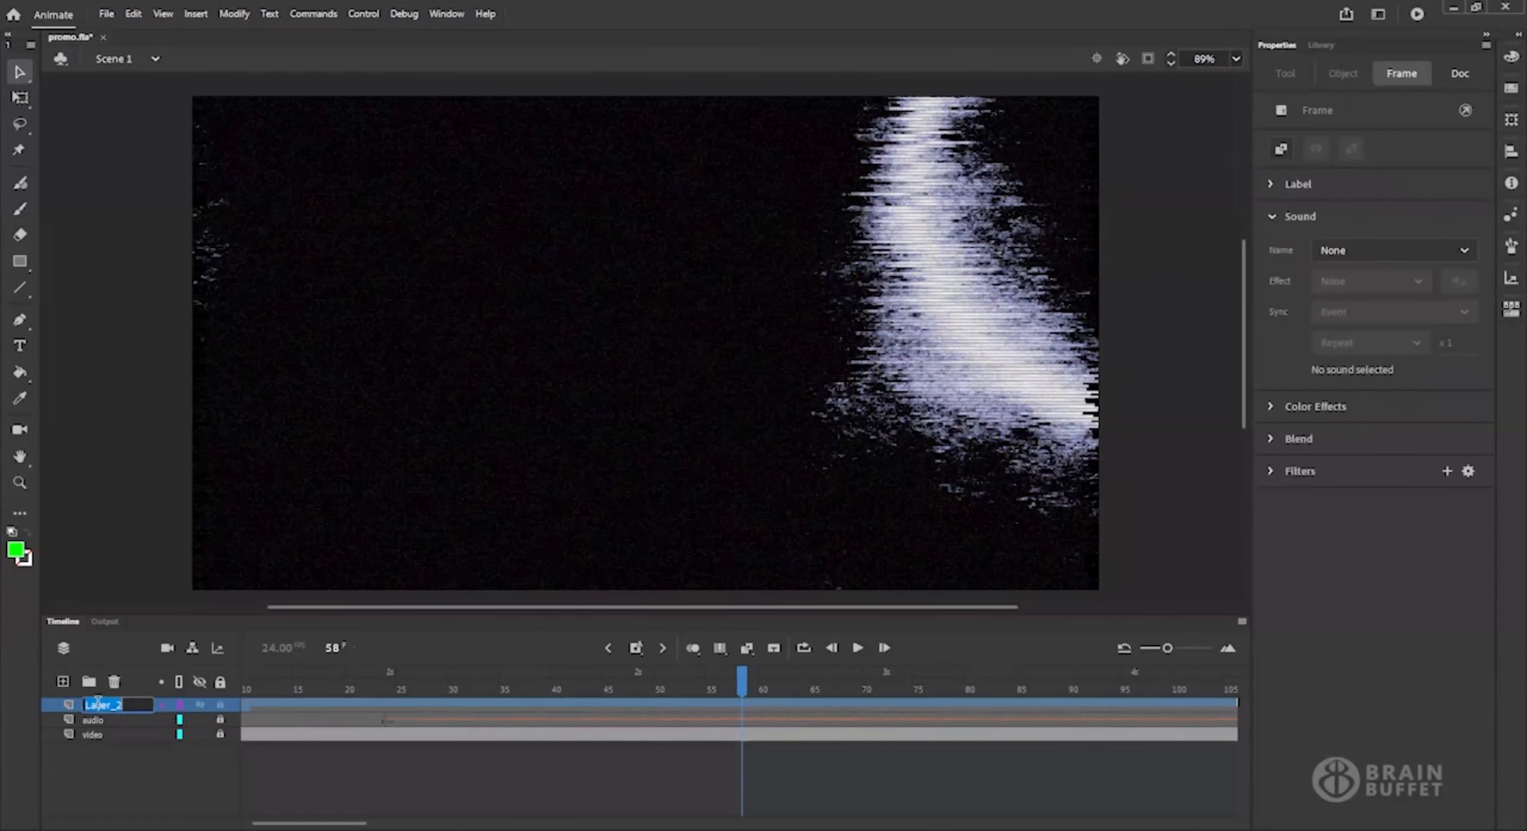
type("logo")
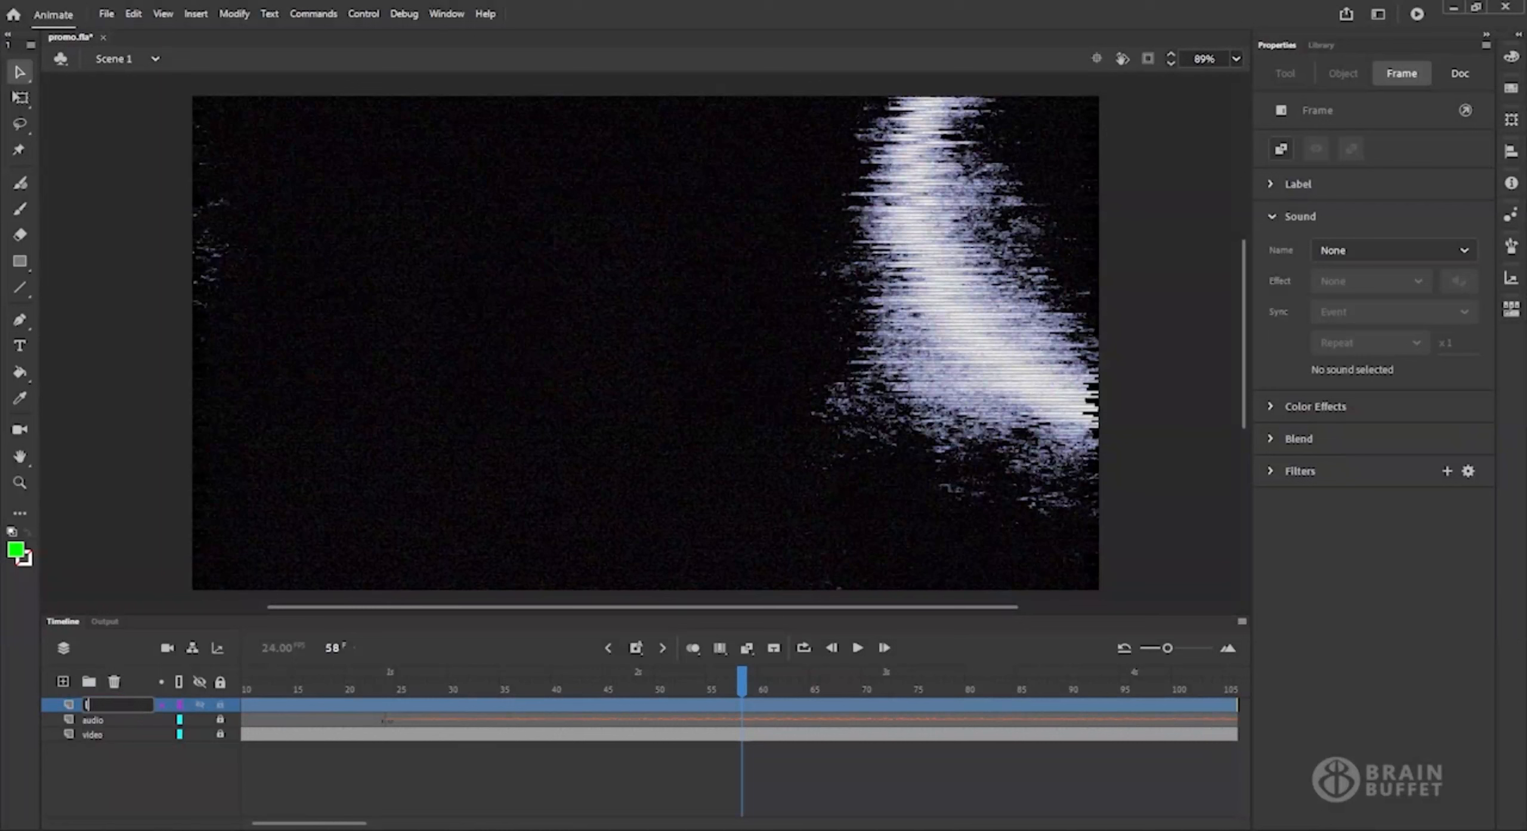
key("Return")
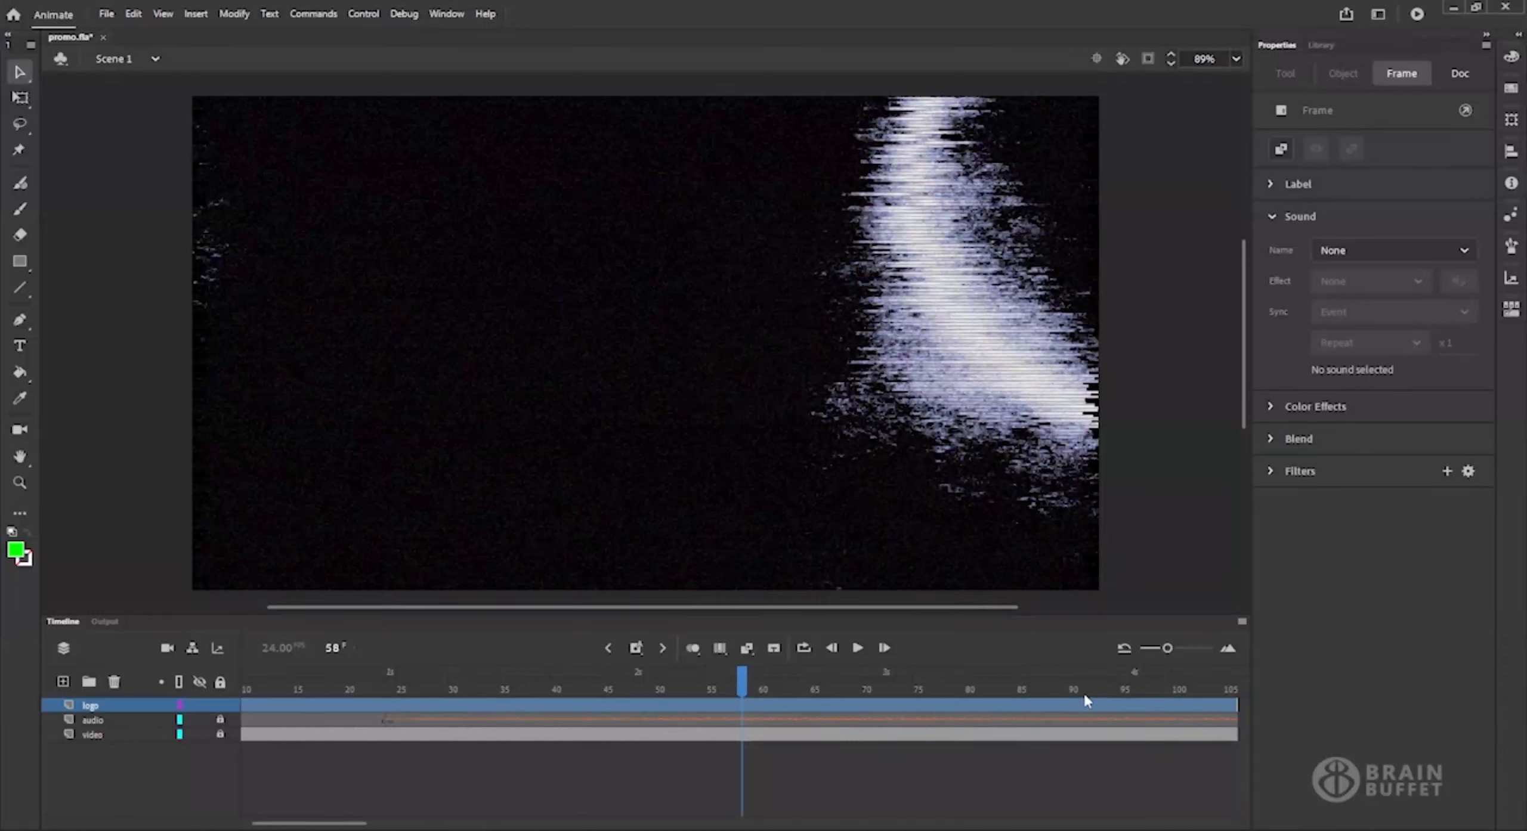
Insert a keyframe at frame 80 on the logo layer.
left_click(968, 709)
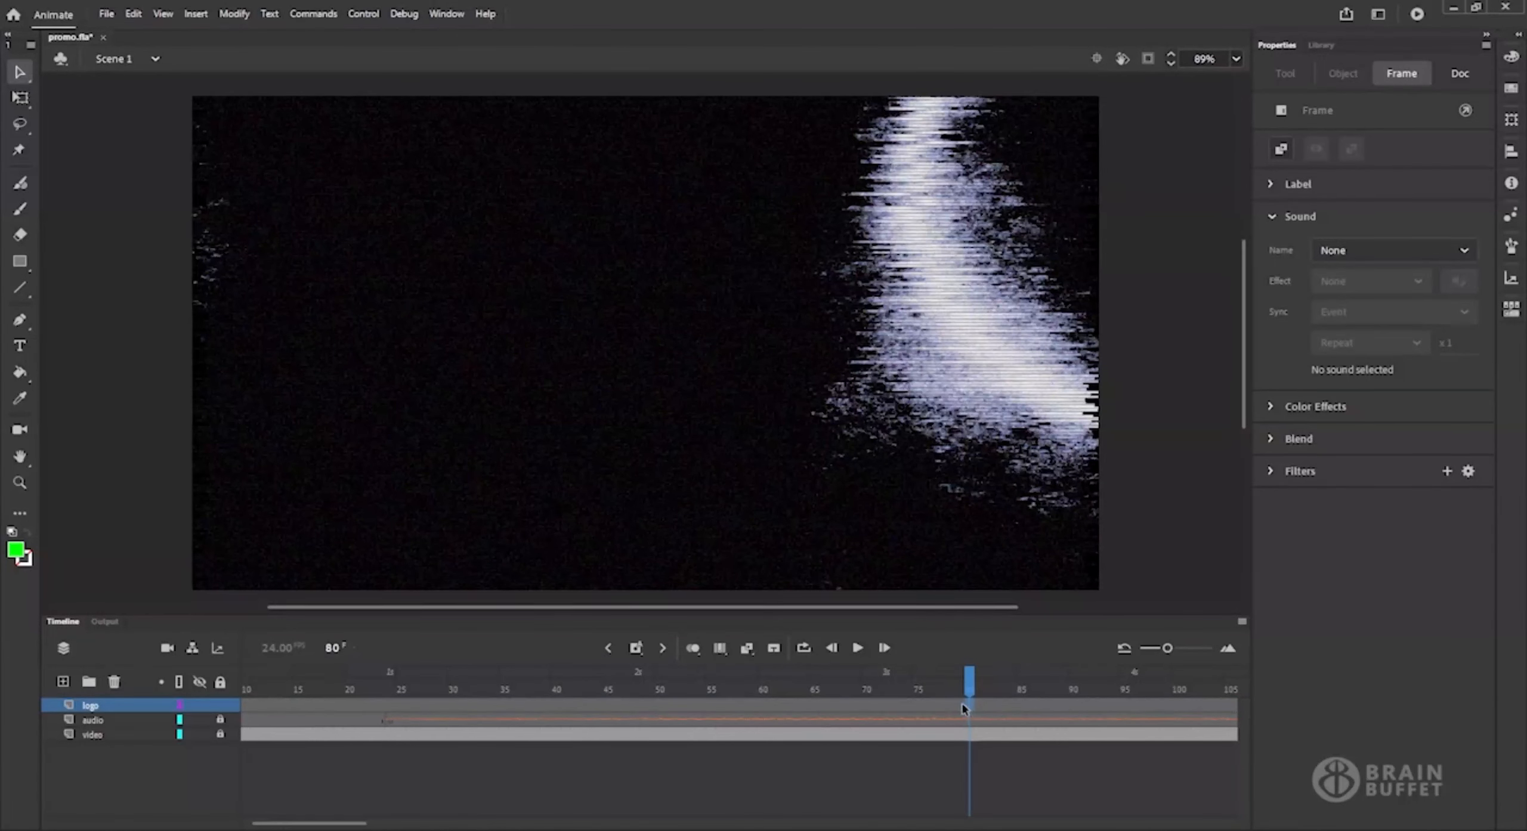
left_click(634, 650)
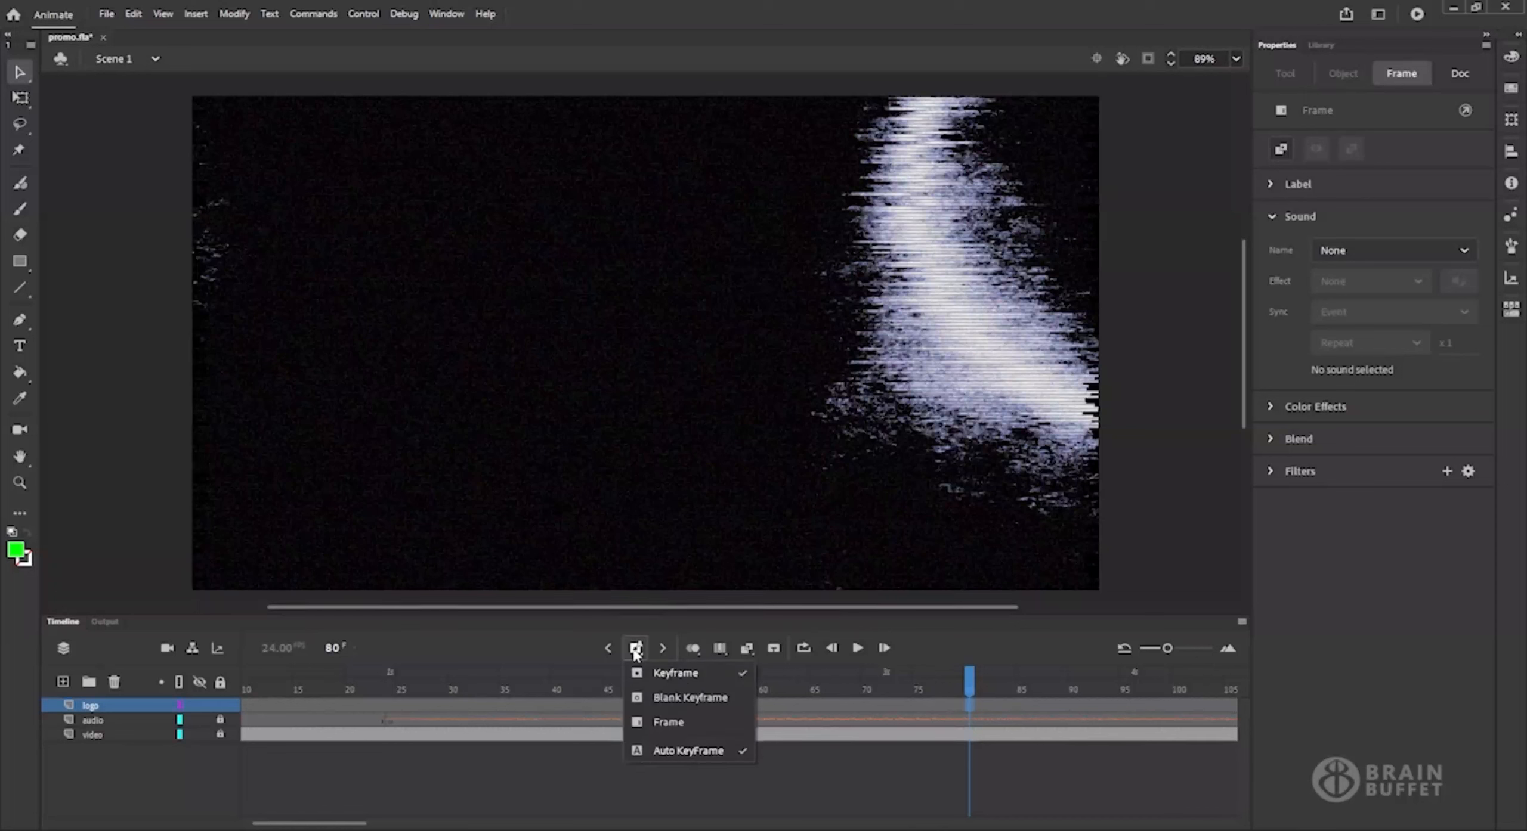
left_click(704, 673)
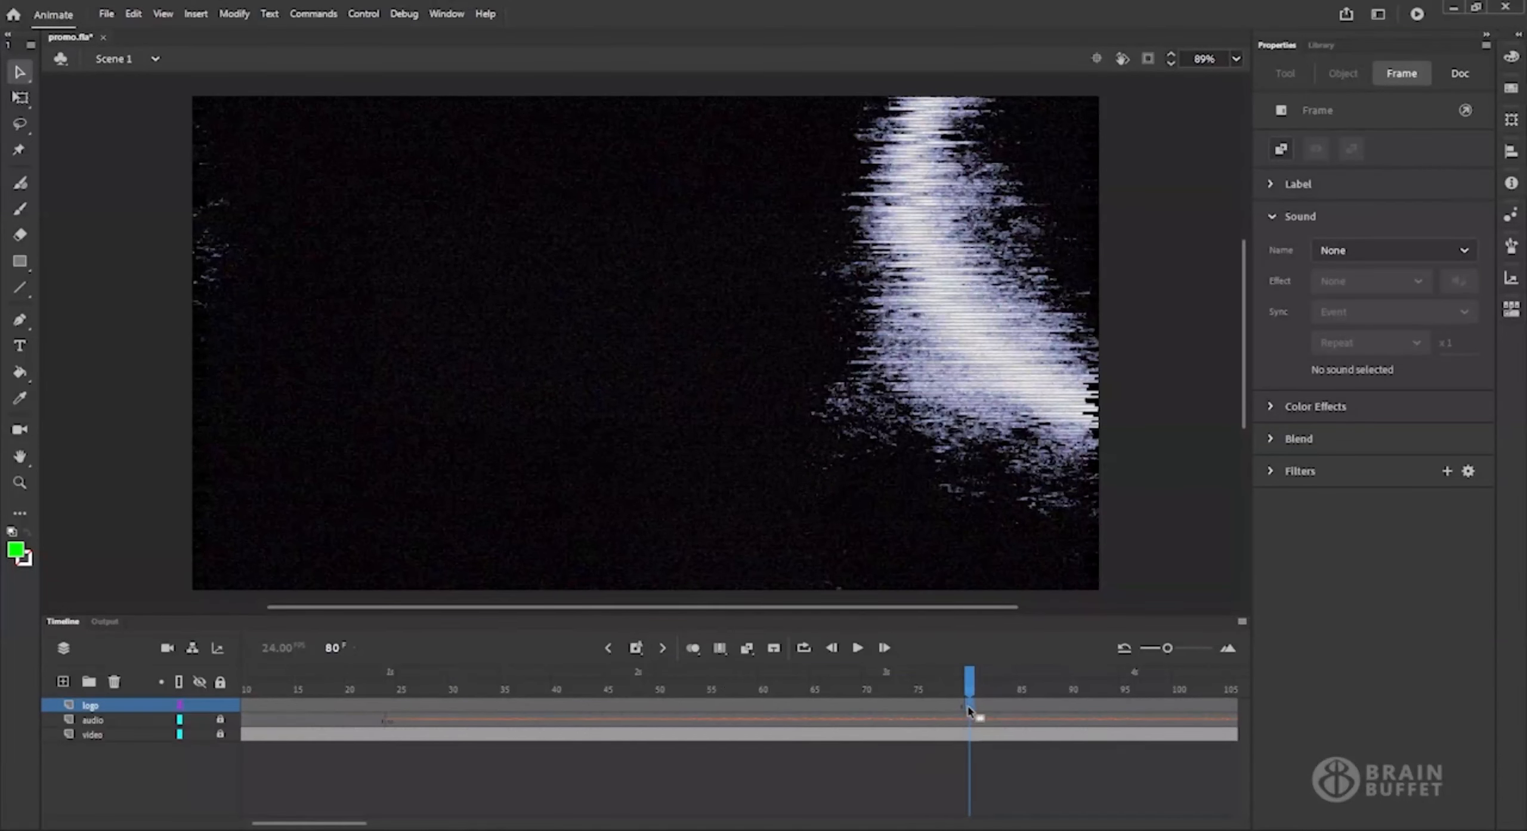
left_click_drag(347, 824, 386, 823)
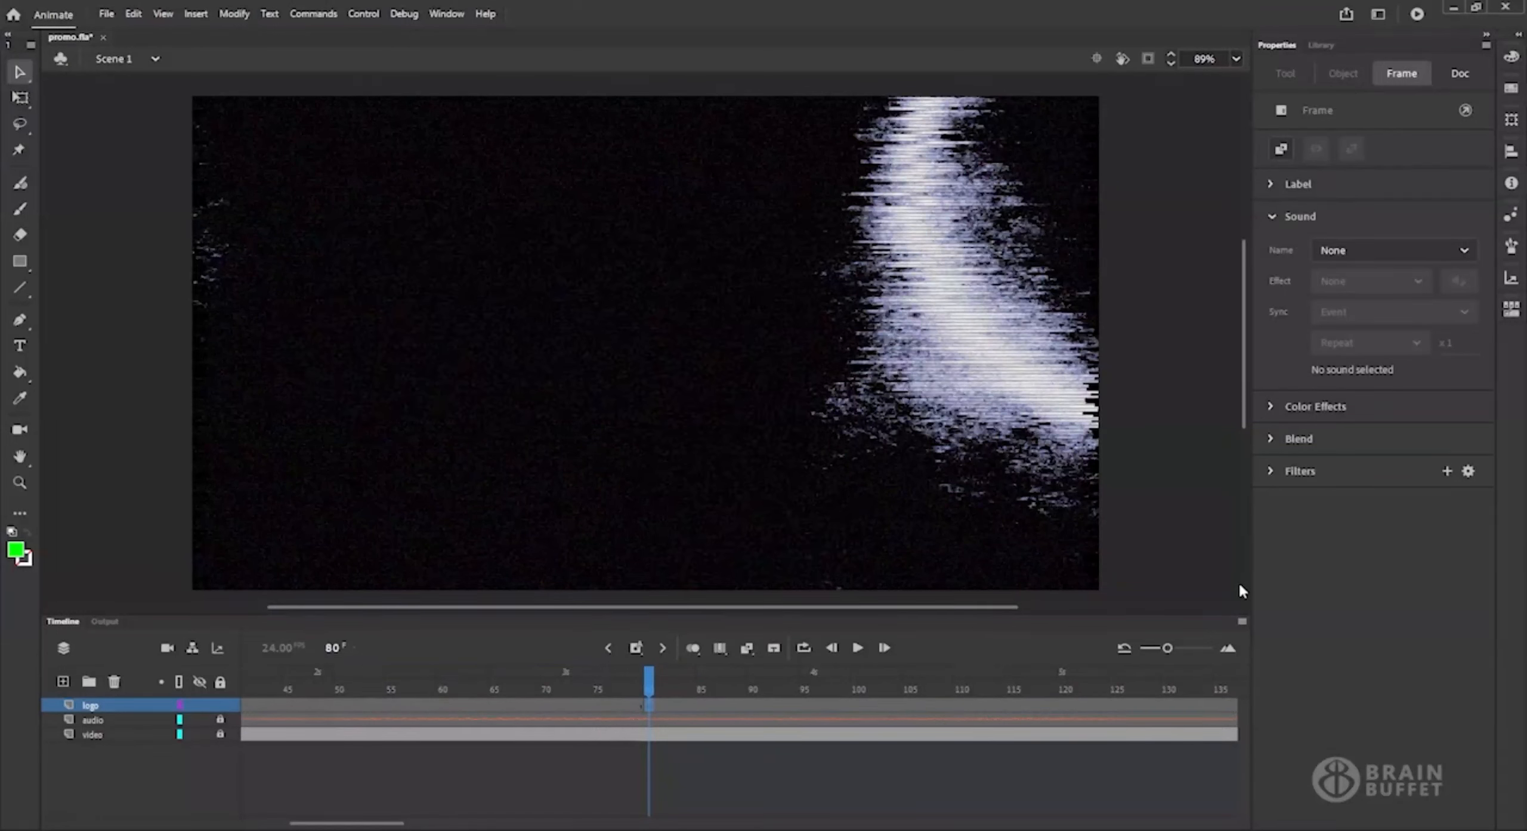
Start creating a new library symbol and name it logo.
left_click(1323, 45)
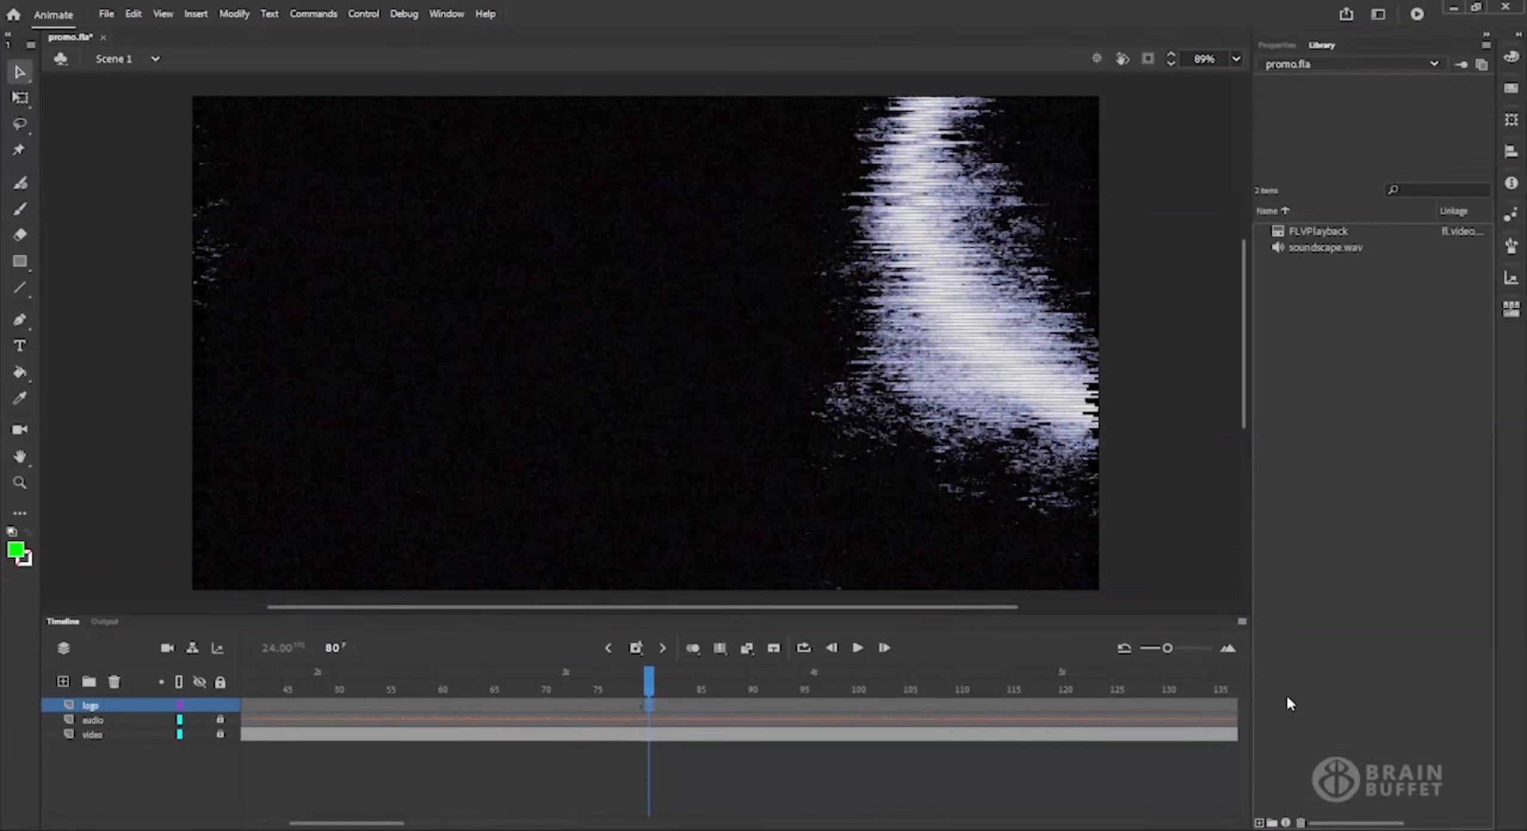
left_click(1260, 823)
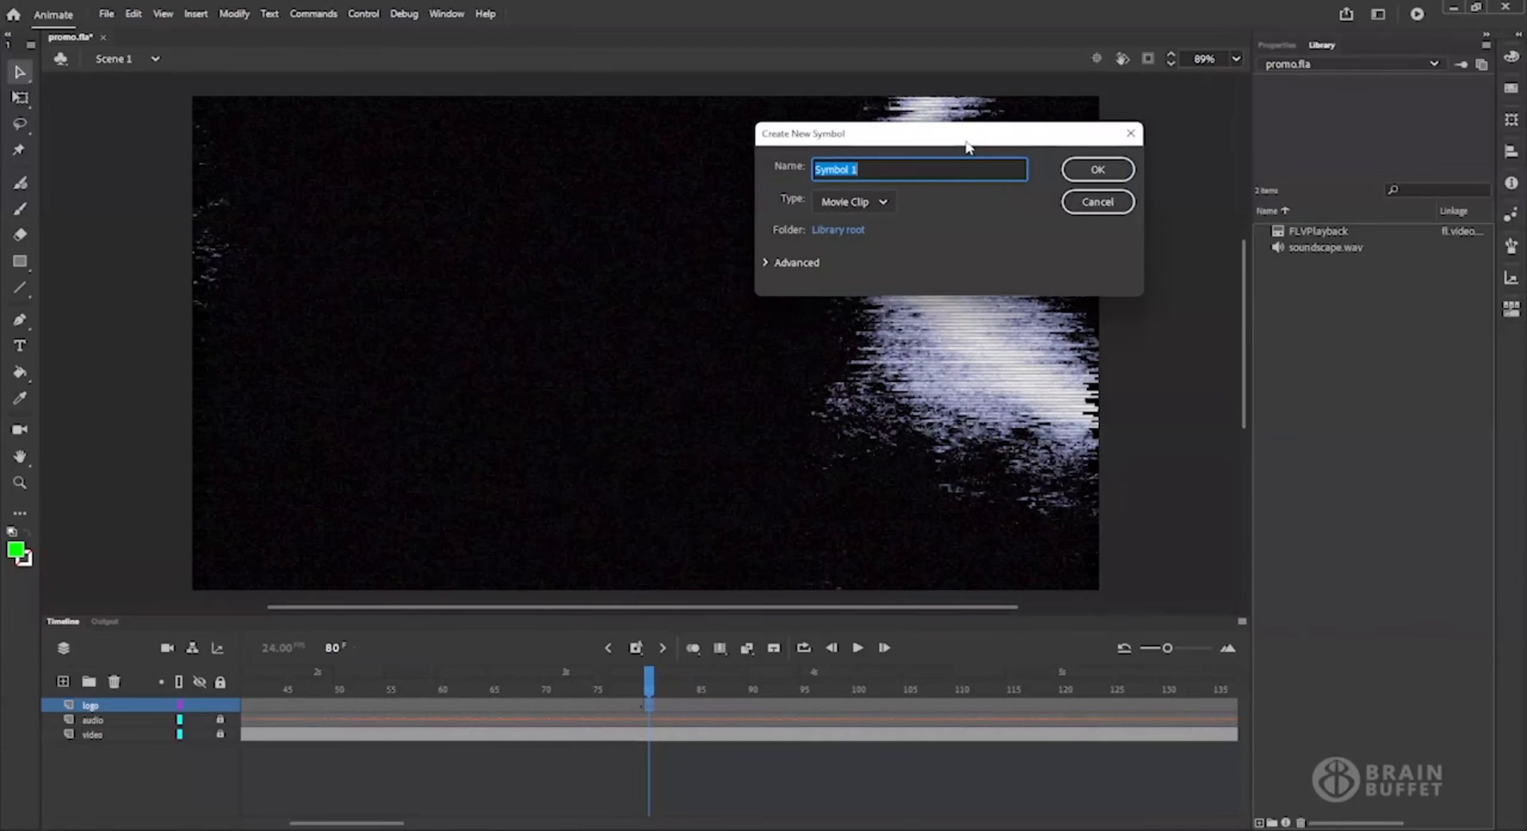
type("logo")
left_click(887, 206)
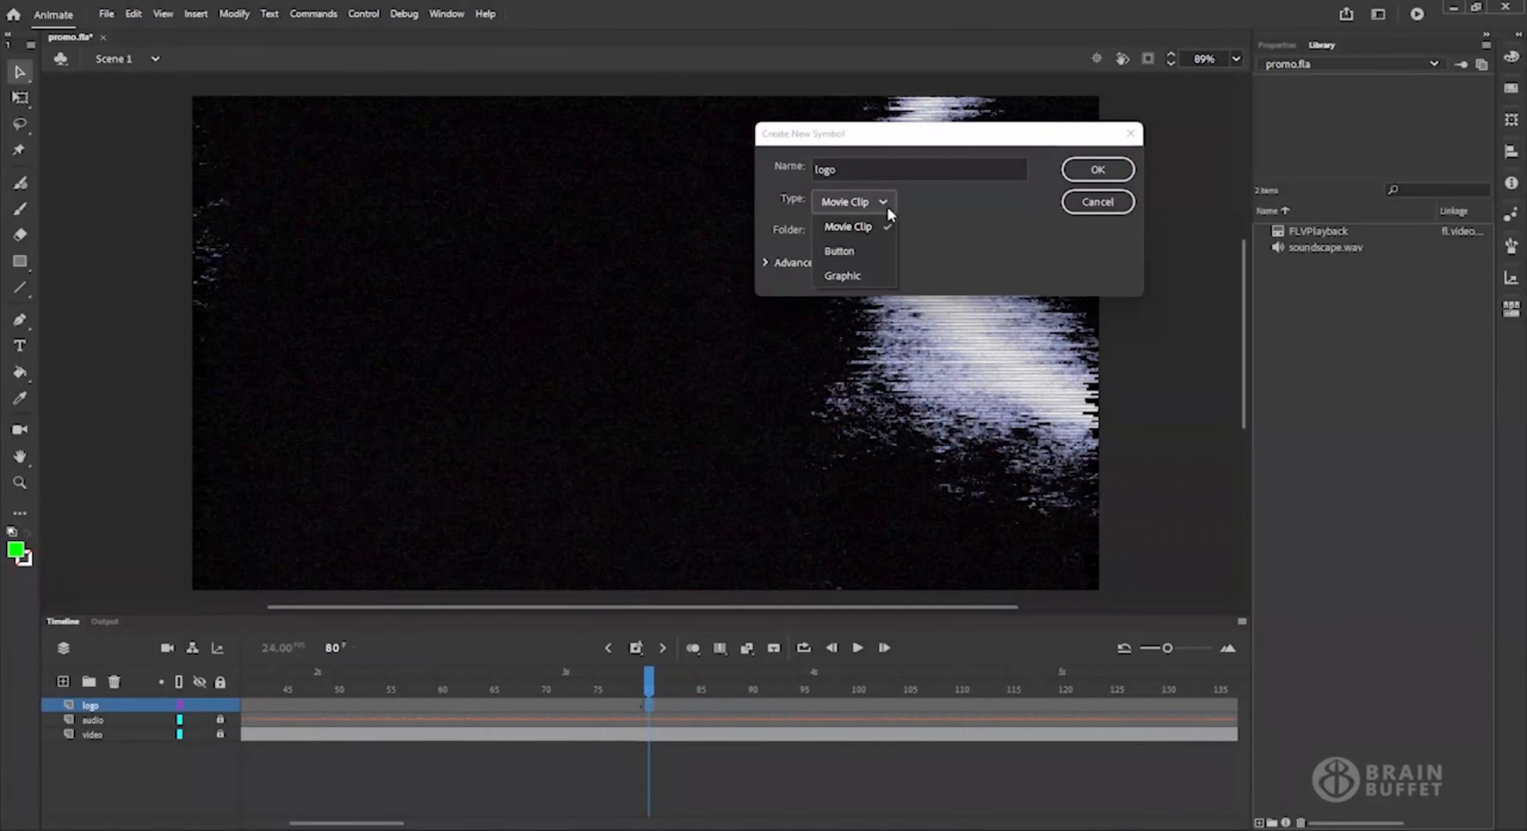
left_click(875, 281)
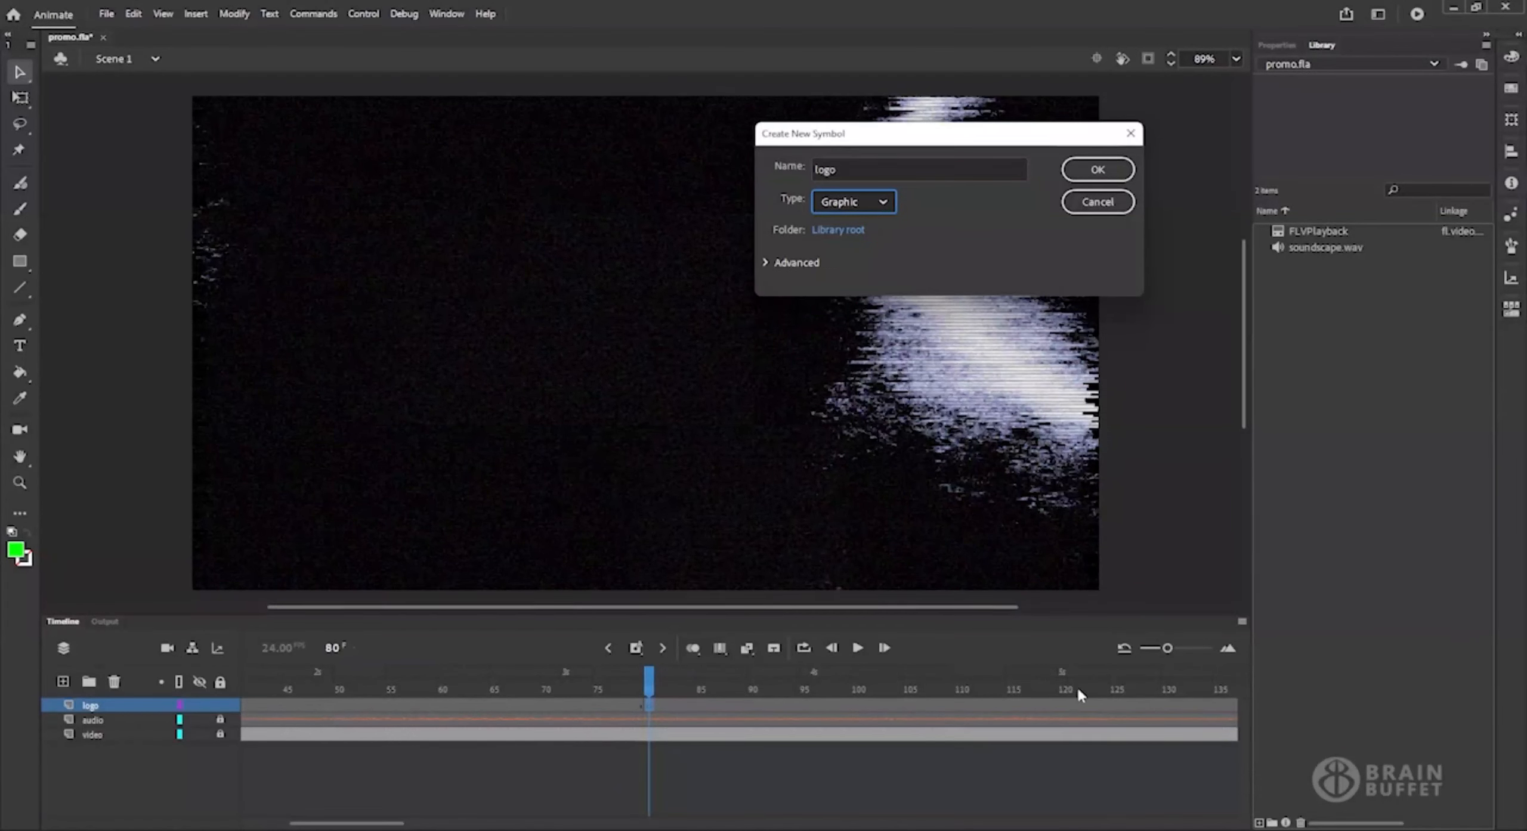
left_click(890, 201)
left_click(865, 228)
left_click(883, 201)
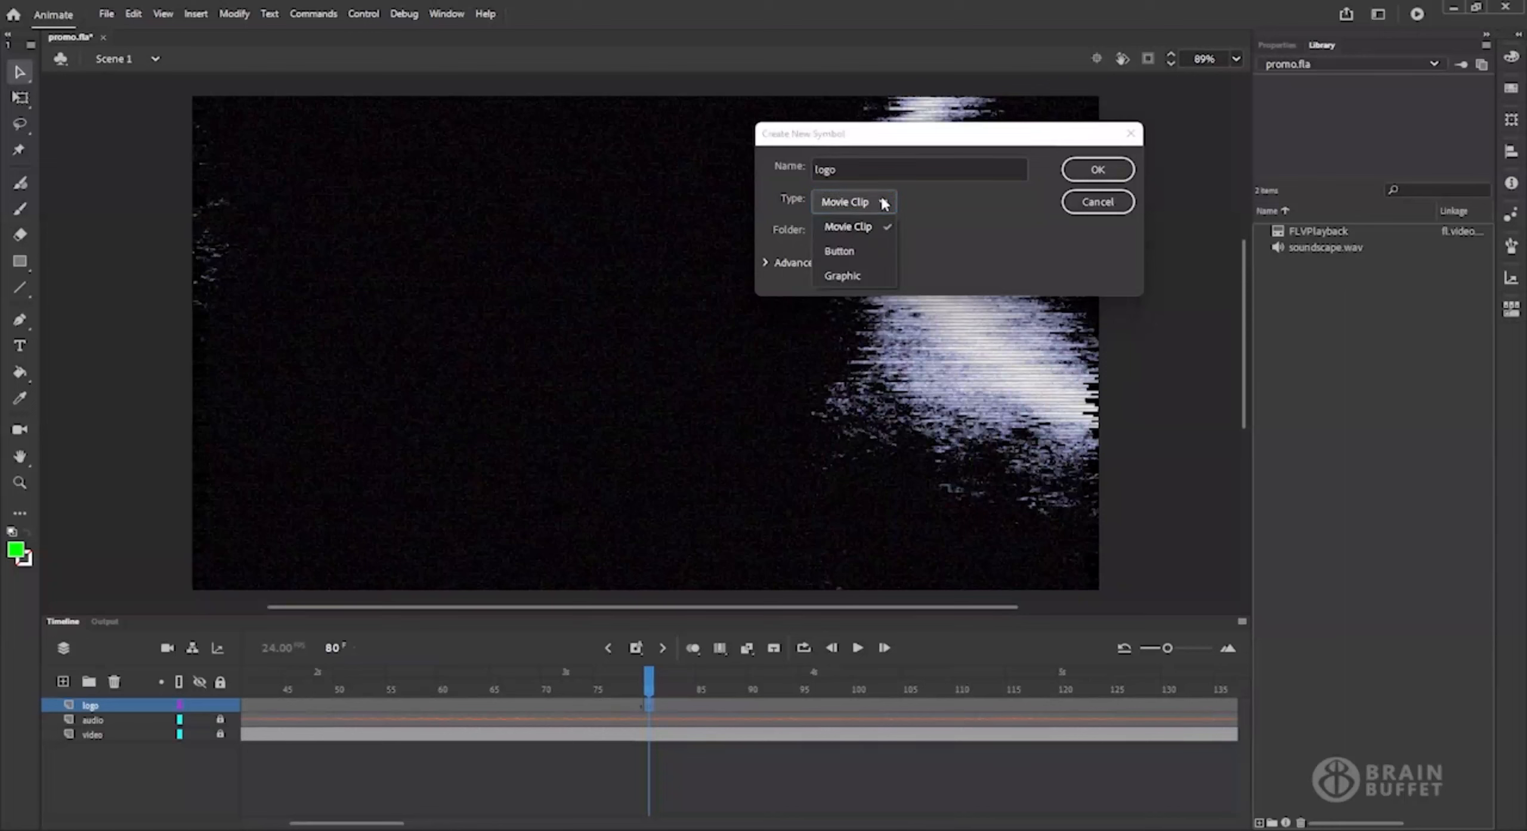
left_click(861, 251)
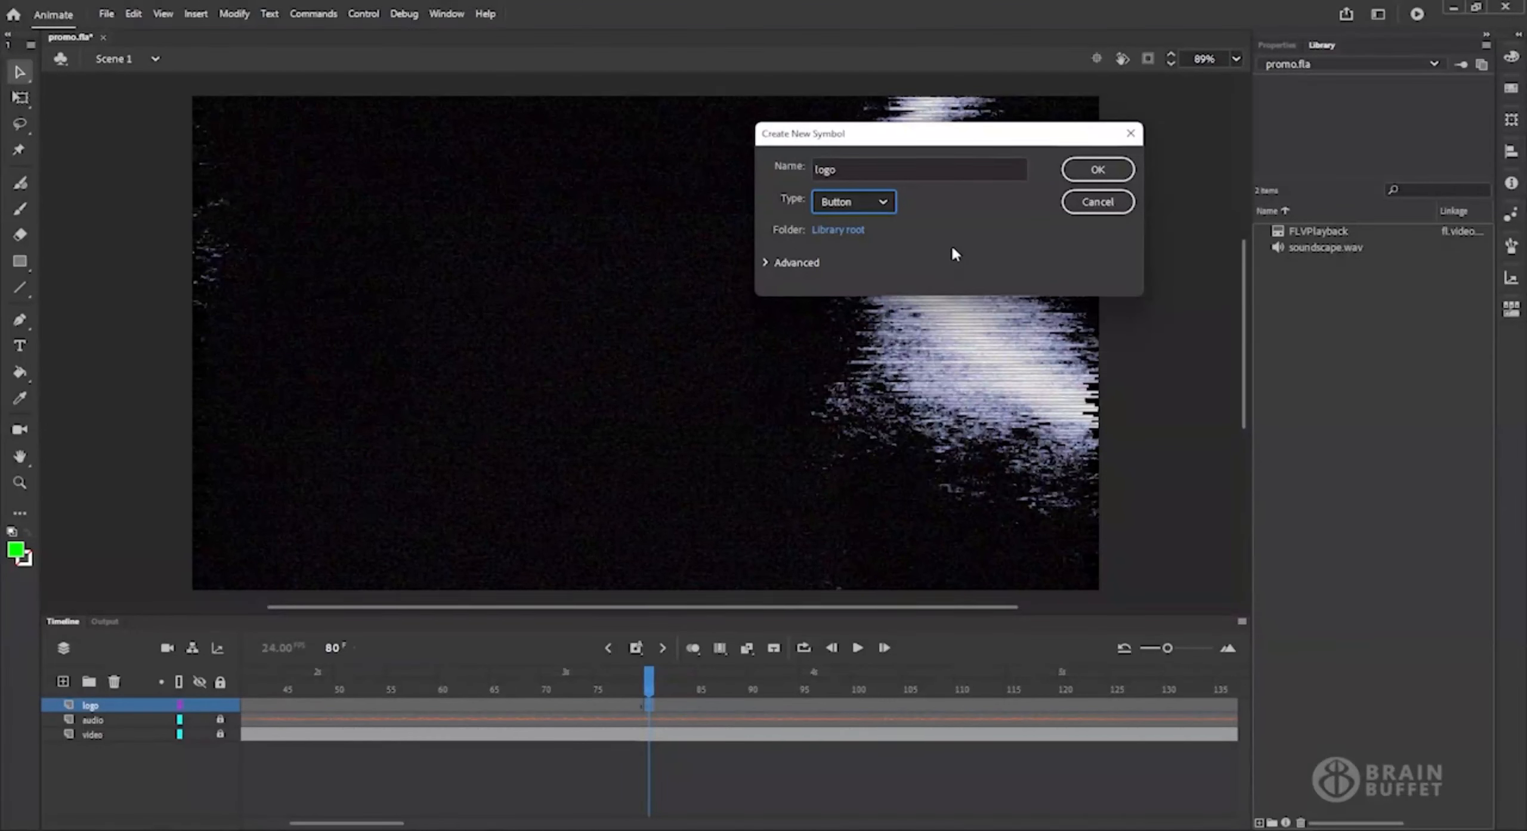
Set the logo symbol's type to Graphic and create it in the library root.
left_click(880, 209)
left_click(857, 285)
left_click(1117, 171)
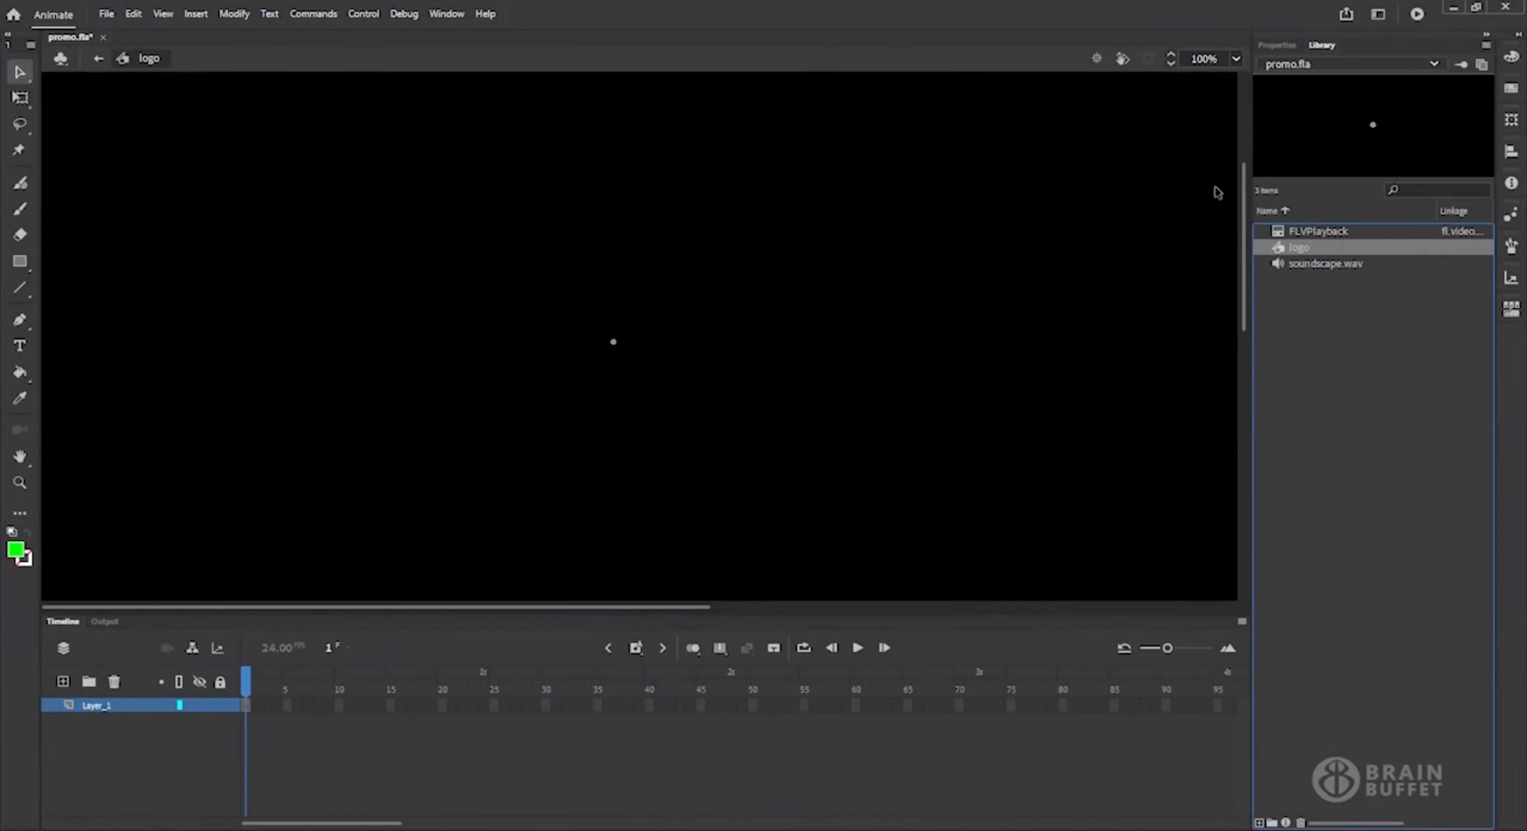
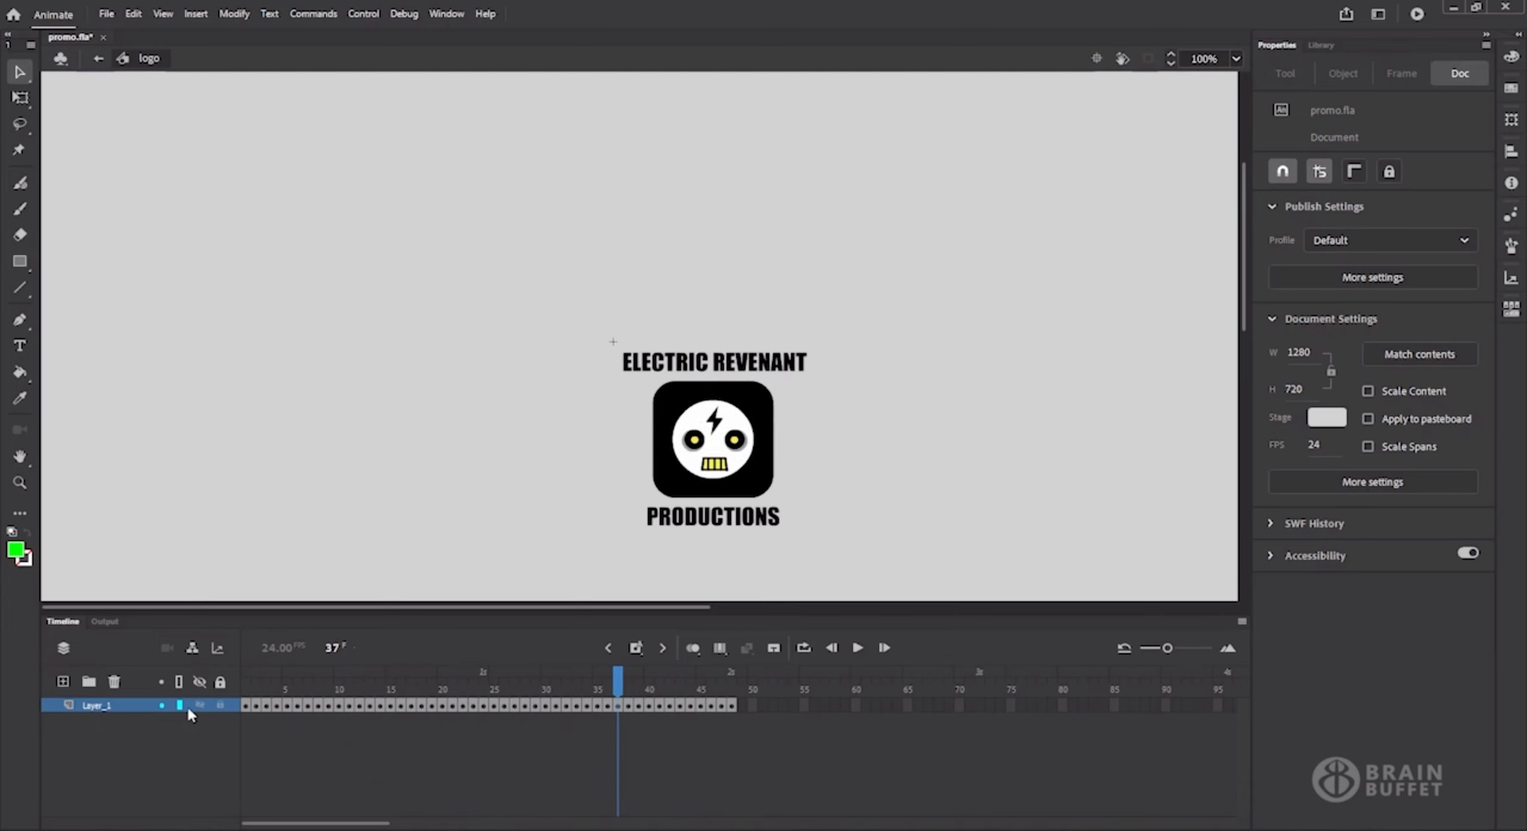
Set the document's stage color to black.
left_click(1327, 417)
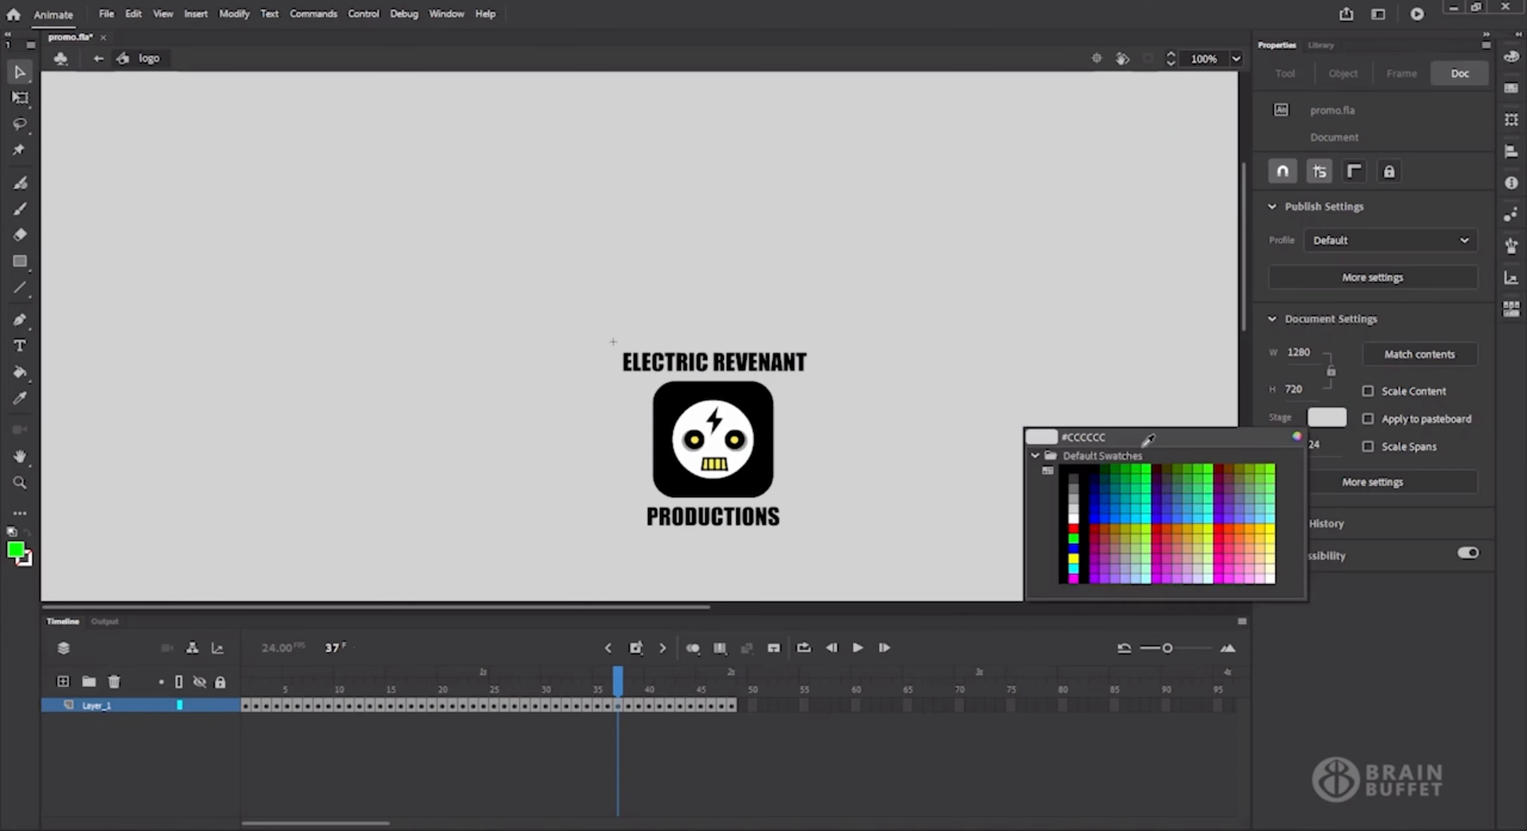
left_click(1067, 469)
left_click(1072, 468)
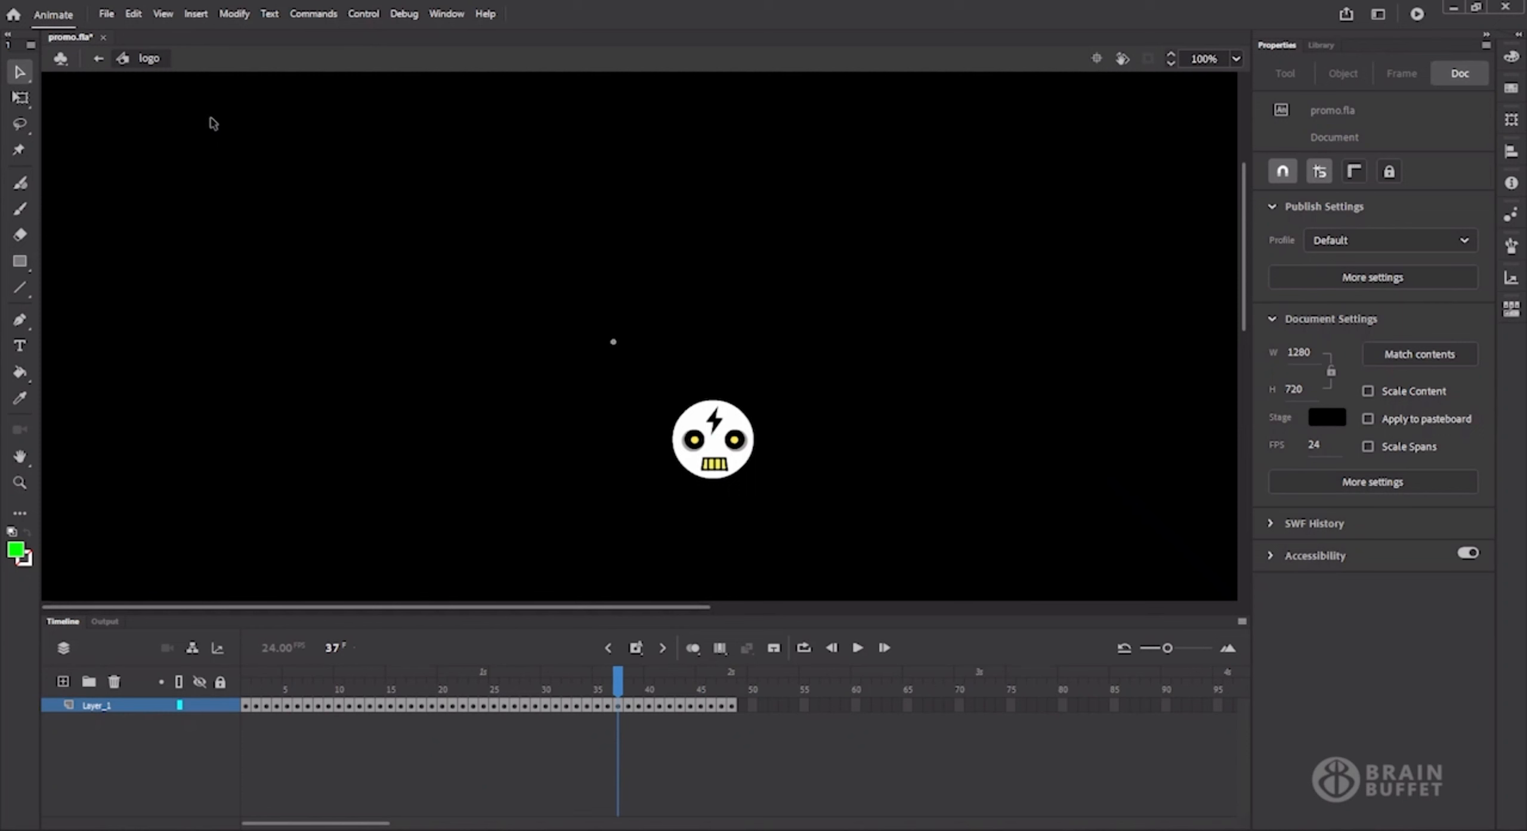
Return from the logo symbol to the main scene and place a logo instance on the stage at frame 80.
left_click(100, 59)
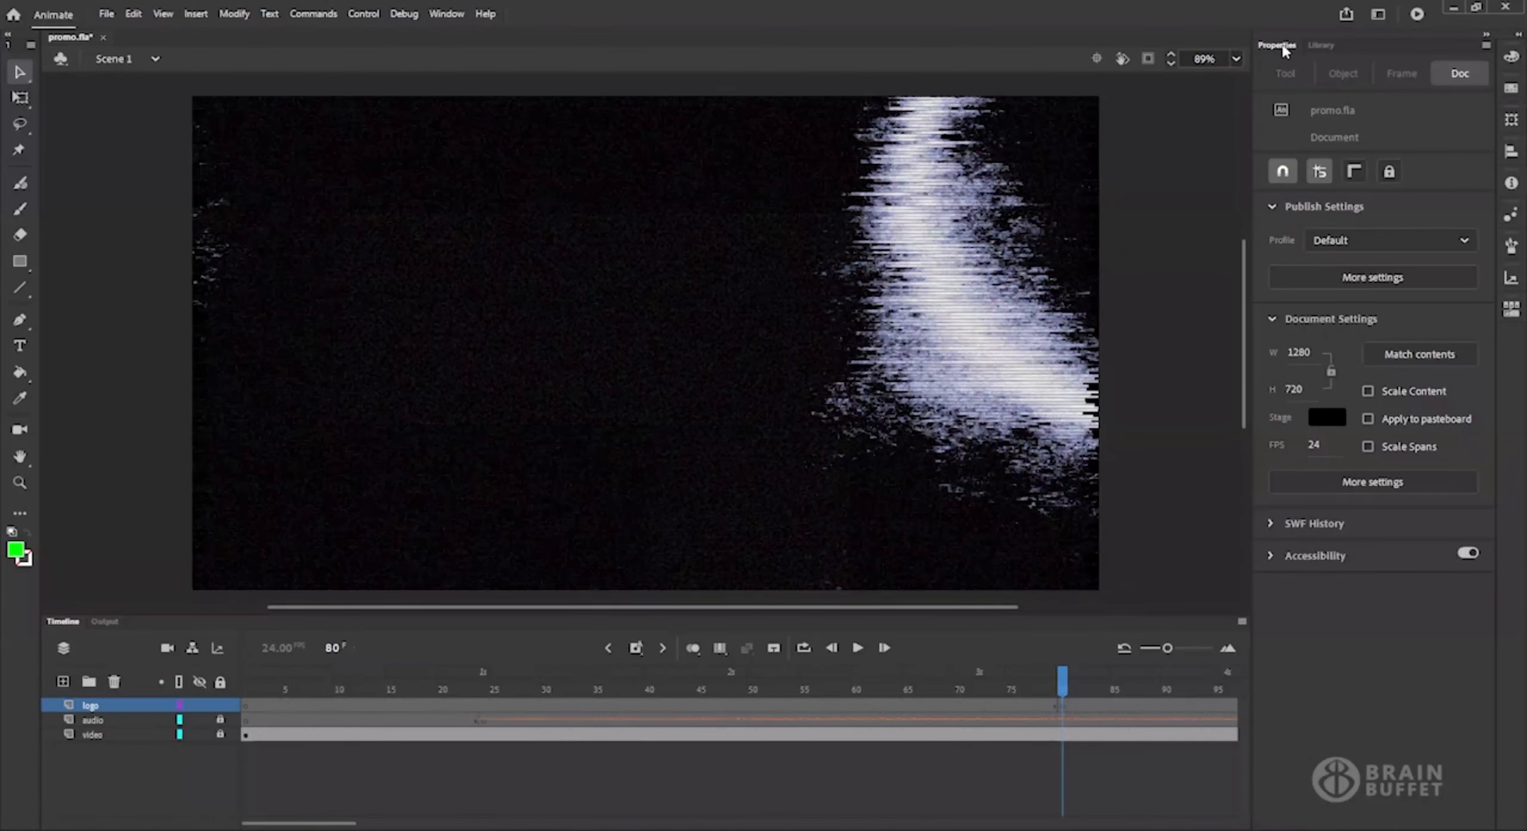
left_click(1321, 46)
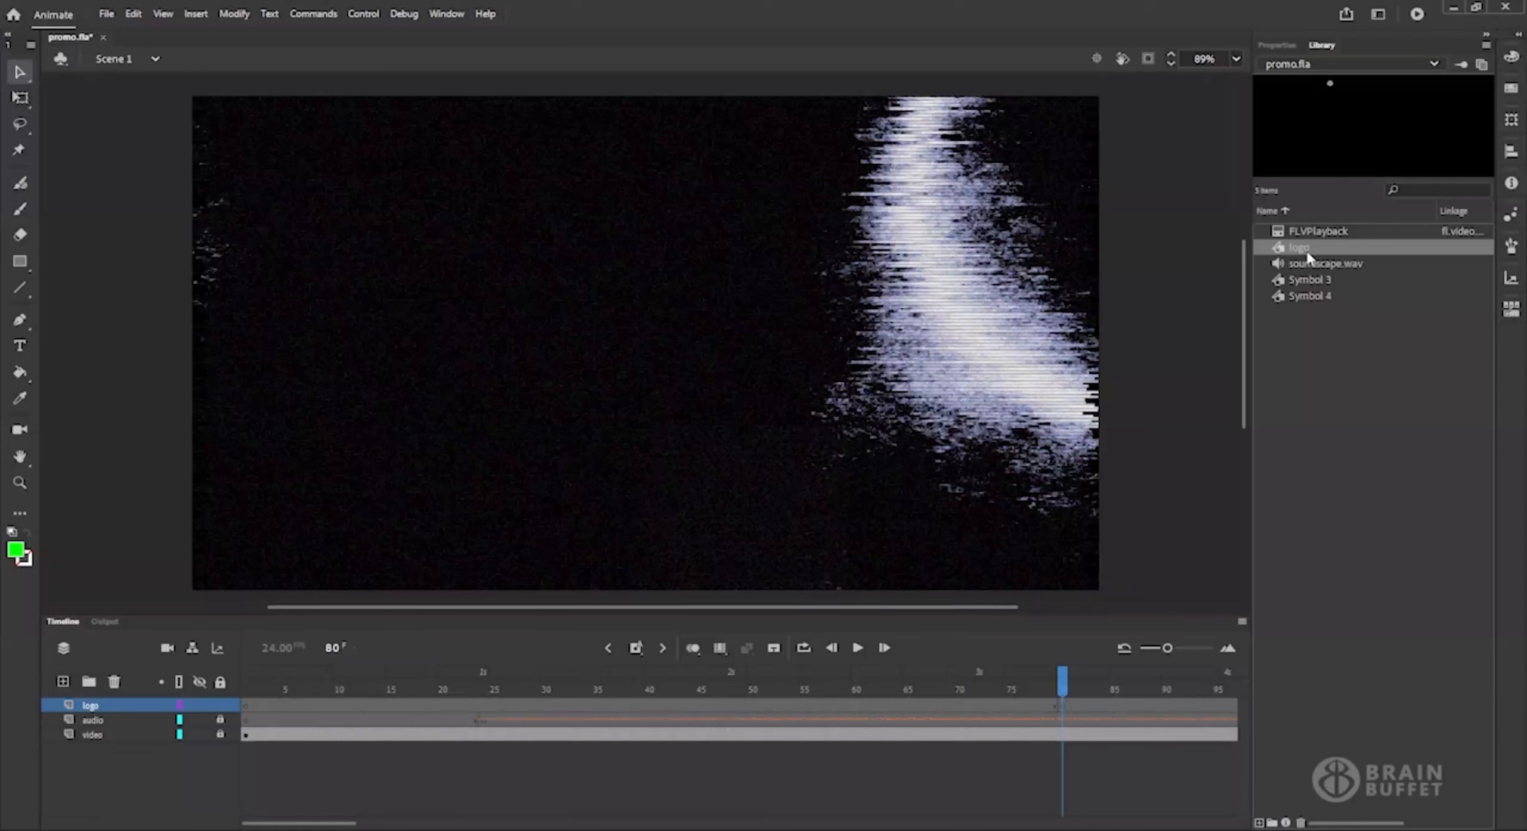
left_click_drag(1308, 247, 642, 354)
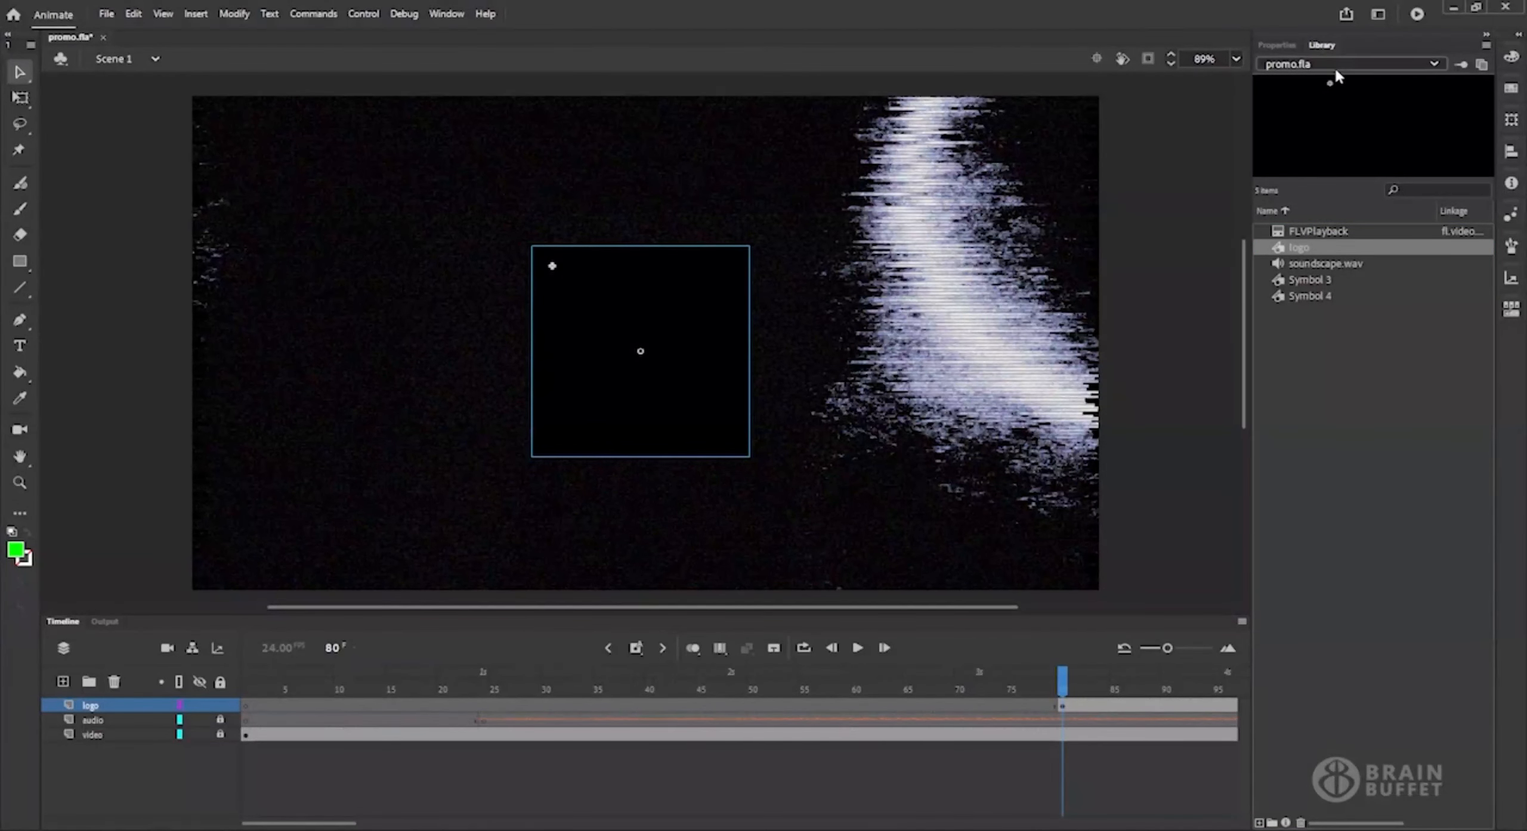
Center the logo instance horizontally and vertically relative to the stage.
left_click(1276, 44)
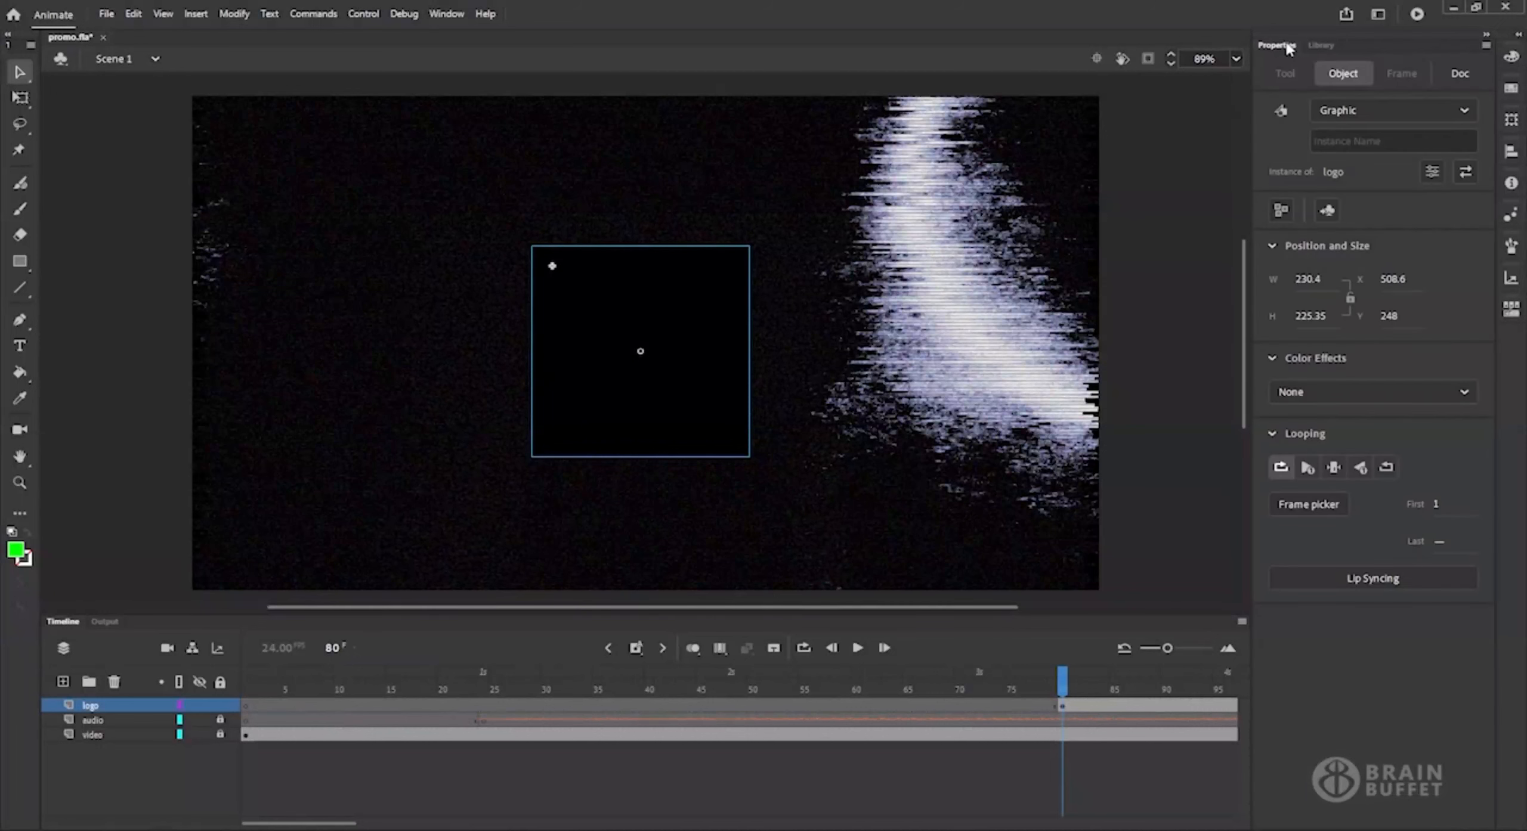
left_click(1510, 153)
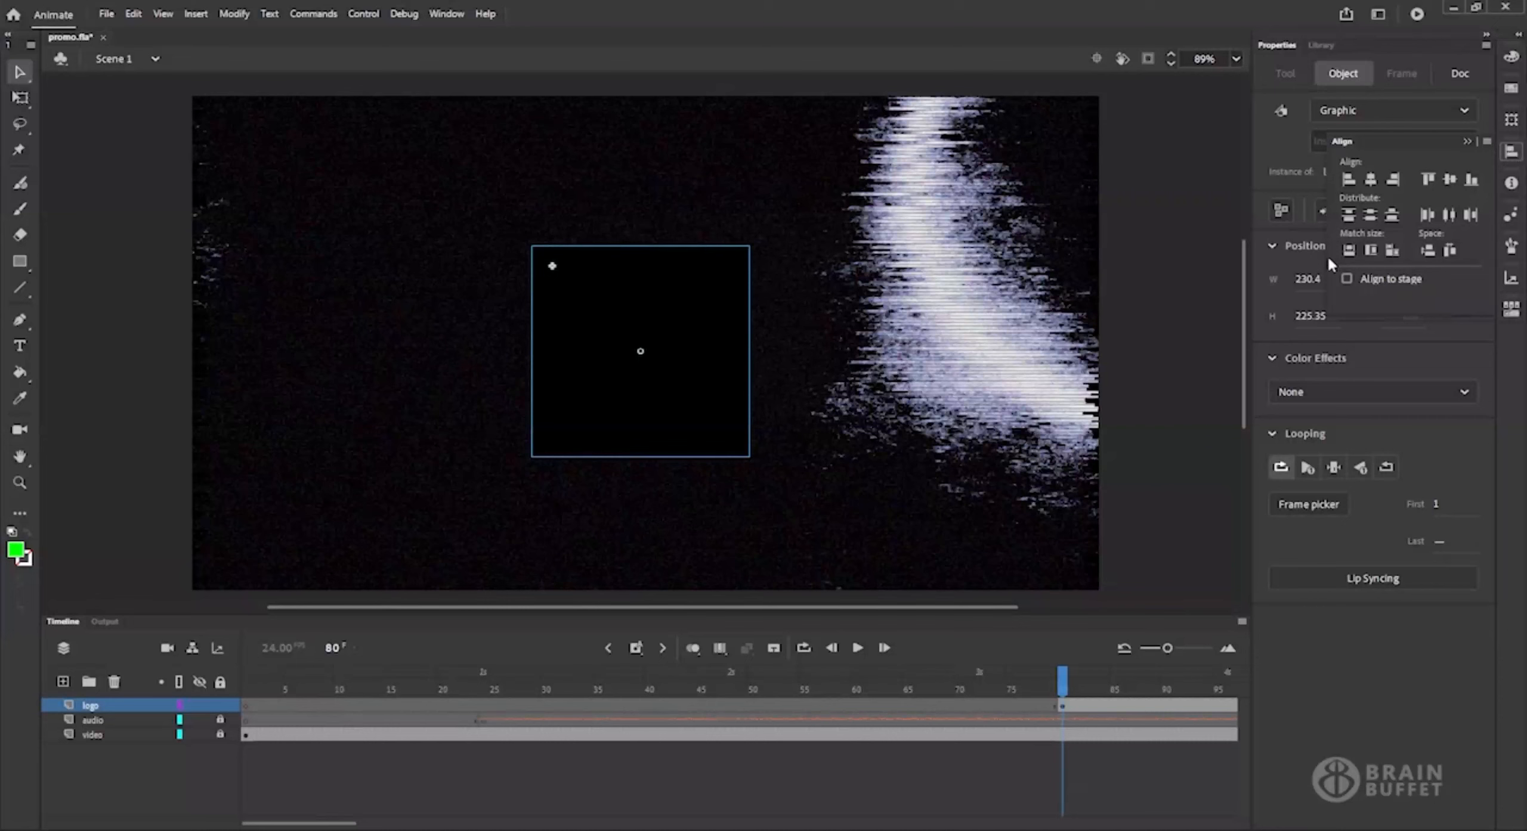
left_click(1348, 279)
left_click(1370, 182)
left_click(1451, 181)
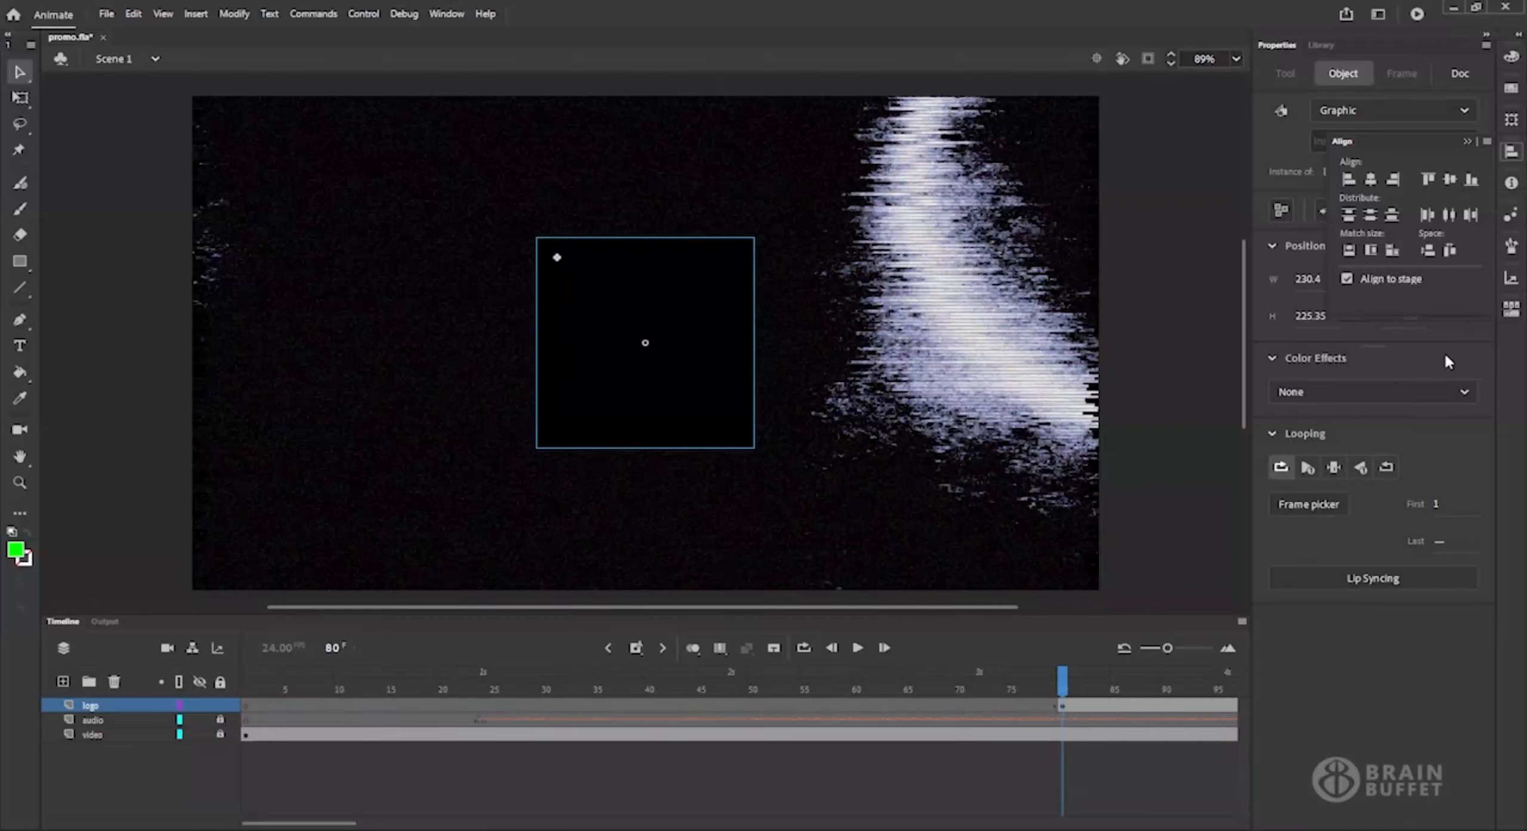
left_click(1398, 692)
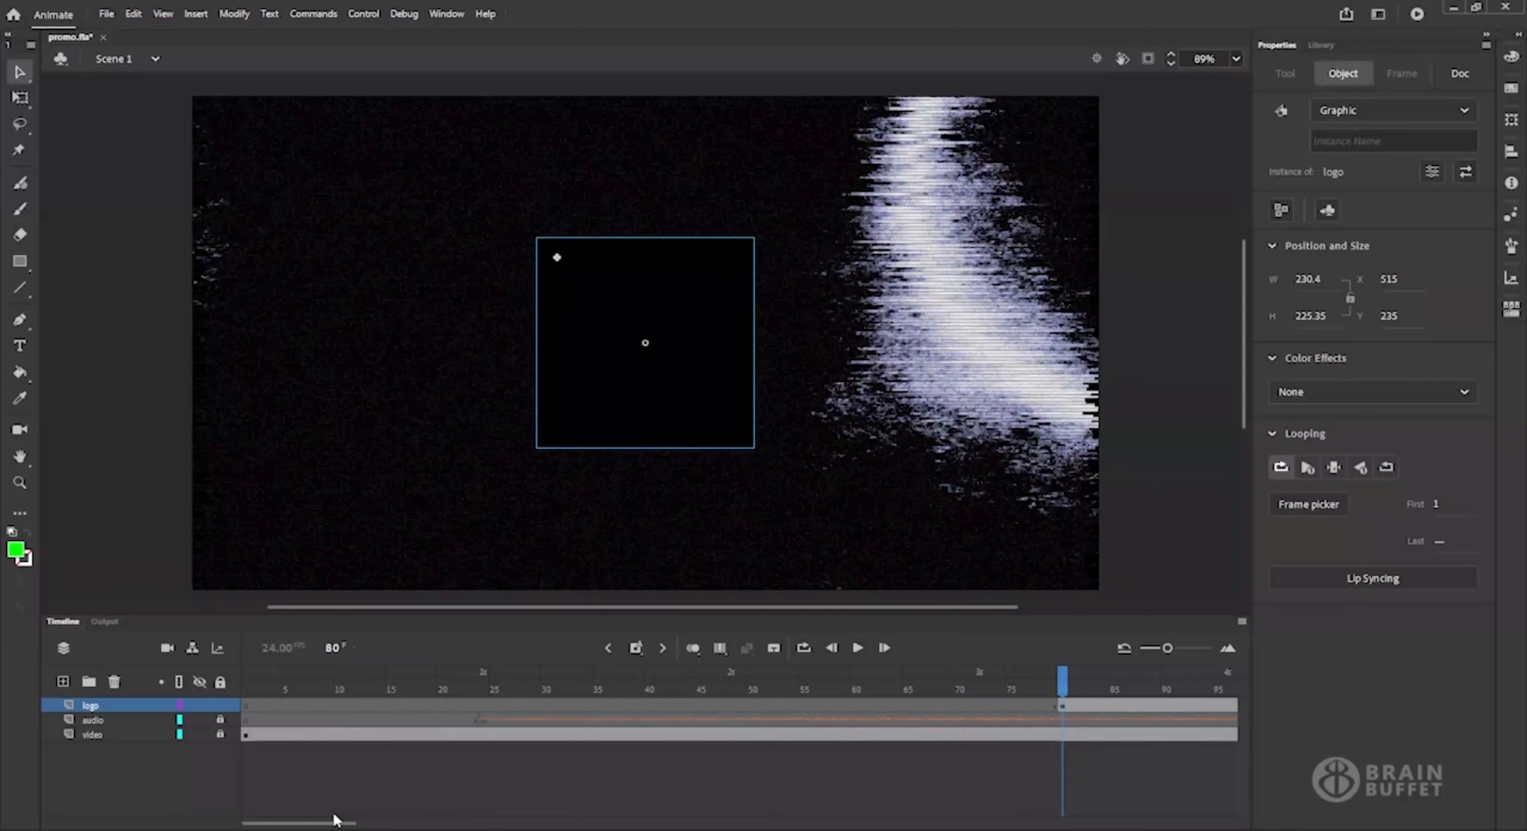
Try play-once and single-frame looping on the logo instance at frame 85, picking symbol frame 36 for the single frame.
left_click_drag(319, 826, 400, 825)
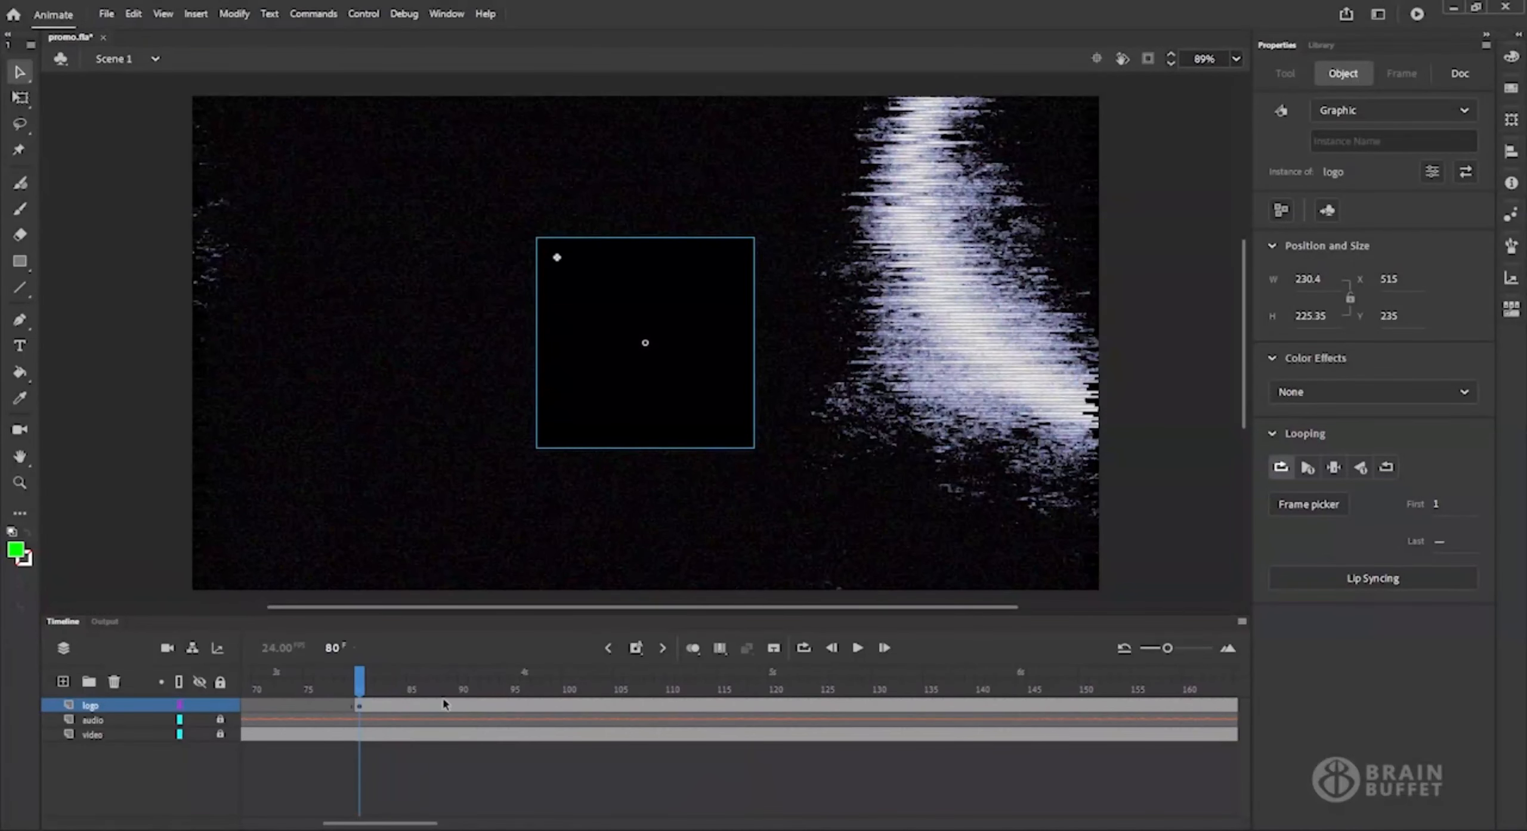
left_click_drag(377, 669, 415, 712)
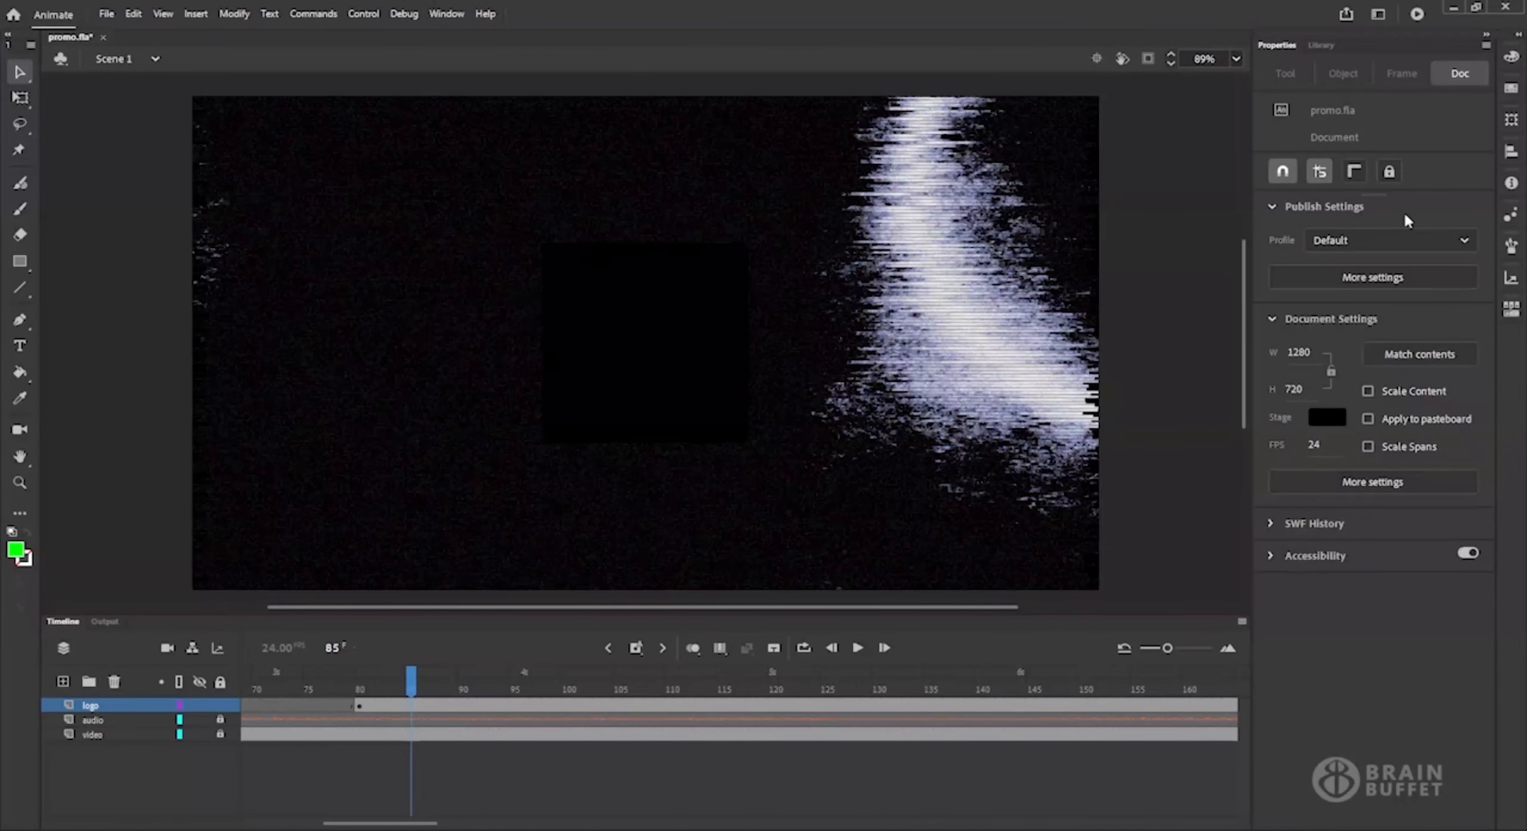
left_click(658, 351)
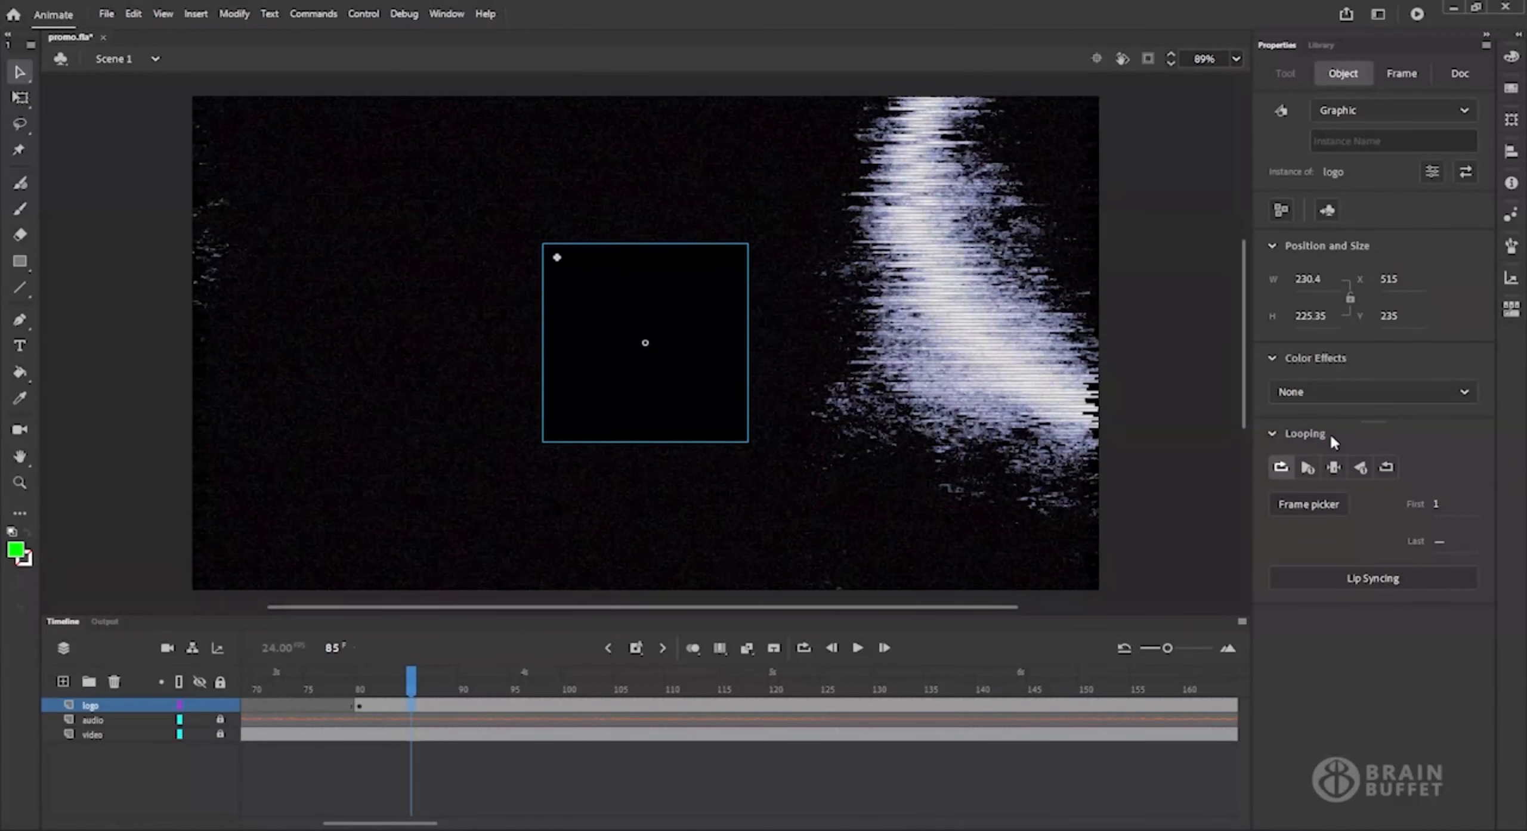
left_click(1306, 469)
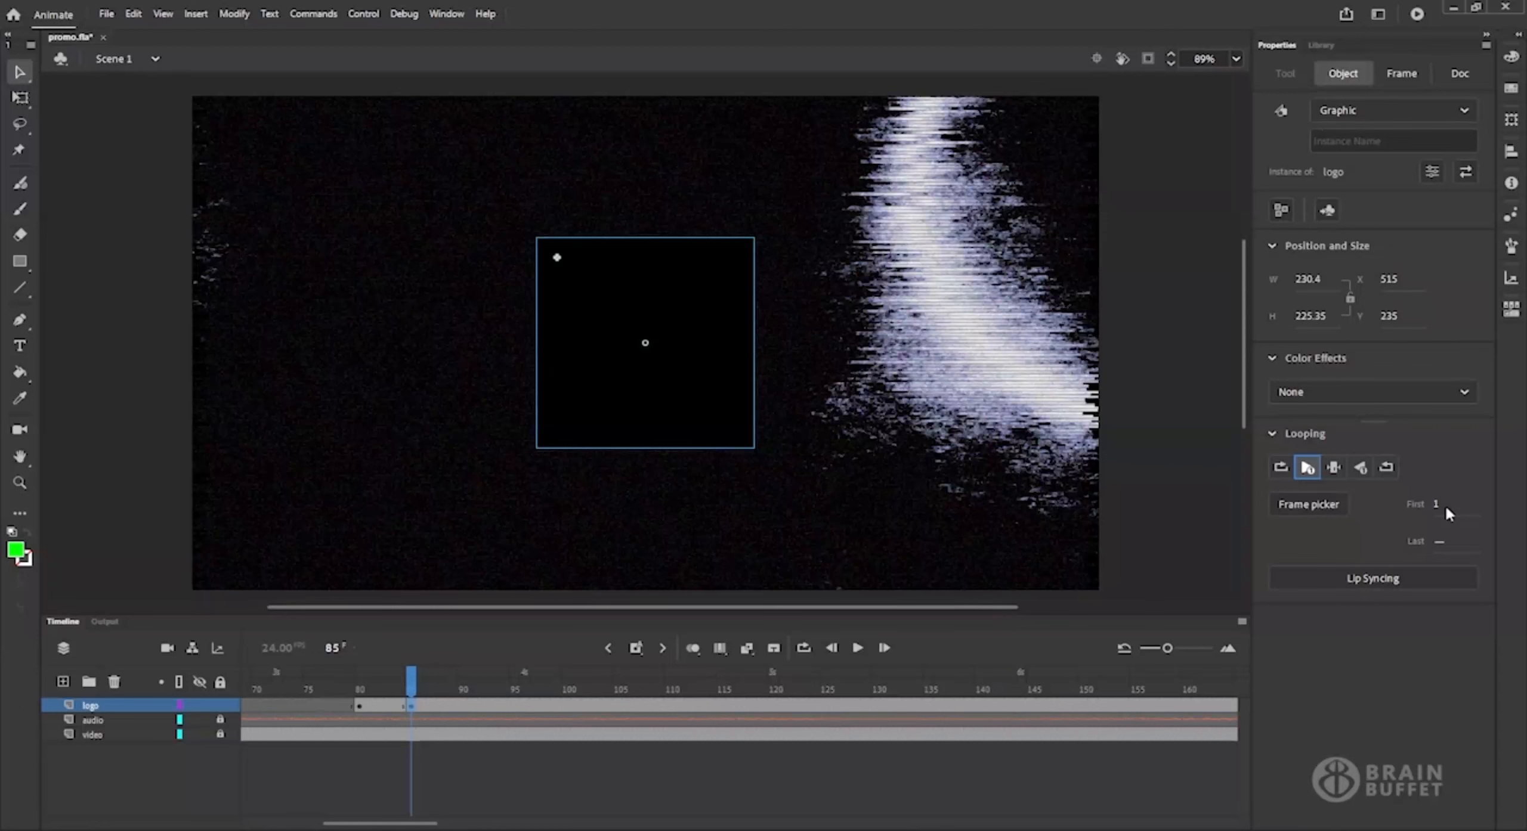
left_click(1334, 468)
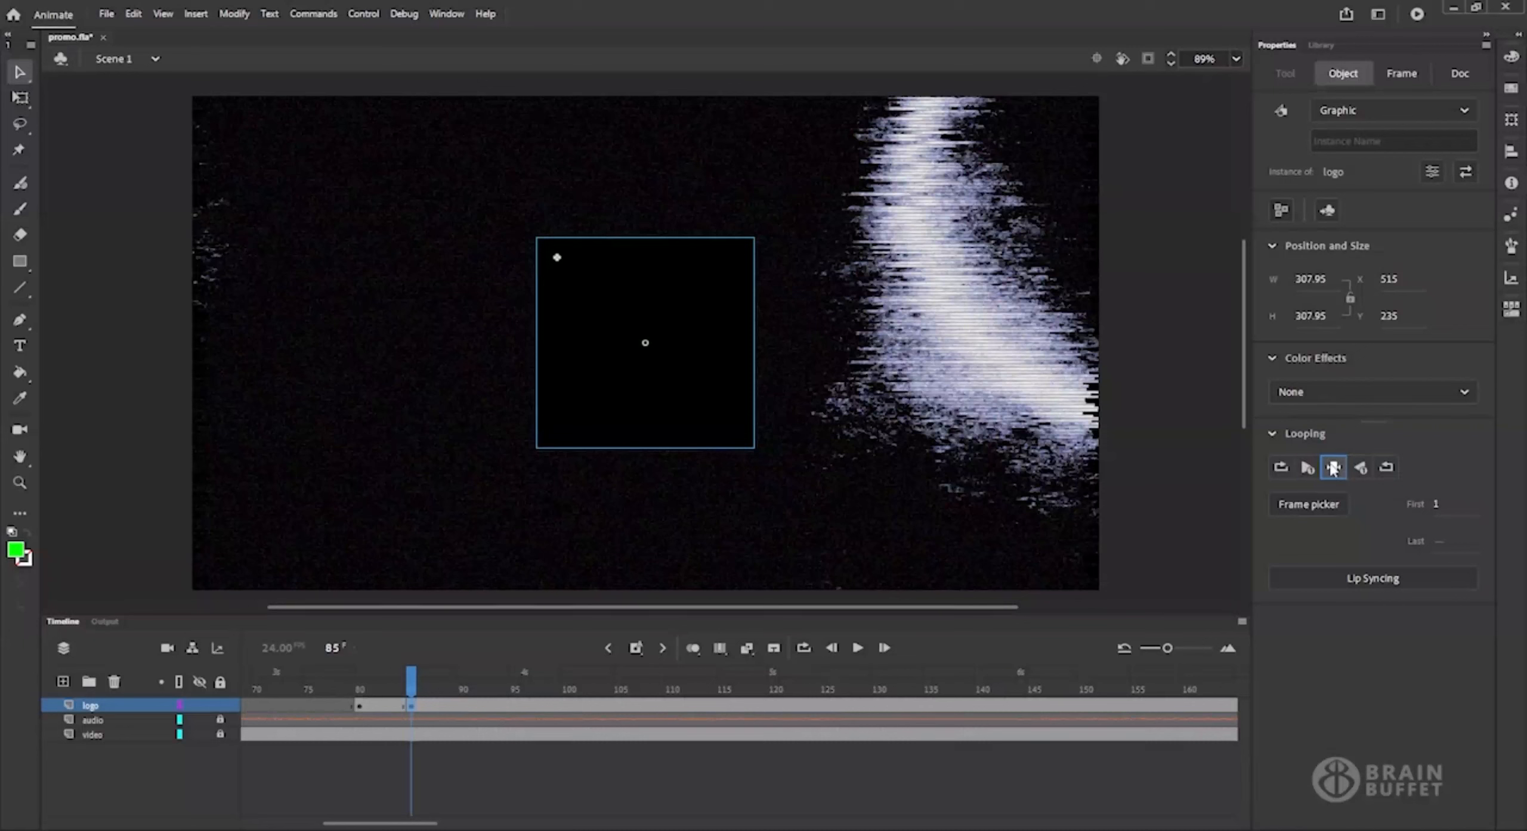
left_click(1297, 507)
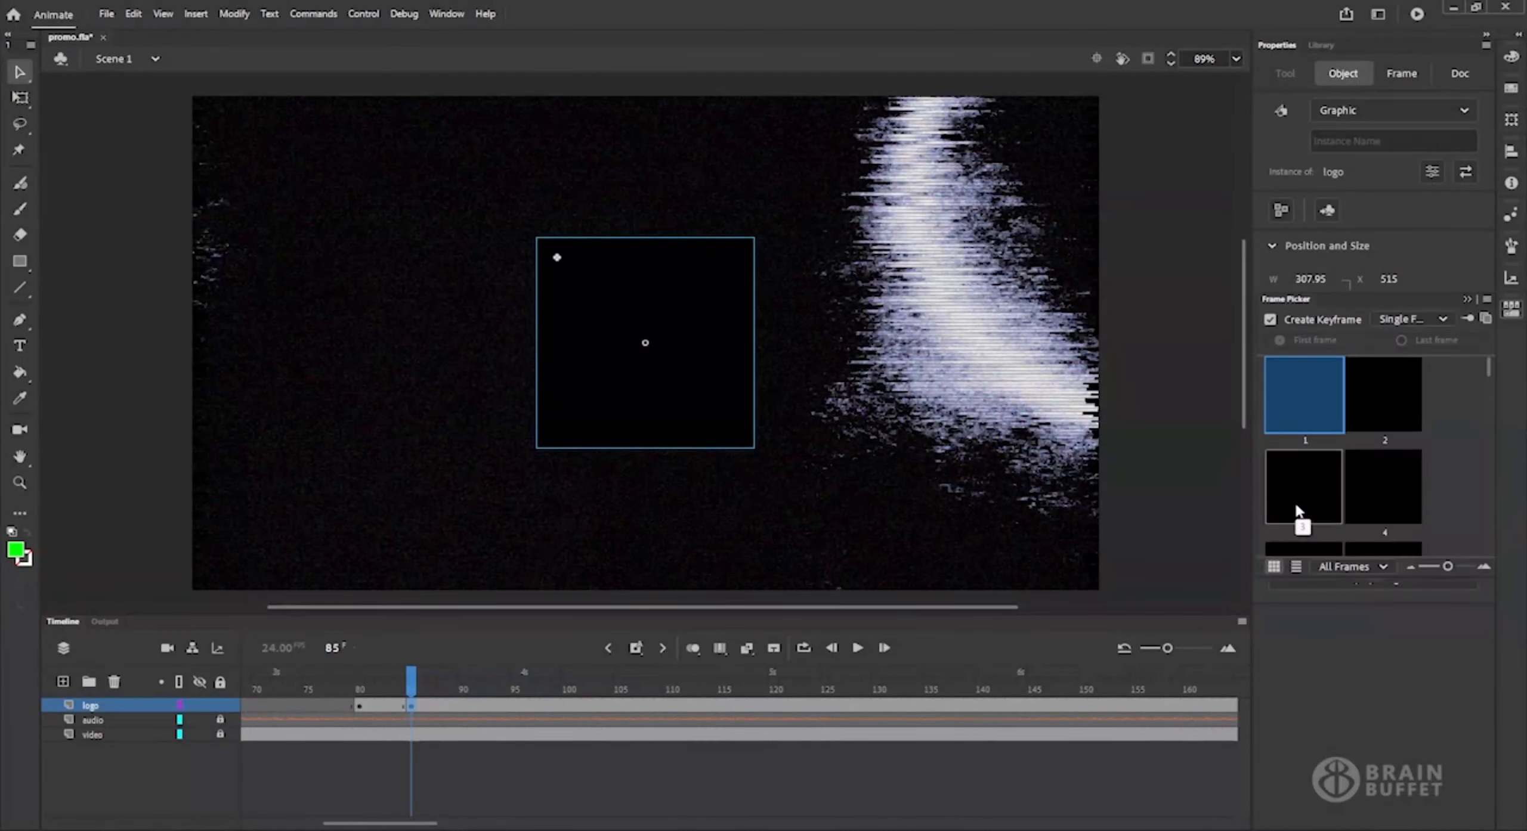
left_click_drag(1489, 373, 1482, 505)
left_click(1378, 458)
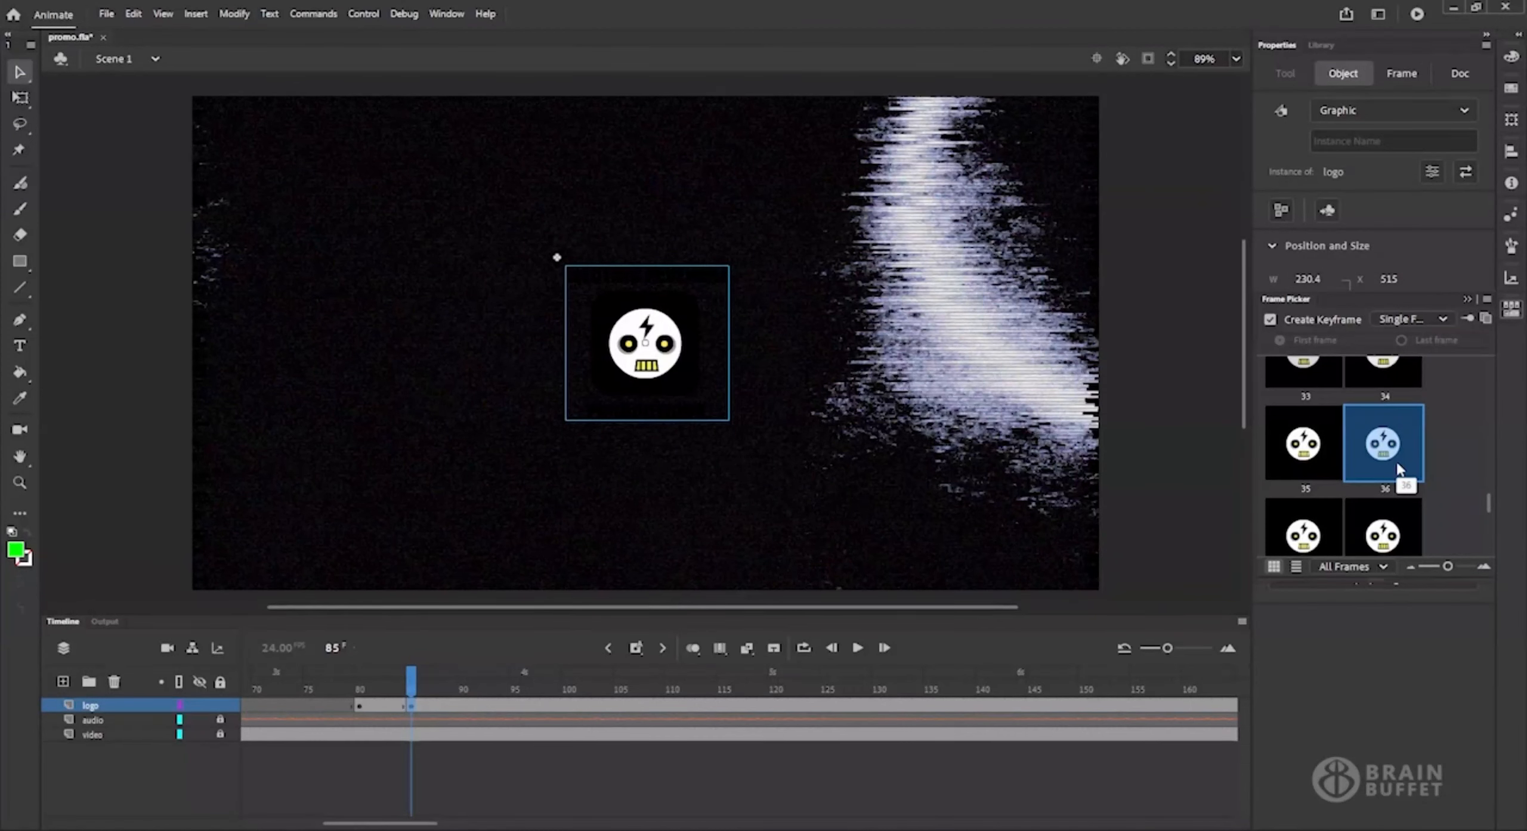
left_click(1467, 298)
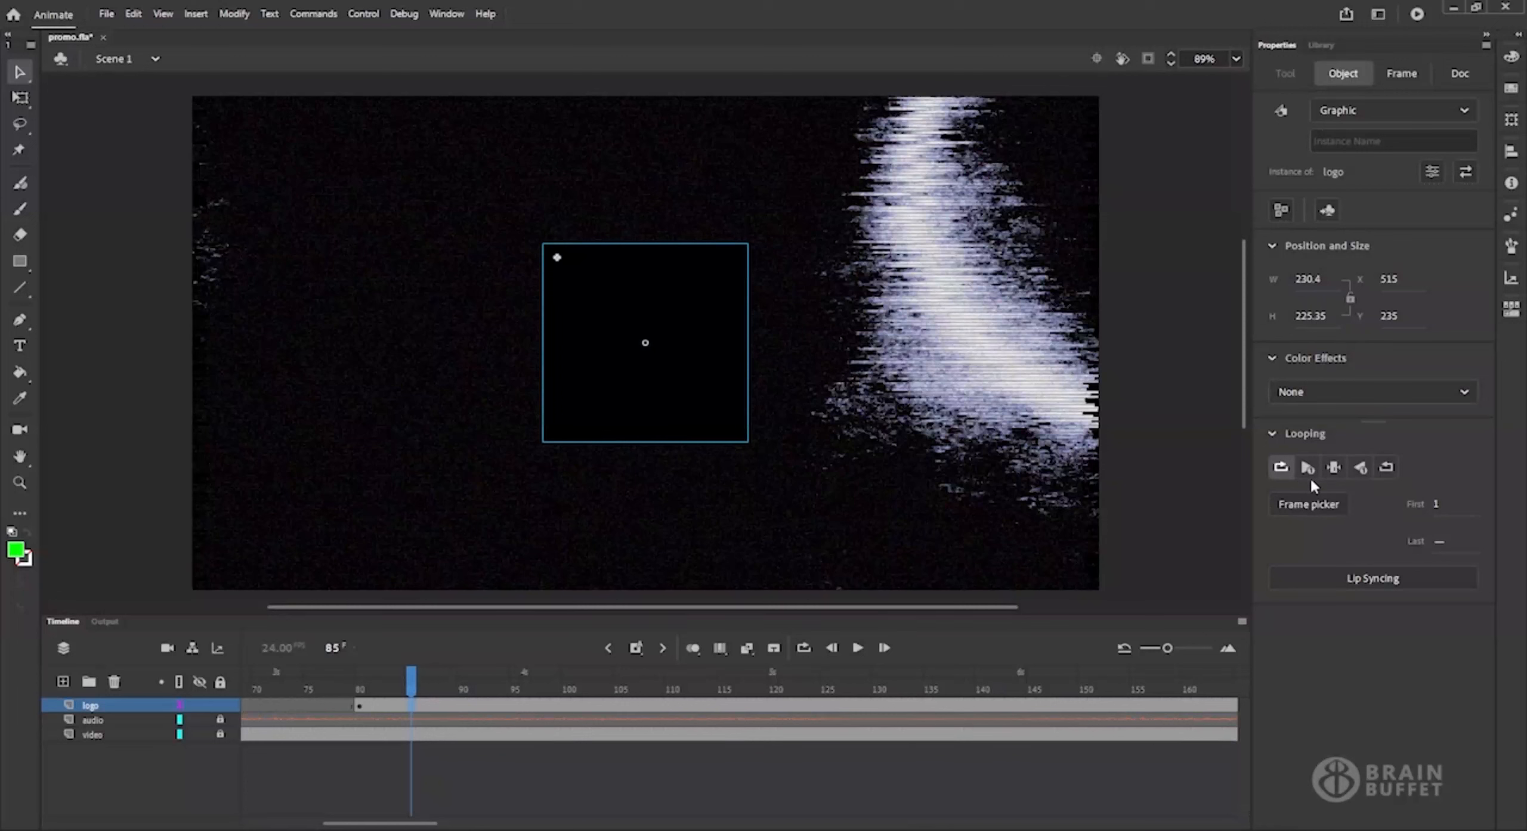
Set the logo instance at frame 80 to play its graphic once and scrub to frame 159 to check it.
left_click_drag(413, 682, 359, 682)
left_click(692, 401)
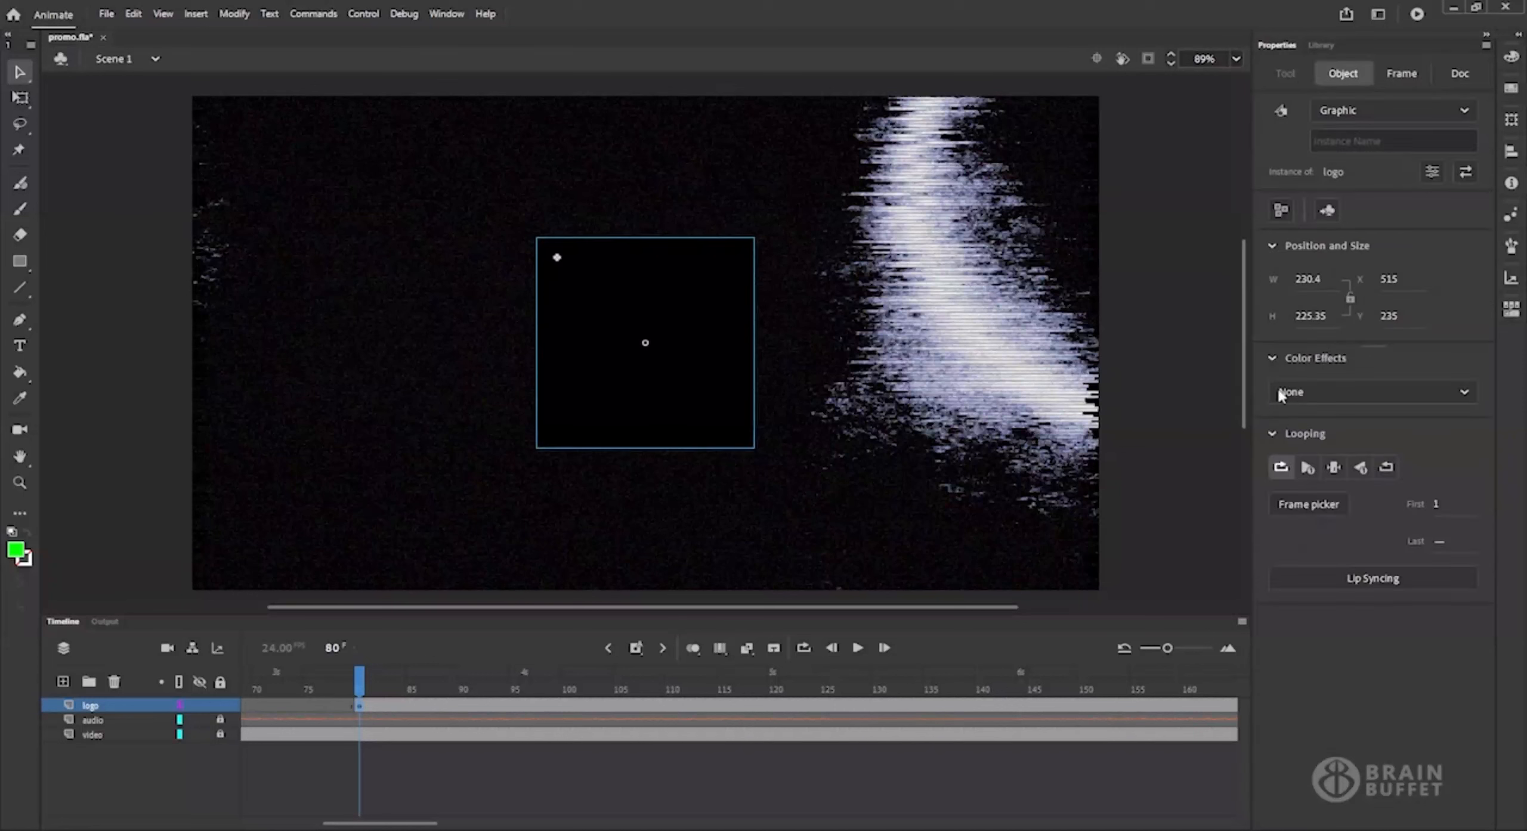
left_click(1306, 470)
left_click_drag(365, 680, 1179, 672)
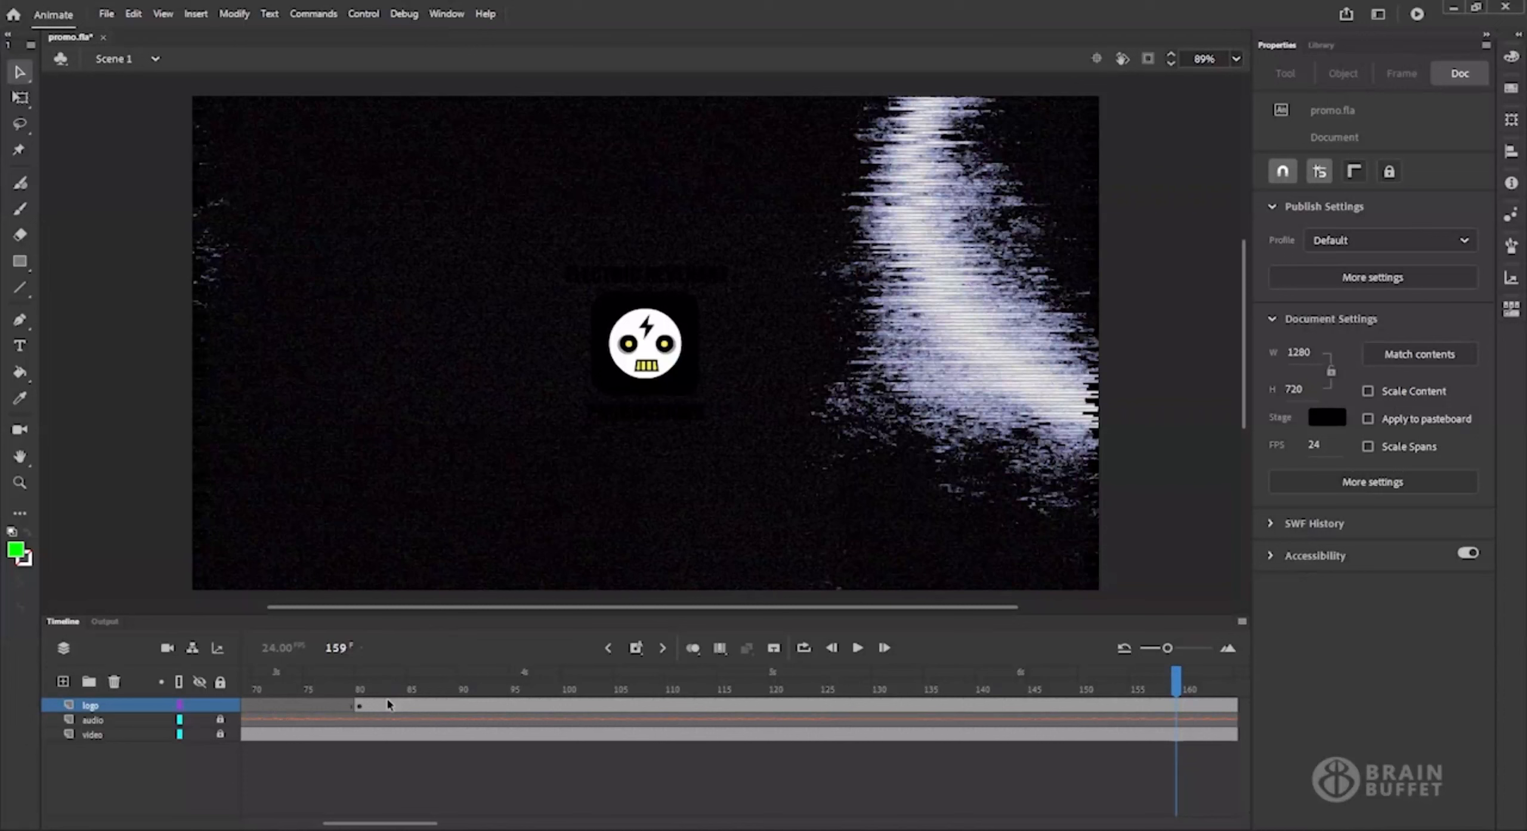
Create a motion tween on the logo layer's frame span starting at frame 80.
left_click(454, 707)
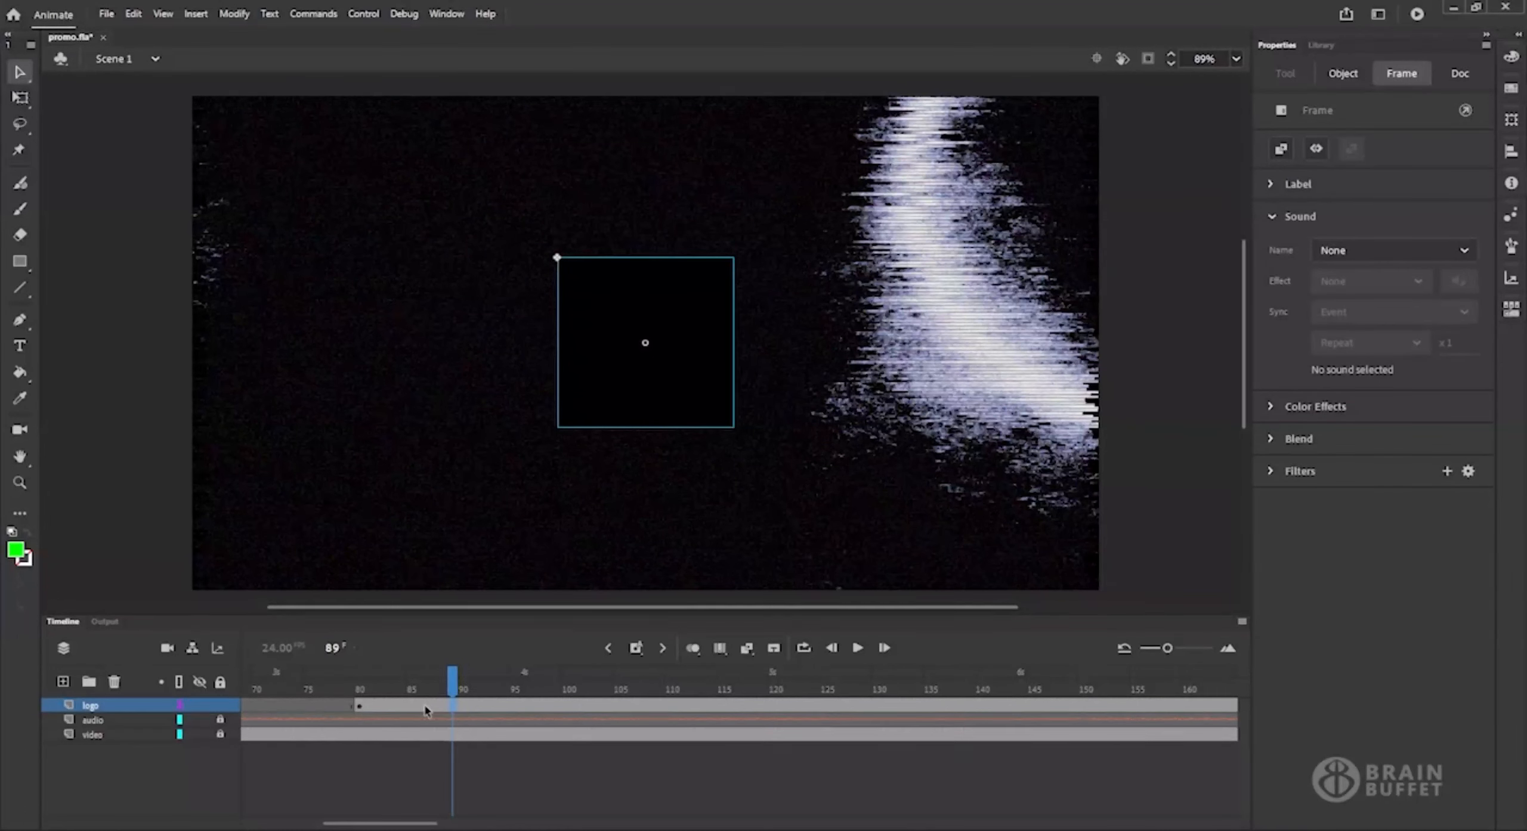
left_click(746, 655)
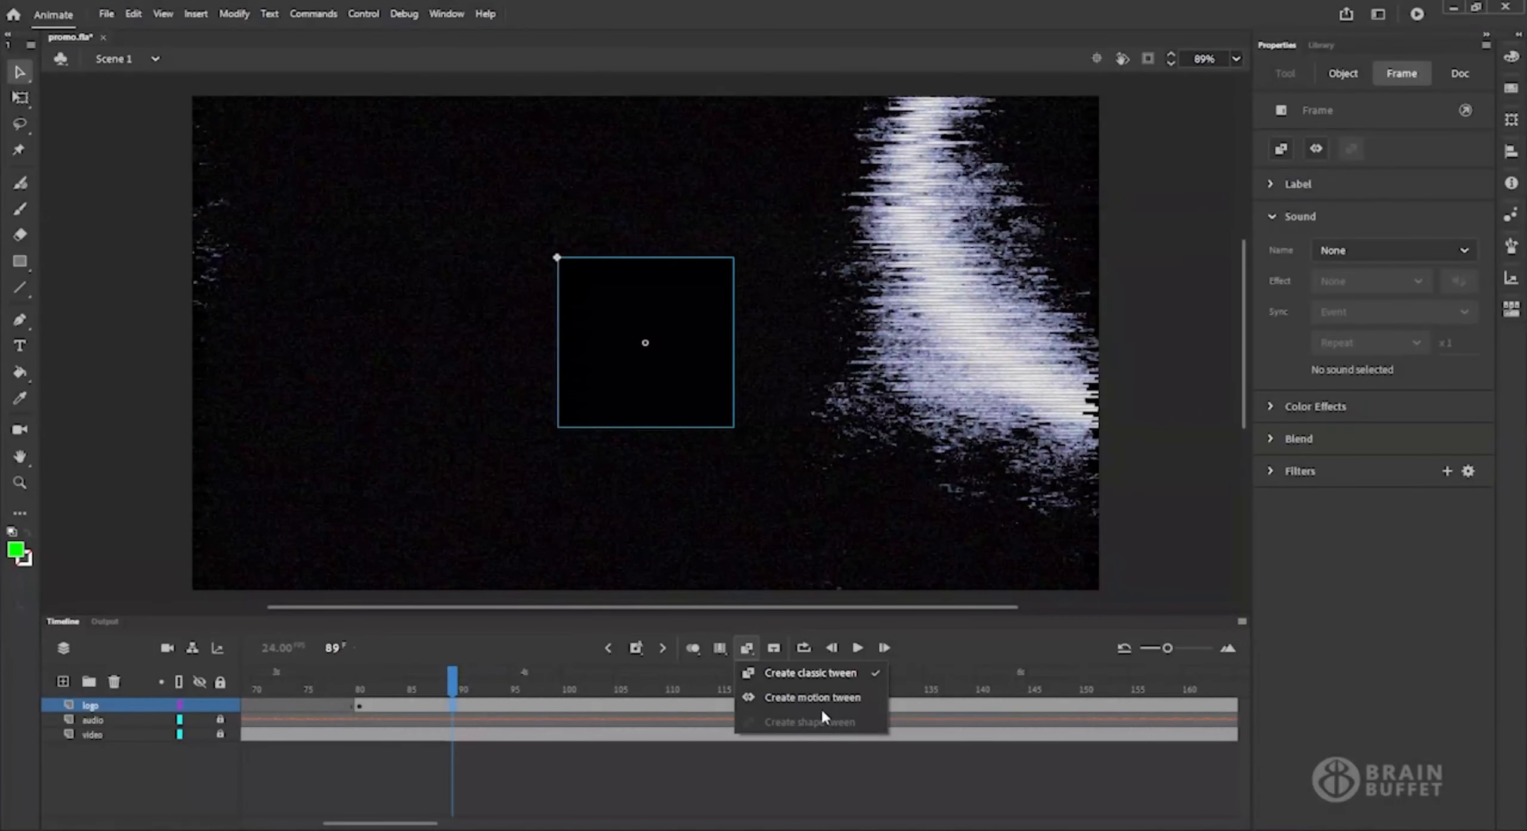
left_click(784, 699)
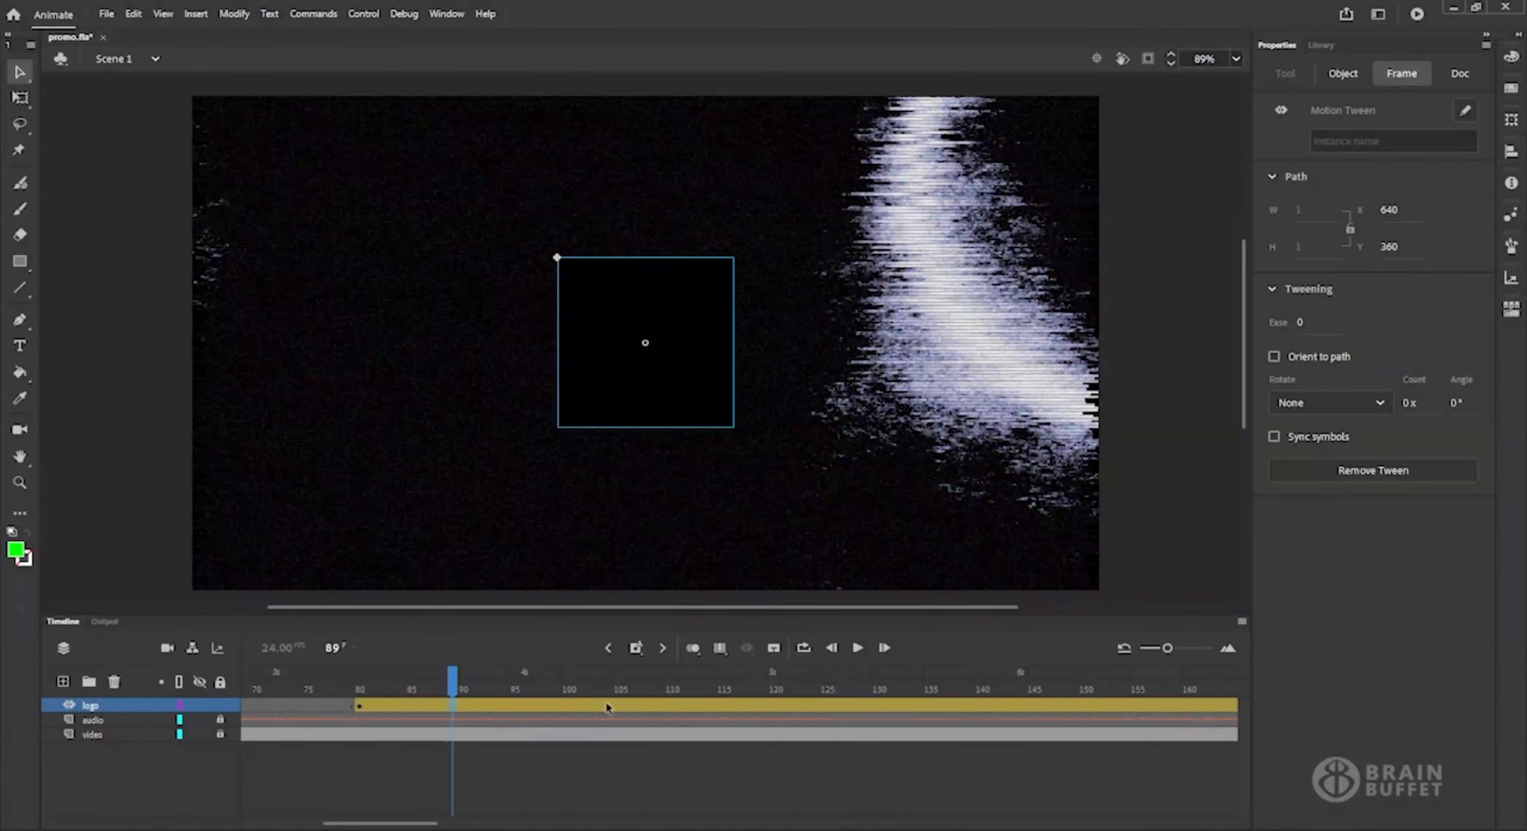
At frame 150, scale the logo up around its center to about 648 × 634 px.
left_click_drag(720, 681, 1084, 673)
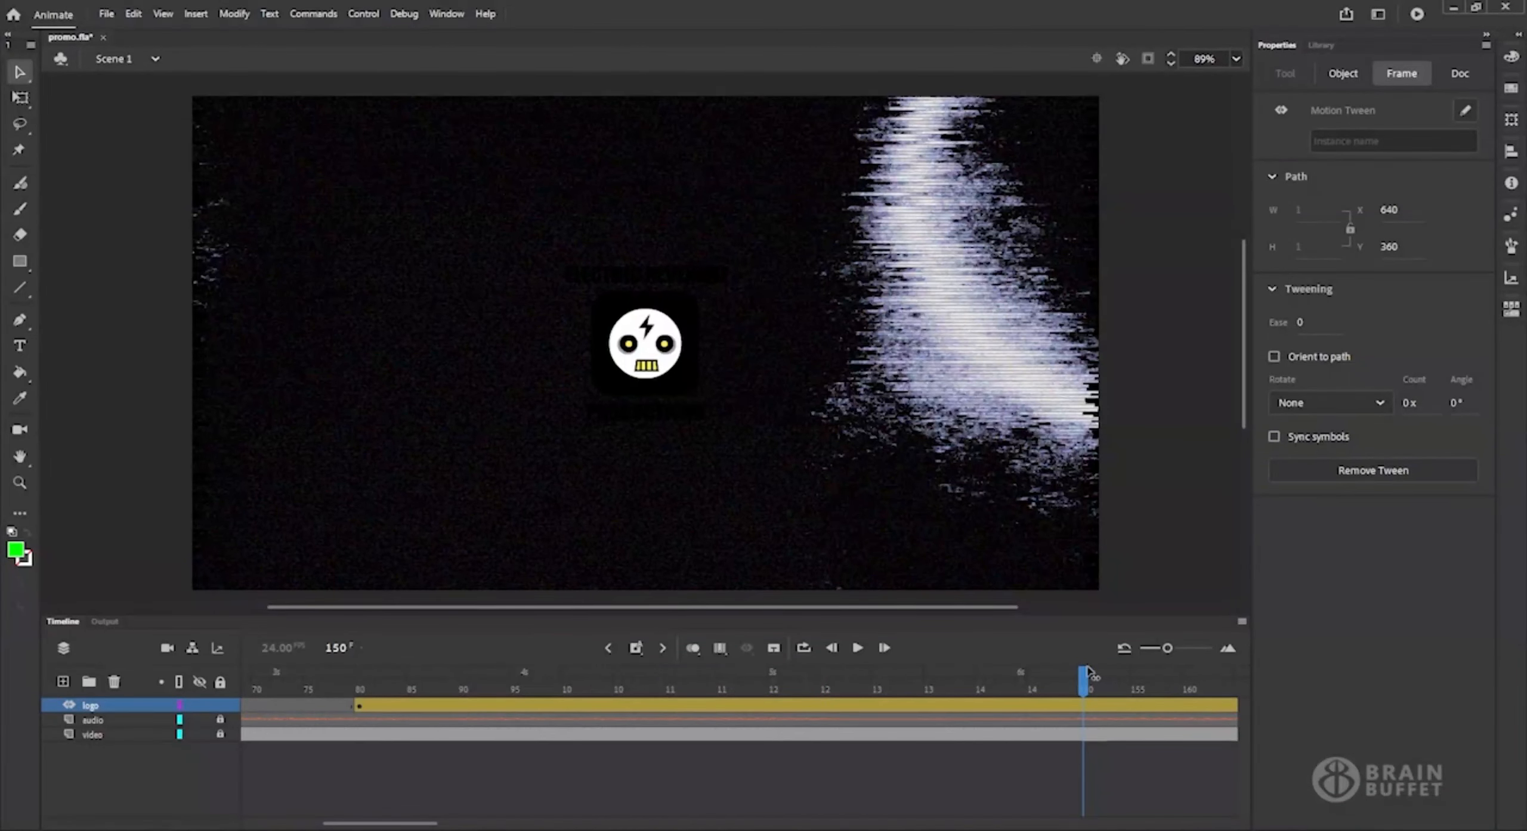
left_click(1087, 671)
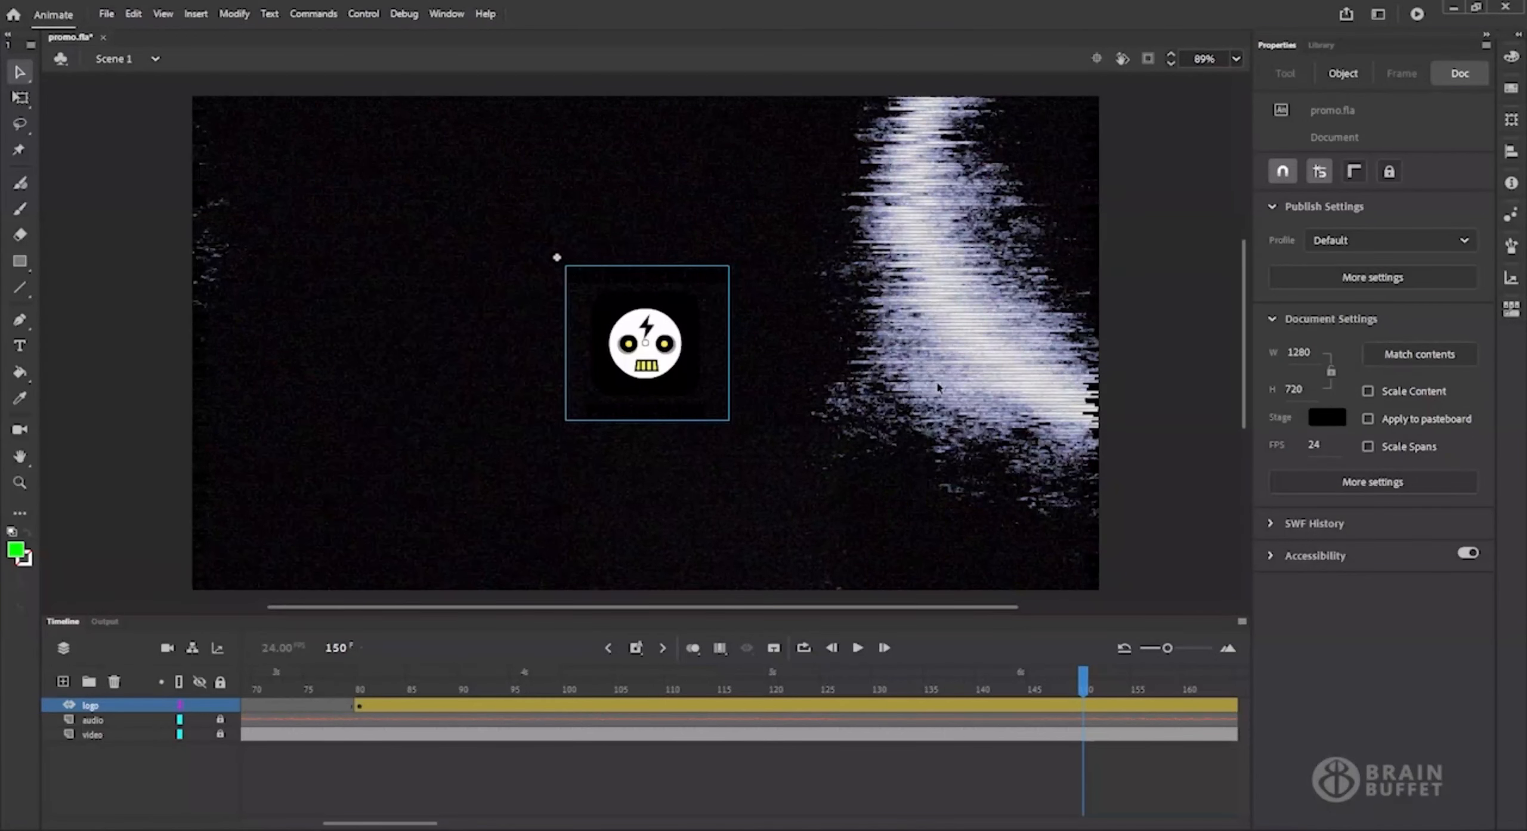
left_click(1236, 60)
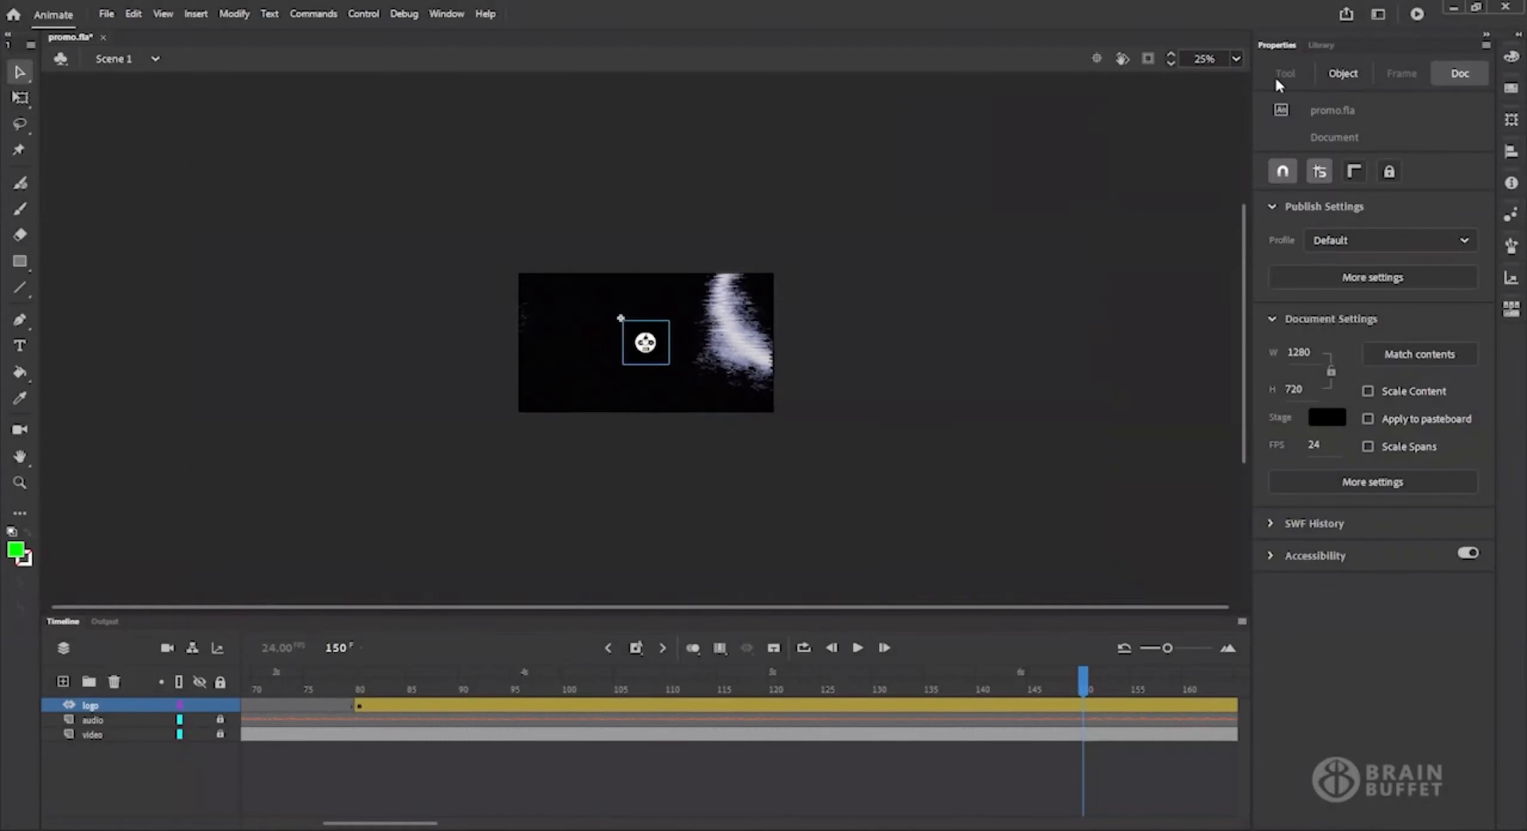
left_click(1253, 154)
left_click(1237, 60)
left_click(1281, 179)
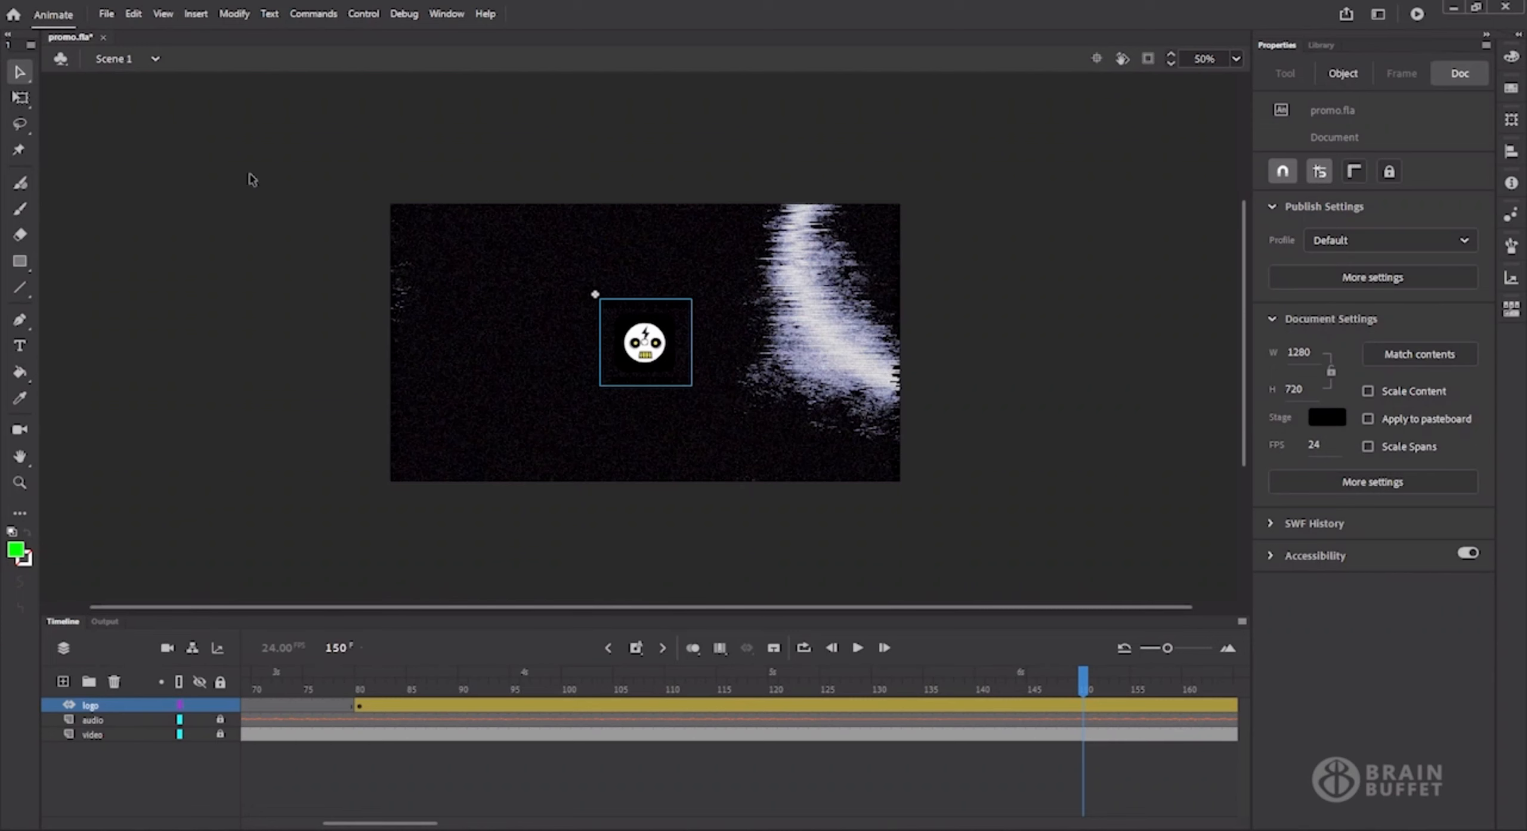
left_click(20, 99)
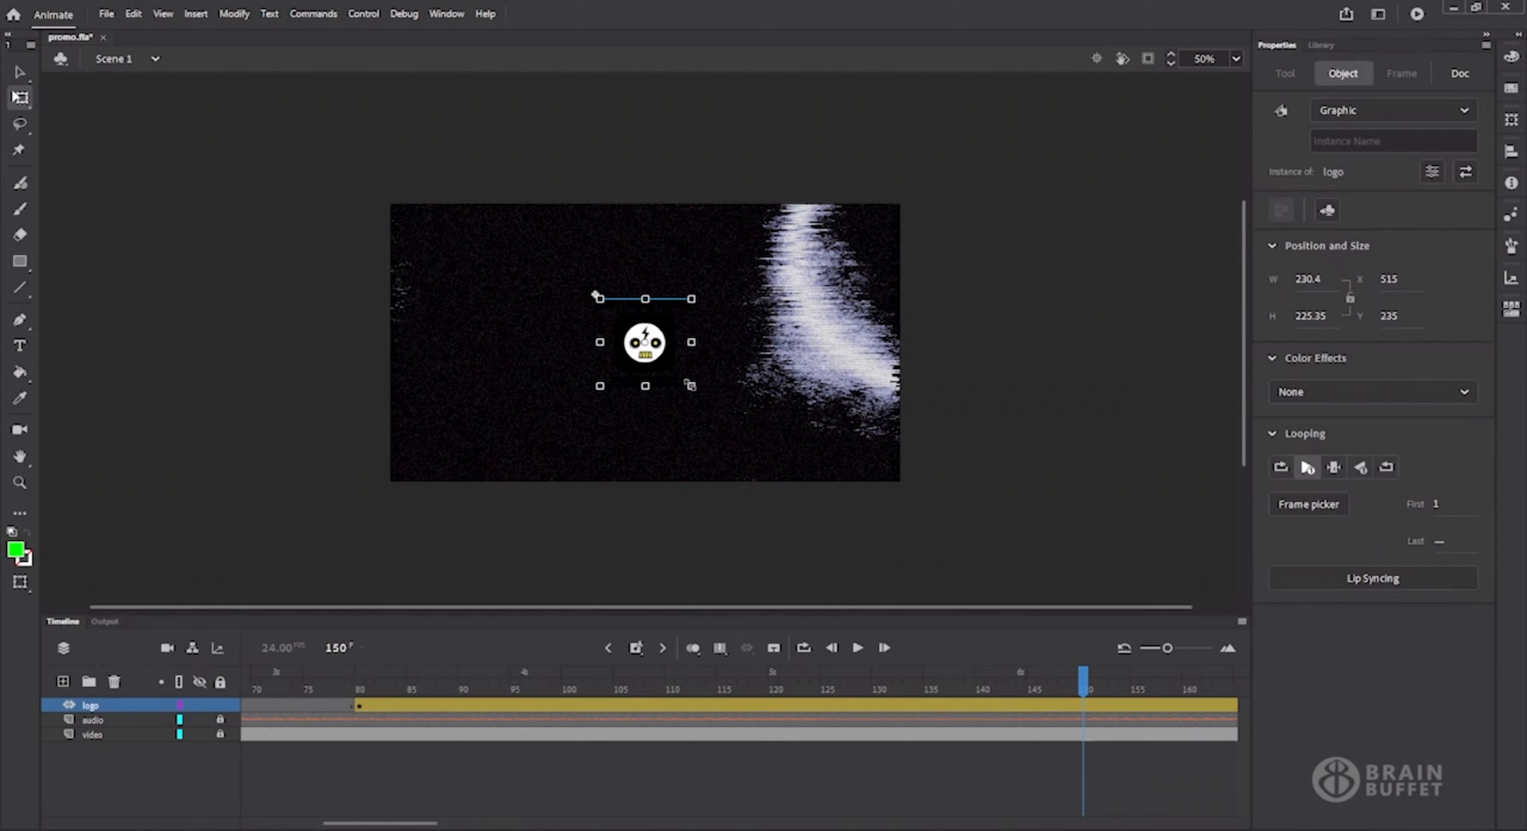
left_click_drag(689, 384, 776, 463)
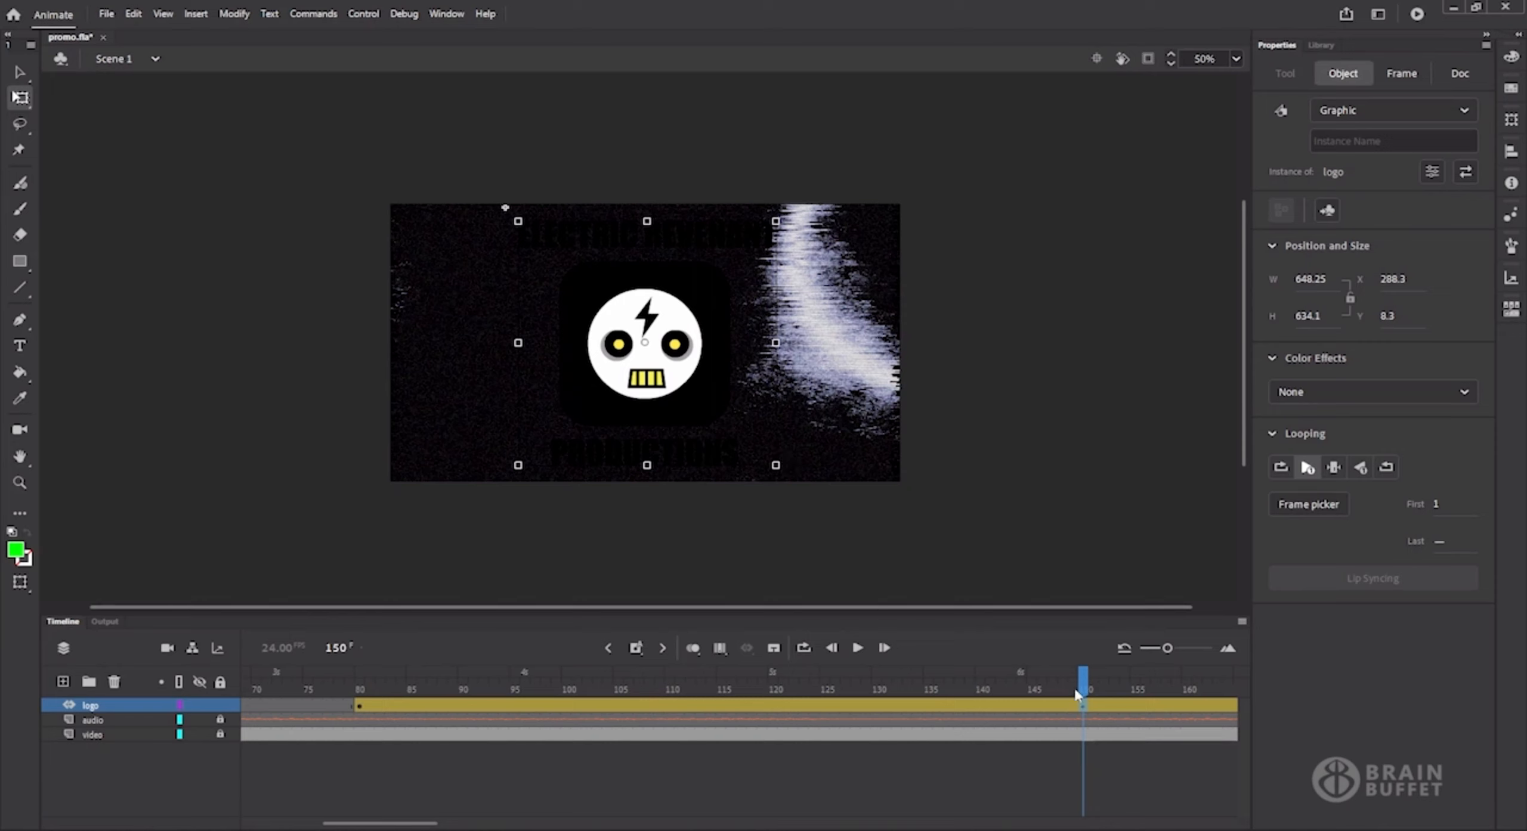
At frame 80, shrink the logo around its center to about 28 × 28 px and play back the tween.
left_click_drag(1083, 687, 359, 683)
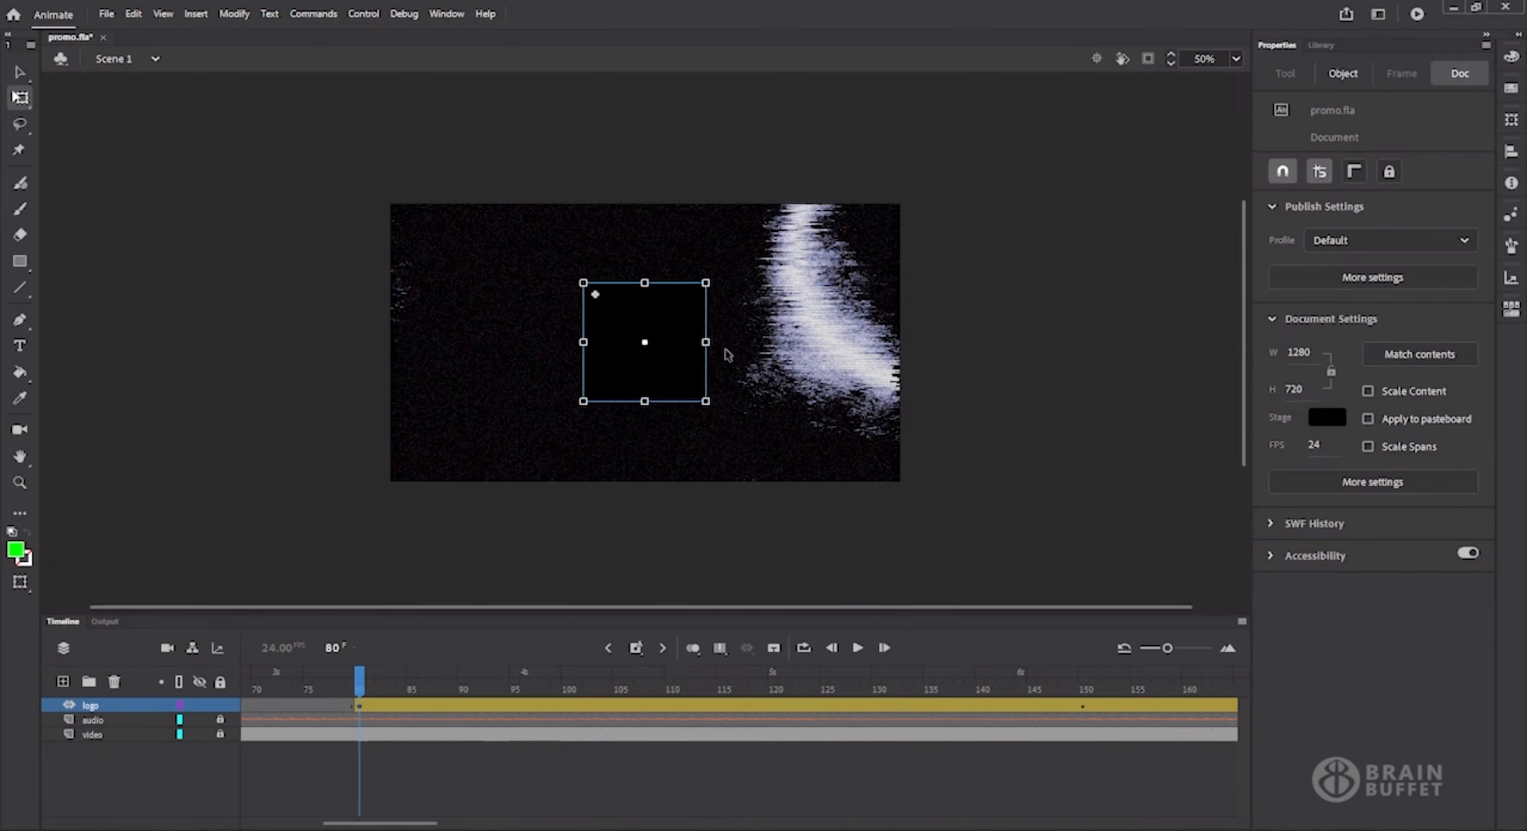
left_click_drag(705, 402, 646, 344)
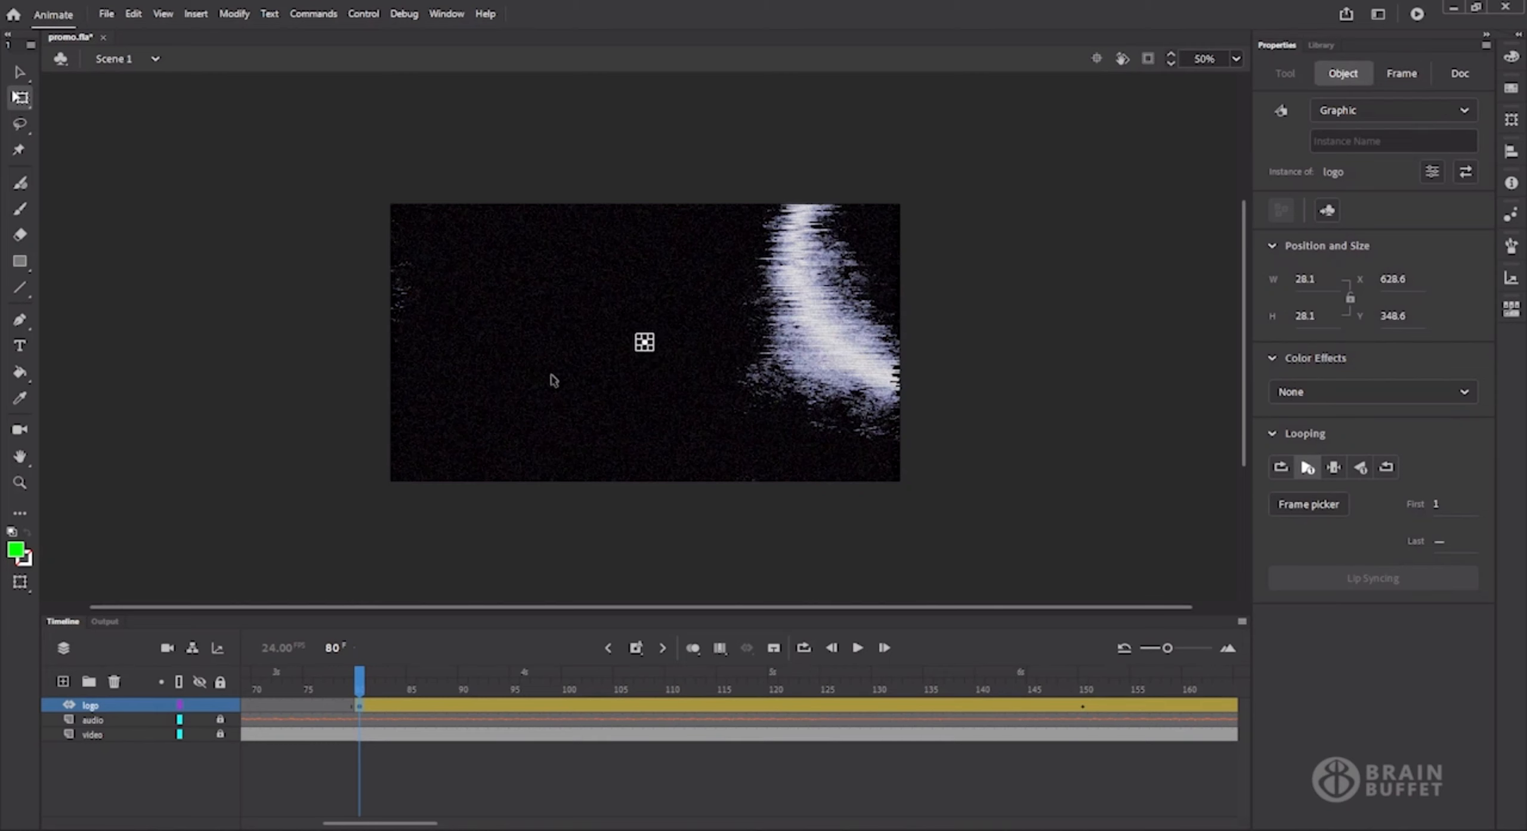
left_click(330, 682)
left_click(857, 647)
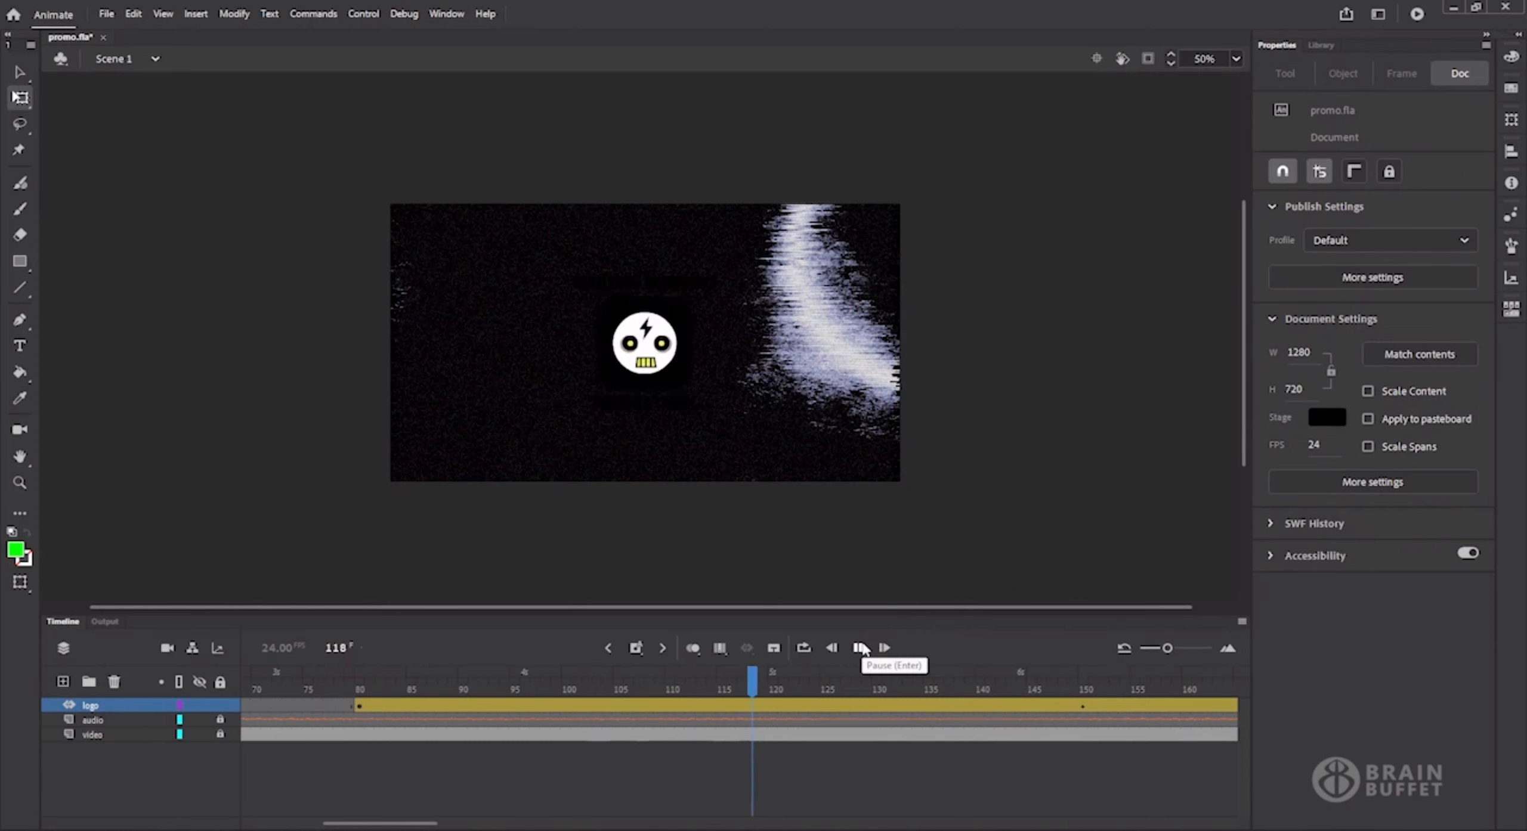
left_click(858, 648)
Select the small logo instance at frame 80 and open its color effect choices.
left_click_drag(529, 822, 414, 822)
left_click(350, 682)
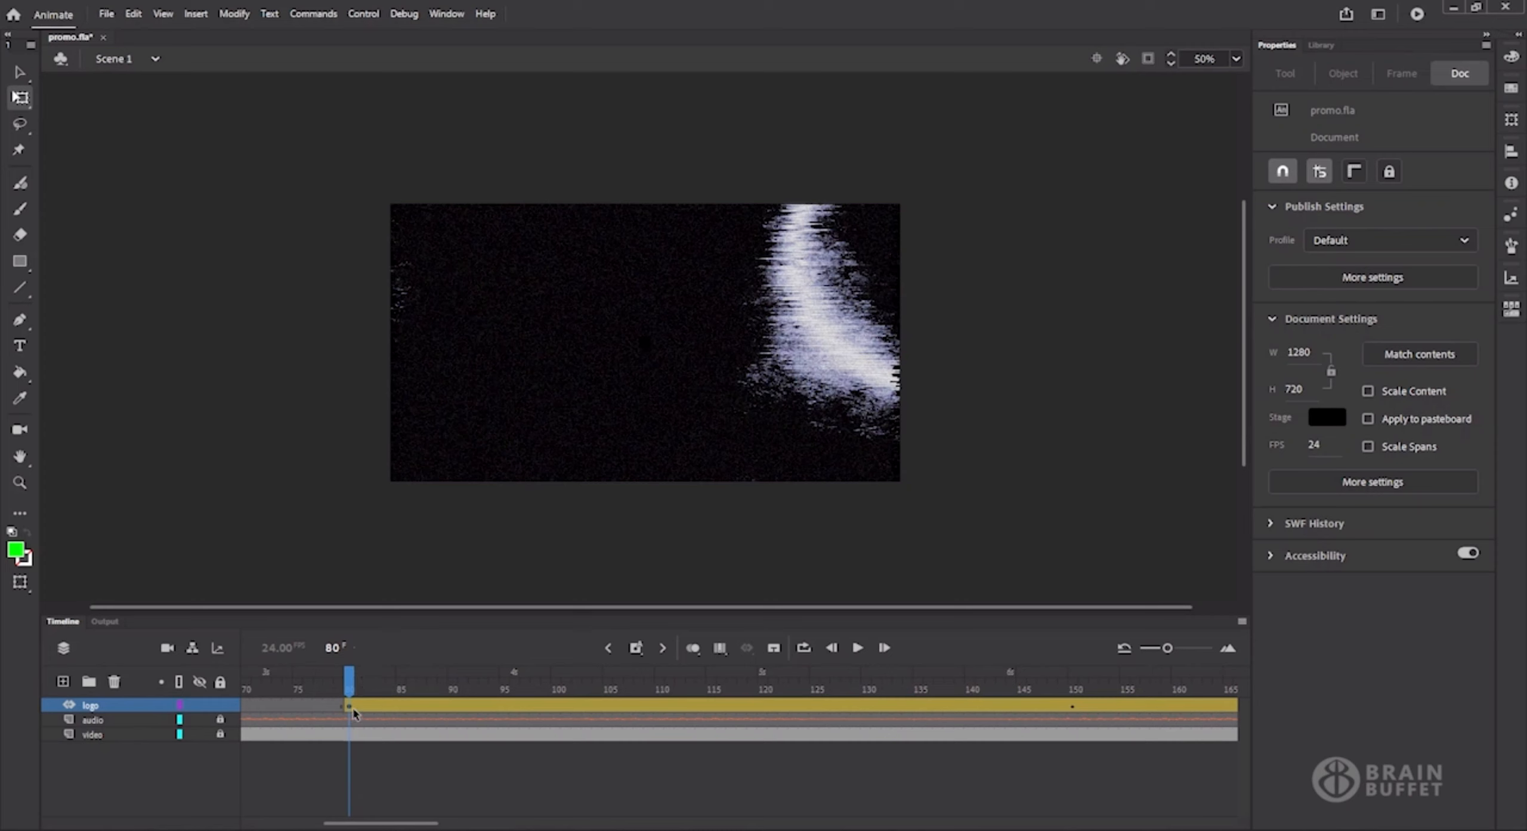
left_click(646, 347)
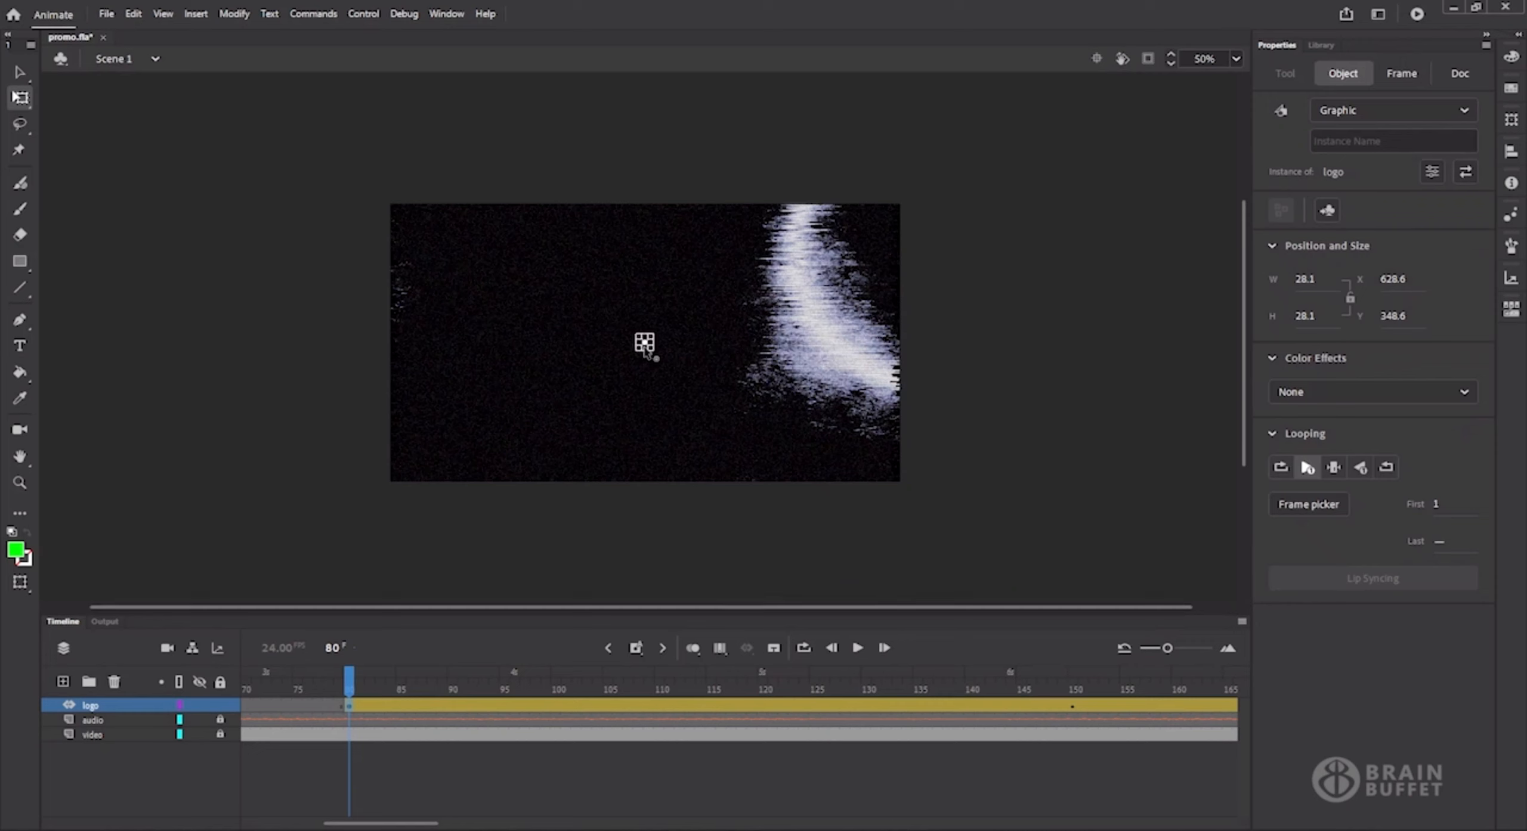
left_click(20, 72)
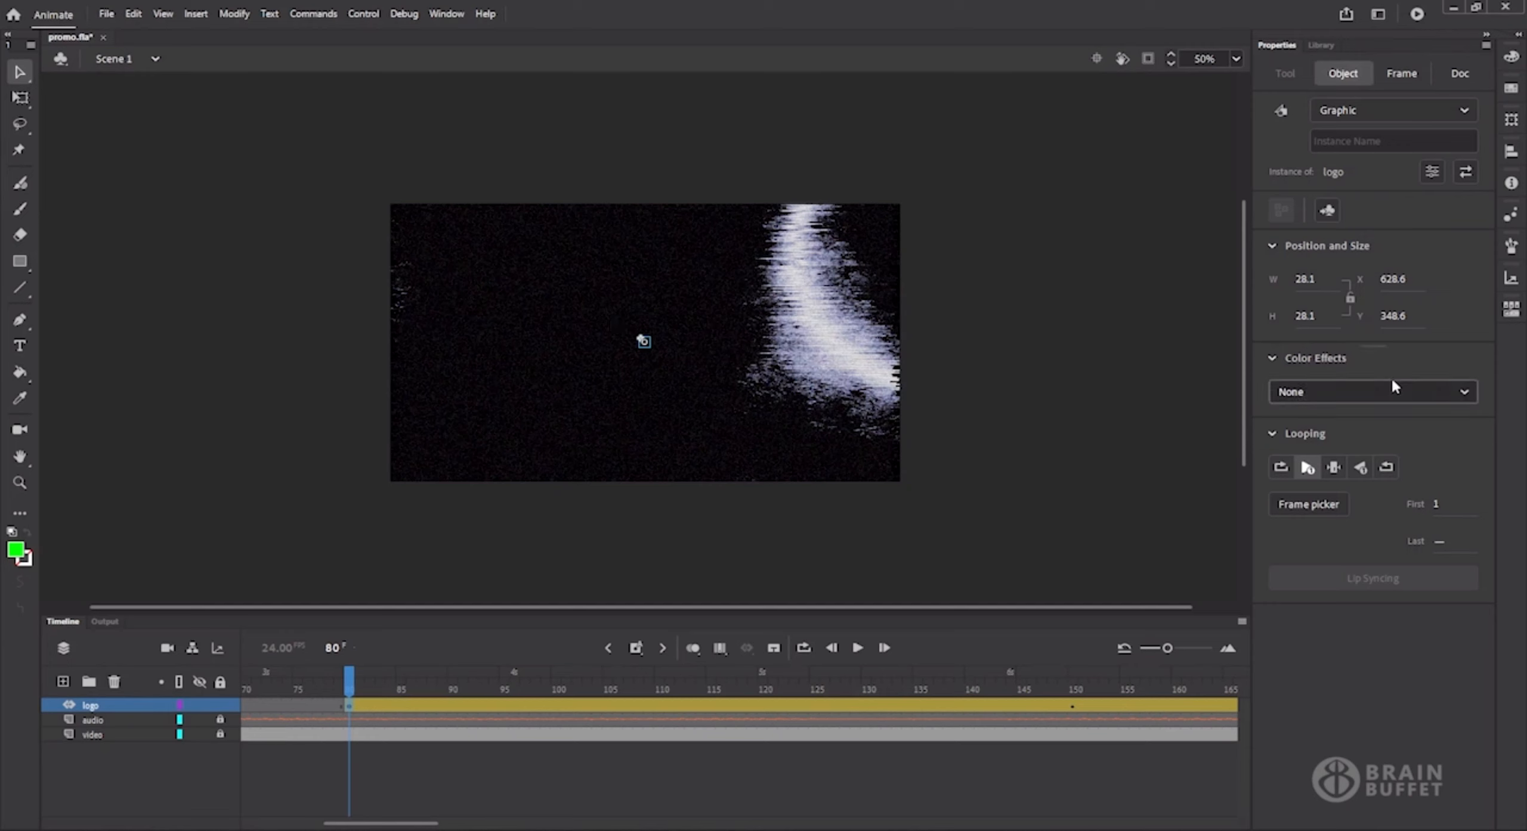
left_click(1446, 387)
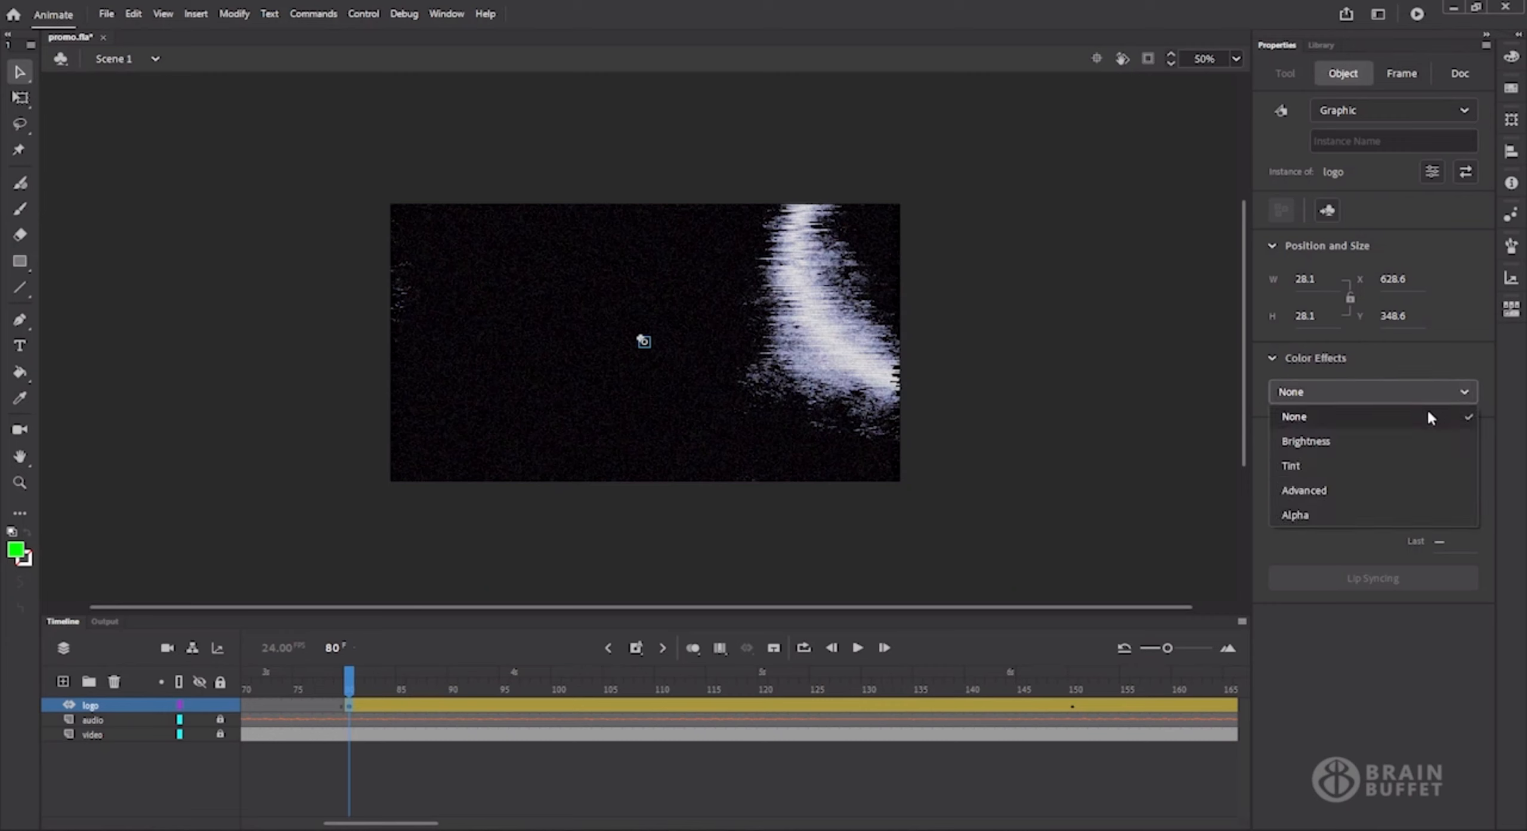
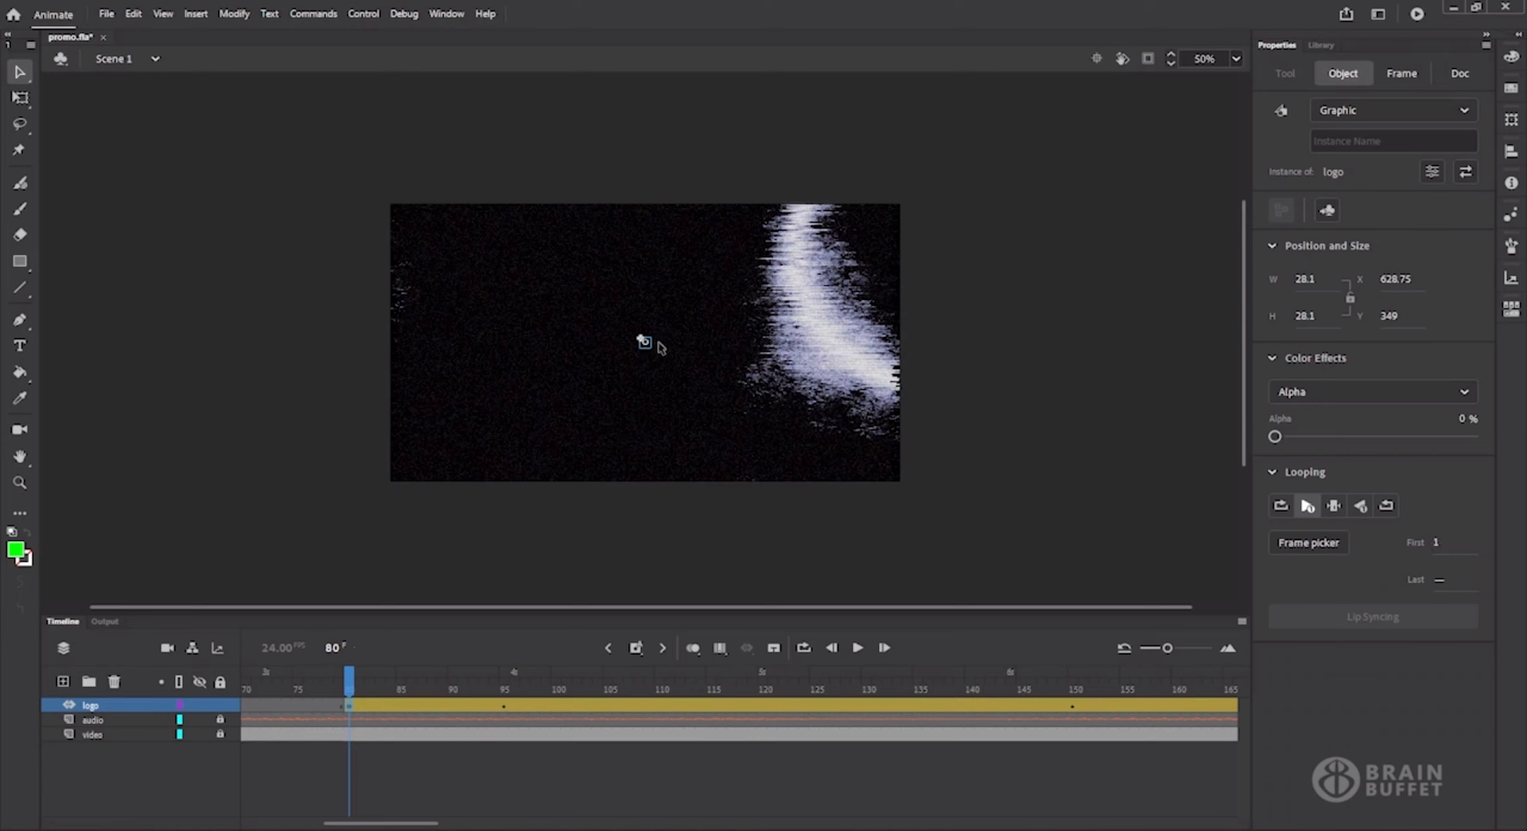
Open the logo symbol, examine its inner animation at frame 19 at 600% zoom, and return to Scene 1.
double_click(645, 345)
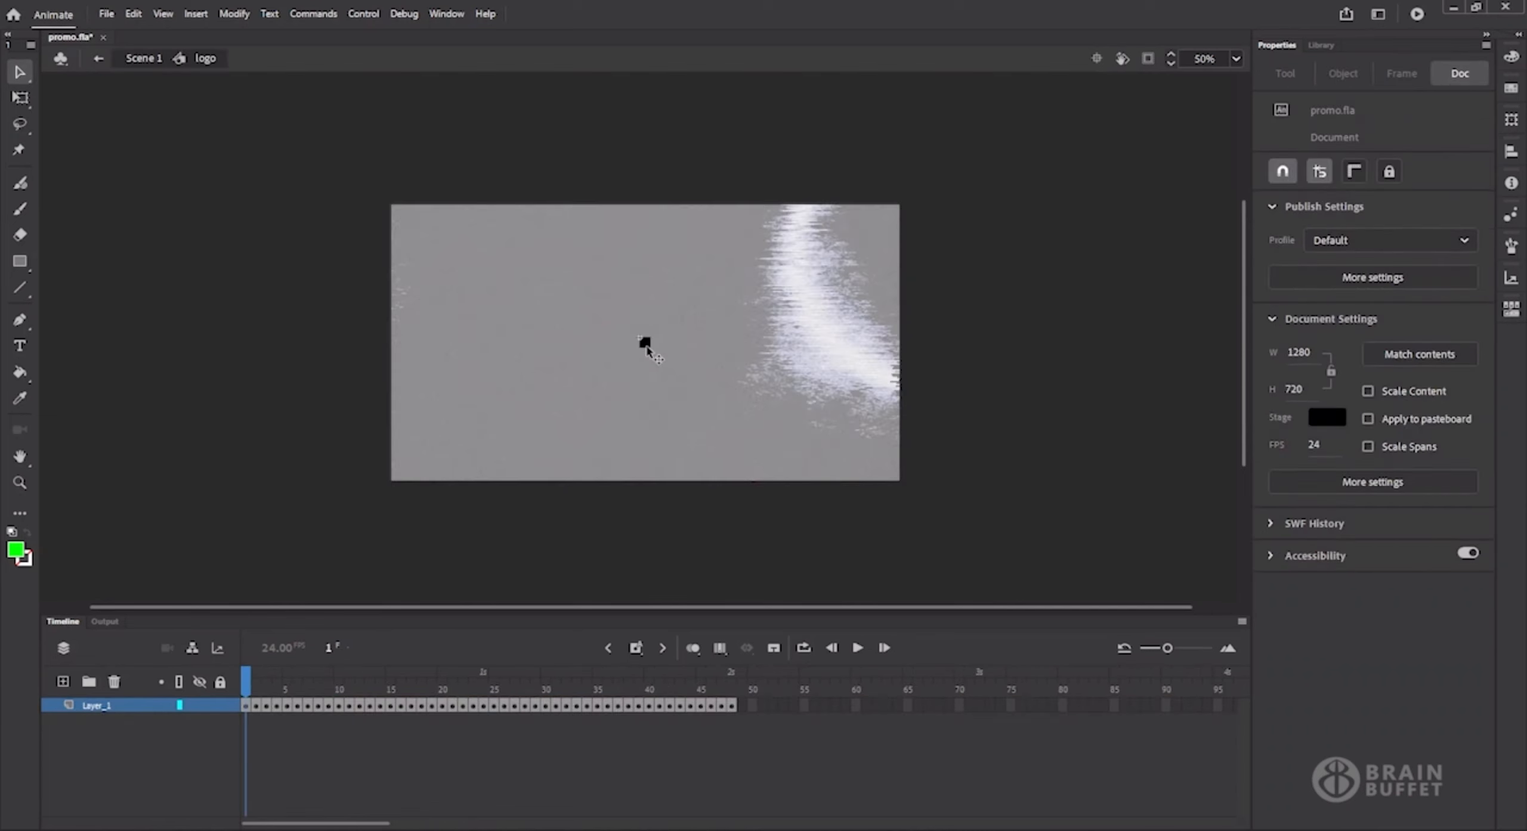
left_click_drag(334, 677, 432, 674)
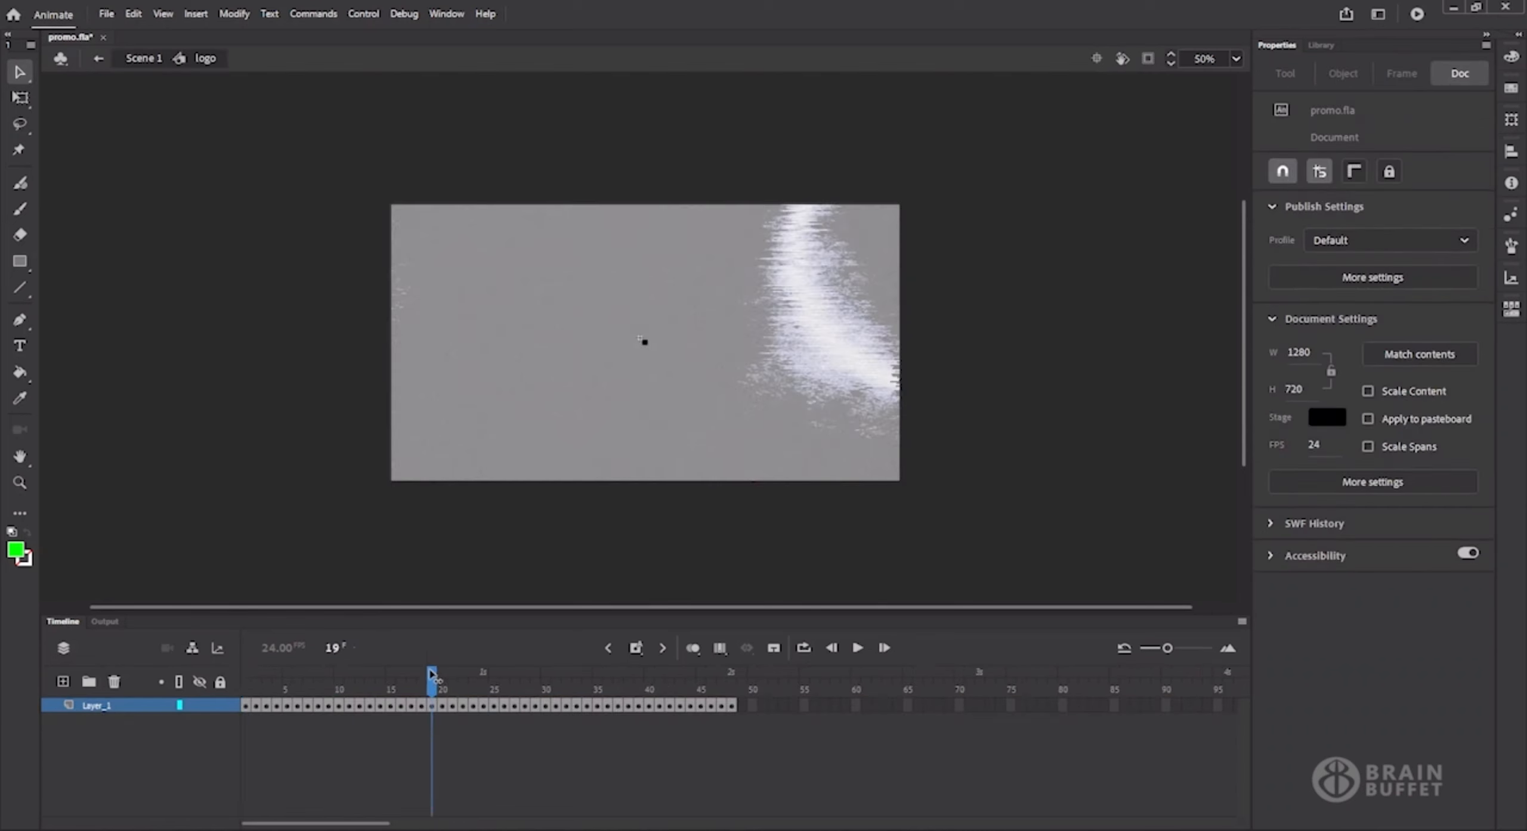
left_click(1236, 58)
left_click(1254, 252)
left_click(1198, 58)
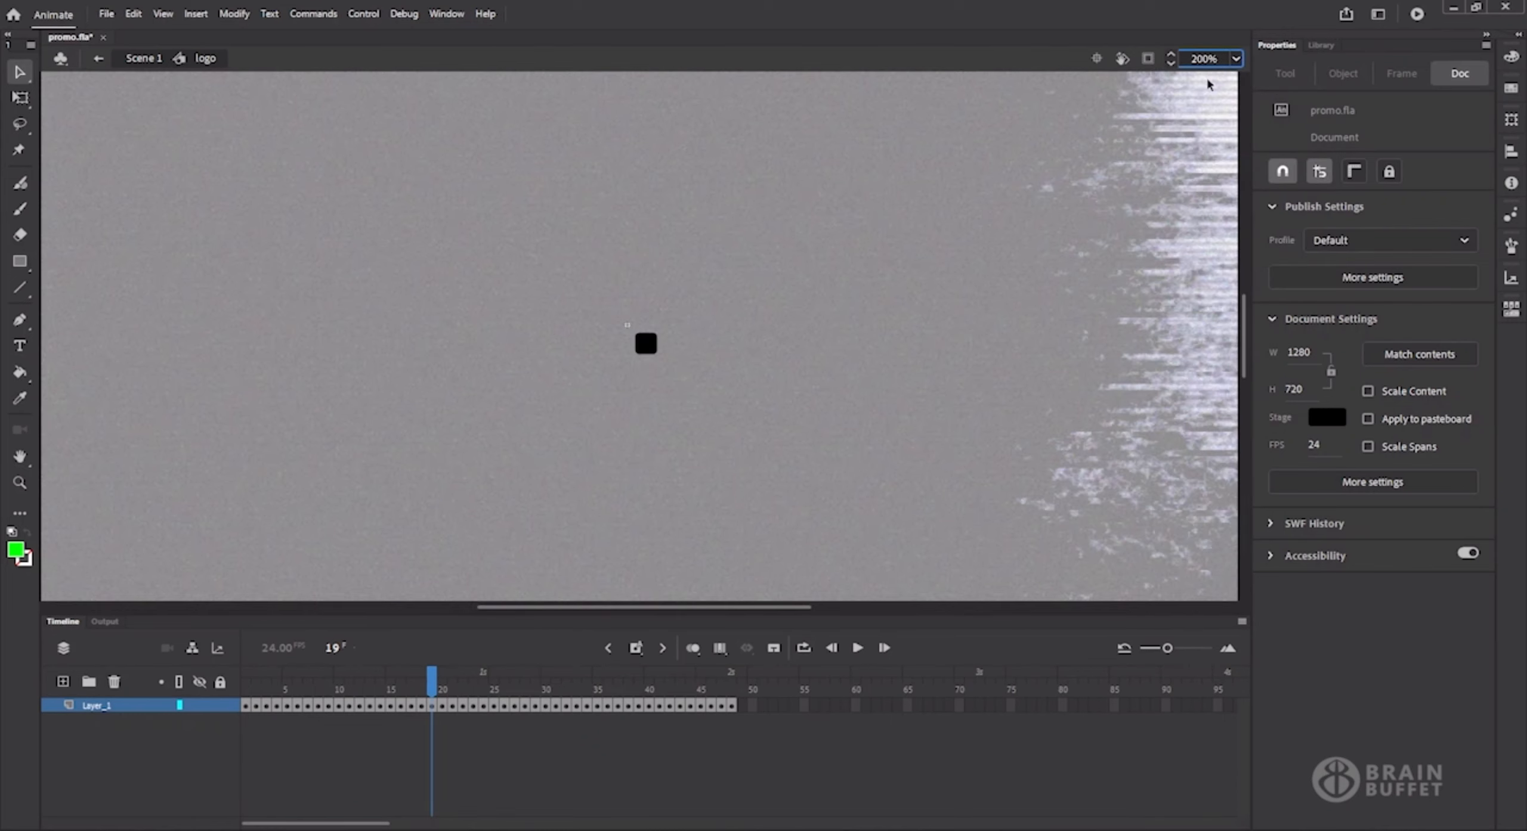
type("6")
key("Return")
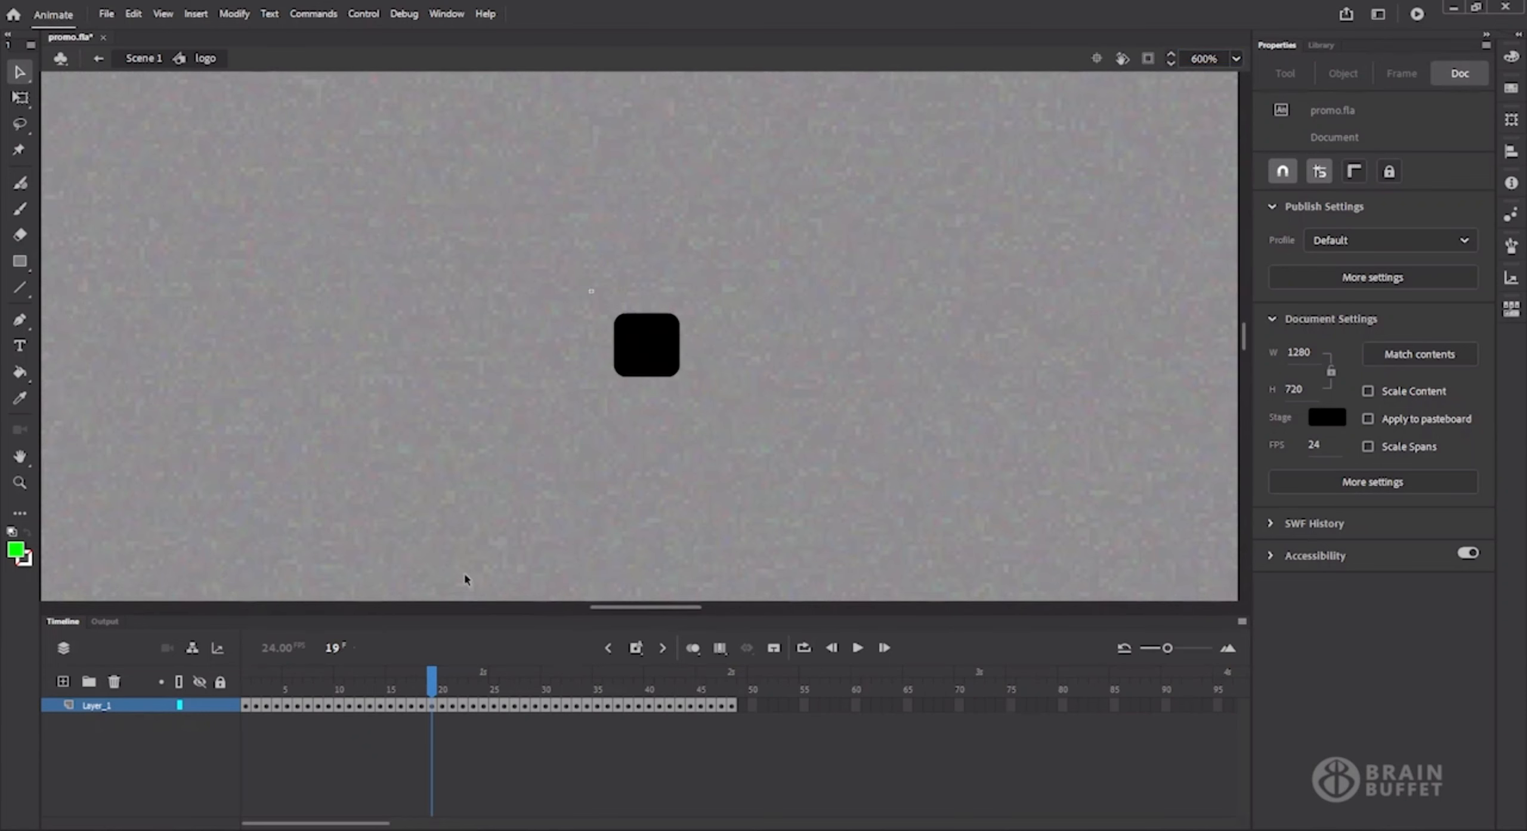
mouse_move(433, 679)
left_mouse_down()
mouse_move(412, 680)
mouse_move(434, 693)
left_mouse_up()
left_click(129, 58)
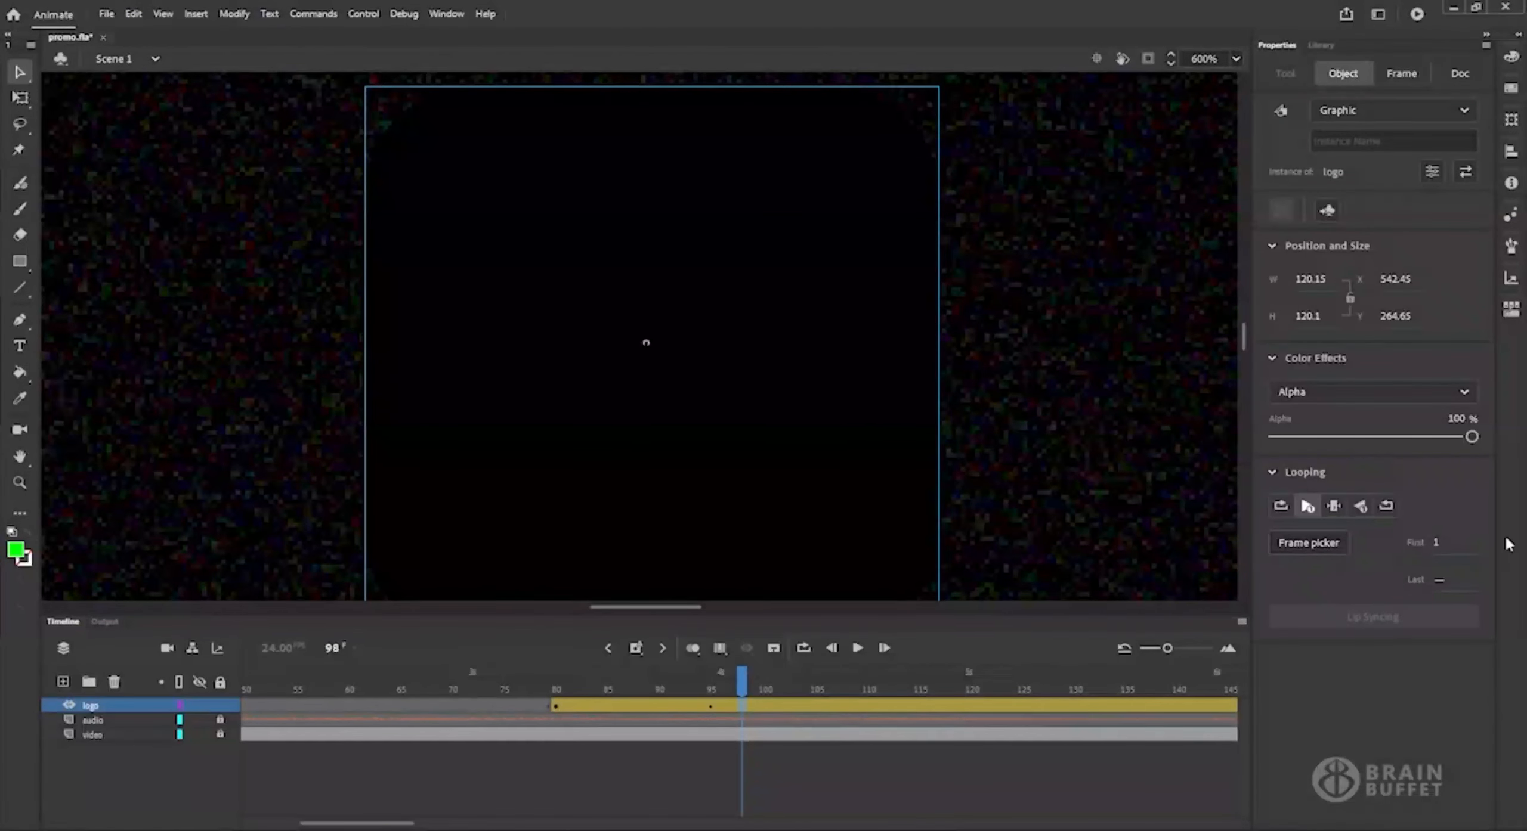
At frame 98, set the logo instance's first frame to 19 with the Frame Picker, keeping Play Once looping.
left_click(1301, 544)
left_click_drag(1488, 374, 1489, 437)
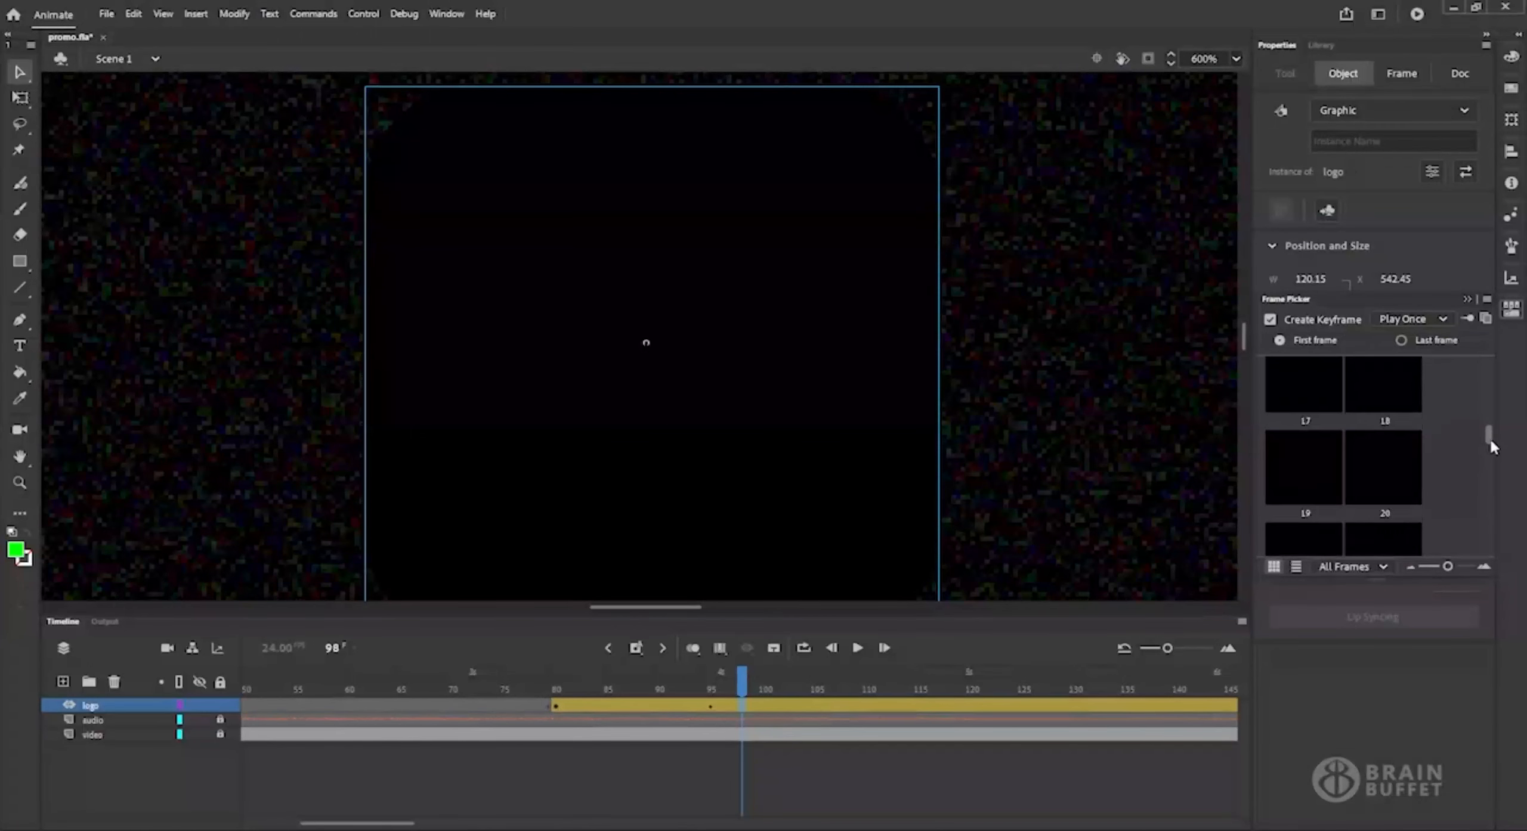
left_click(1322, 482)
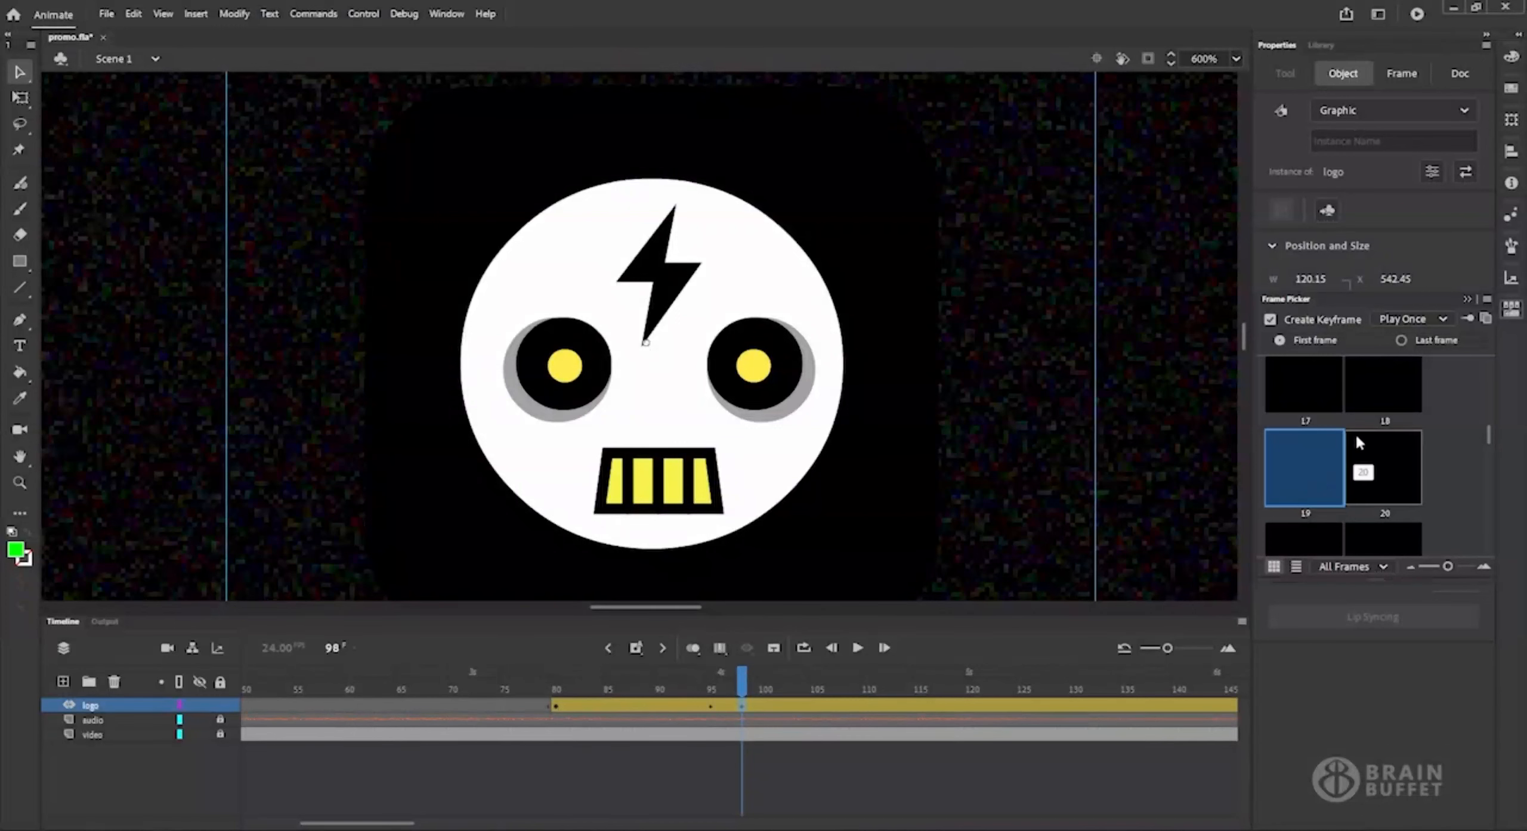
left_click(1350, 708)
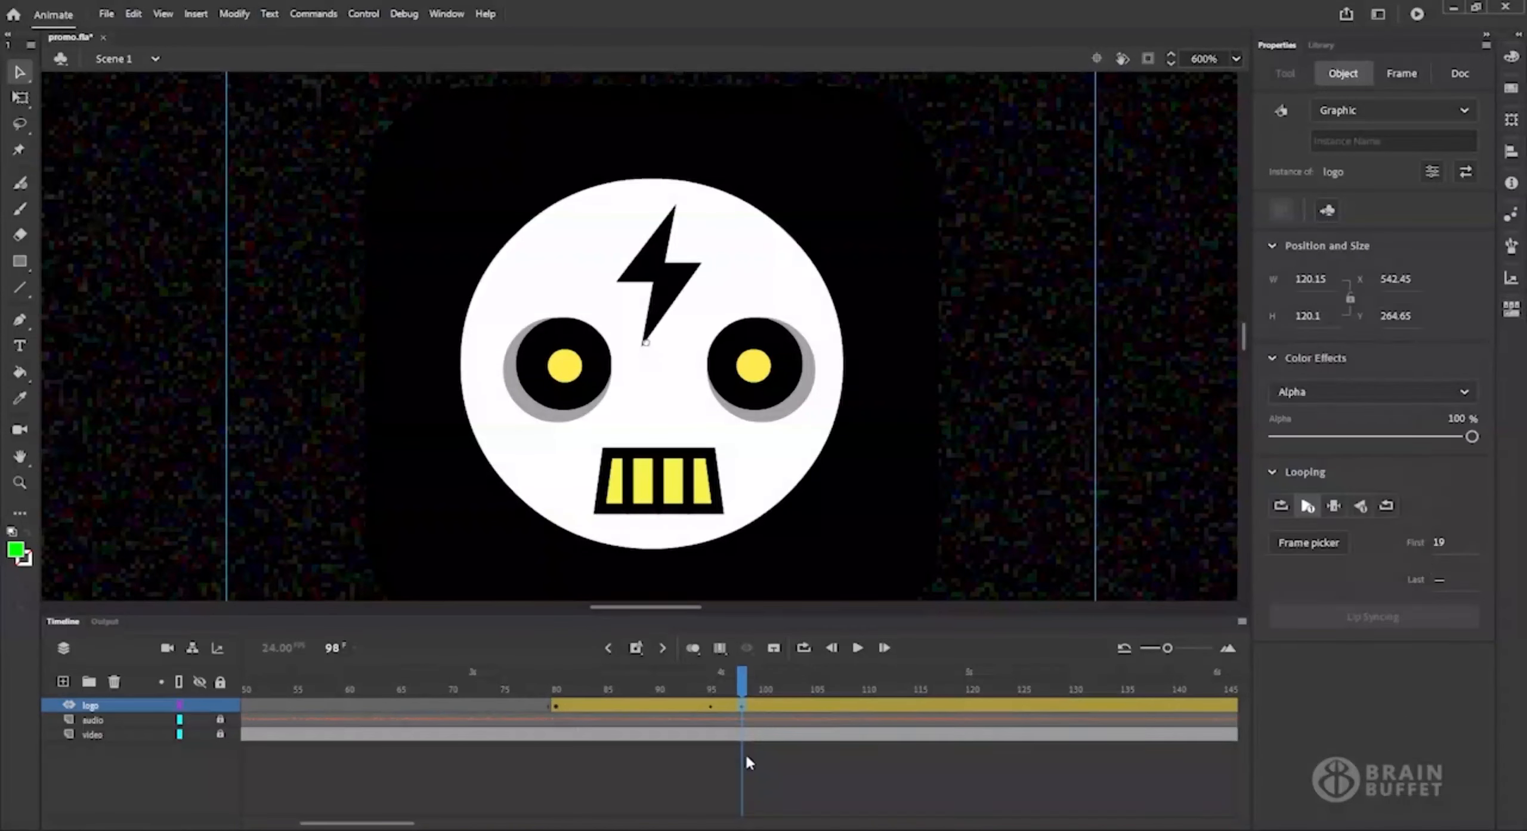
Clear all property keyframes at frame 98 of the logo's motion tween.
left_click(731, 706)
left_click_drag(633, 682, 744, 686)
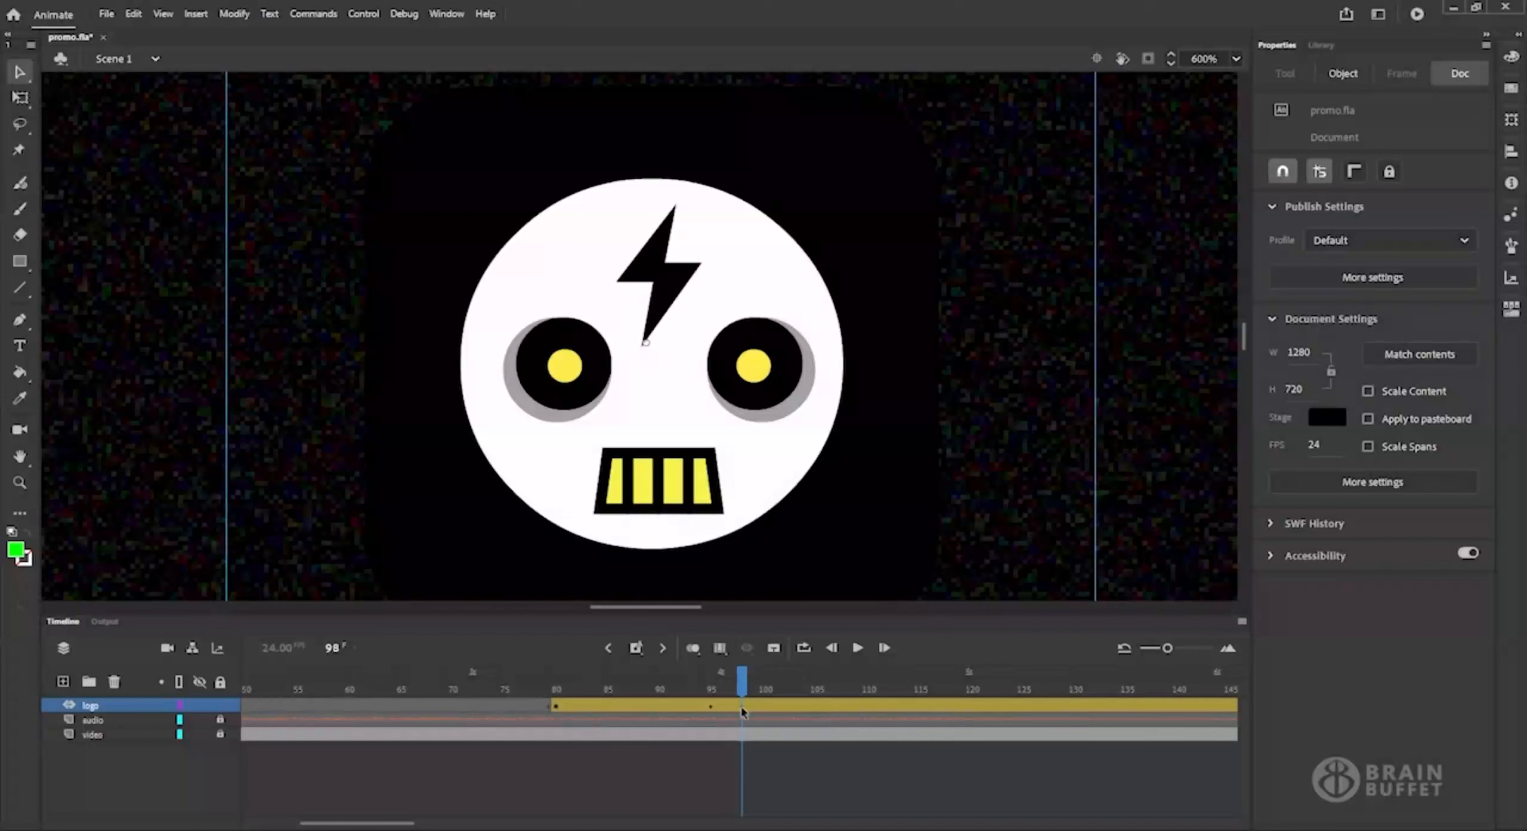
left_click(742, 710)
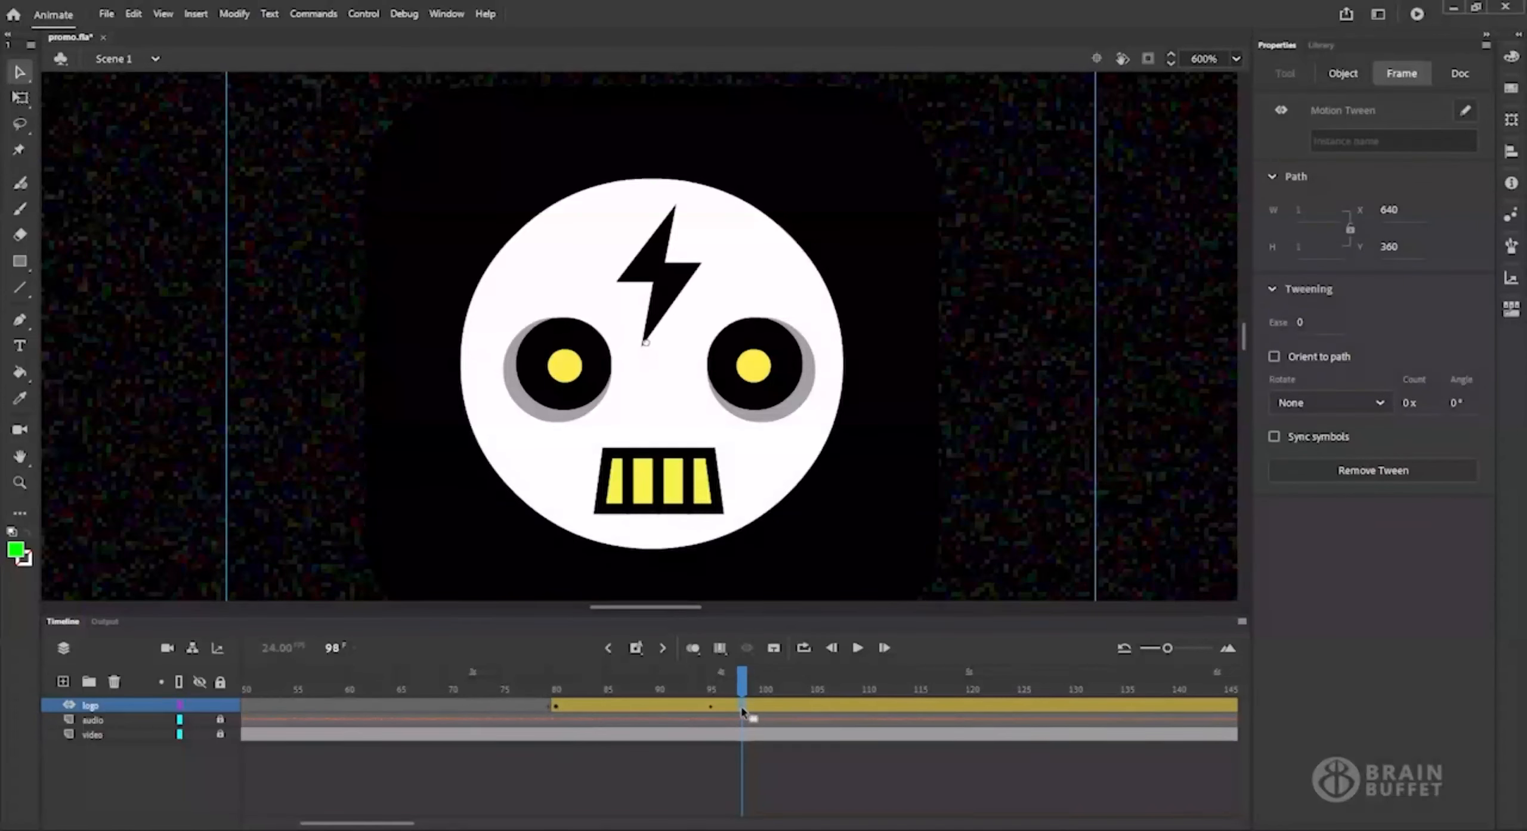
right_click(743, 711)
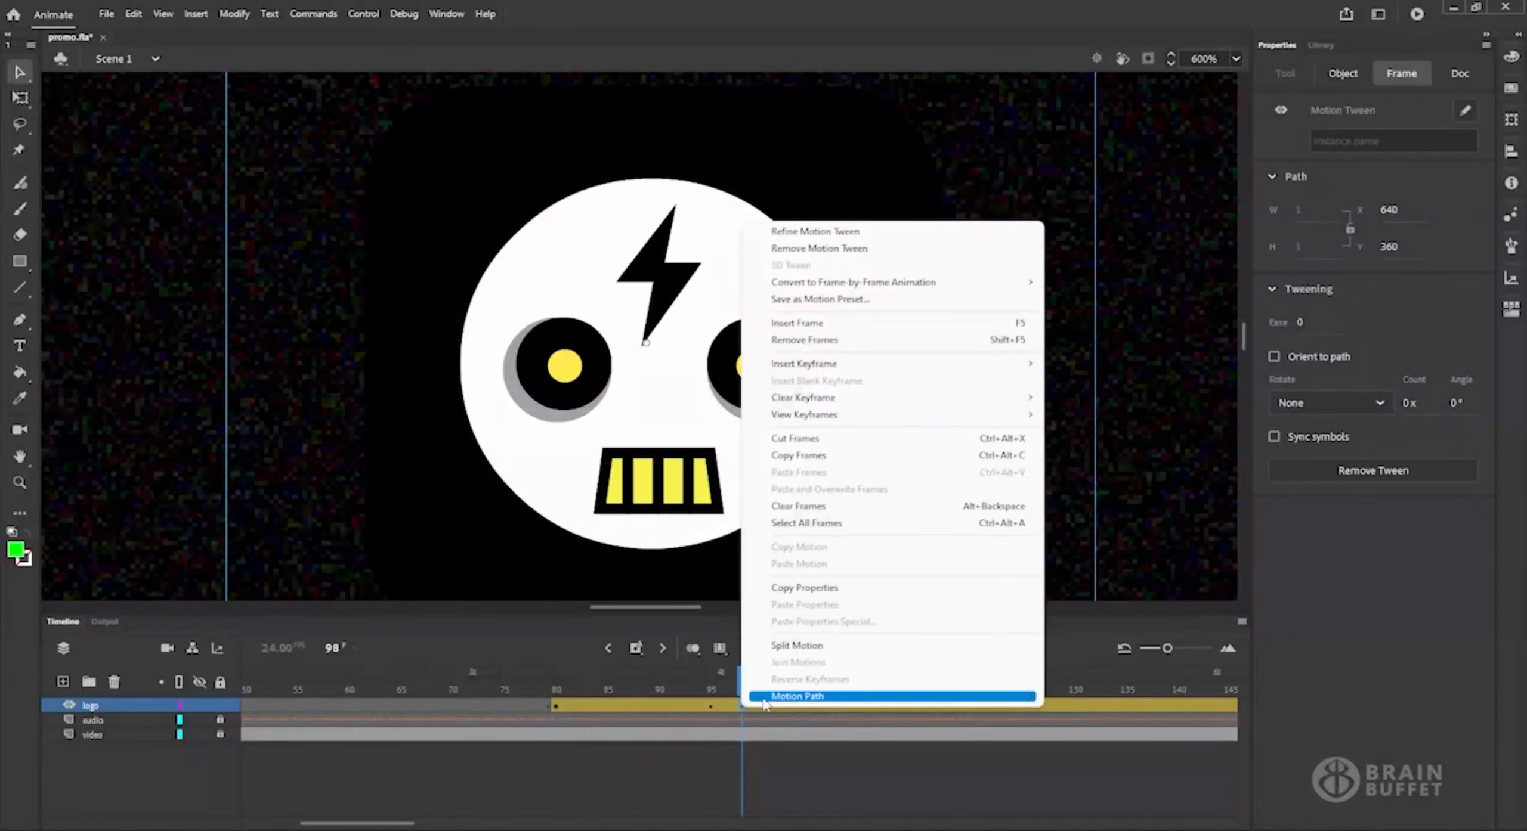
mouse_move(985, 398)
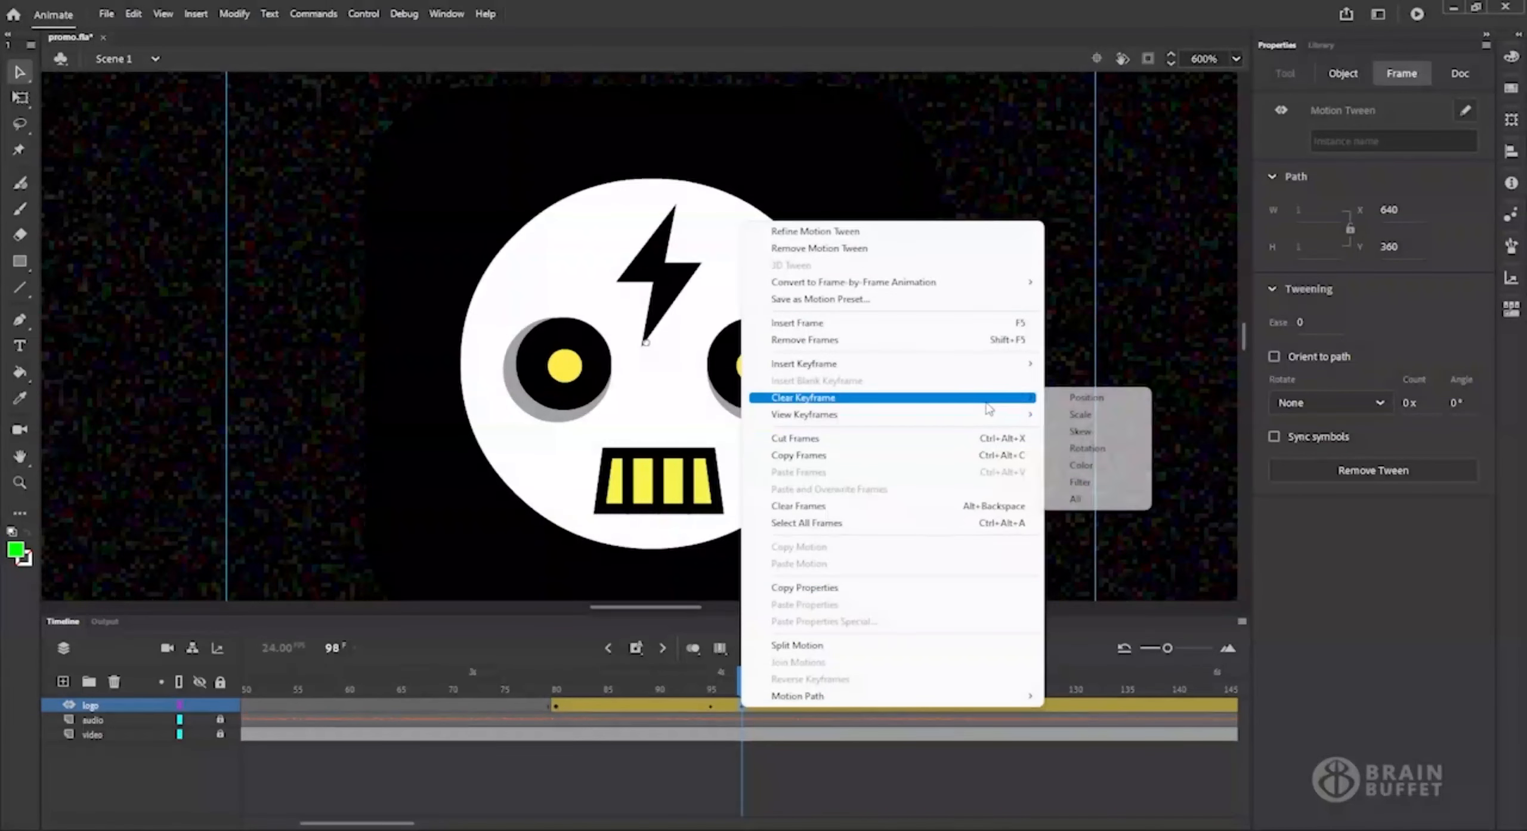
left_click(1083, 483)
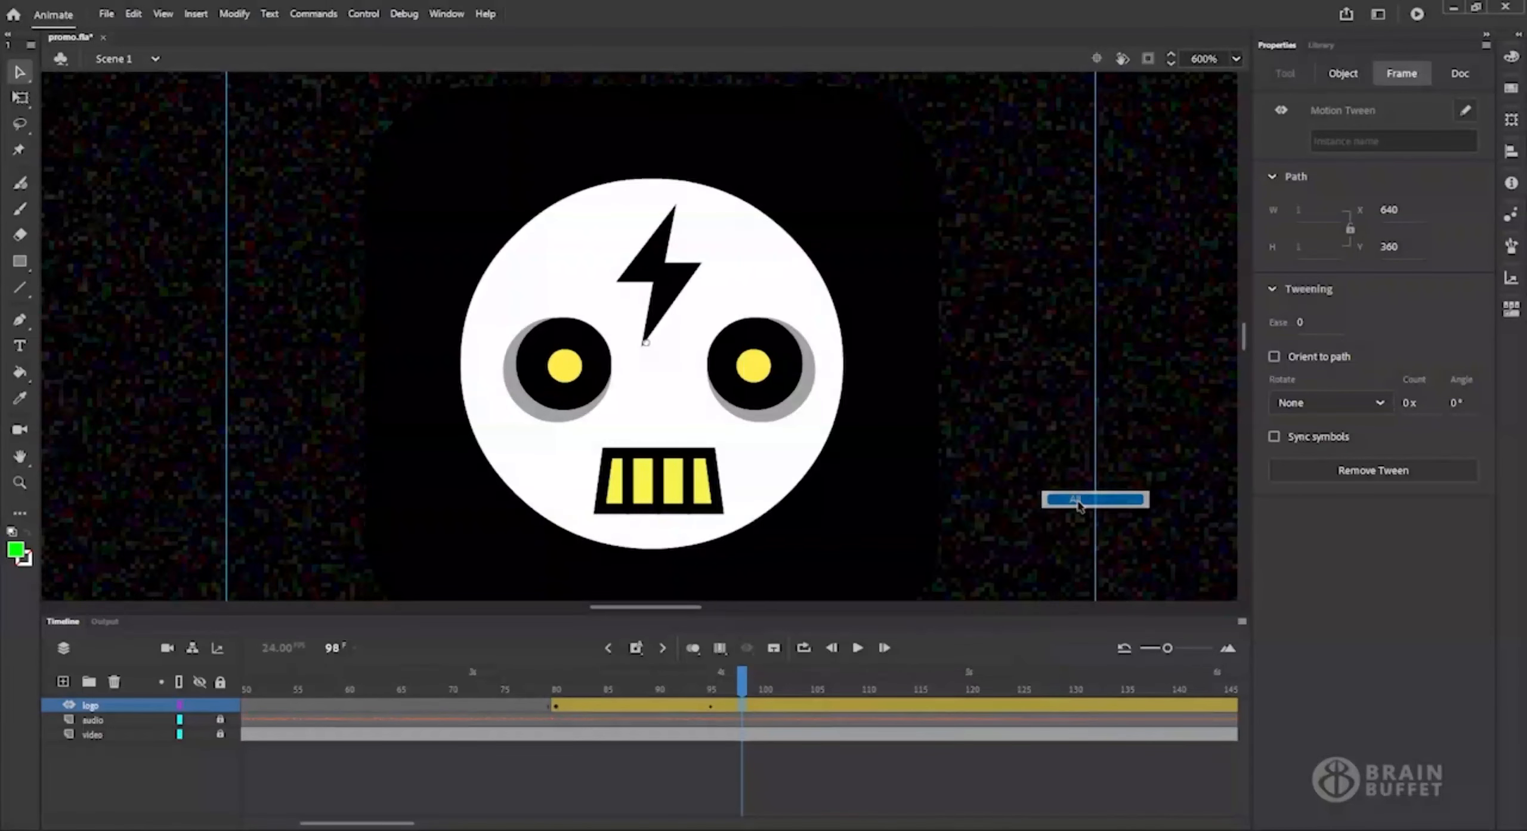
Check the logo instance's first-frame and alpha settings at frames 80 and 95.
left_click_drag(740, 685, 555, 689)
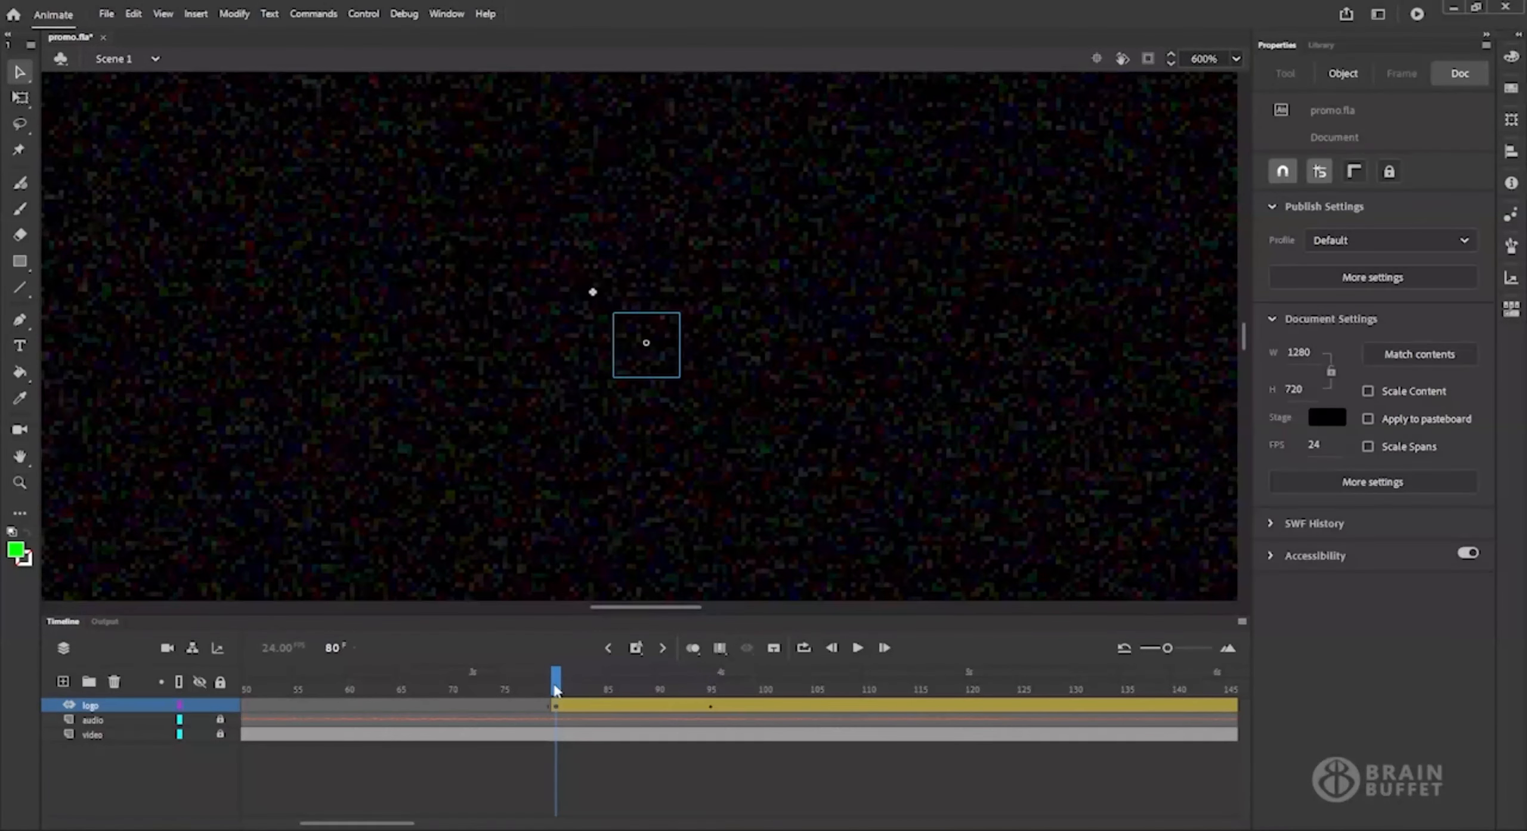
left_click(668, 366)
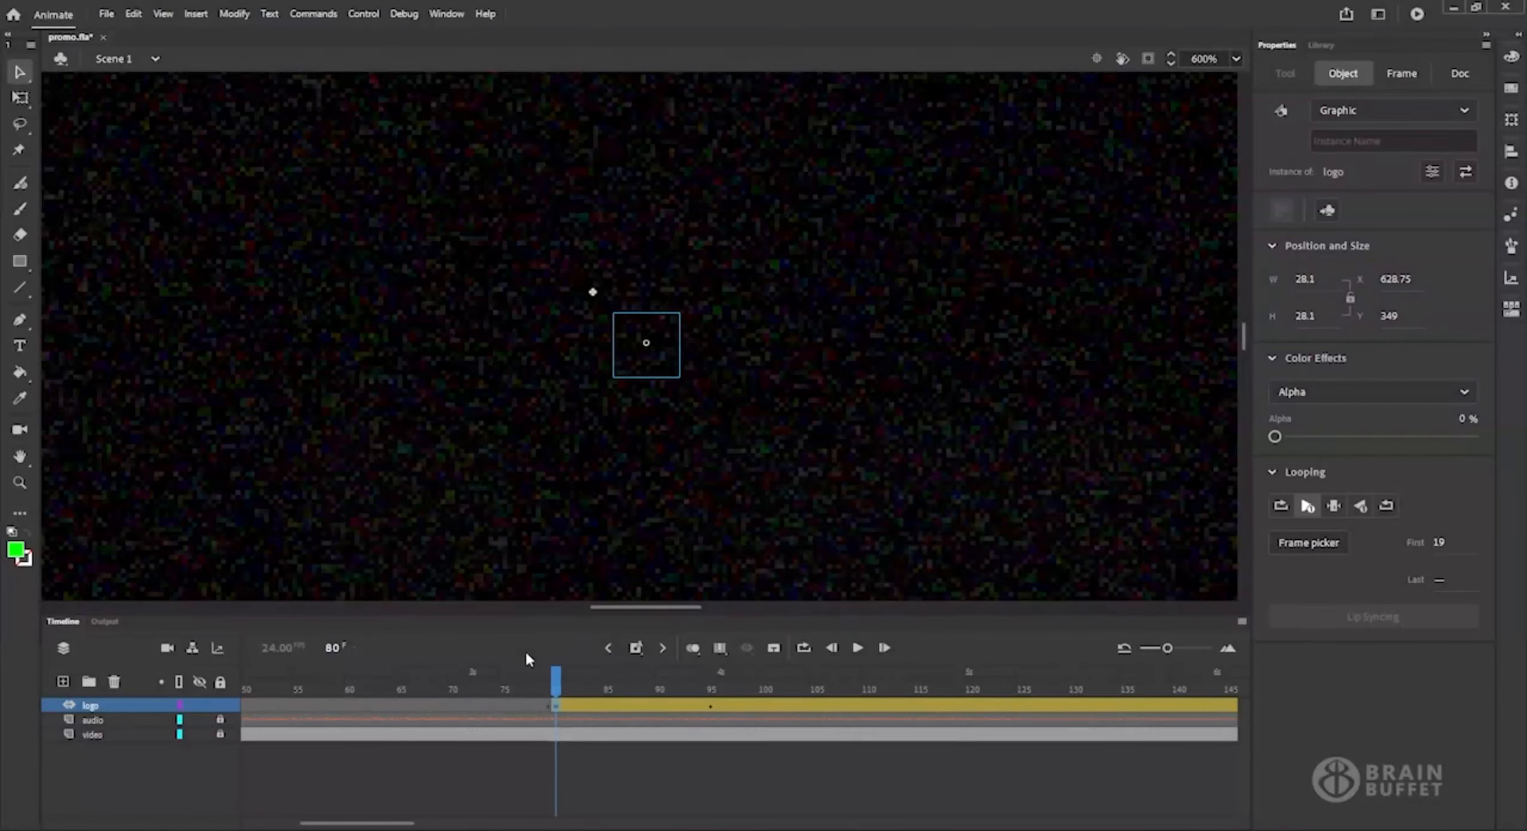
mouse_move(556, 682)
left_mouse_down()
mouse_move(678, 680)
mouse_move(495, 680)
mouse_move(771, 674)
mouse_move(559, 684)
left_mouse_up()
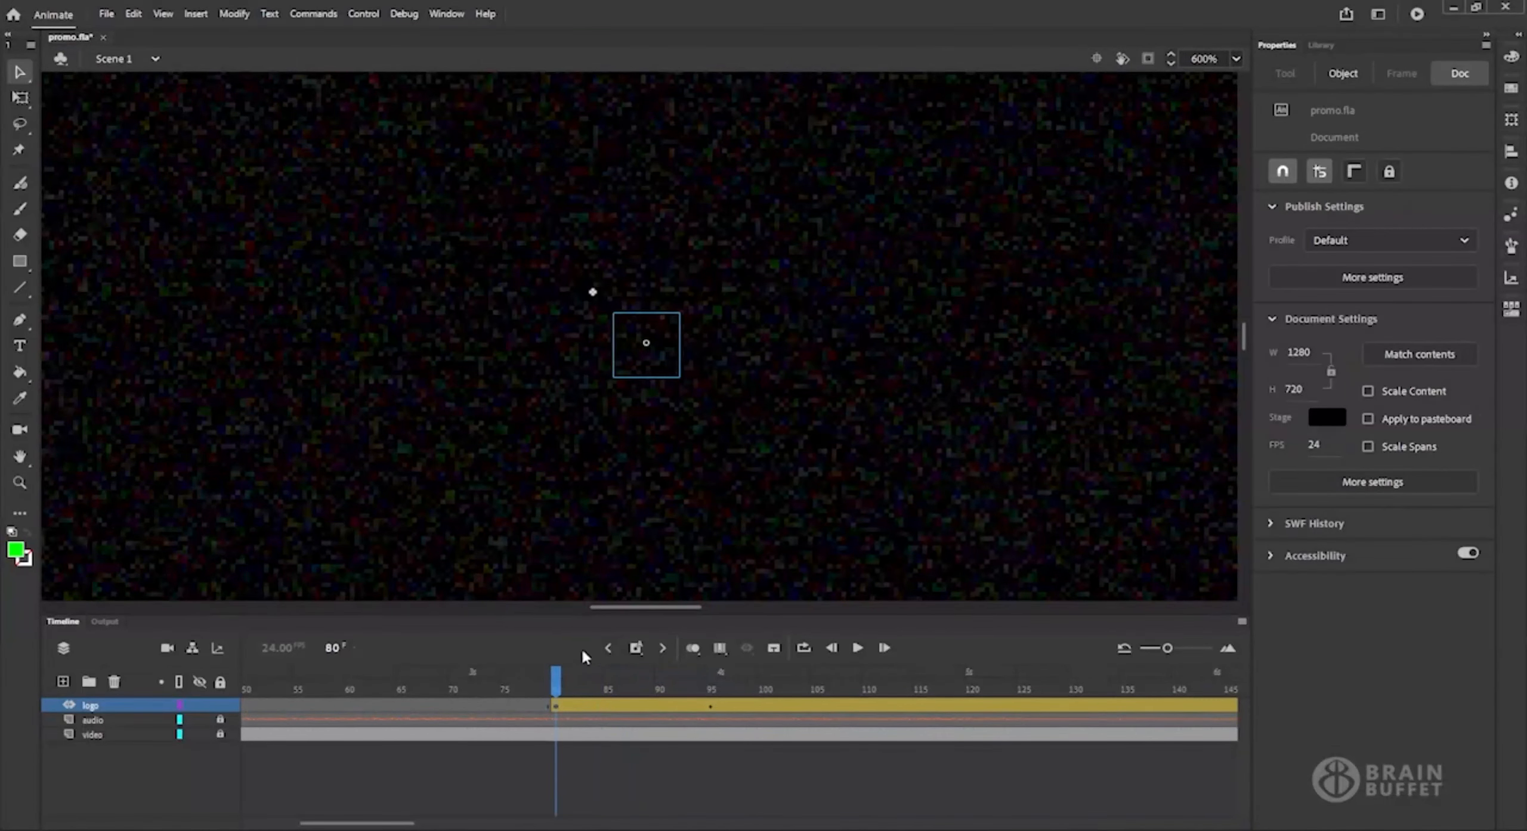
left_click(647, 368)
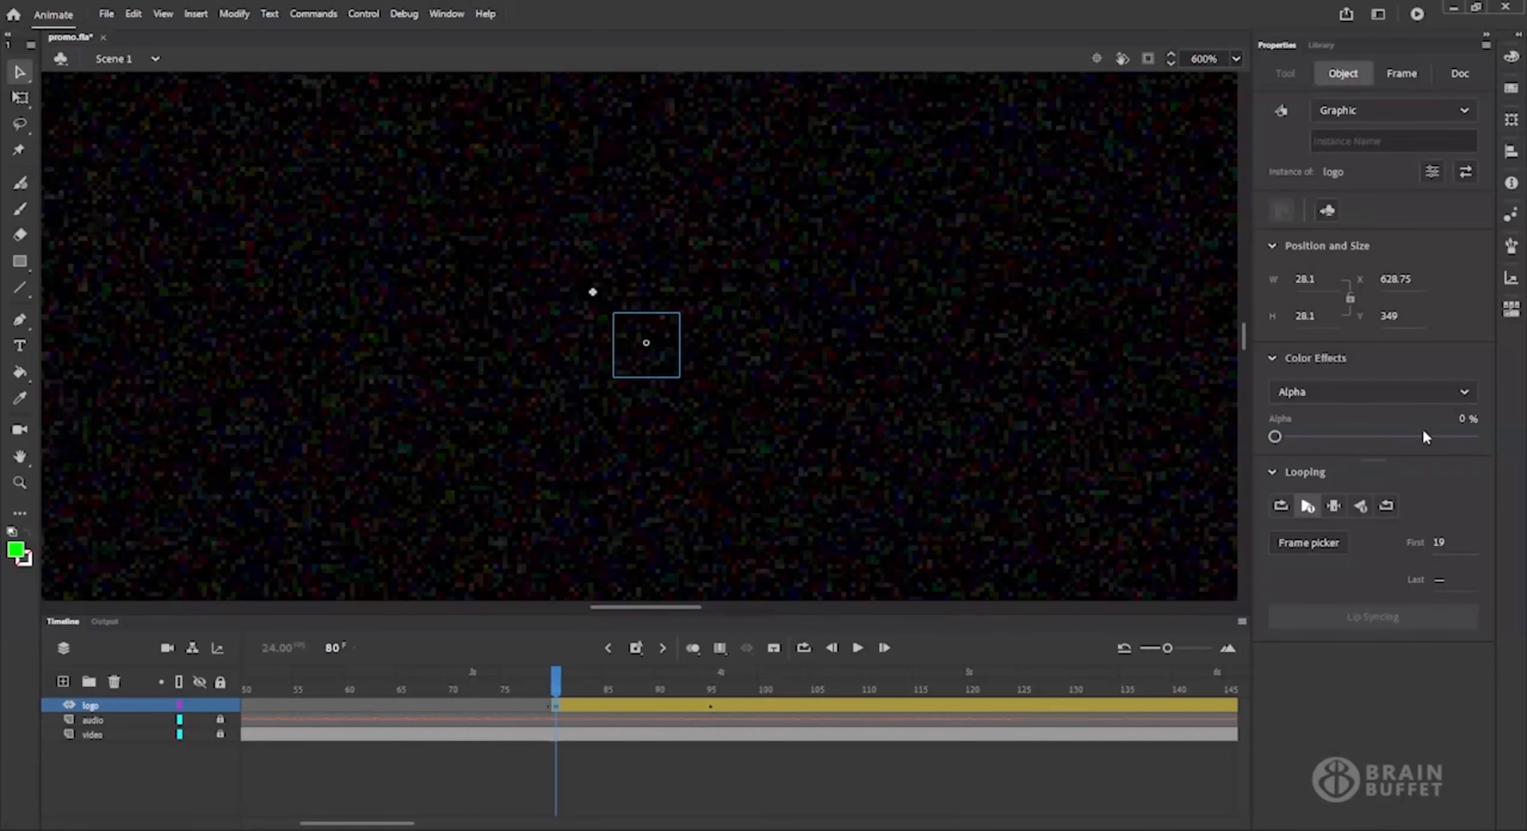
left_click(682, 687)
left_click_drag(686, 691, 711, 689)
left_click(924, 549)
left_click(673, 473)
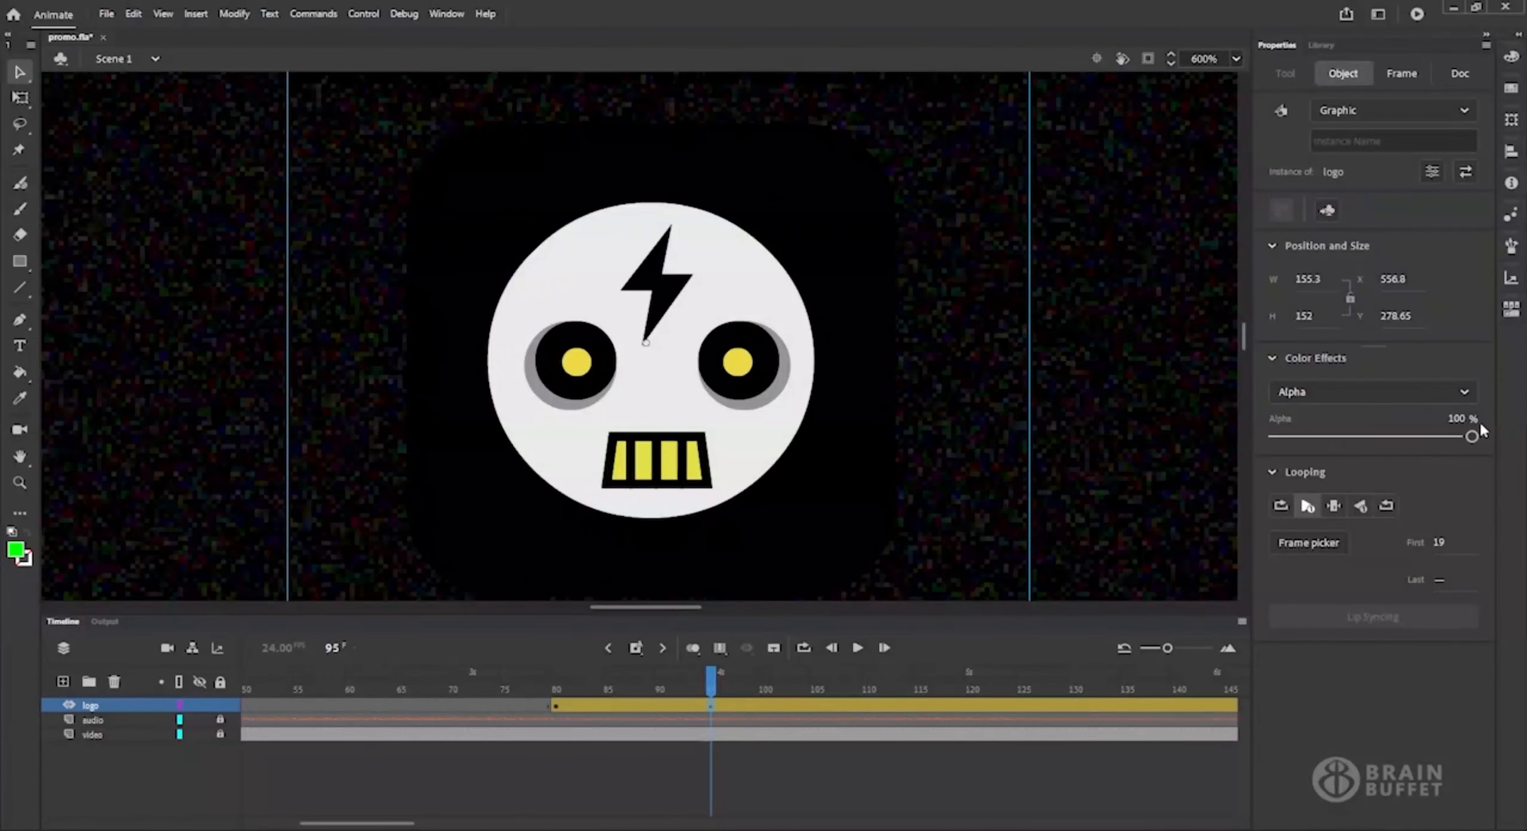
Move the logo tween's alpha keyframe at frame 95 to frame 88.
left_click(712, 713)
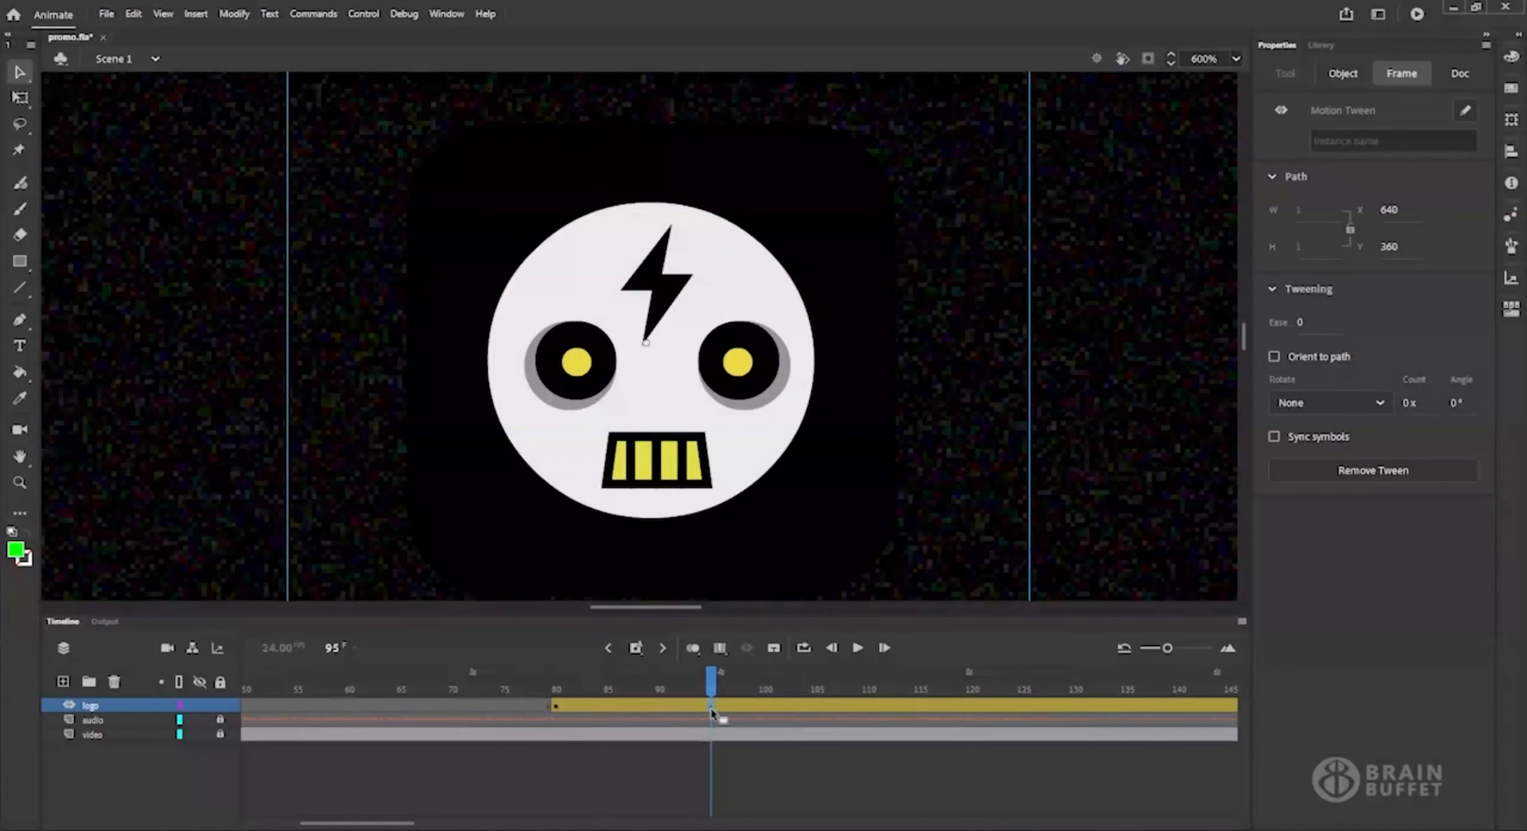
left_click_drag(712, 713, 640, 711)
left_click(554, 687)
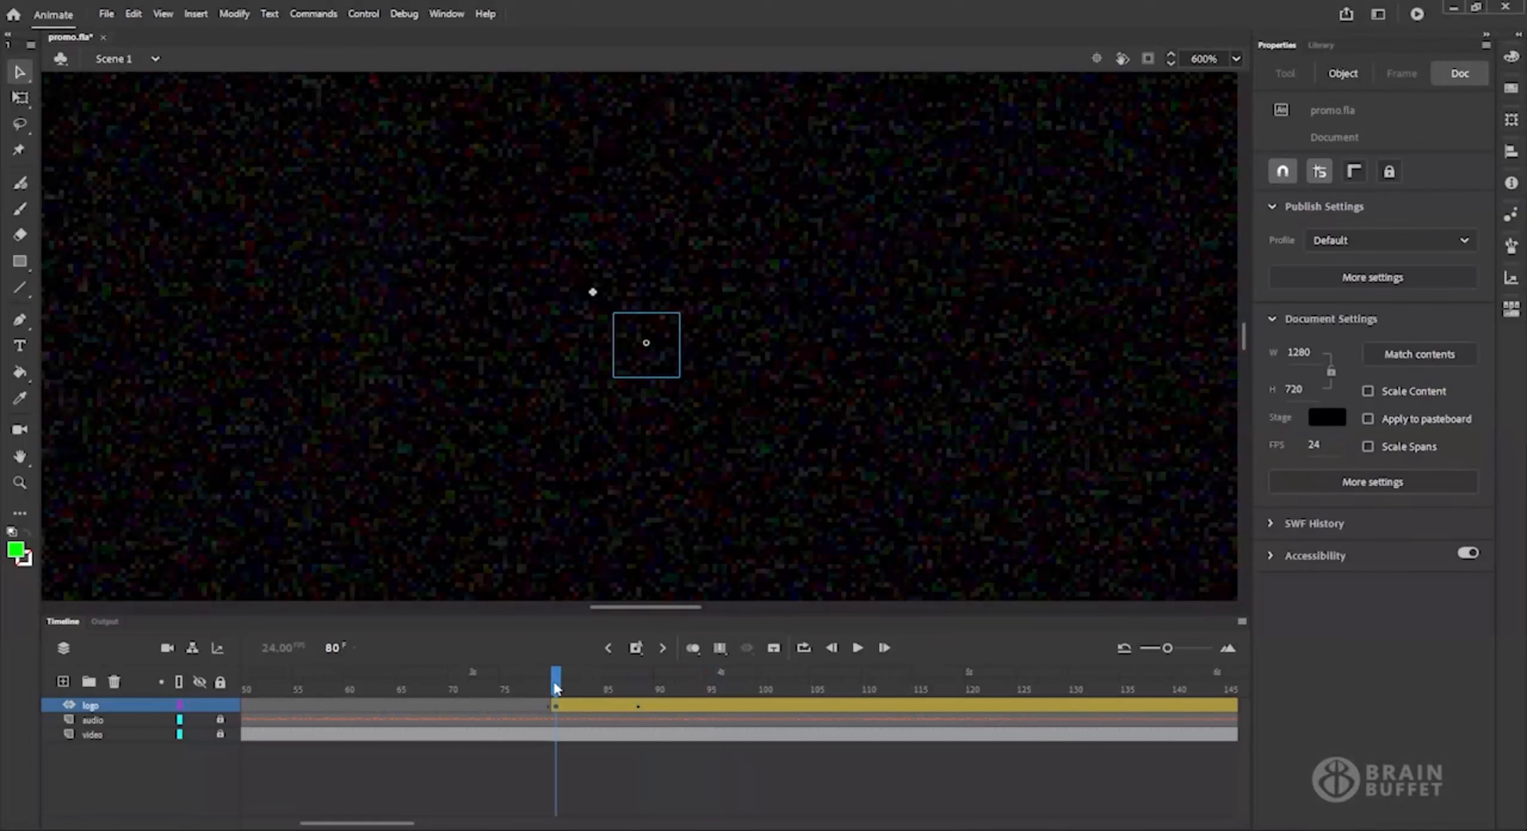
Fit the stage in the window, play back the logo's fade-in from frame 74, and test the movie.
left_click(1235, 59)
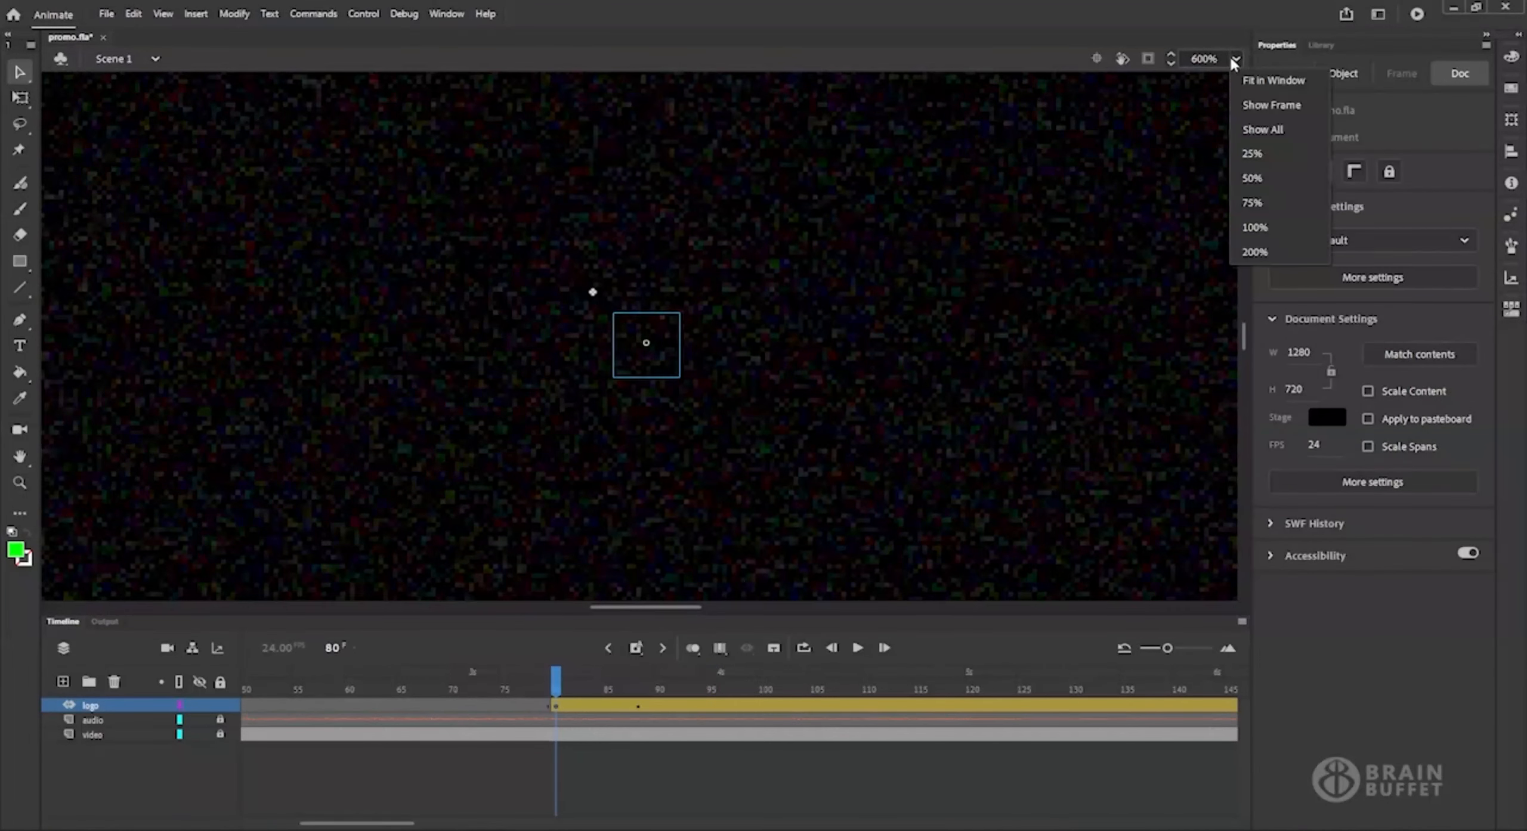
left_click(1260, 83)
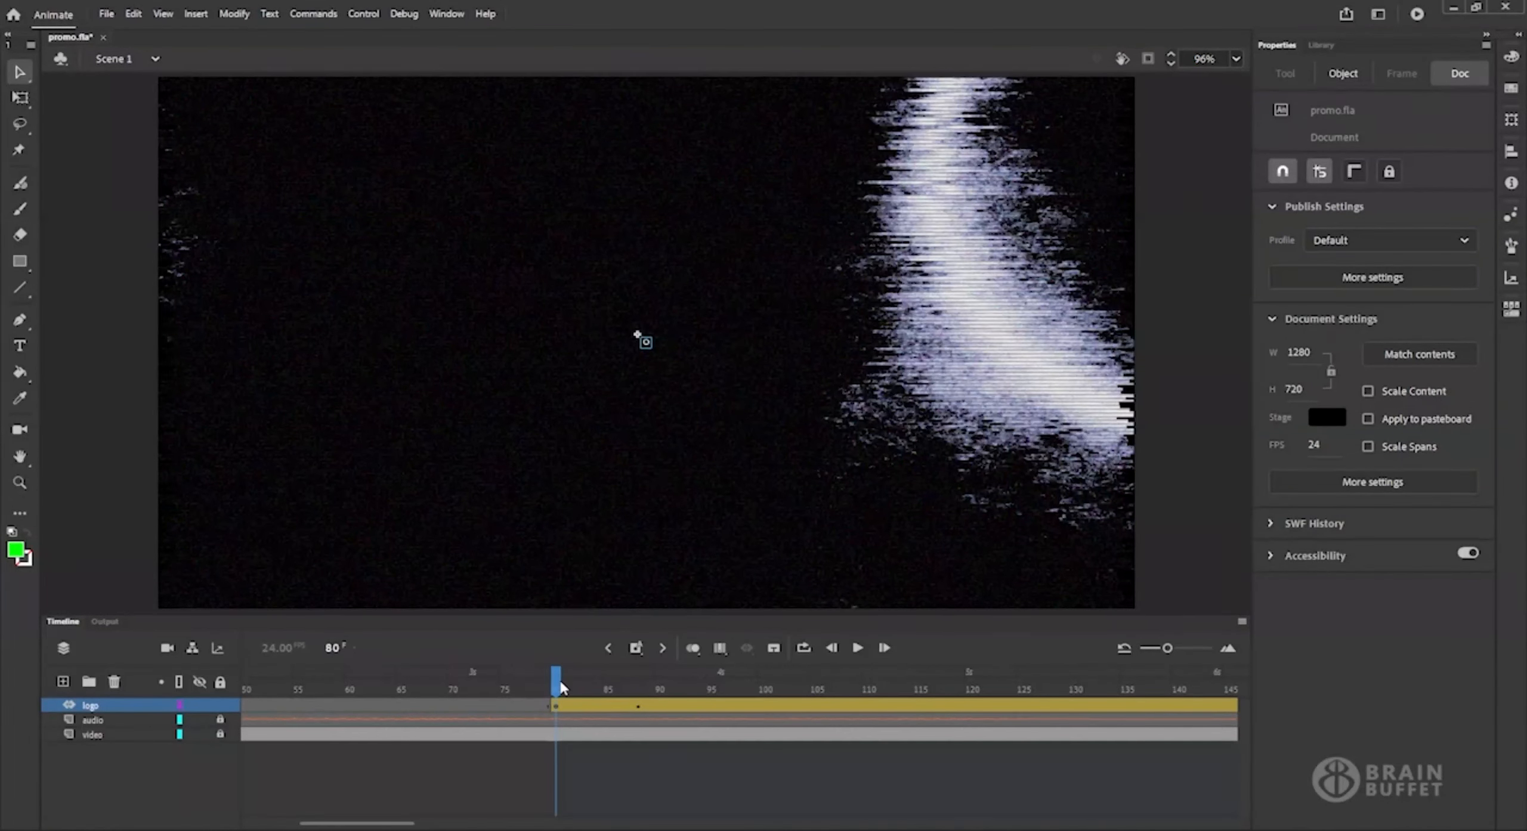
left_click_drag(561, 689, 493, 687)
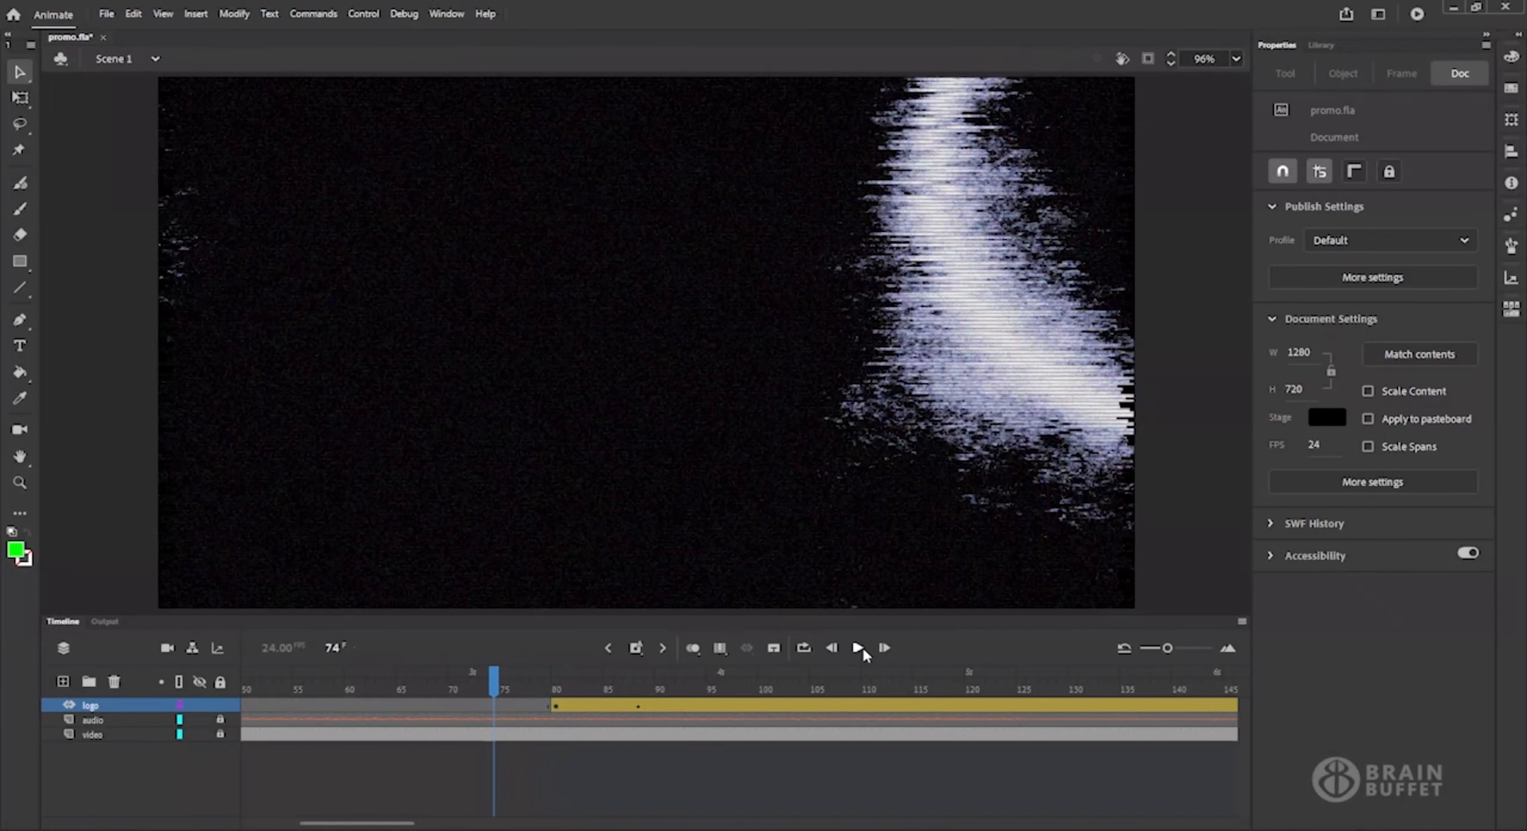
left_click(859, 648)
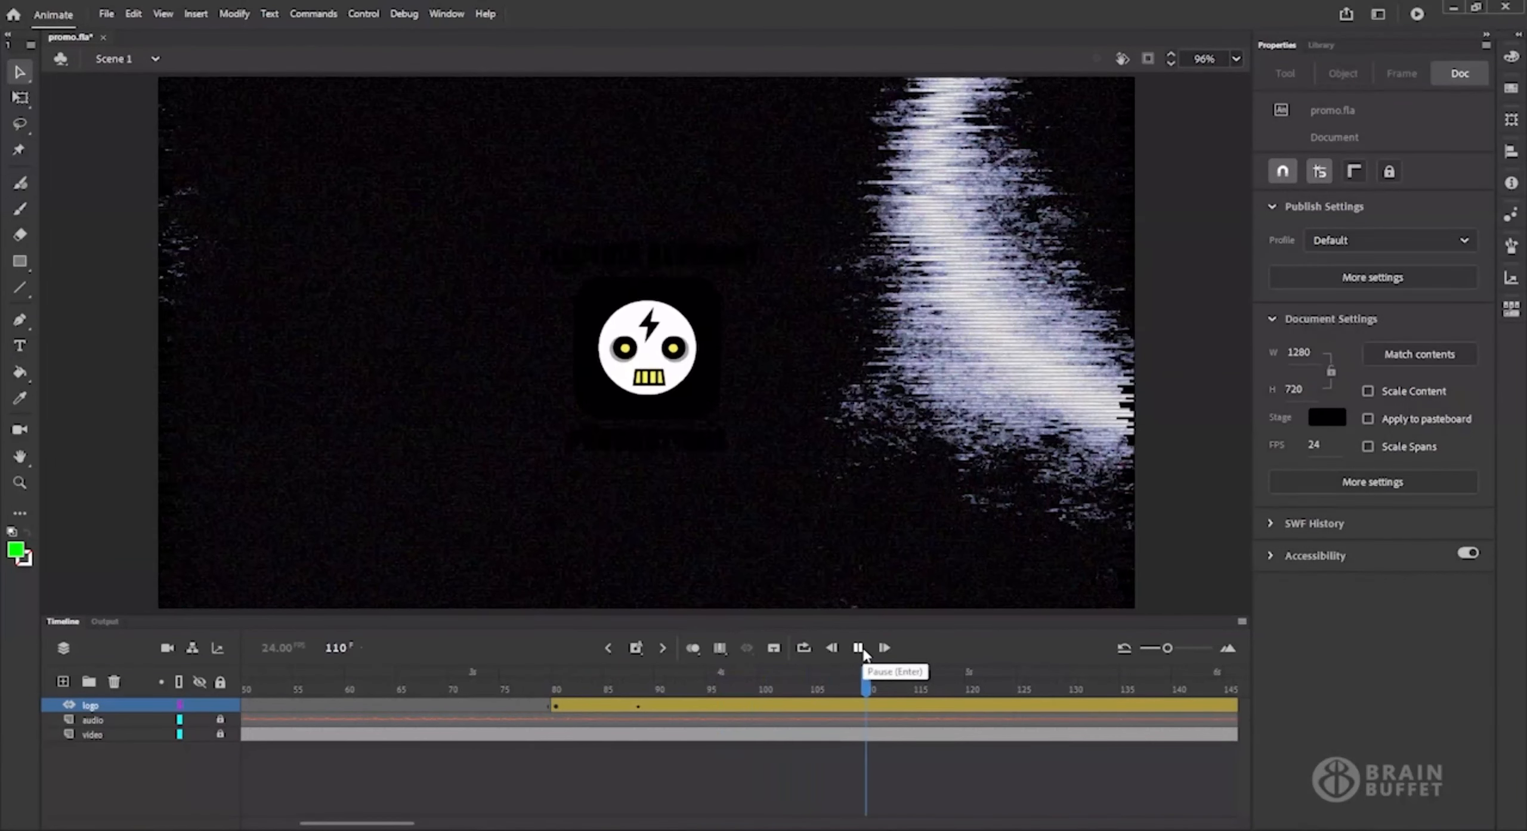
left_click(863, 650)
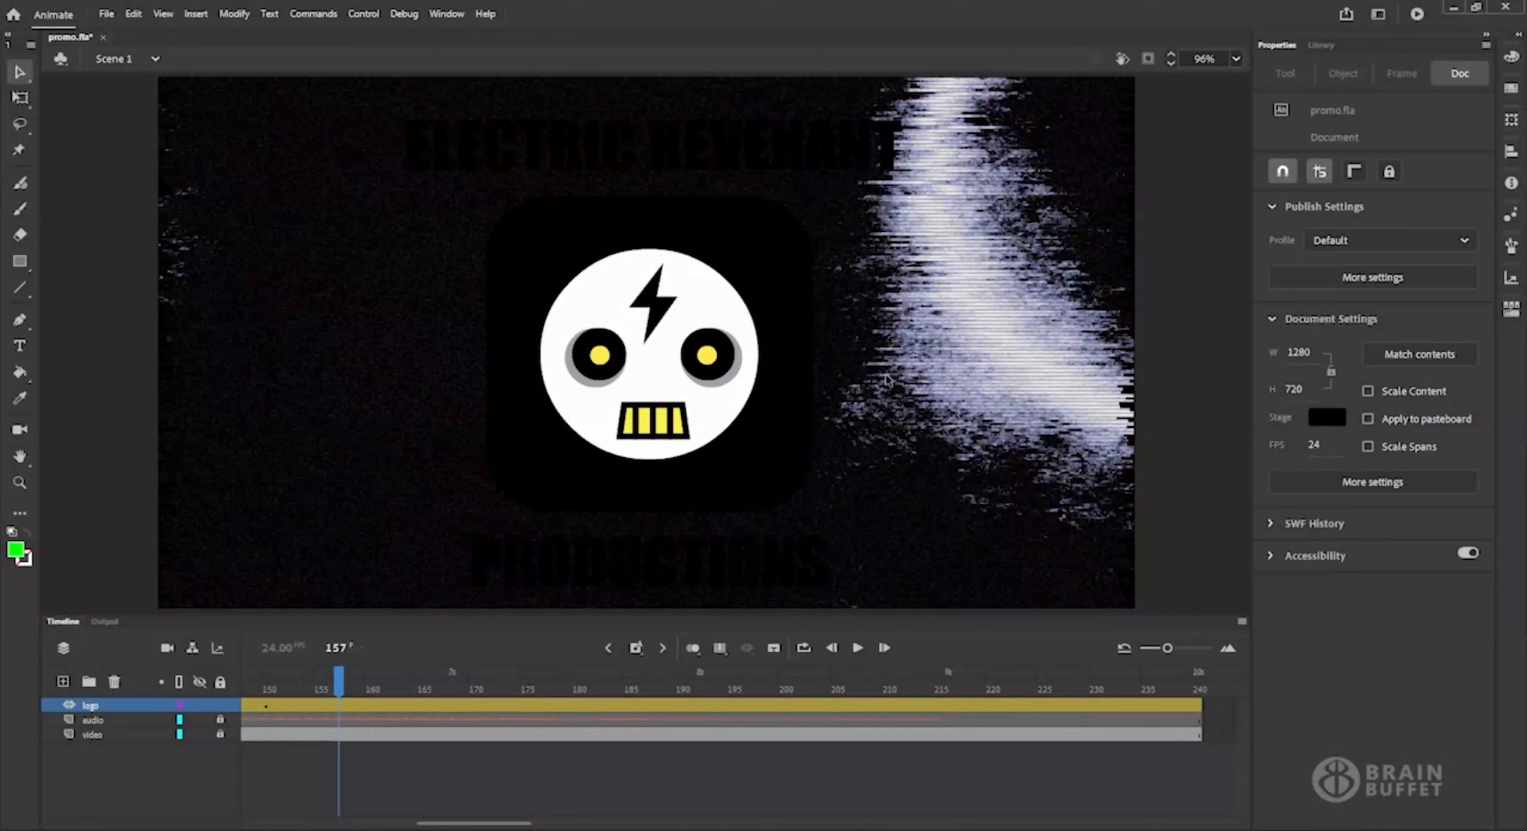
left_click(1417, 14)
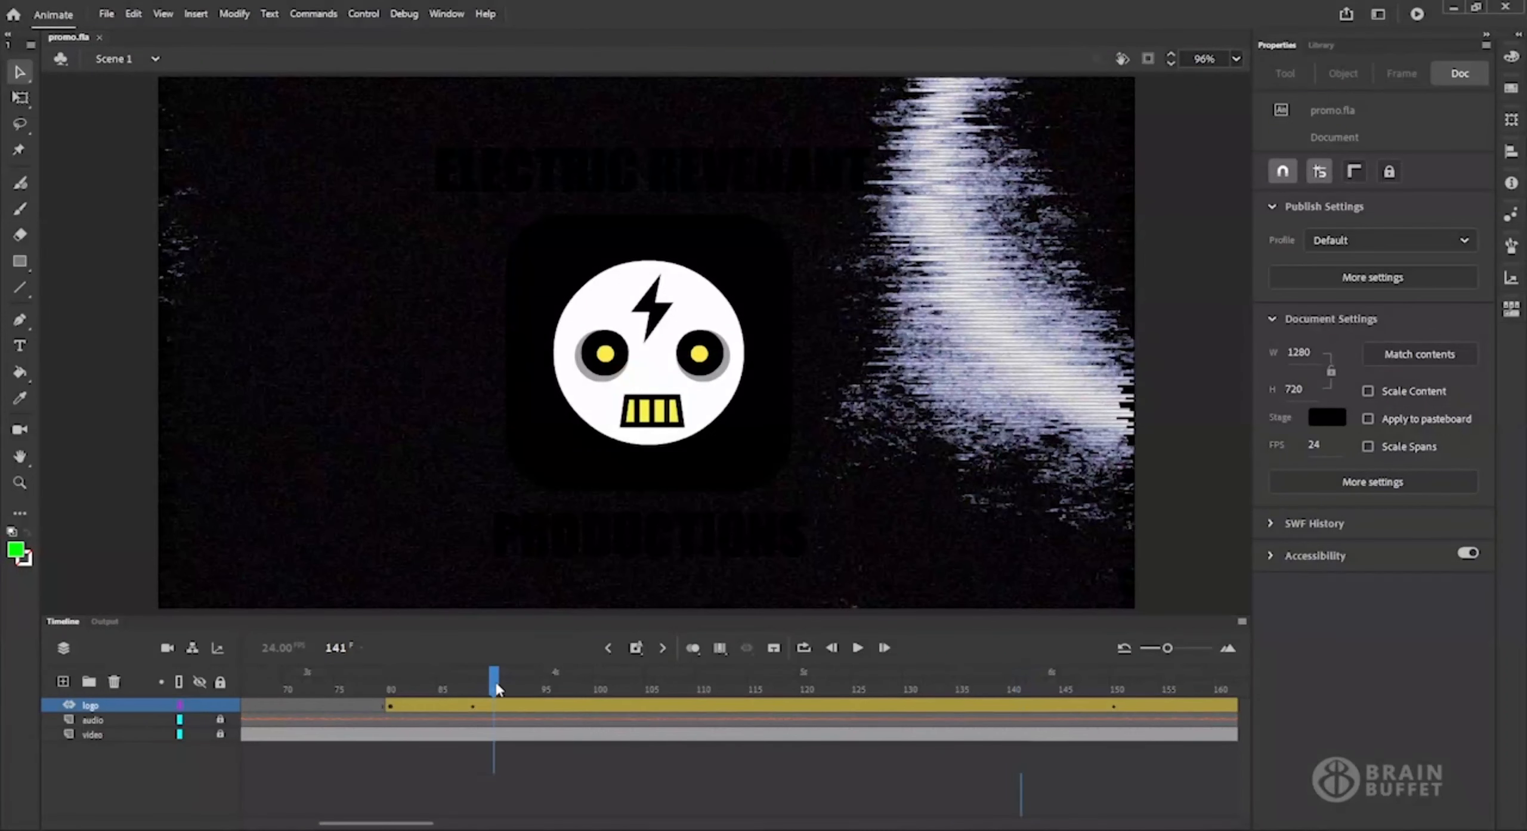
Enlarge the timeline area and open the motion graph of the logo layer's tween.
left_click(494, 686)
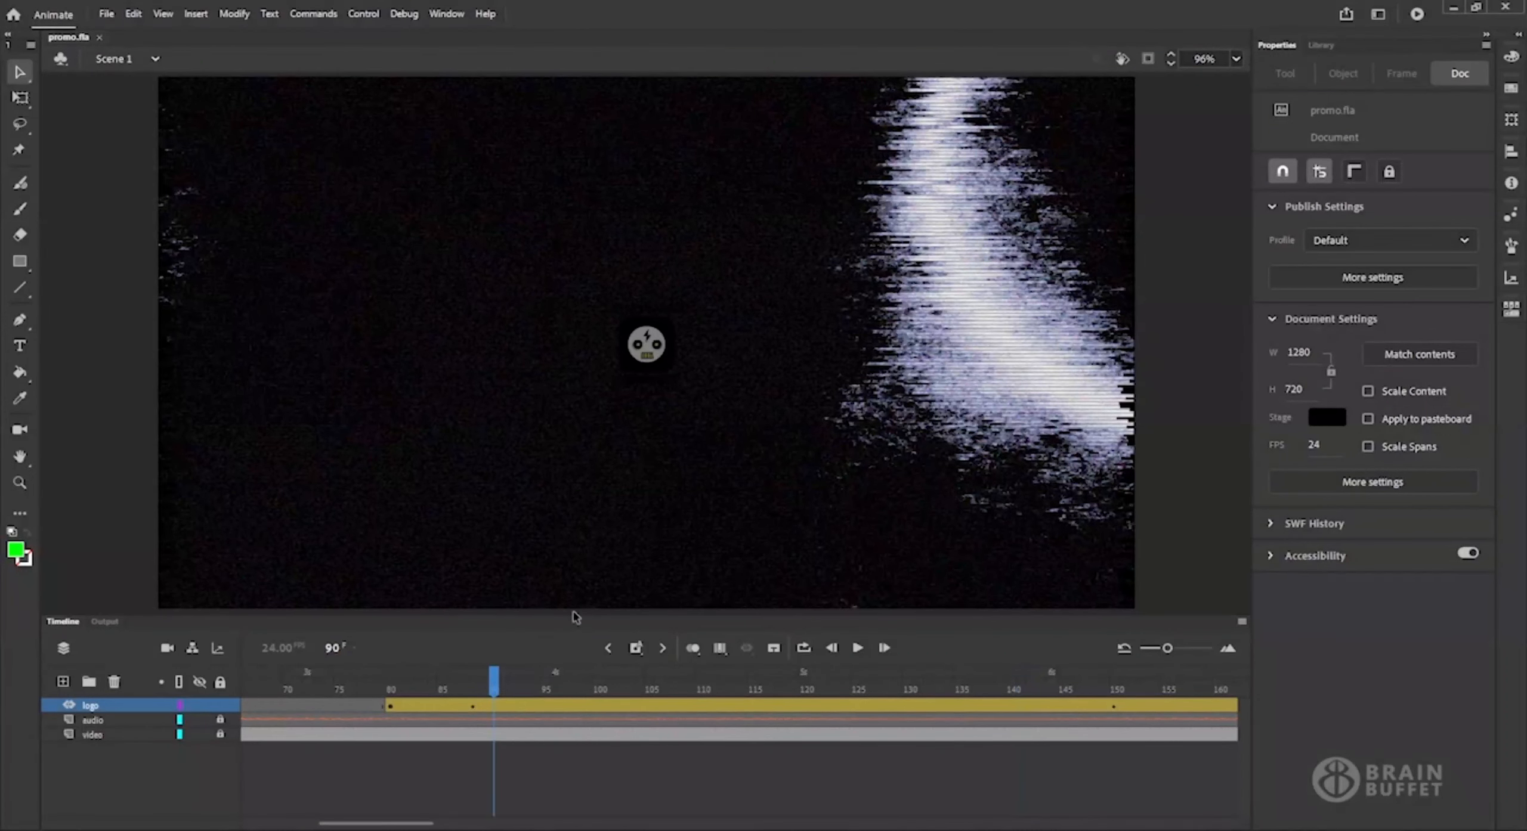
left_click_drag(579, 614, 587, 478)
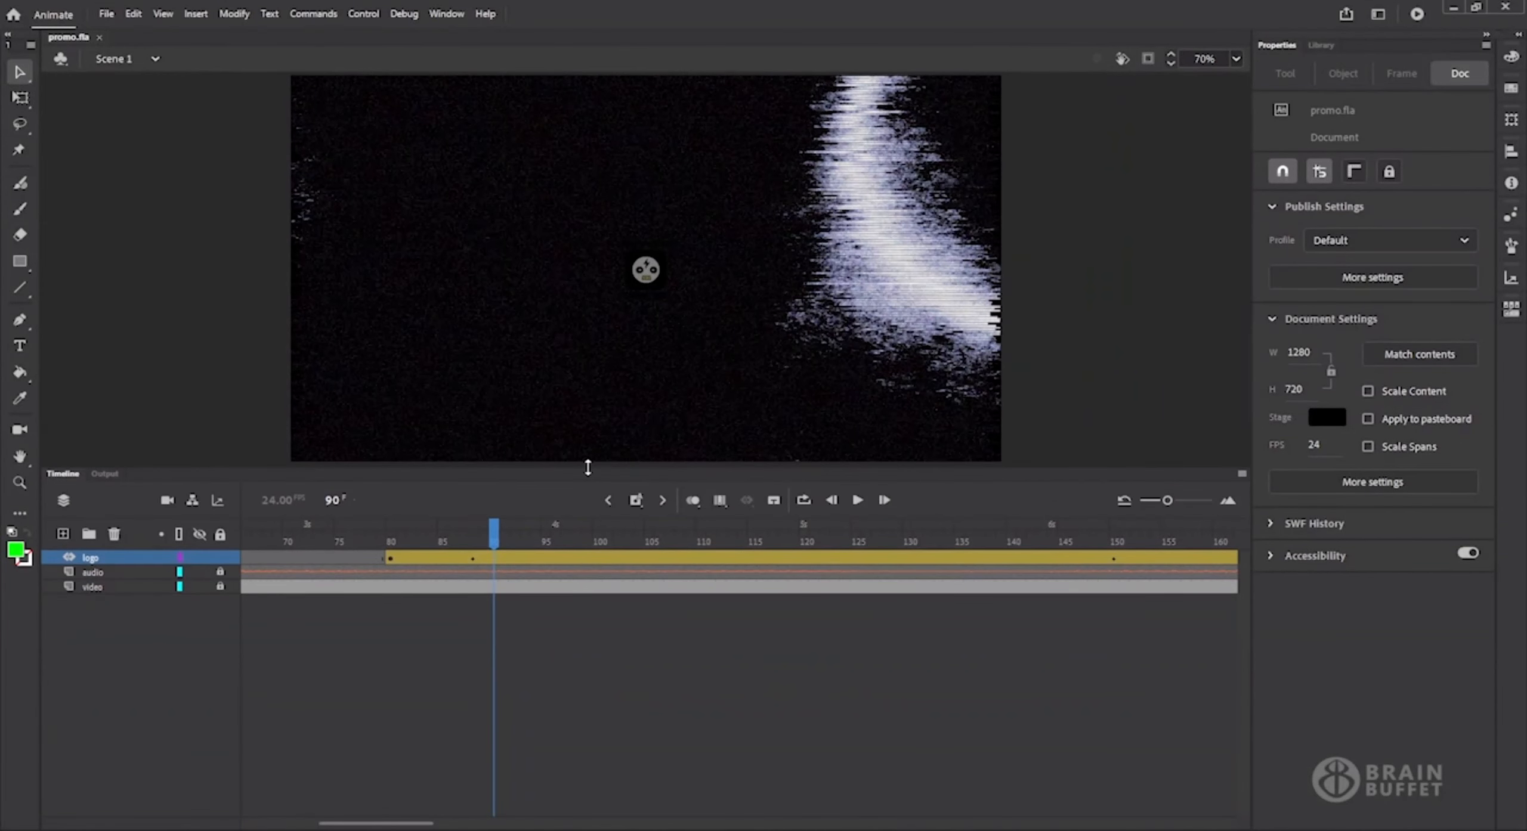
double_click(535, 559)
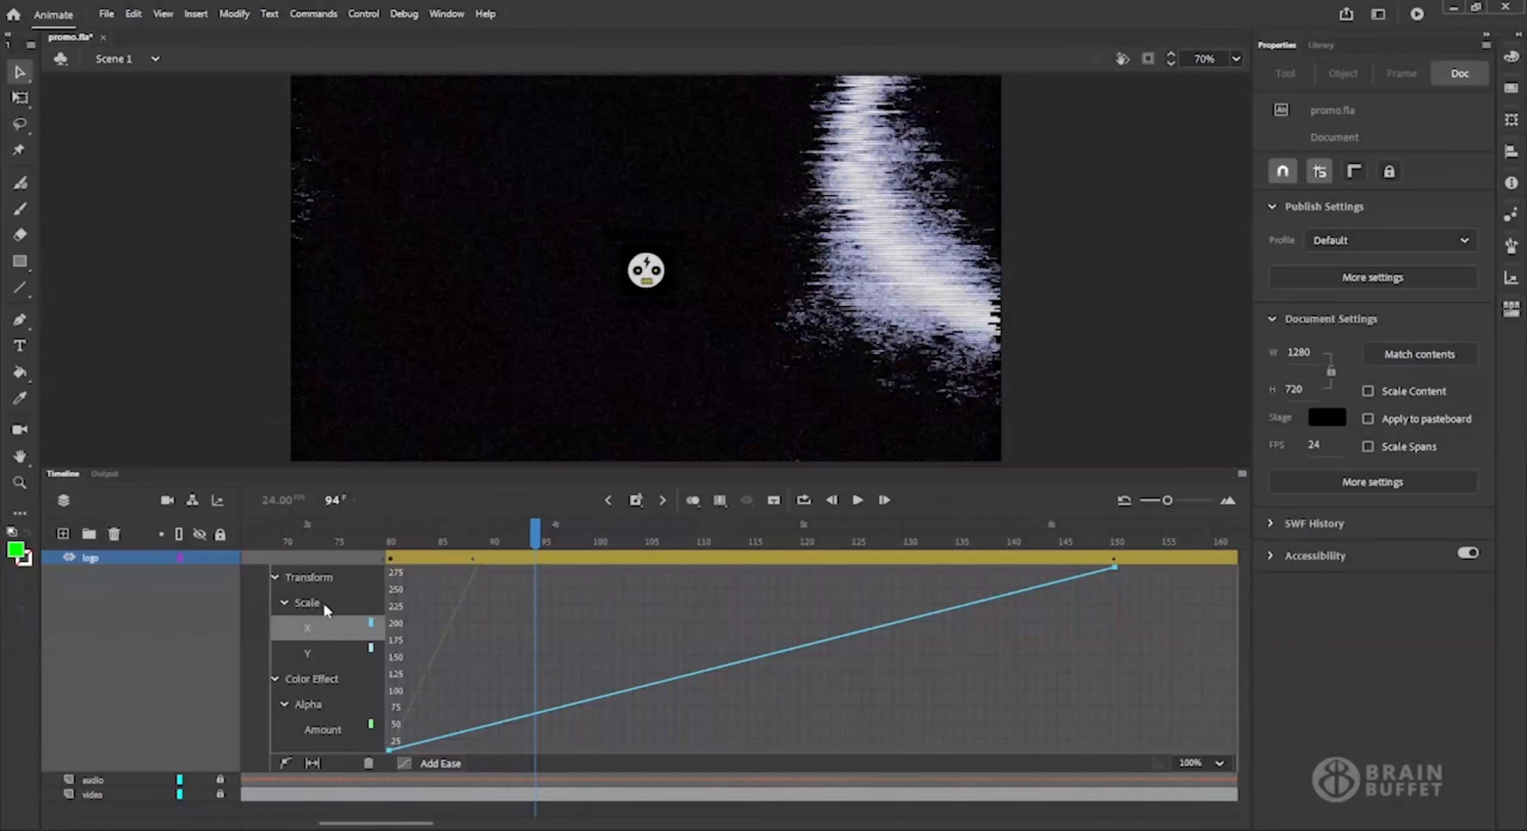
Examine the Scale X, Scale Y and Alpha Amount curves of the logo tween.
left_click(320, 648)
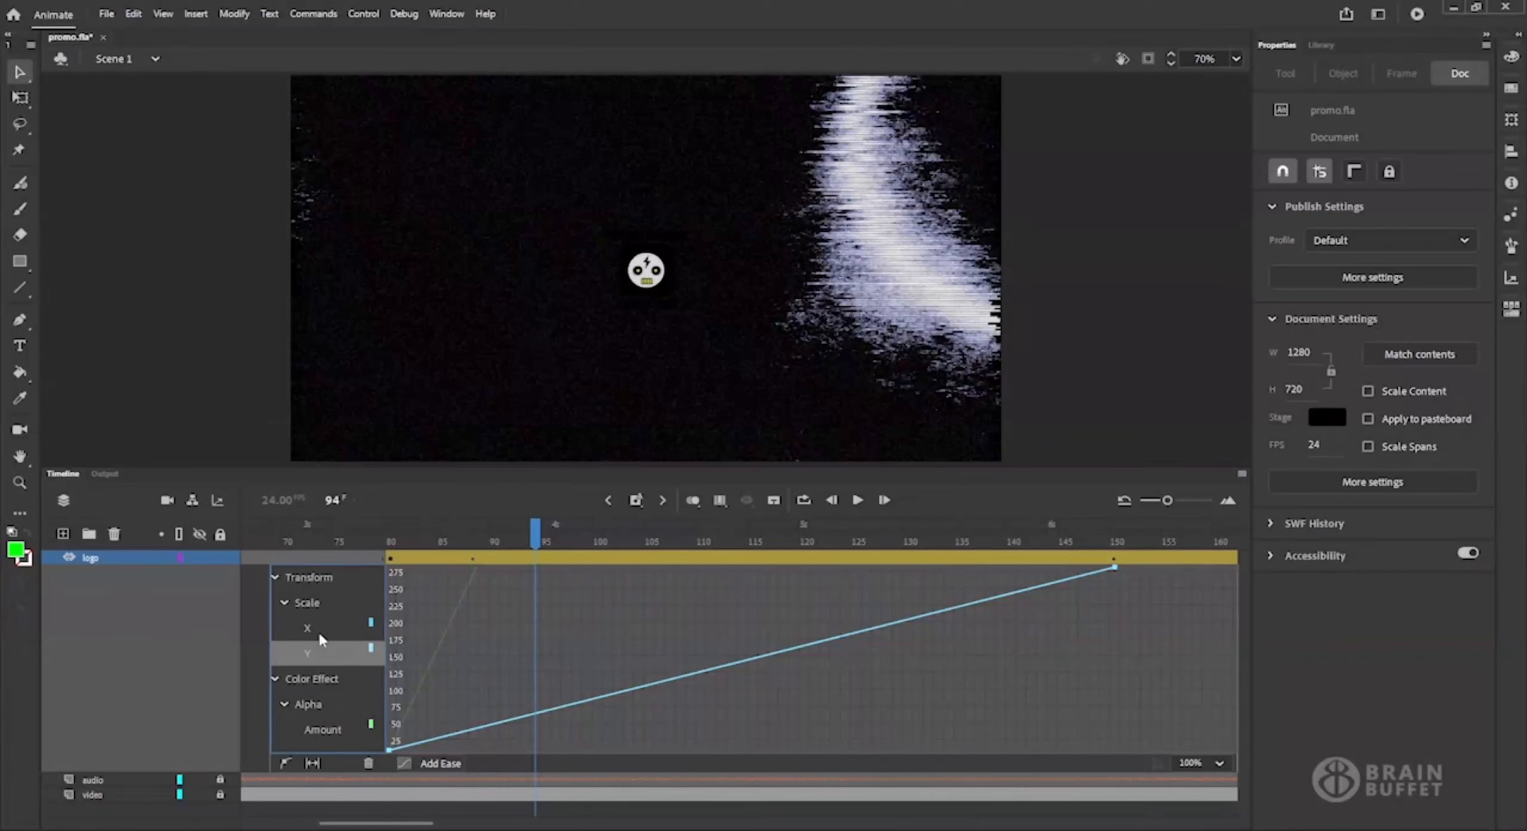
left_click(319, 634)
left_click(318, 654)
left_click(331, 729)
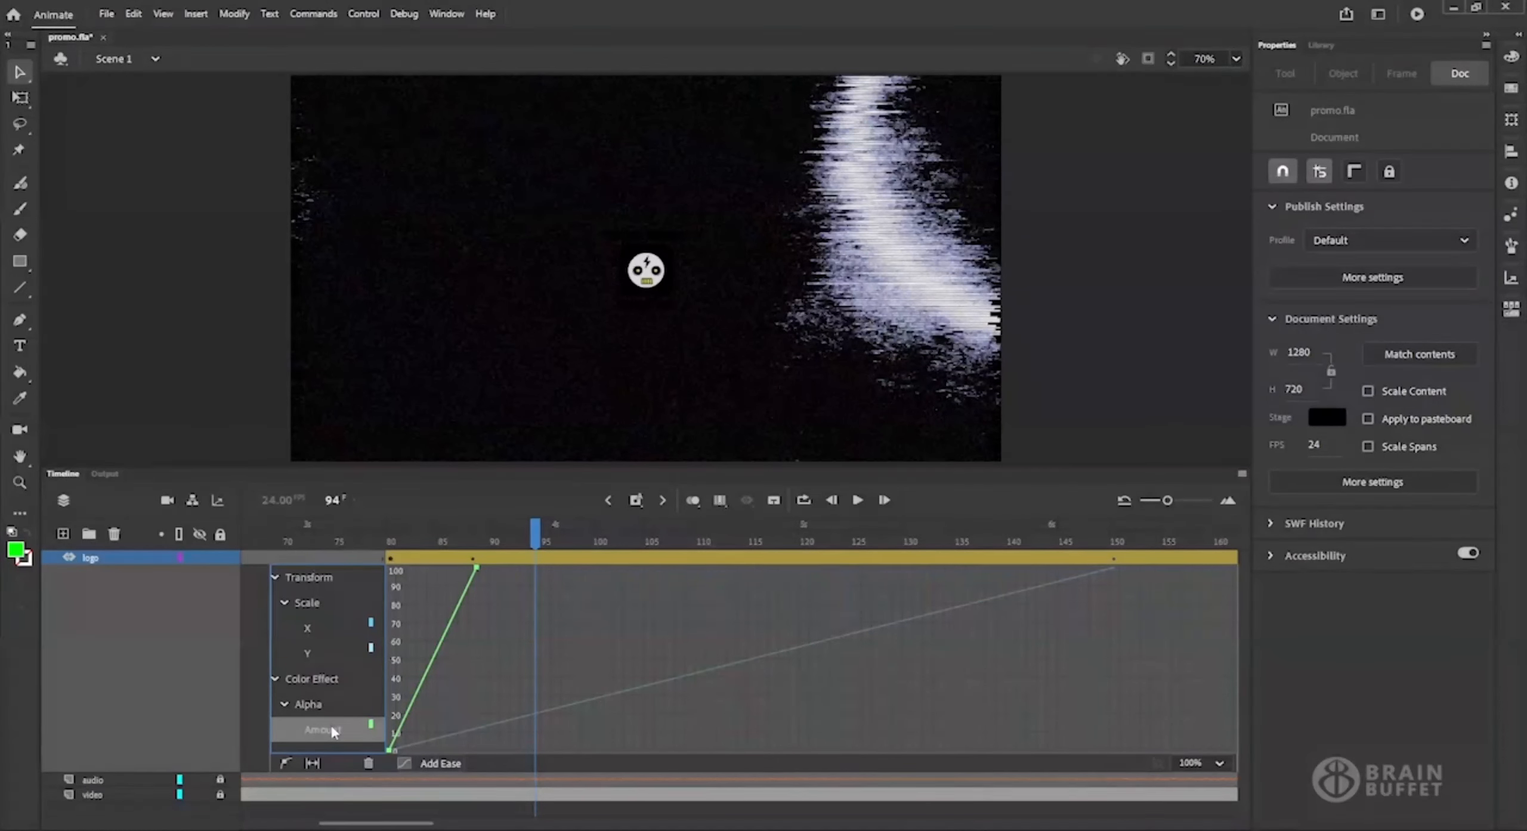
left_click(310, 606)
left_click(317, 633)
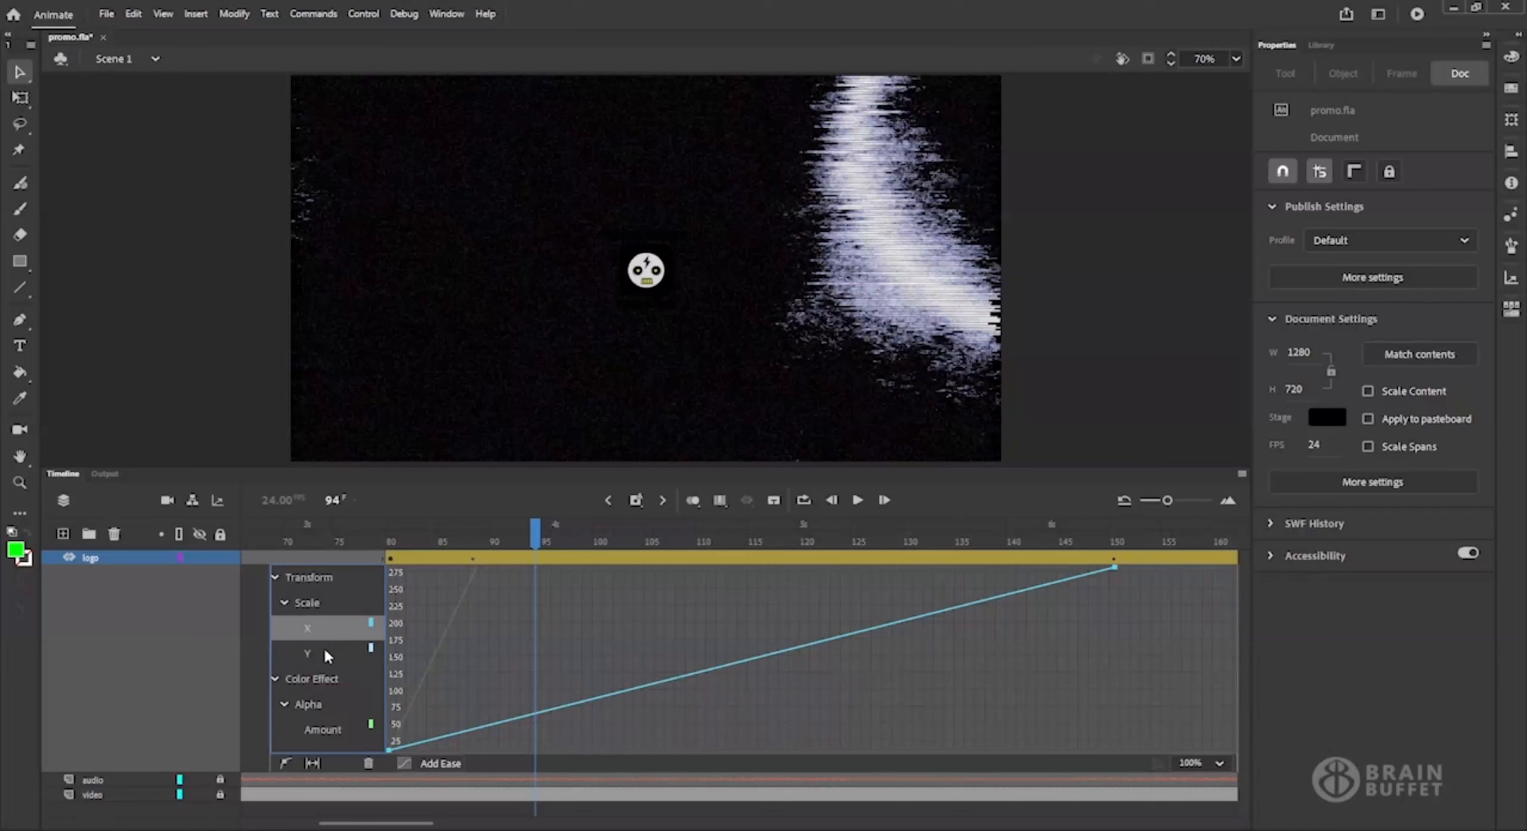
left_click(329, 648)
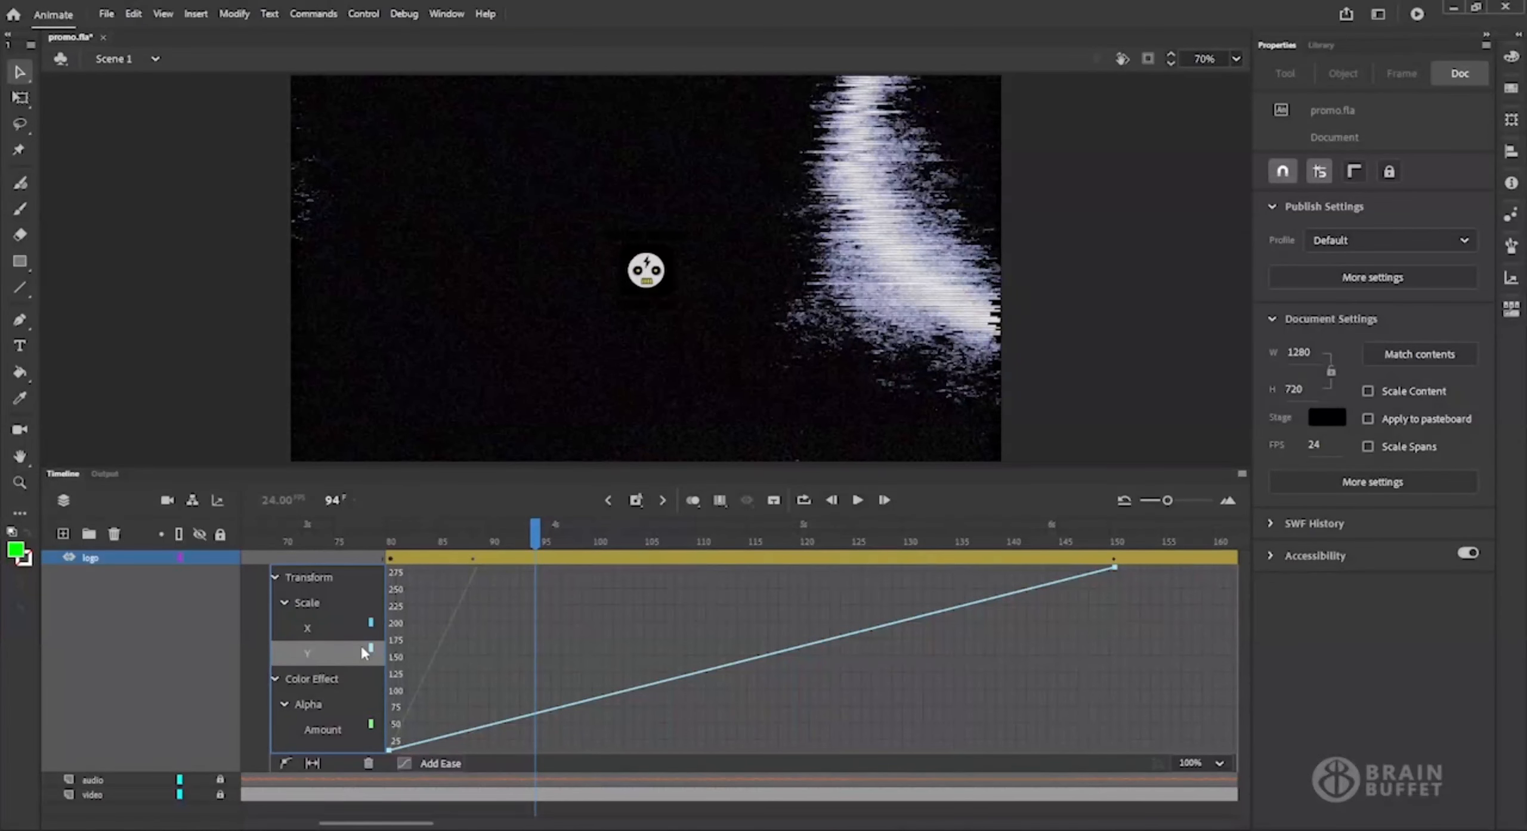
Add an anchor point to the Scale X curve and raise it to about 200% at frame 103, bending the curve upward.
left_click(336, 629)
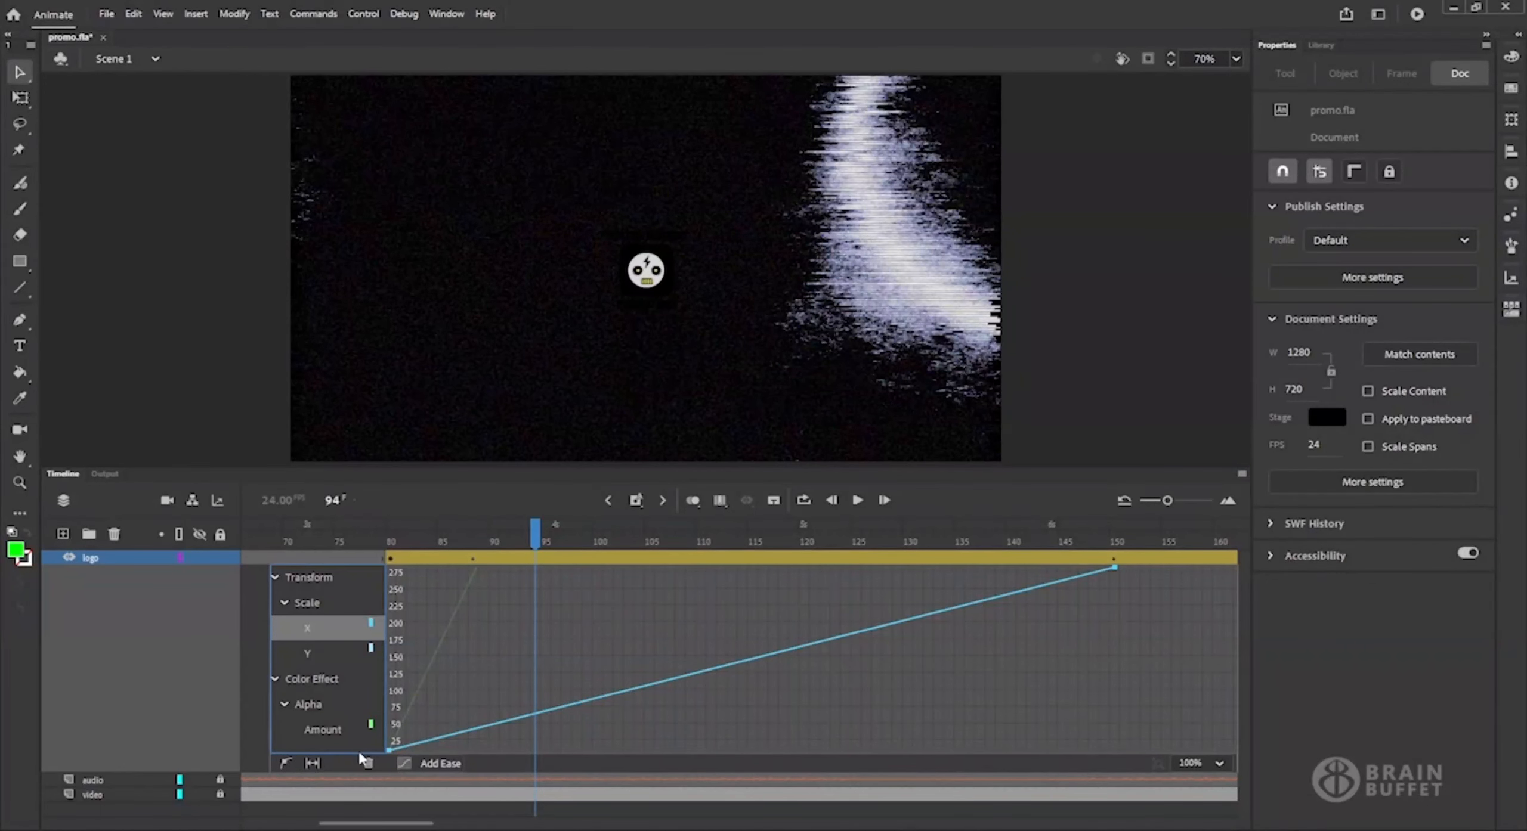
left_click(284, 763)
left_click_drag(700, 679, 630, 625)
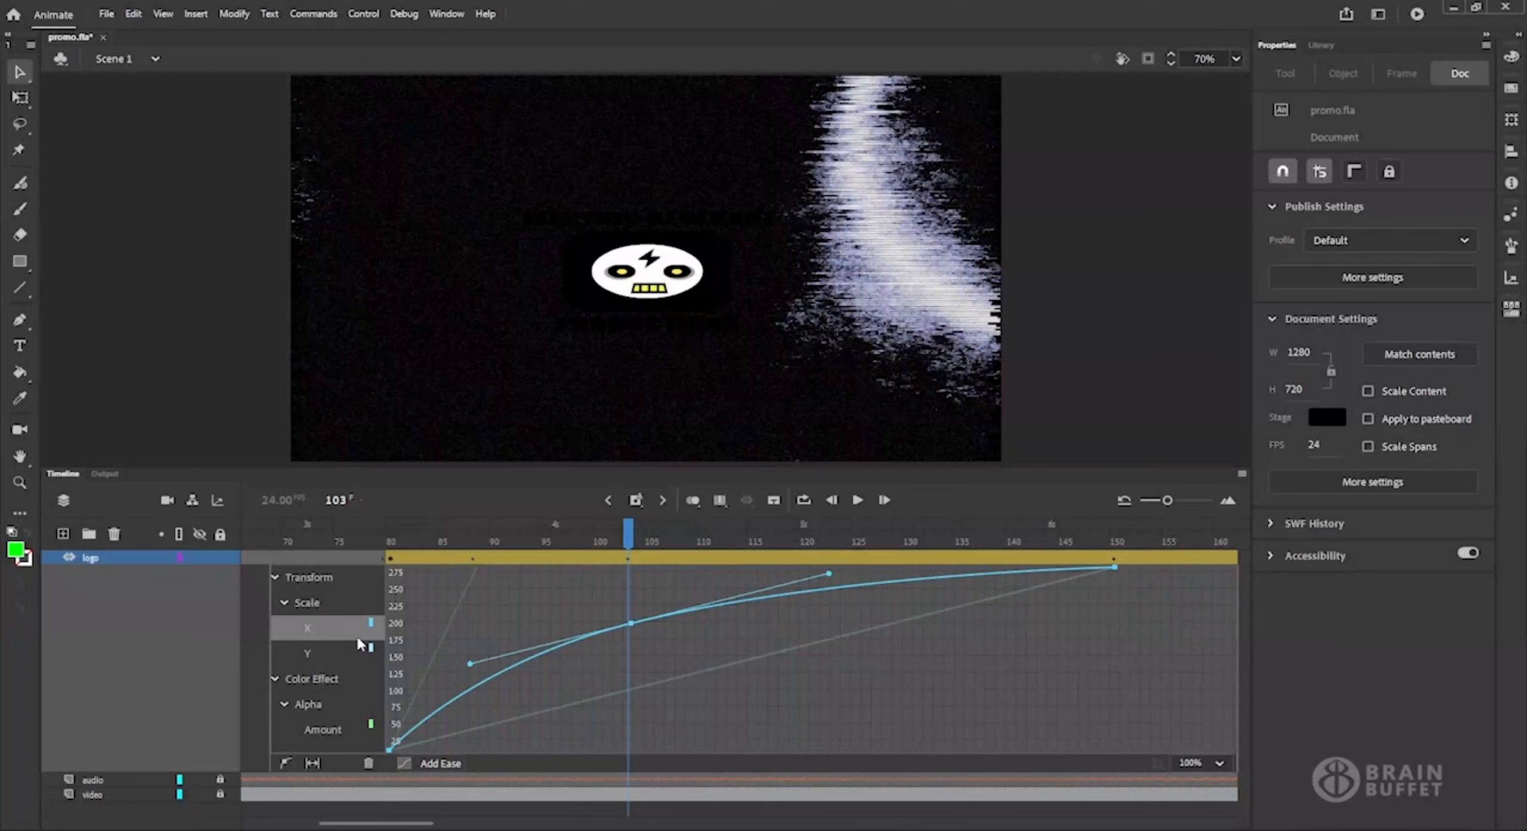
Add an anchor point to the Scale Y curve and raise it to about 200% at frame 103, matching the Scale X curve.
left_click(315, 655)
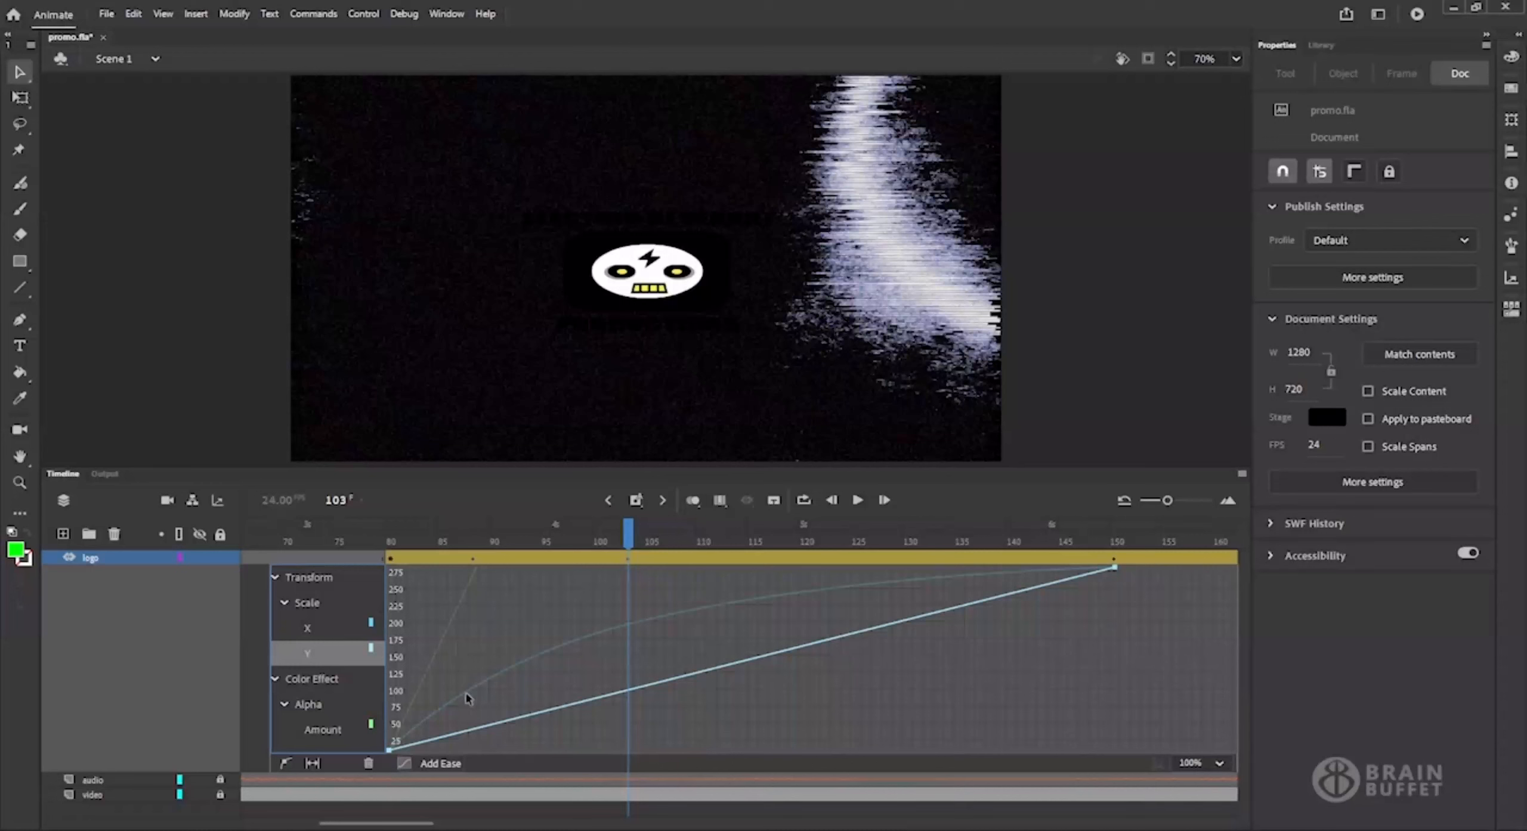
left_click(286, 764)
left_click(654, 688)
left_click_drag(654, 689, 632, 627)
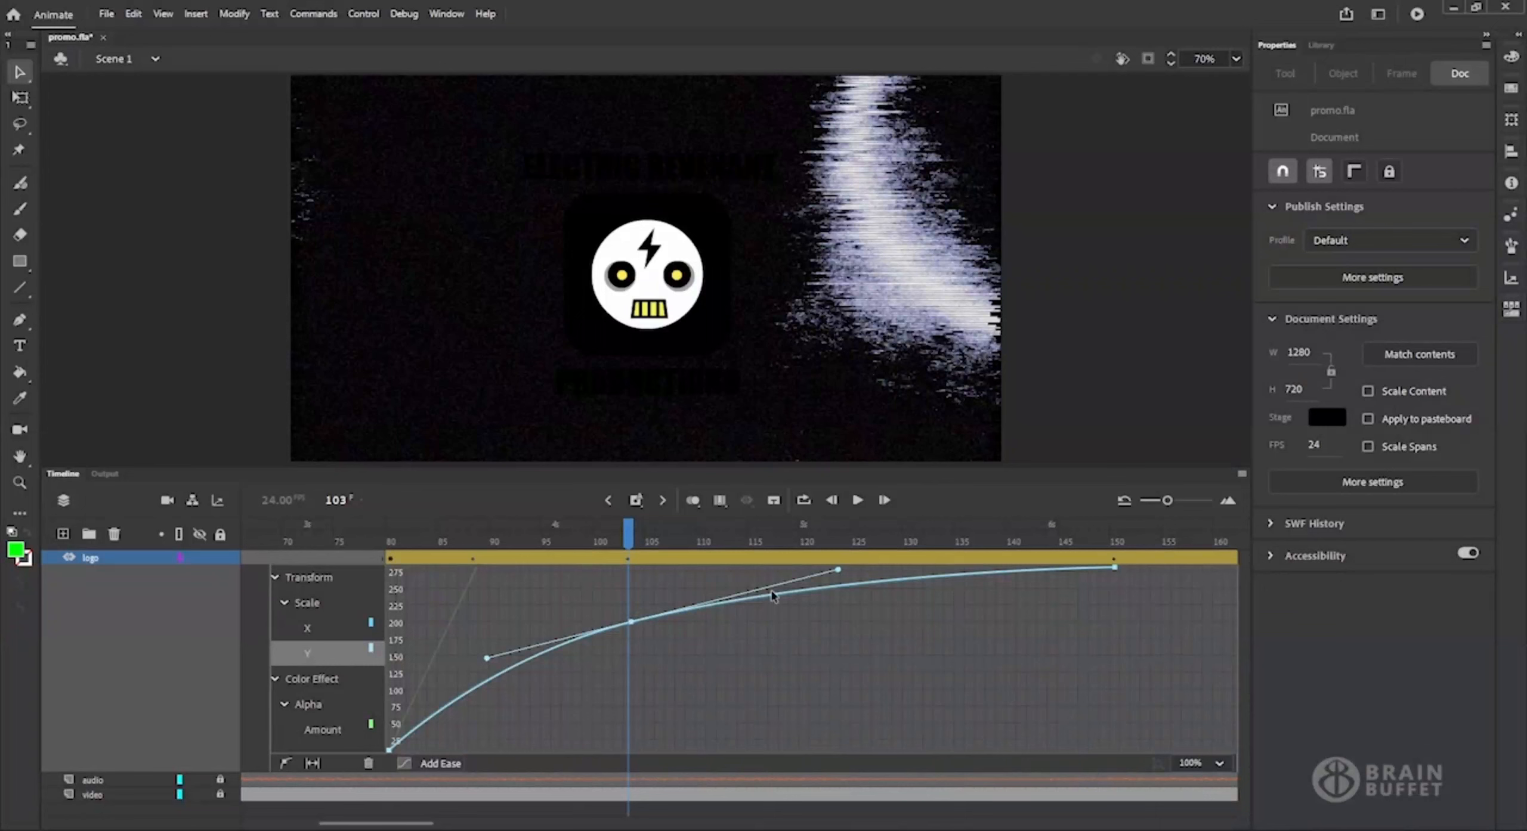
Play back the logo's eased growth from frame 79 and scrub through the tween to check it.
left_click(378, 540)
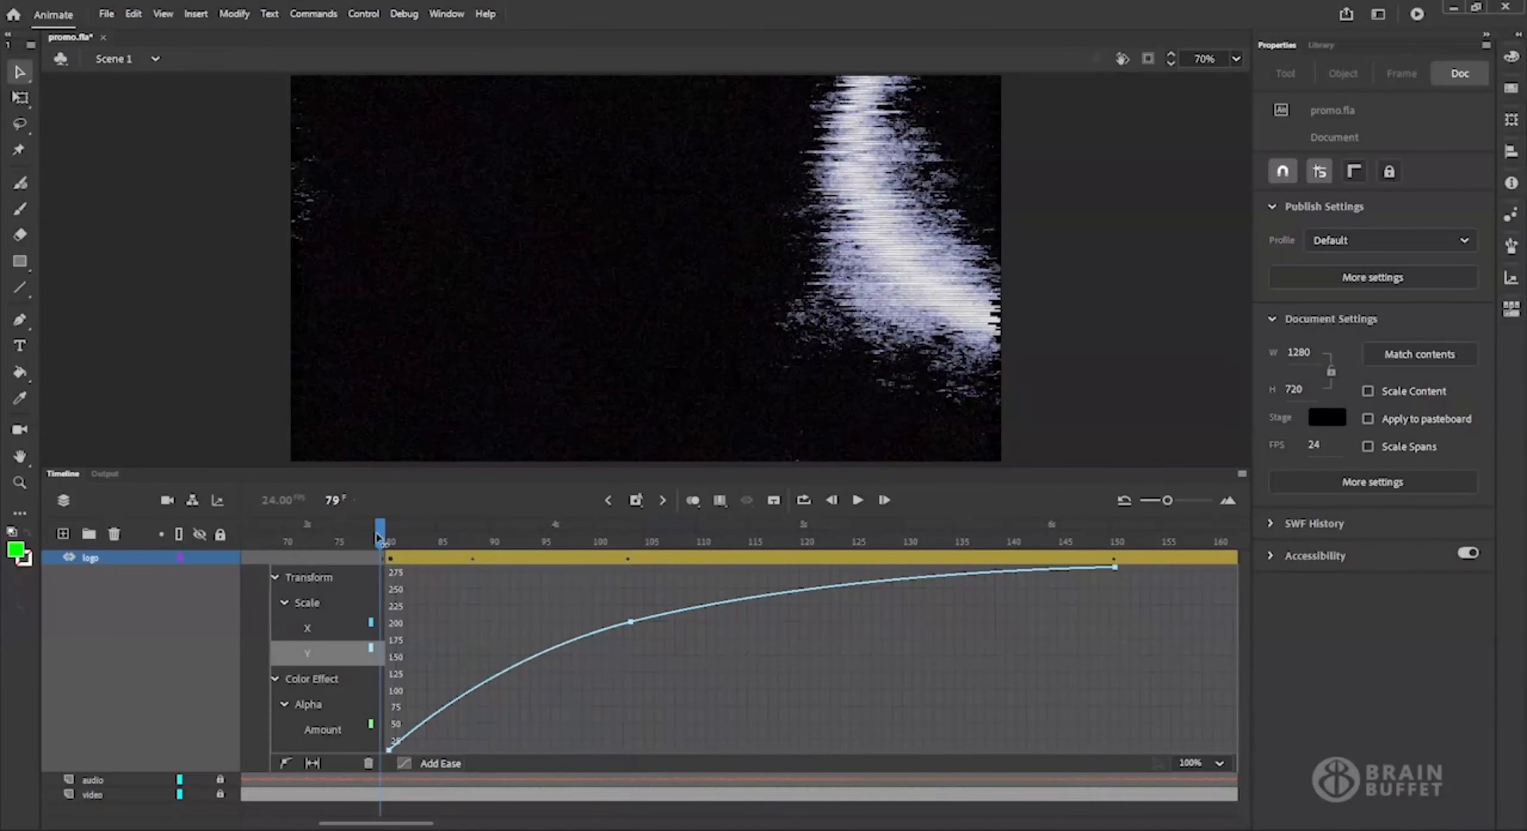
left_click(857, 501)
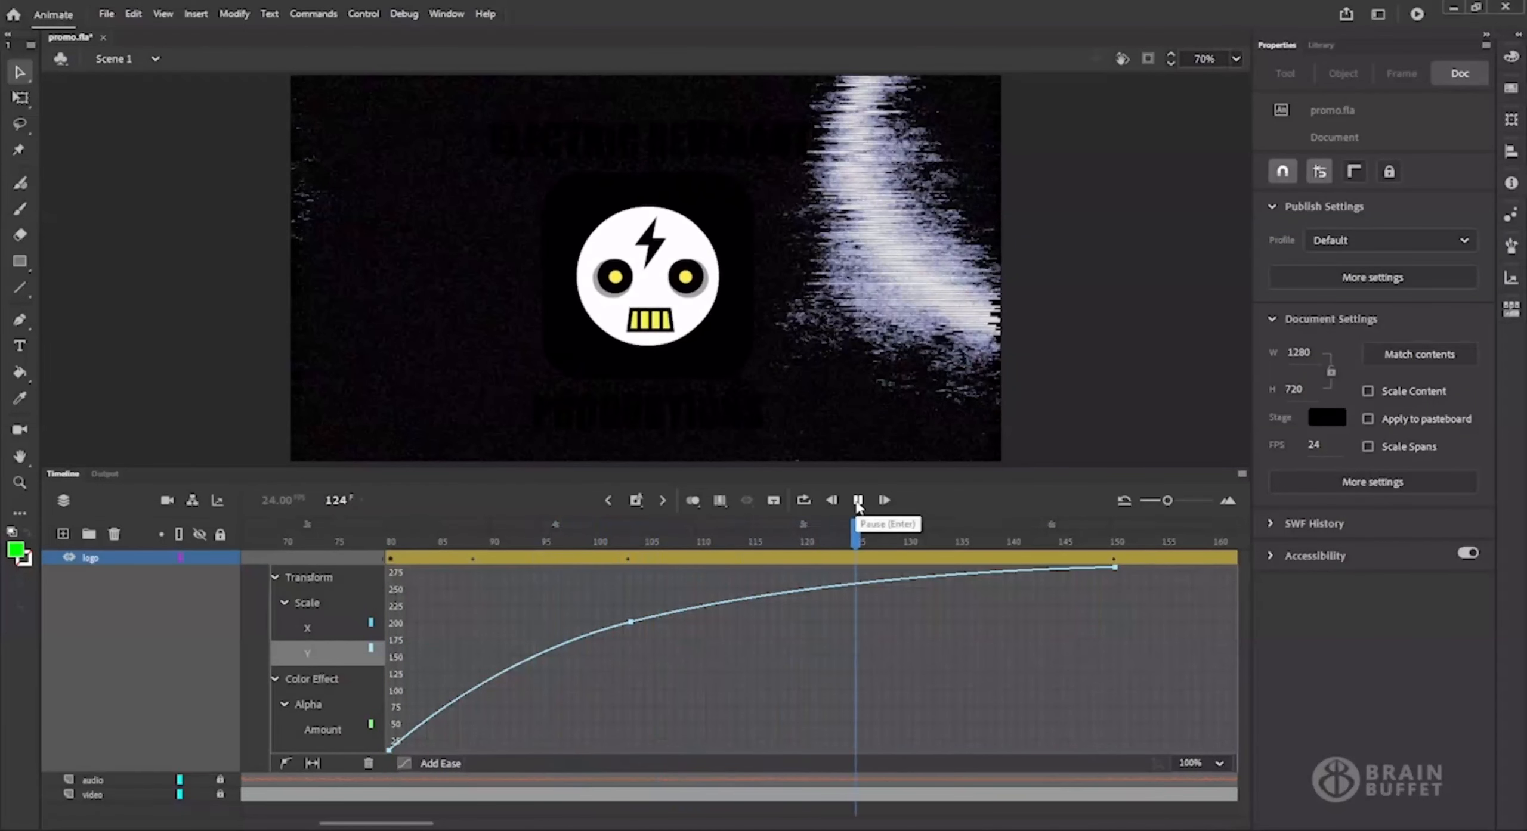
left_click(858, 501)
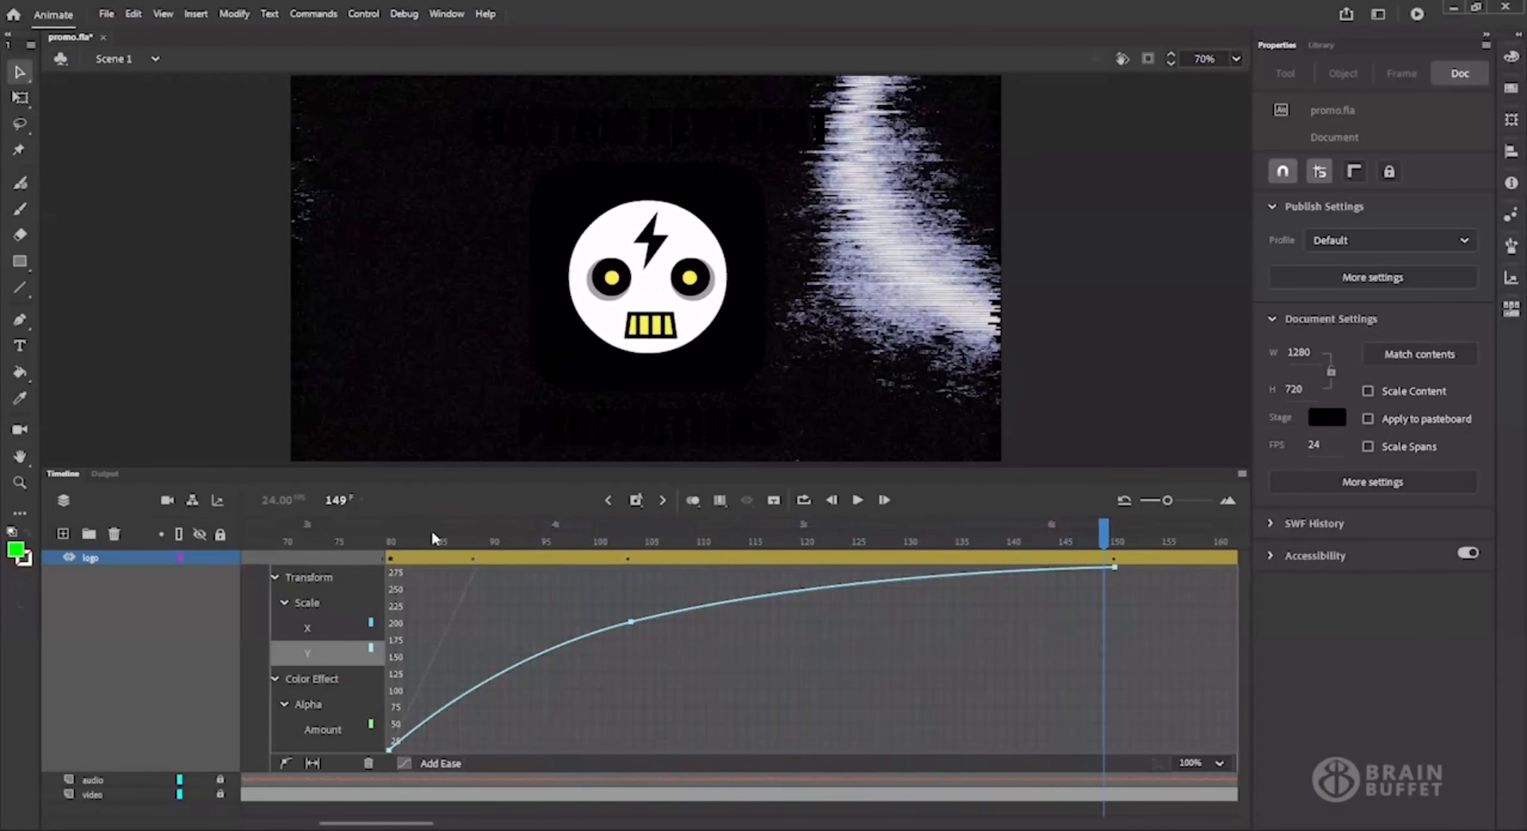
left_click_drag(434, 543, 948, 537)
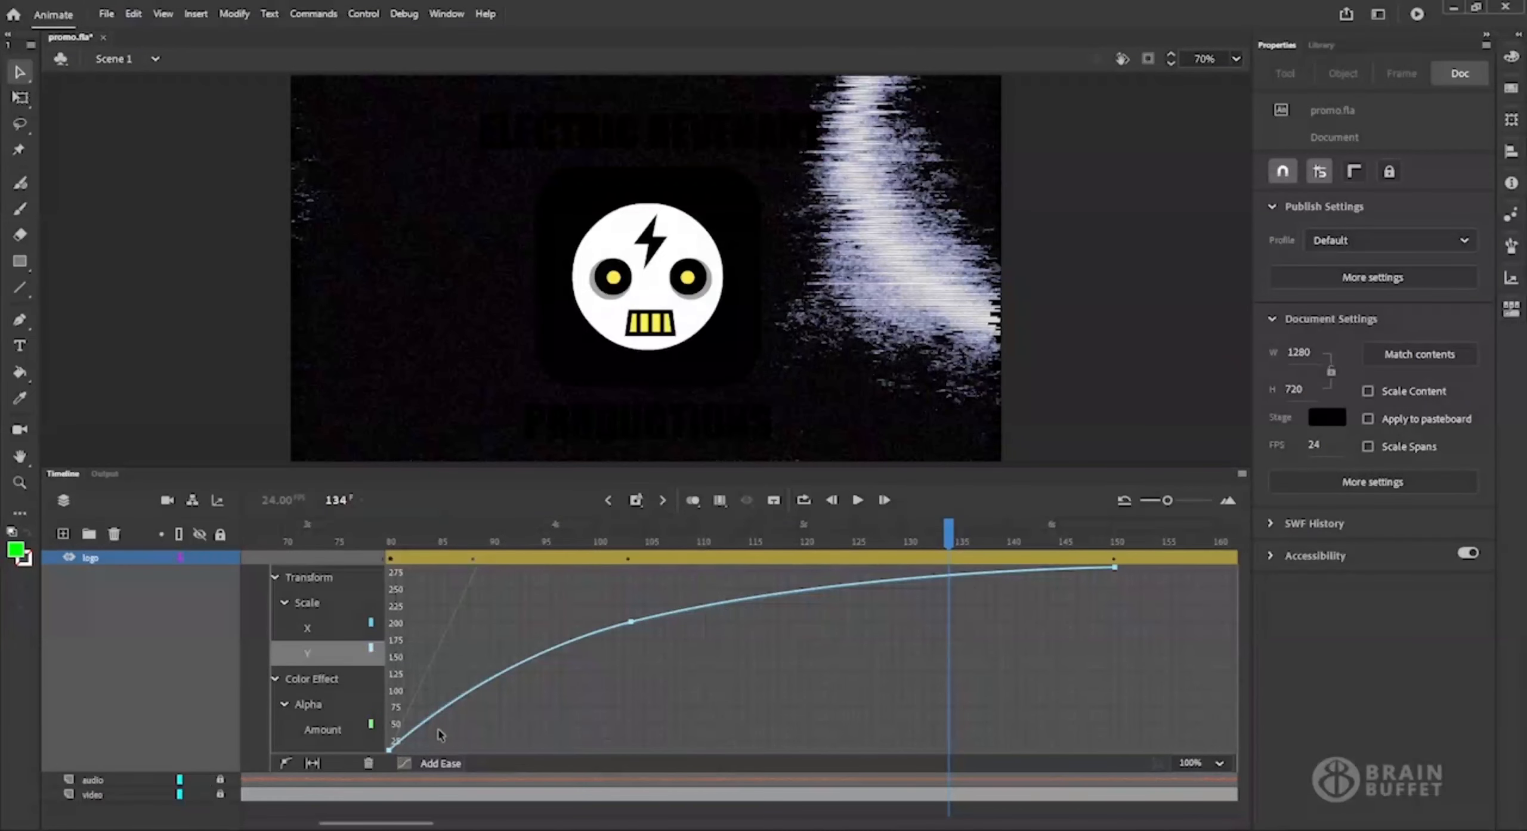
Try an anchor point on the Alpha Amount curve at about 33%, and at about 55% near frame 83, previewing the fade.
left_click(325, 732)
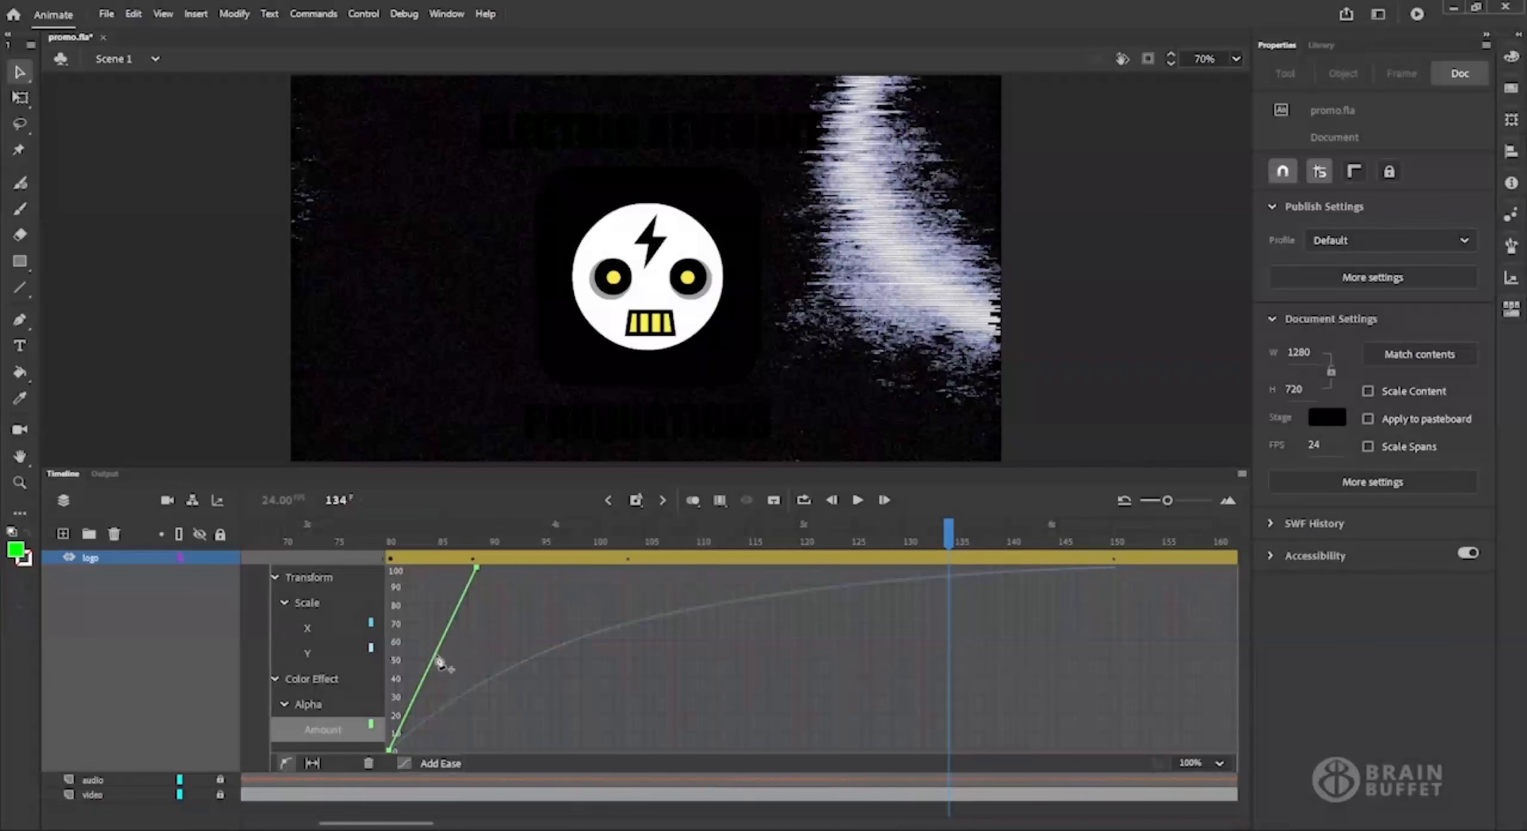
left_click_drag(439, 662, 440, 695)
left_click_drag(436, 544, 382, 555)
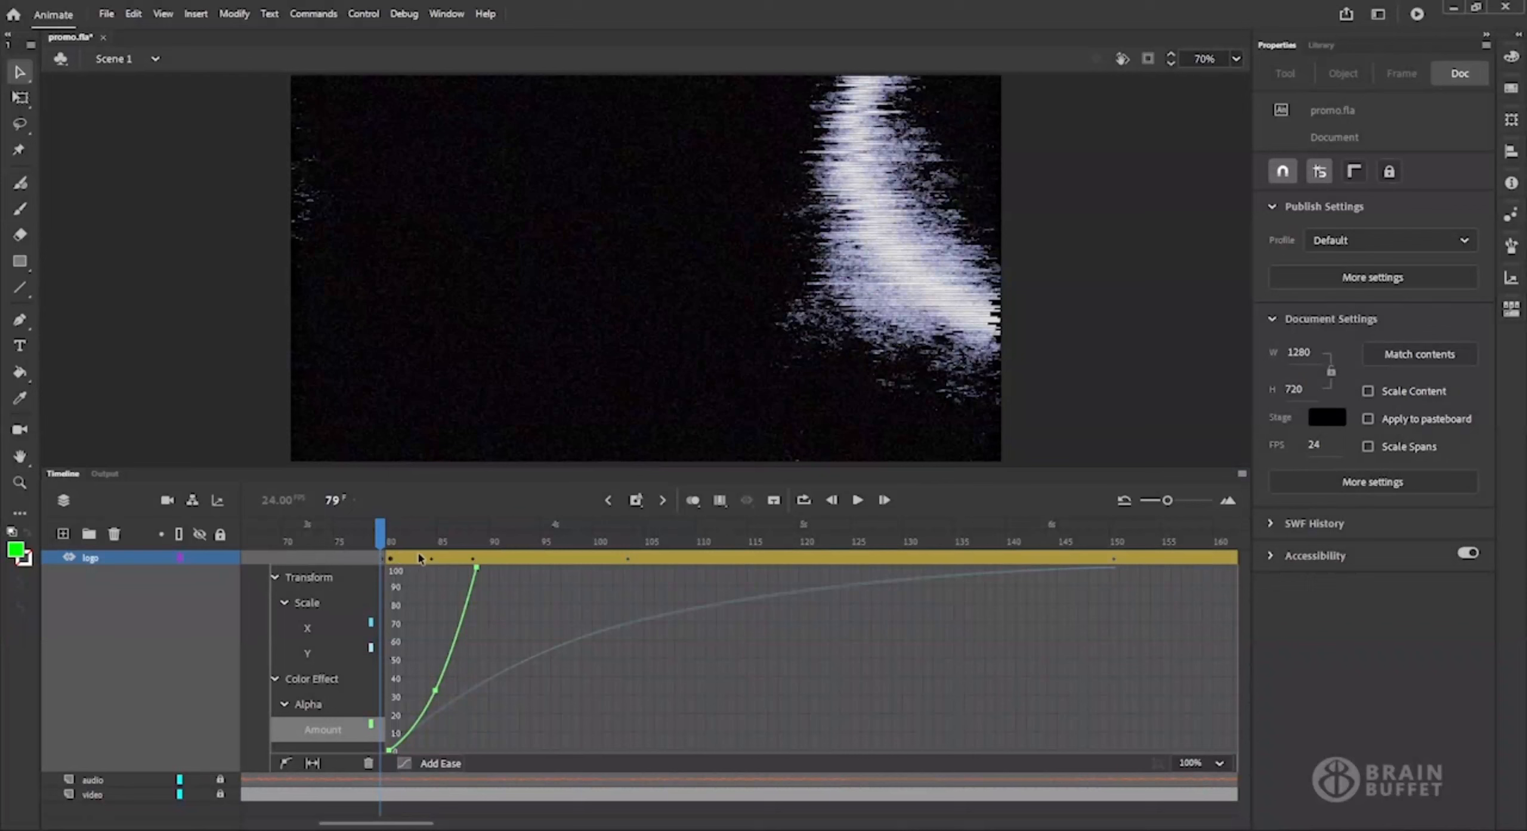
mouse_move(385, 543)
left_mouse_down()
mouse_move(447, 544)
mouse_move(411, 545)
left_mouse_up()
left_click_drag(436, 691, 425, 652)
left_click_drag(417, 544, 473, 547)
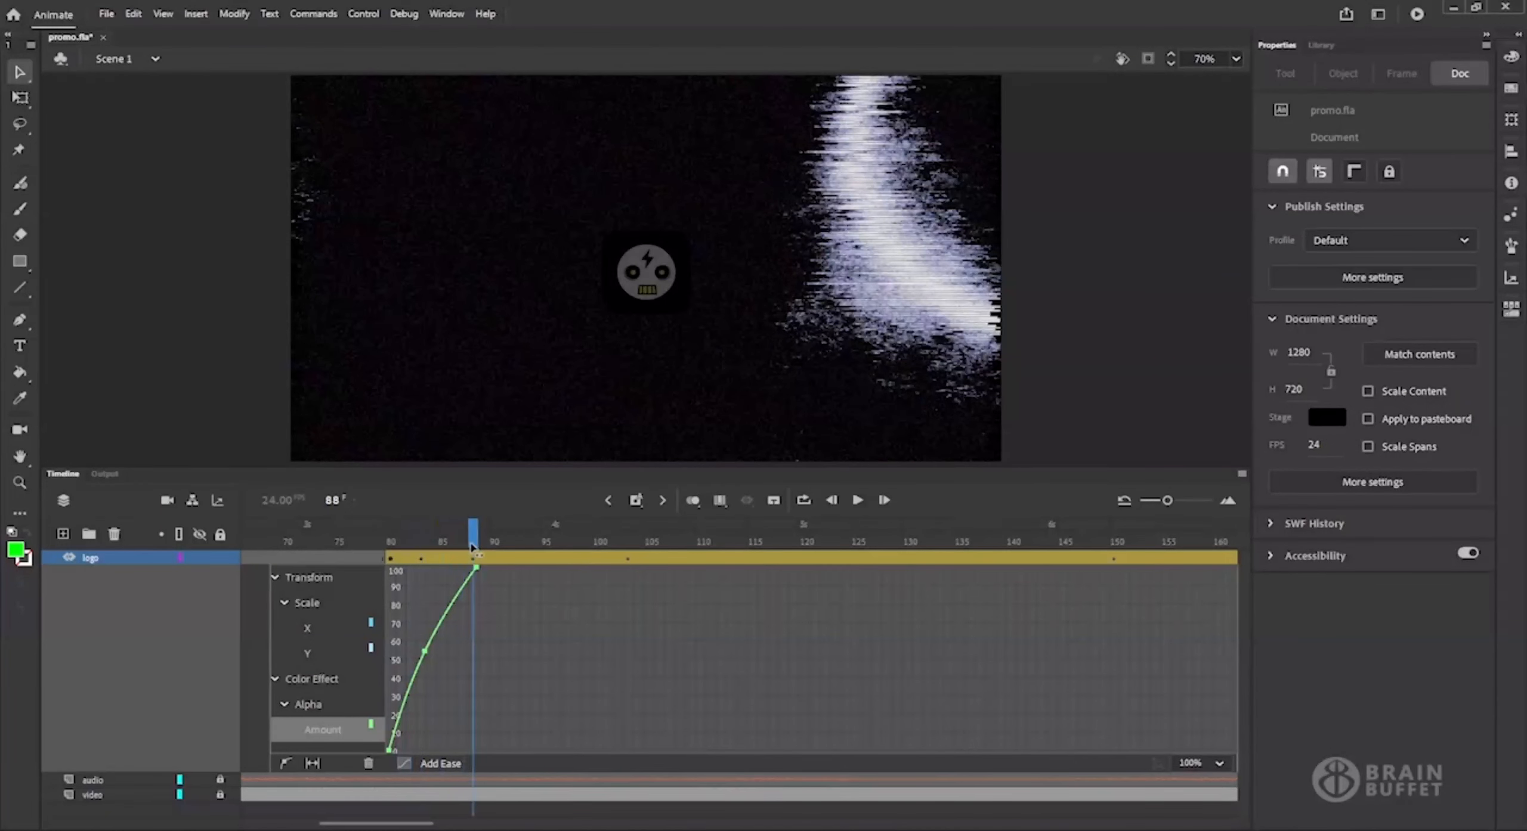
Try moving the Alpha Amount anchor point up to about 75% near frame 81 and scrub through the fade-in.
left_click(425, 651)
left_click_drag(428, 656, 439, 709)
left_click_drag(432, 537, 370, 544)
left_click(434, 706)
left_click_drag(434, 706, 409, 614)
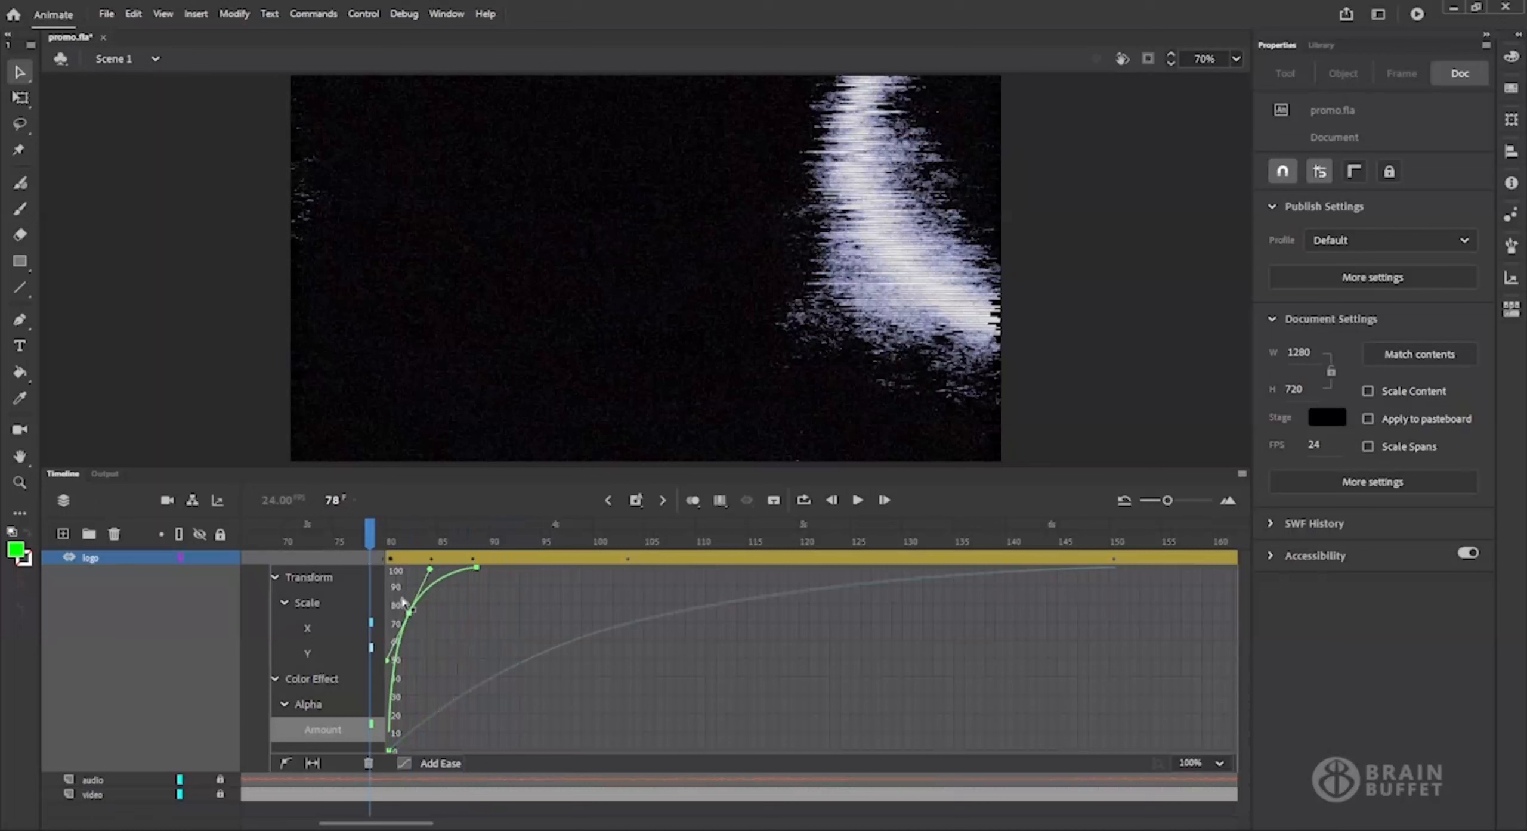
left_click_drag(398, 543, 482, 552)
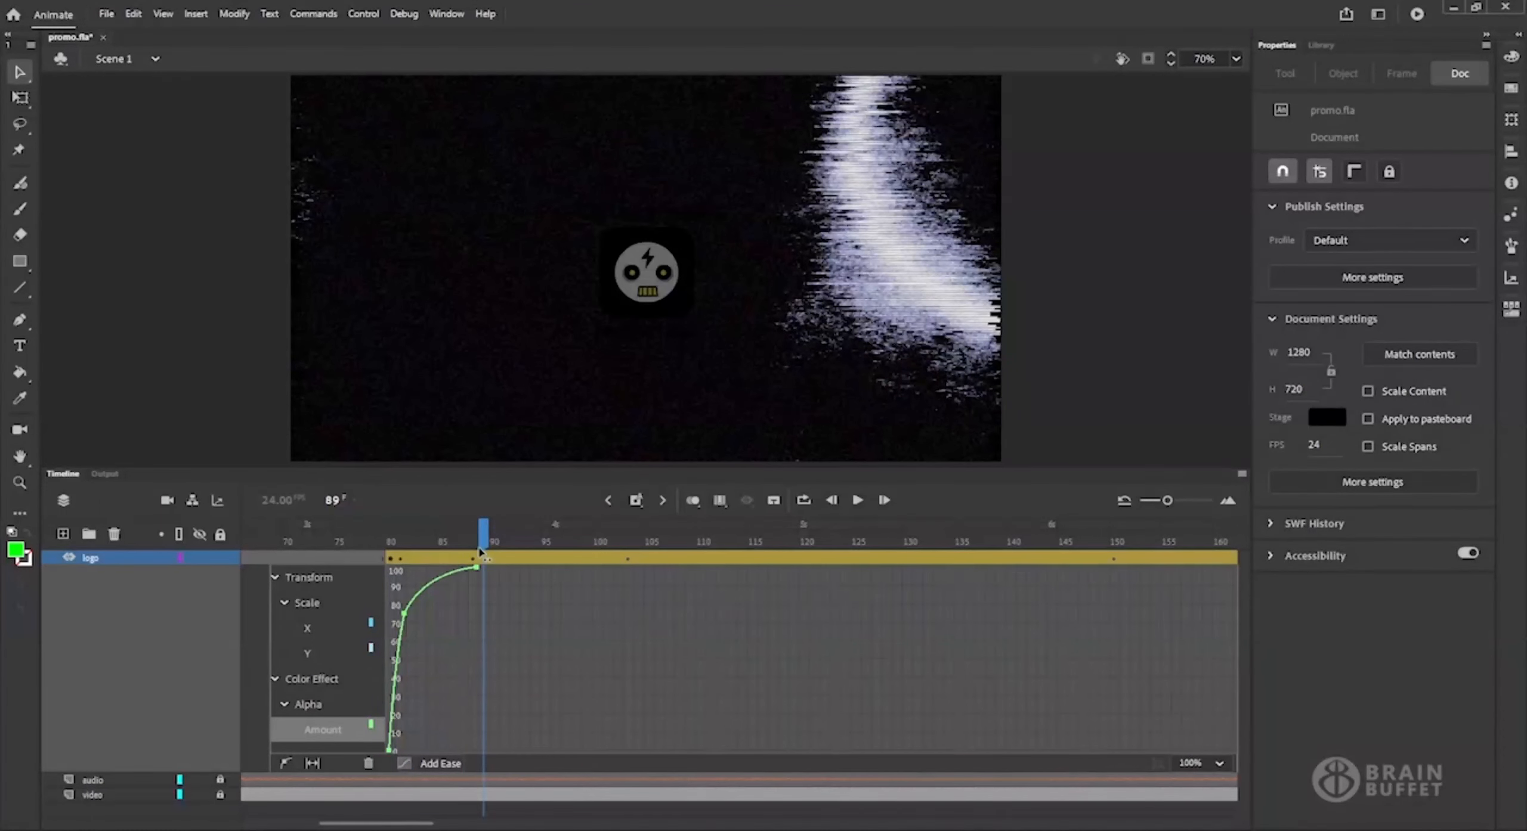
Copy the Alpha Amount curve and remove its added anchor point to restore the straight line.
left_click(405, 615)
right_click(406, 619)
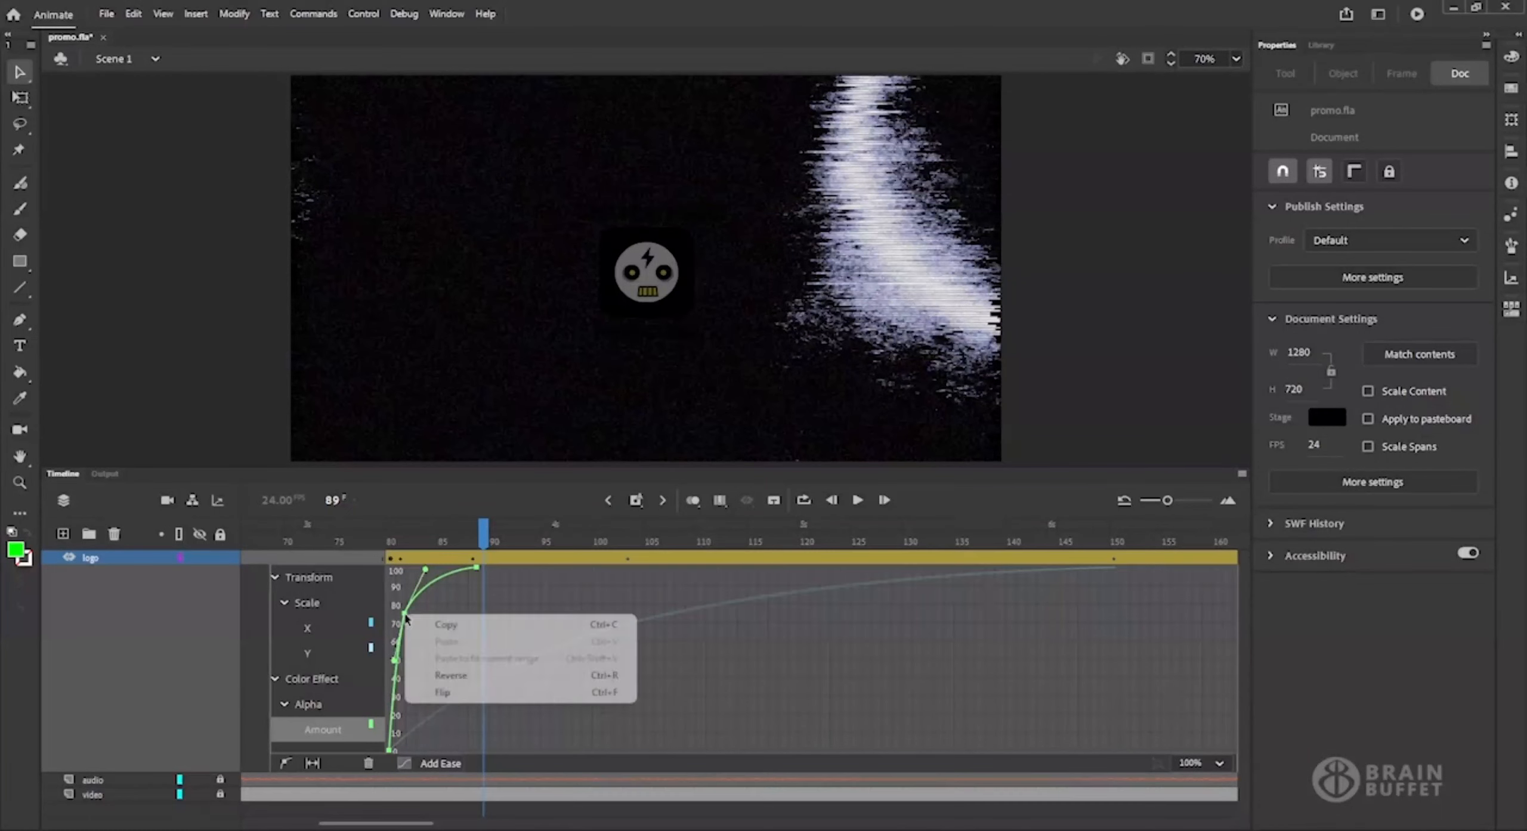
left_click(474, 625)
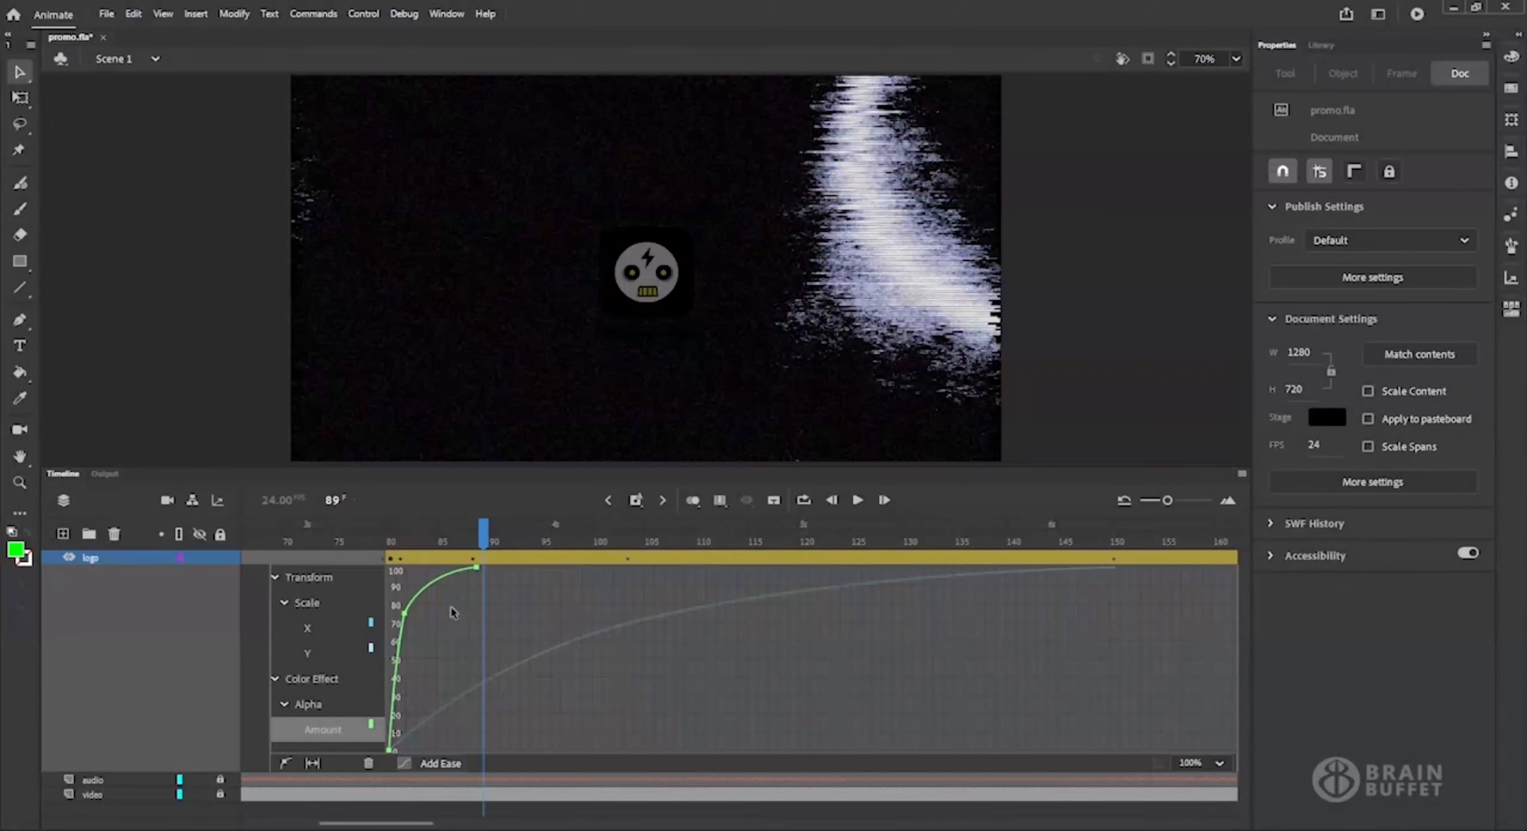
left_click(404, 615, "ctrl")
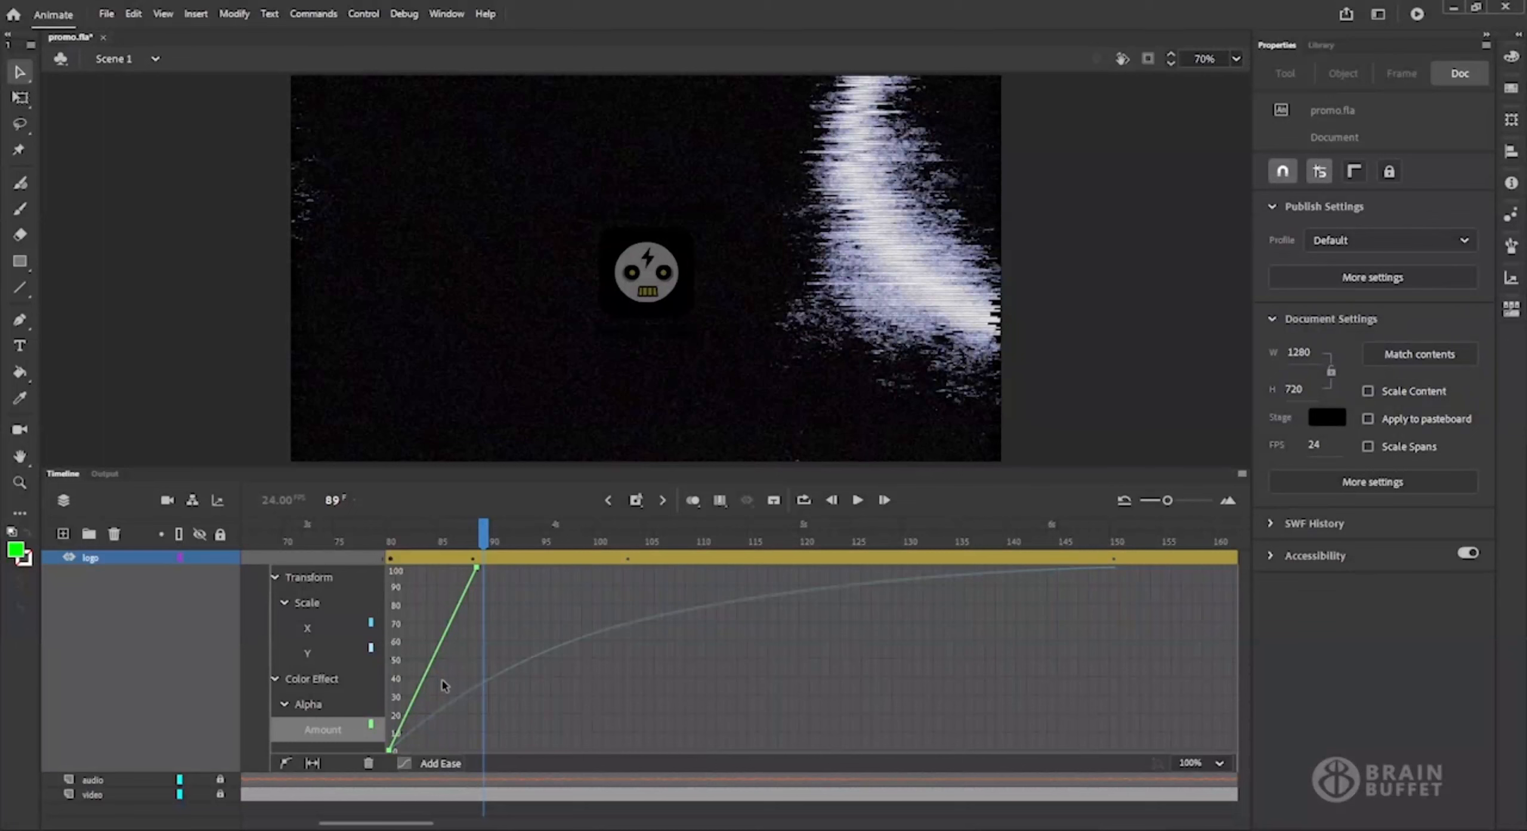
Look at the ease presets available for the Alpha Amount curve without applying one.
left_click(431, 764)
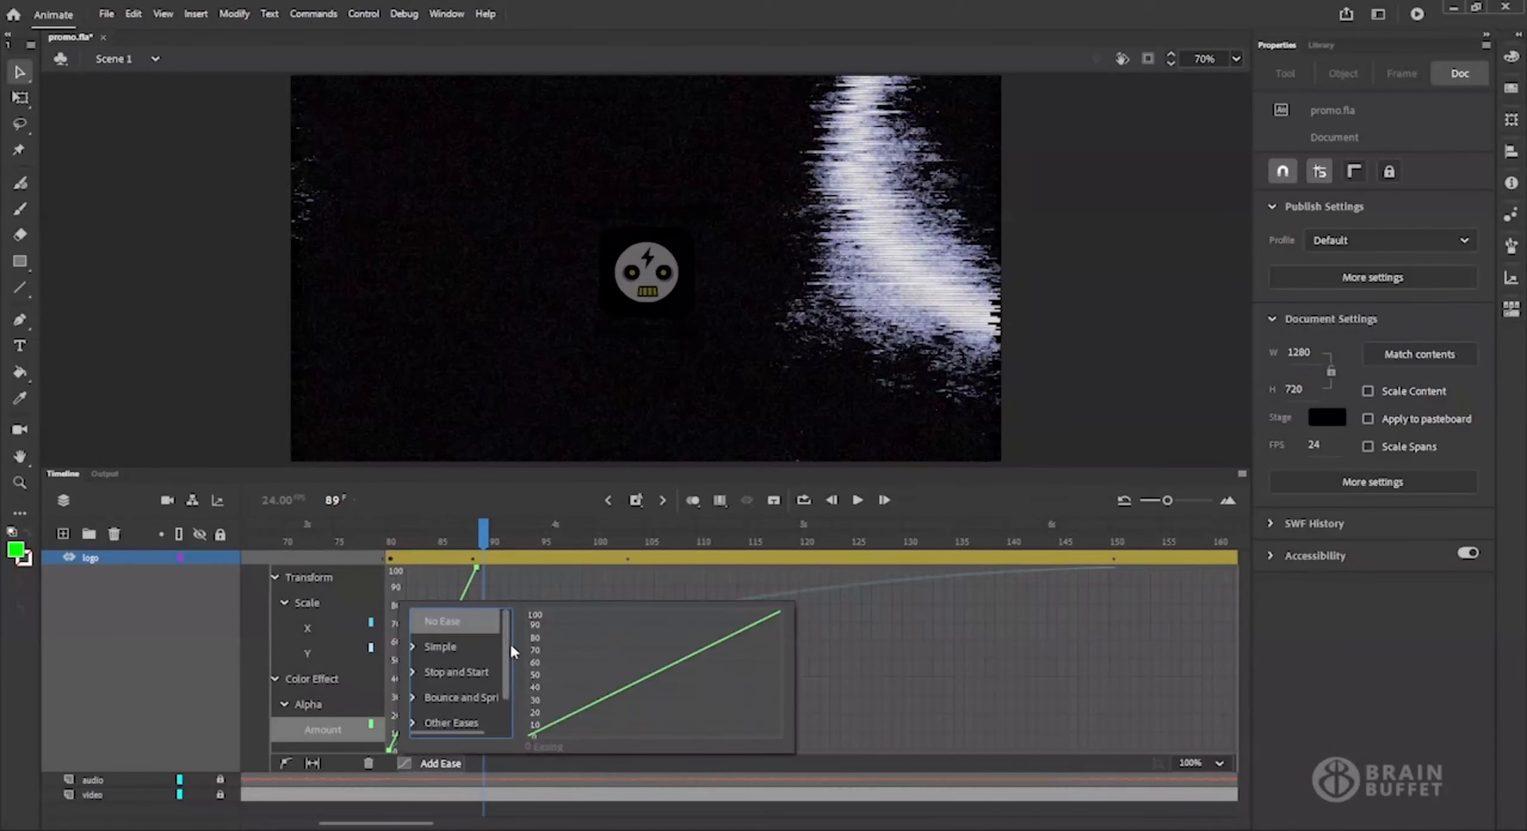
mouse_move(501, 642)
left_mouse_down()
mouse_move(503, 689)
mouse_move(506, 639)
left_mouse_up()
left_click(320, 725)
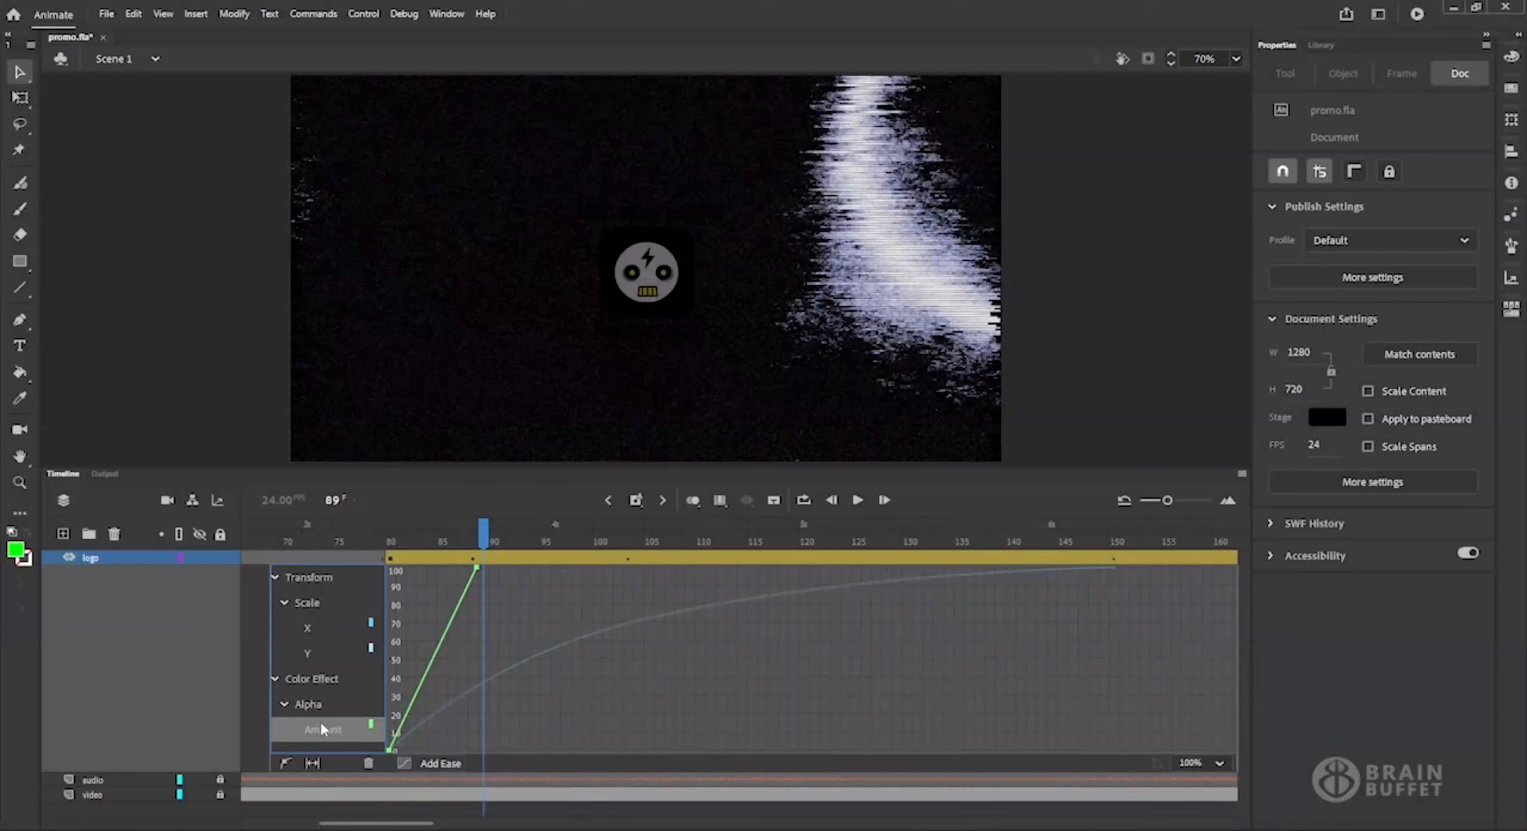
Review the combined Scale curves and show the handles of the Scale X anchor point at frame 103.
left_click(312, 606)
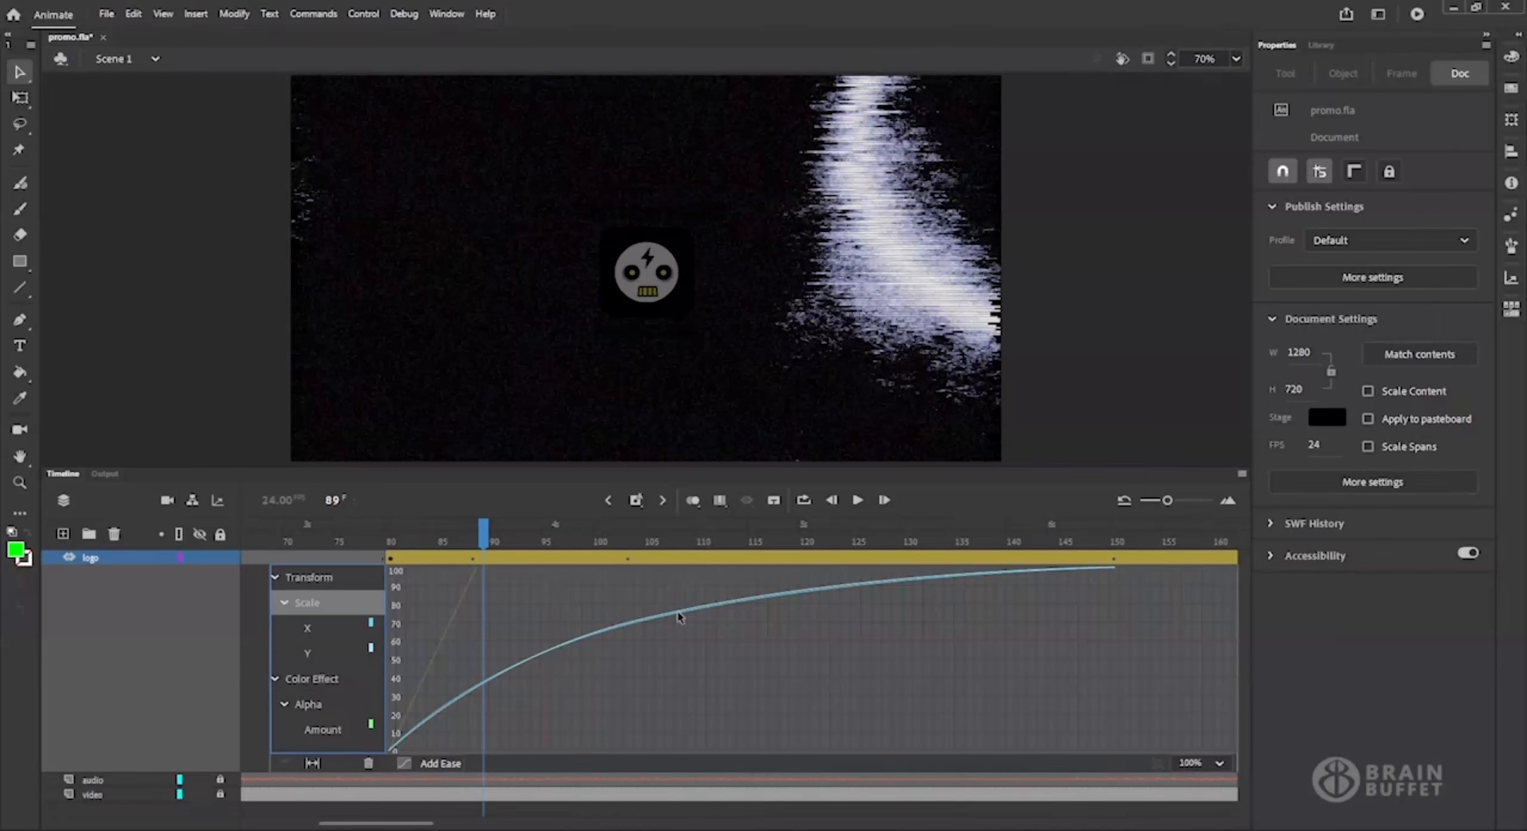
left_click(314, 631)
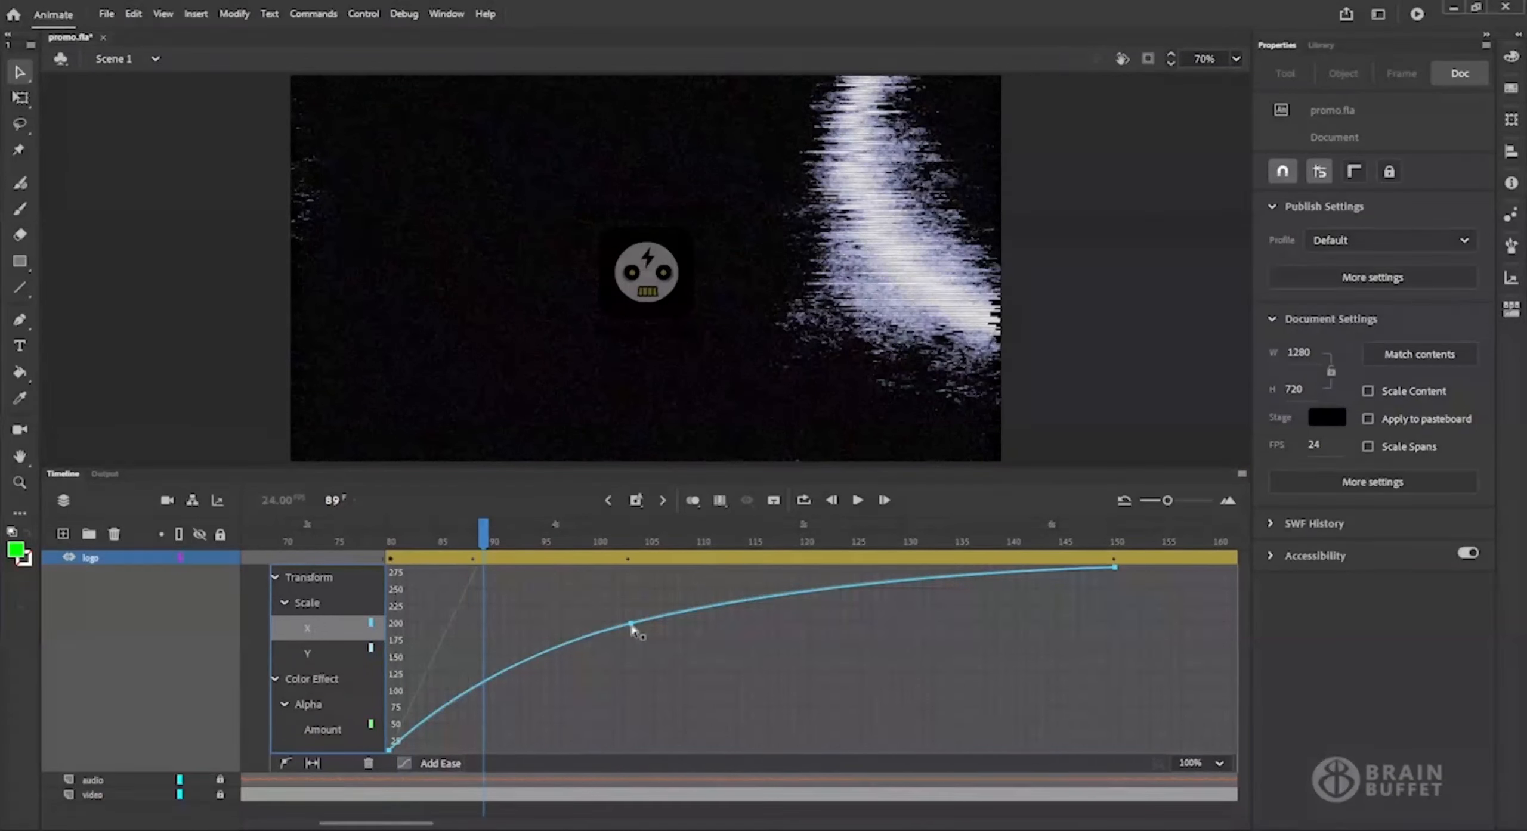
left_click(631, 626)
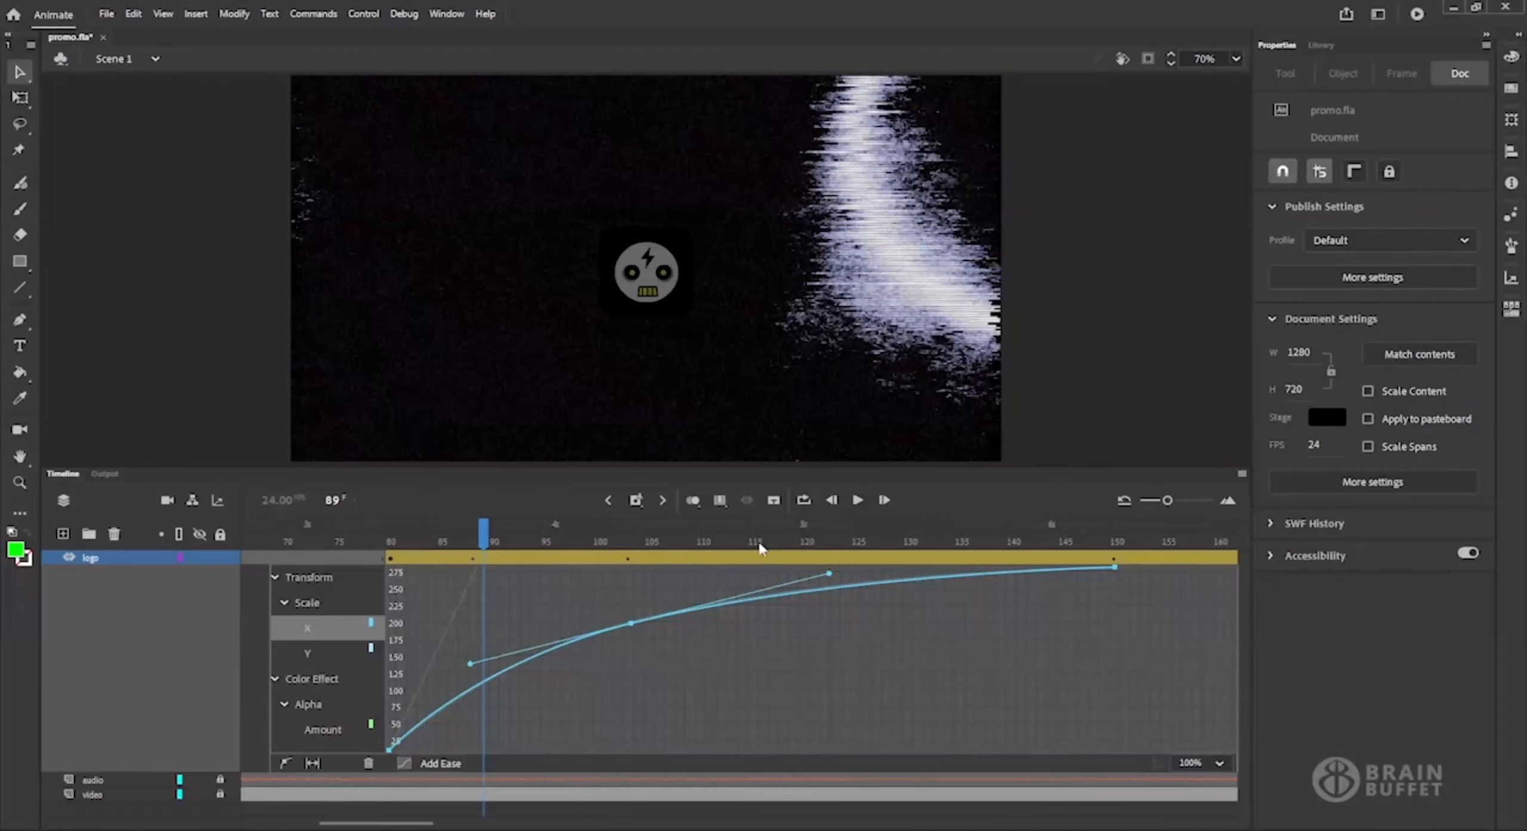
Close the logo layer's motion graph and play back part of the tween from about frame 92.
double_click(725, 559)
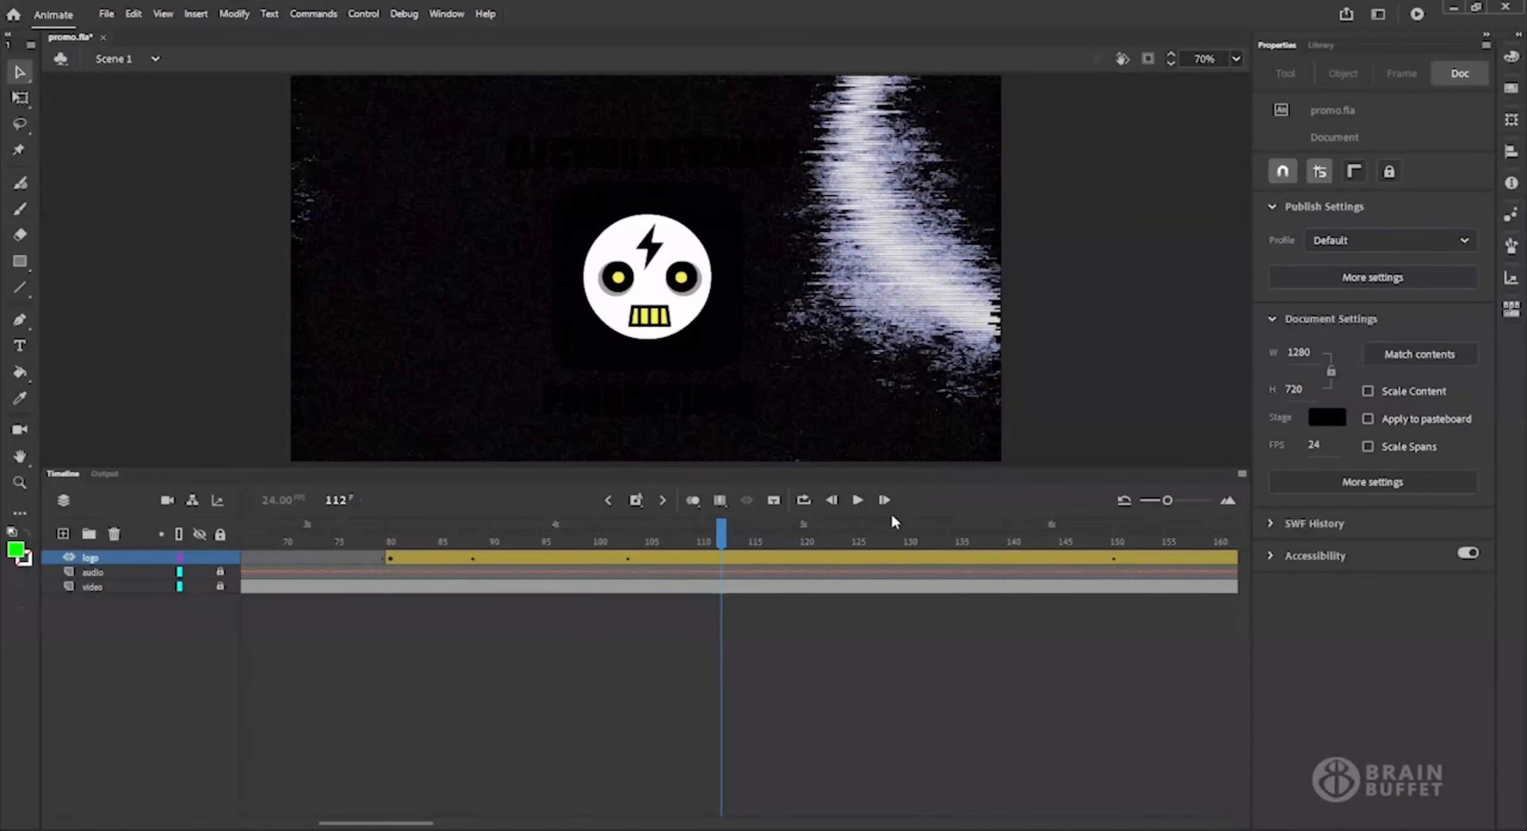
left_click(513, 527)
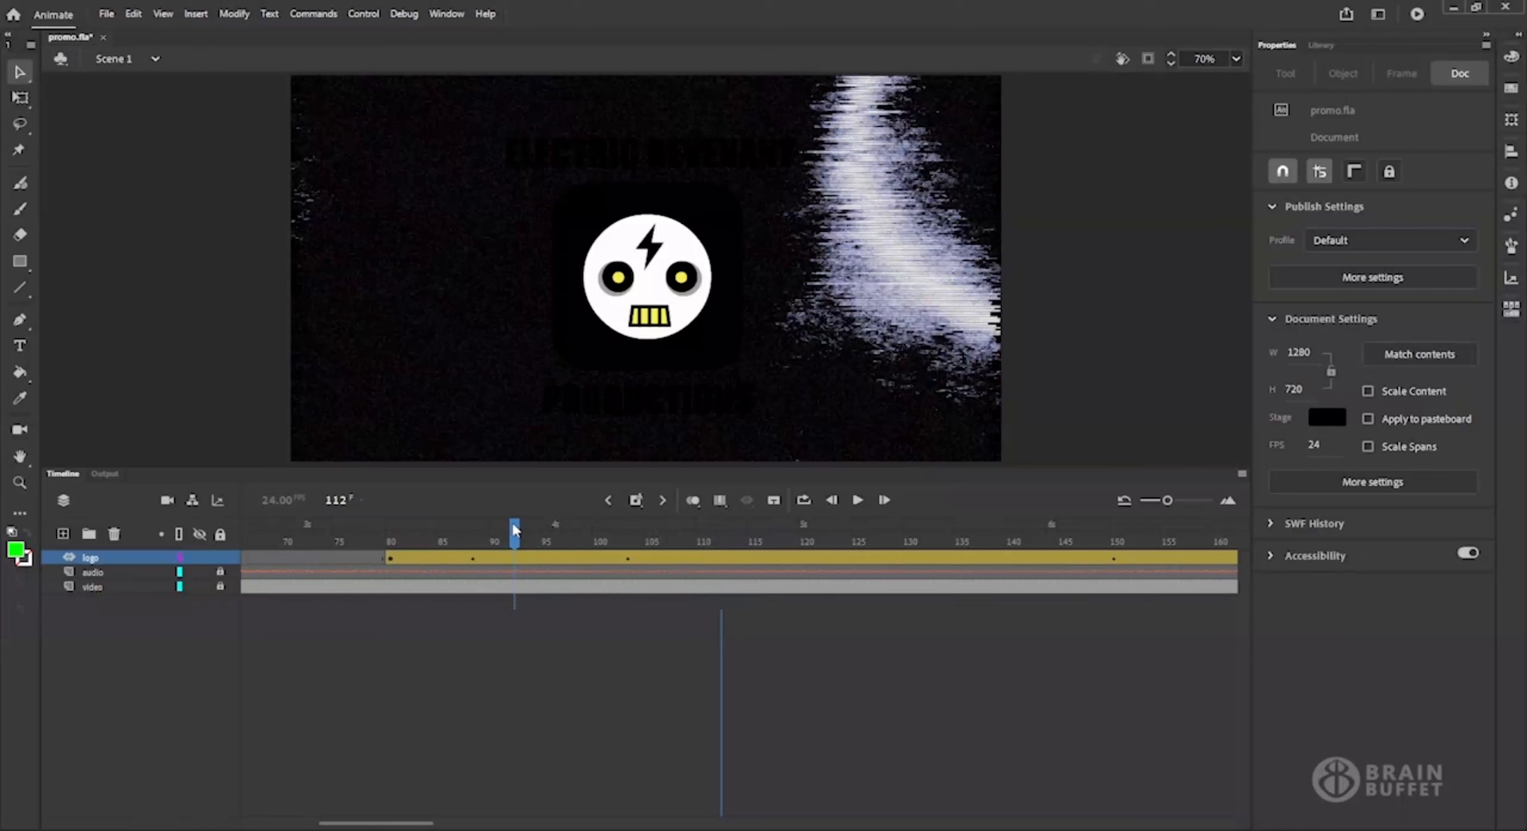
left_click(858, 501)
left_click(858, 501)
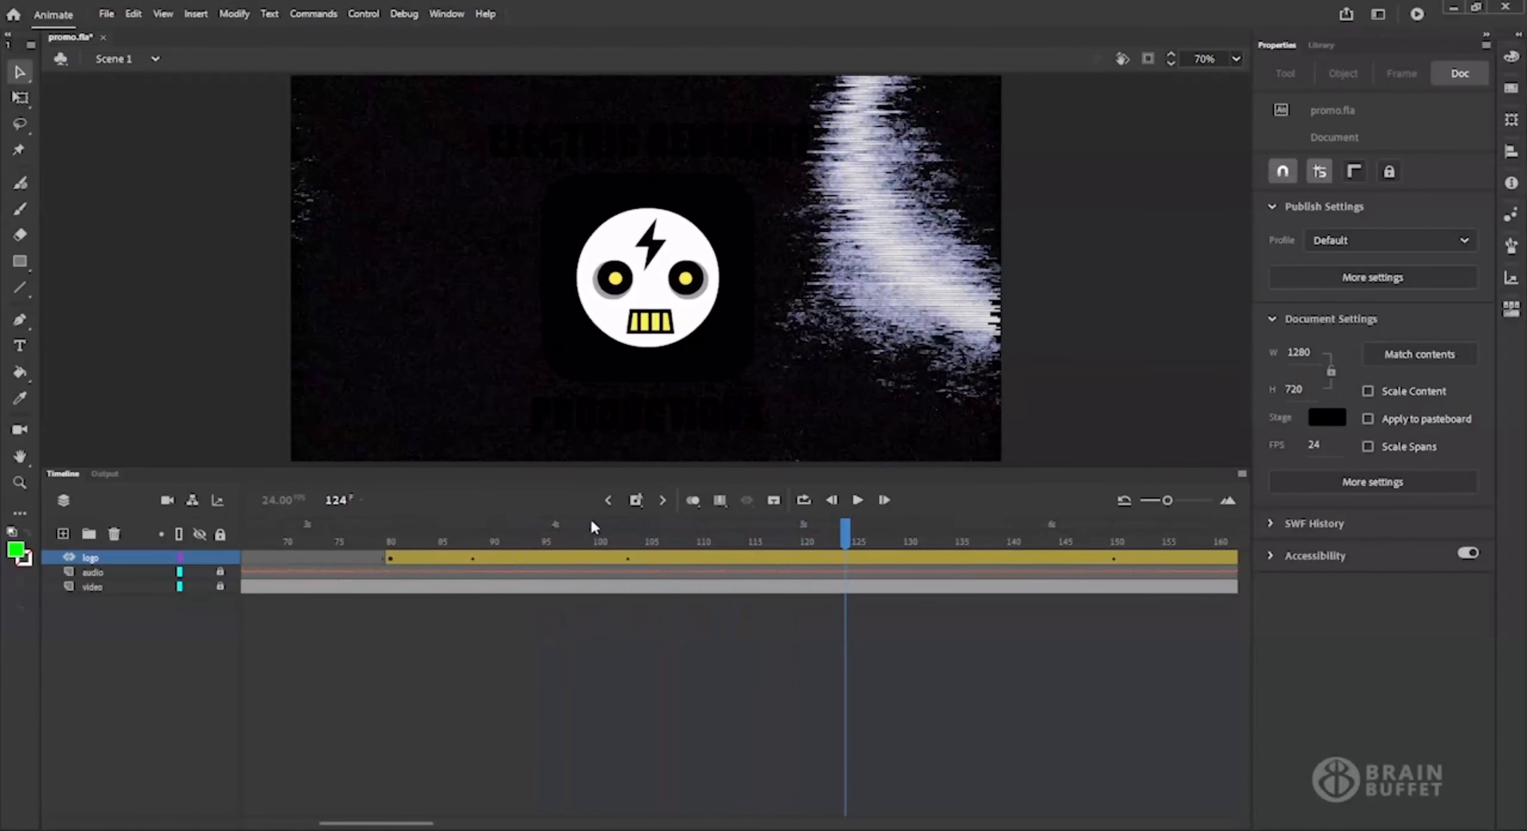
Shrink the timeline area to enlarge the stage view, and inspect the logo instance's properties.
left_click_drag(896, 470, 902, 650)
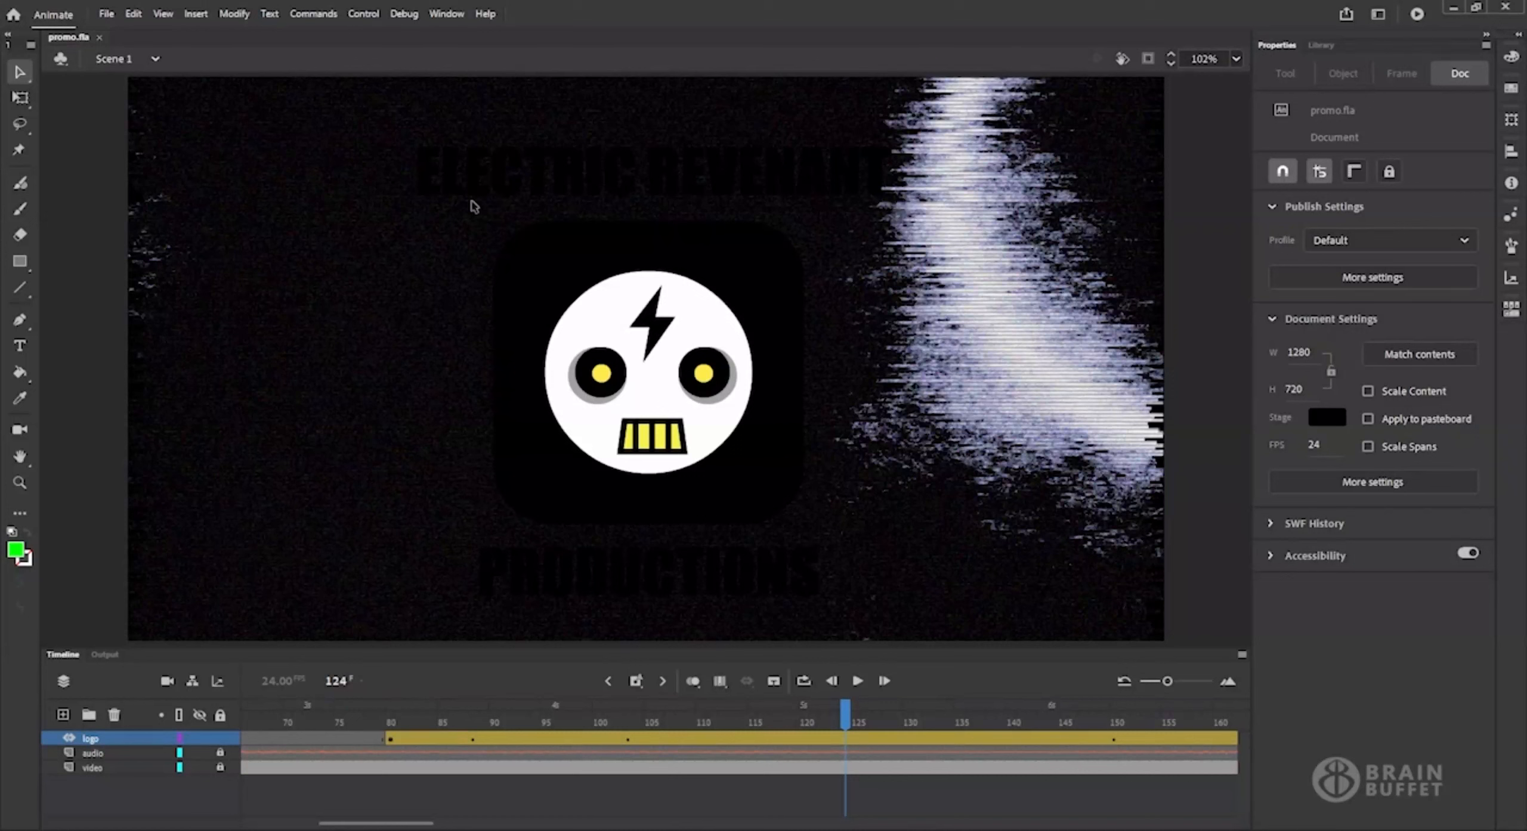
left_click(778, 370)
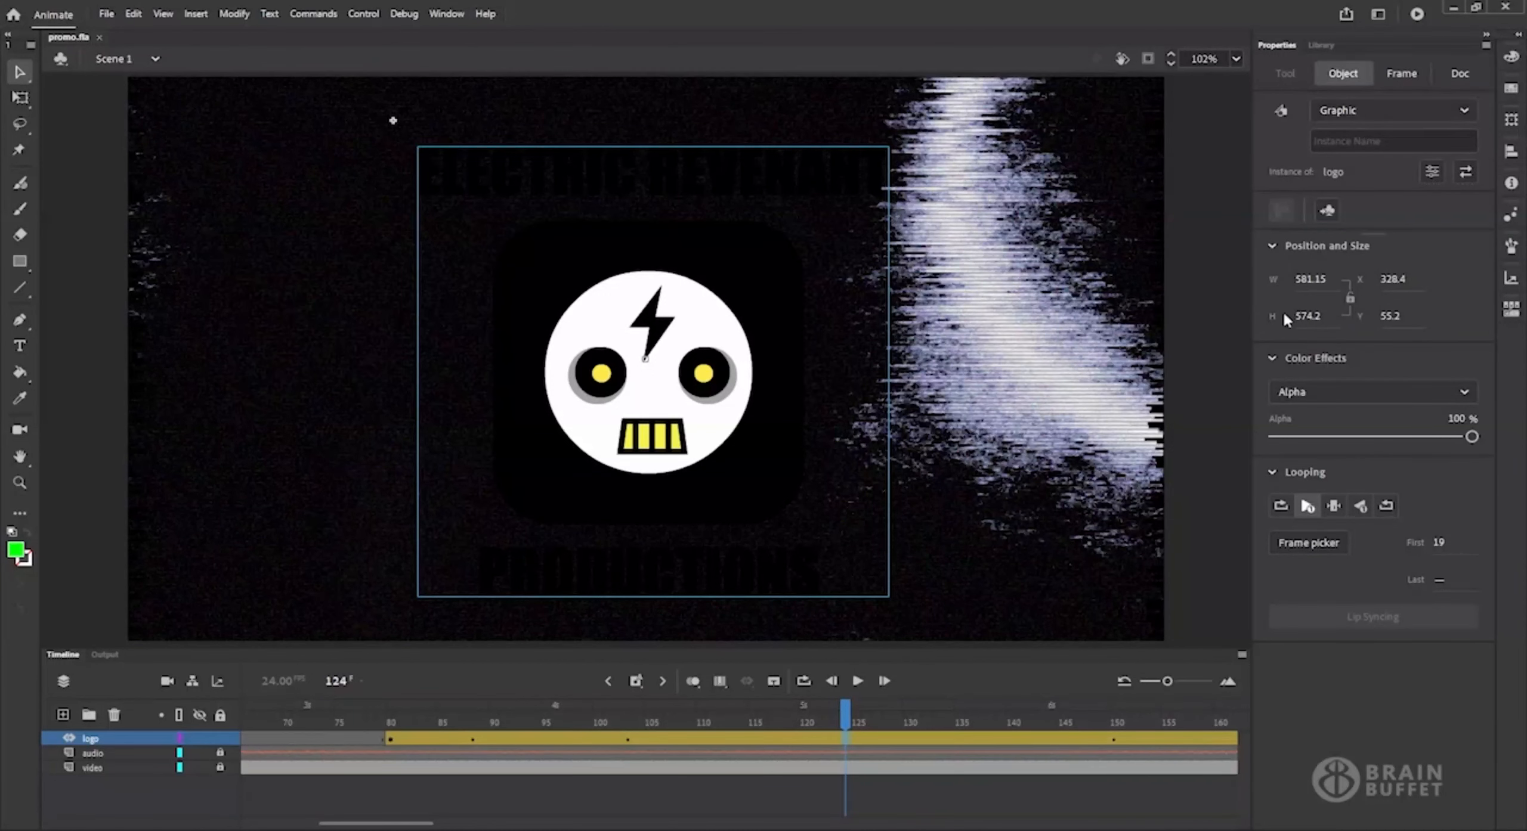
left_click(1234, 337)
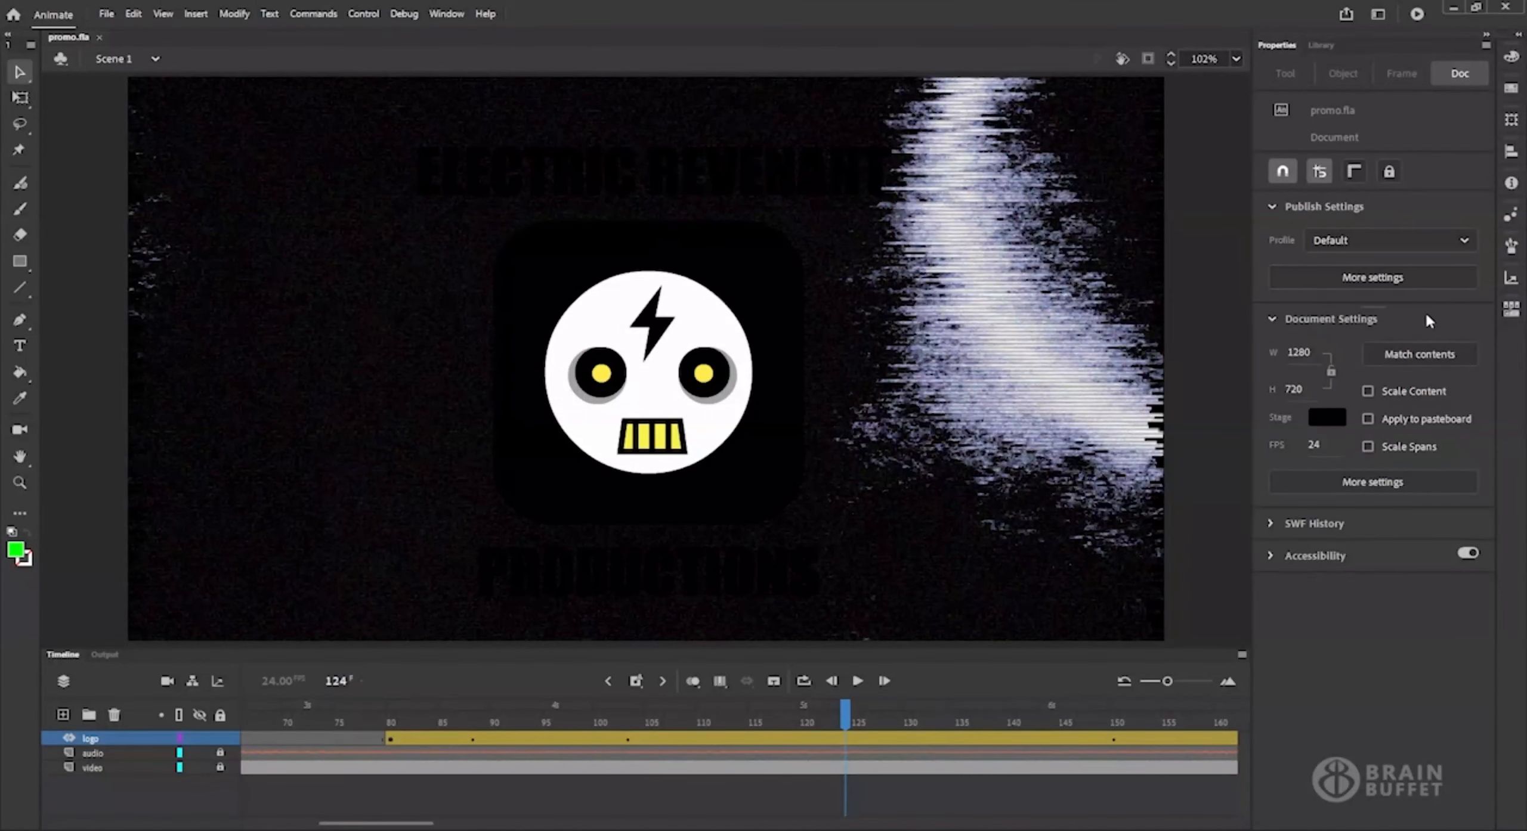
Open the detailed document settings and accept them with Use Advanced Layers enabled.
left_click(1366, 485)
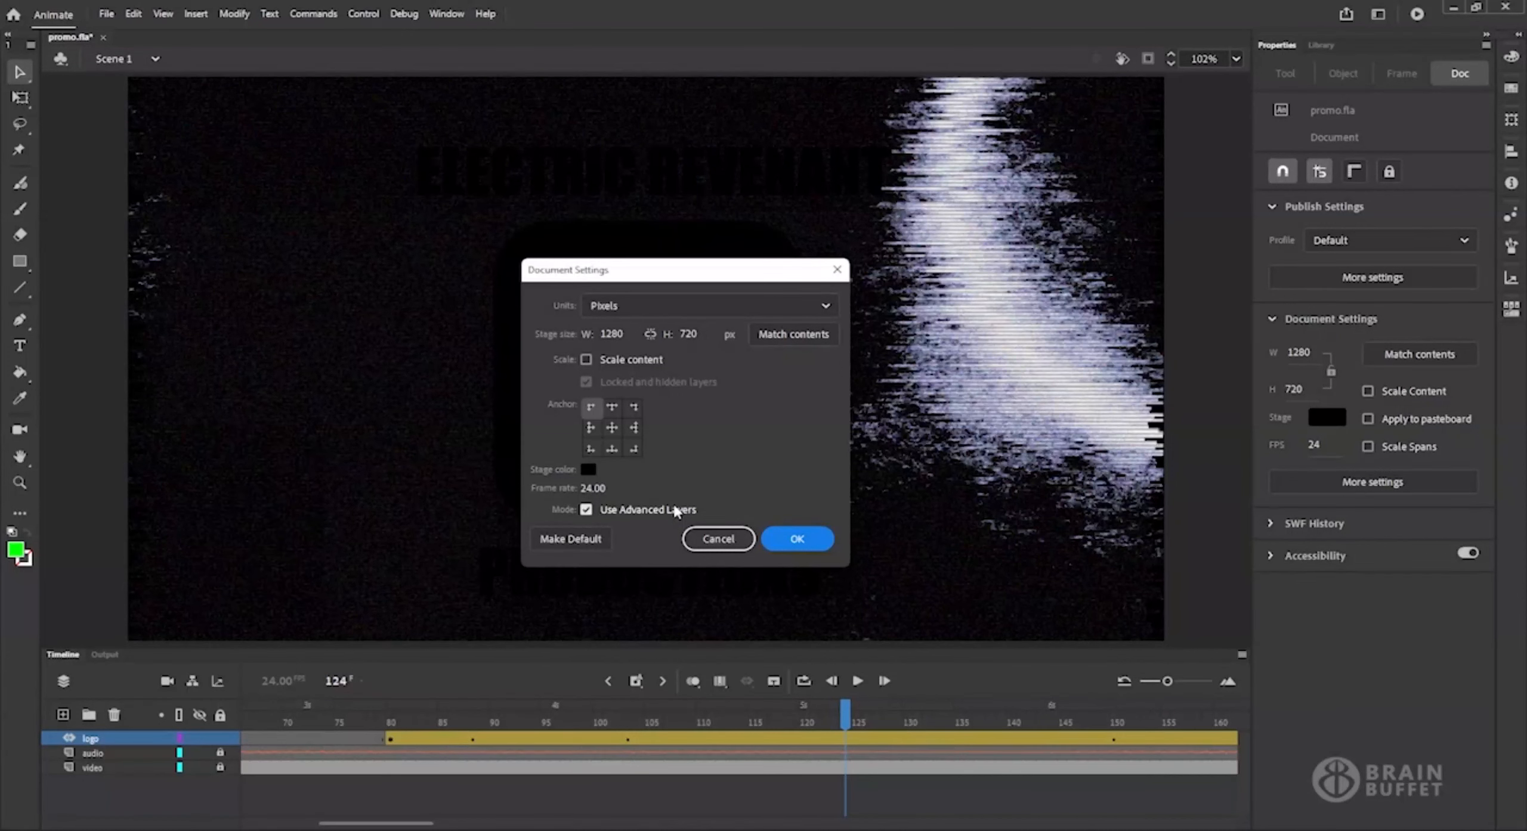
left_click(779, 538)
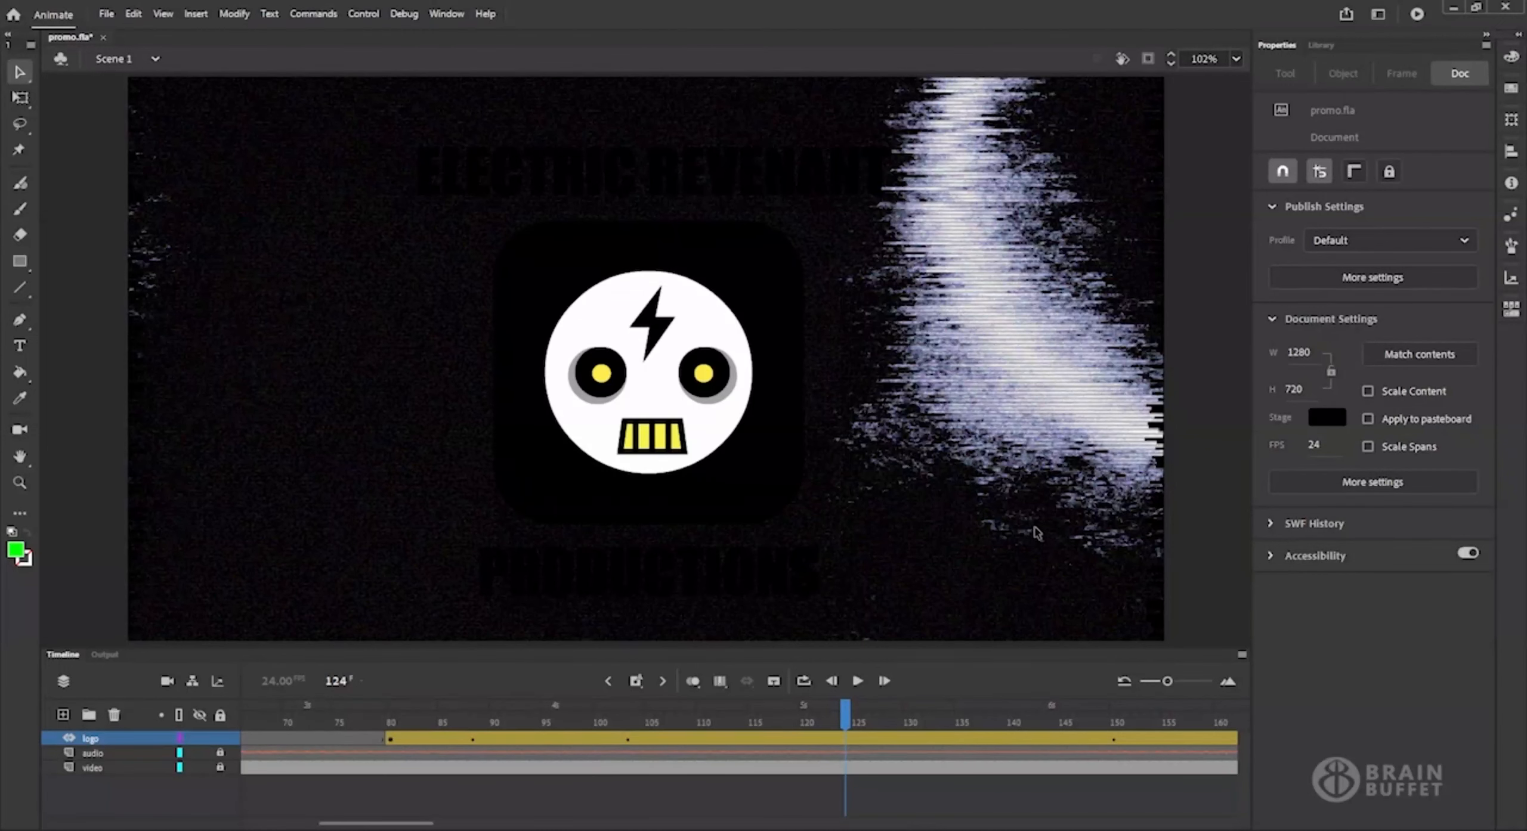
Open the logo symbol for editing in place and select all frames of Layer_1.
double_click(729, 385)
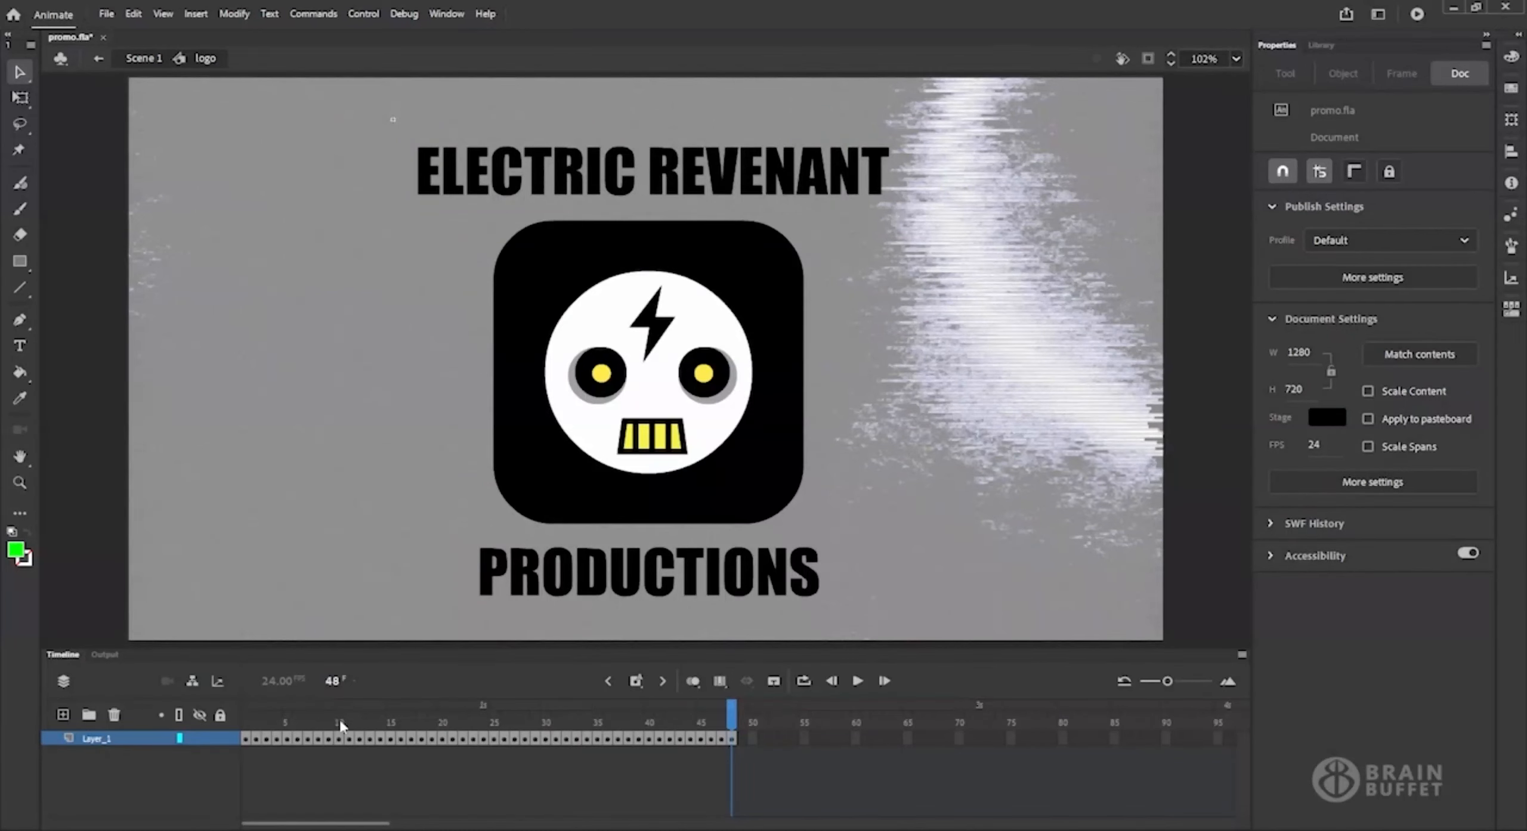
left_click(118, 738)
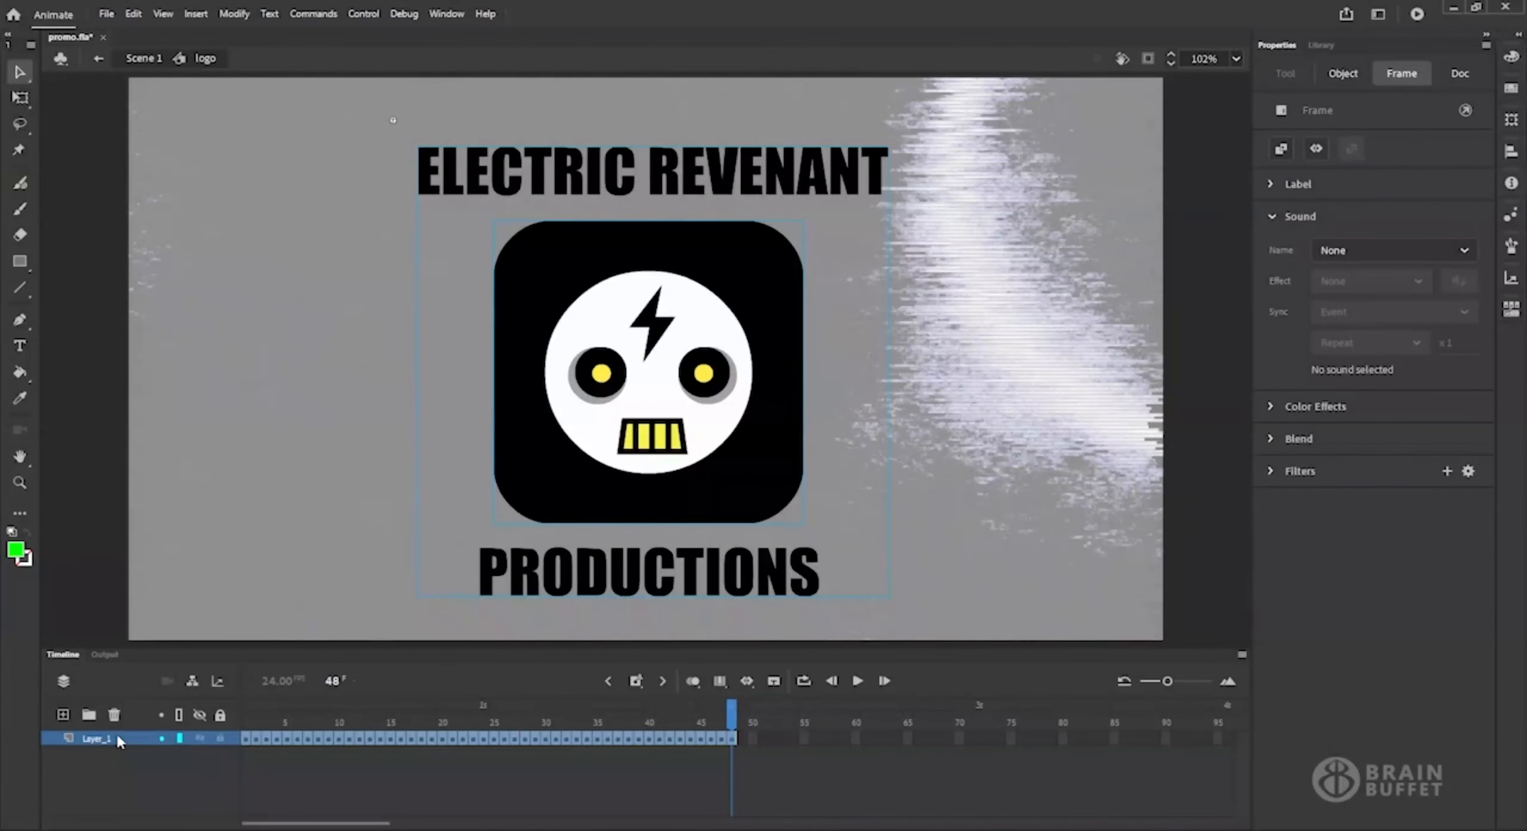
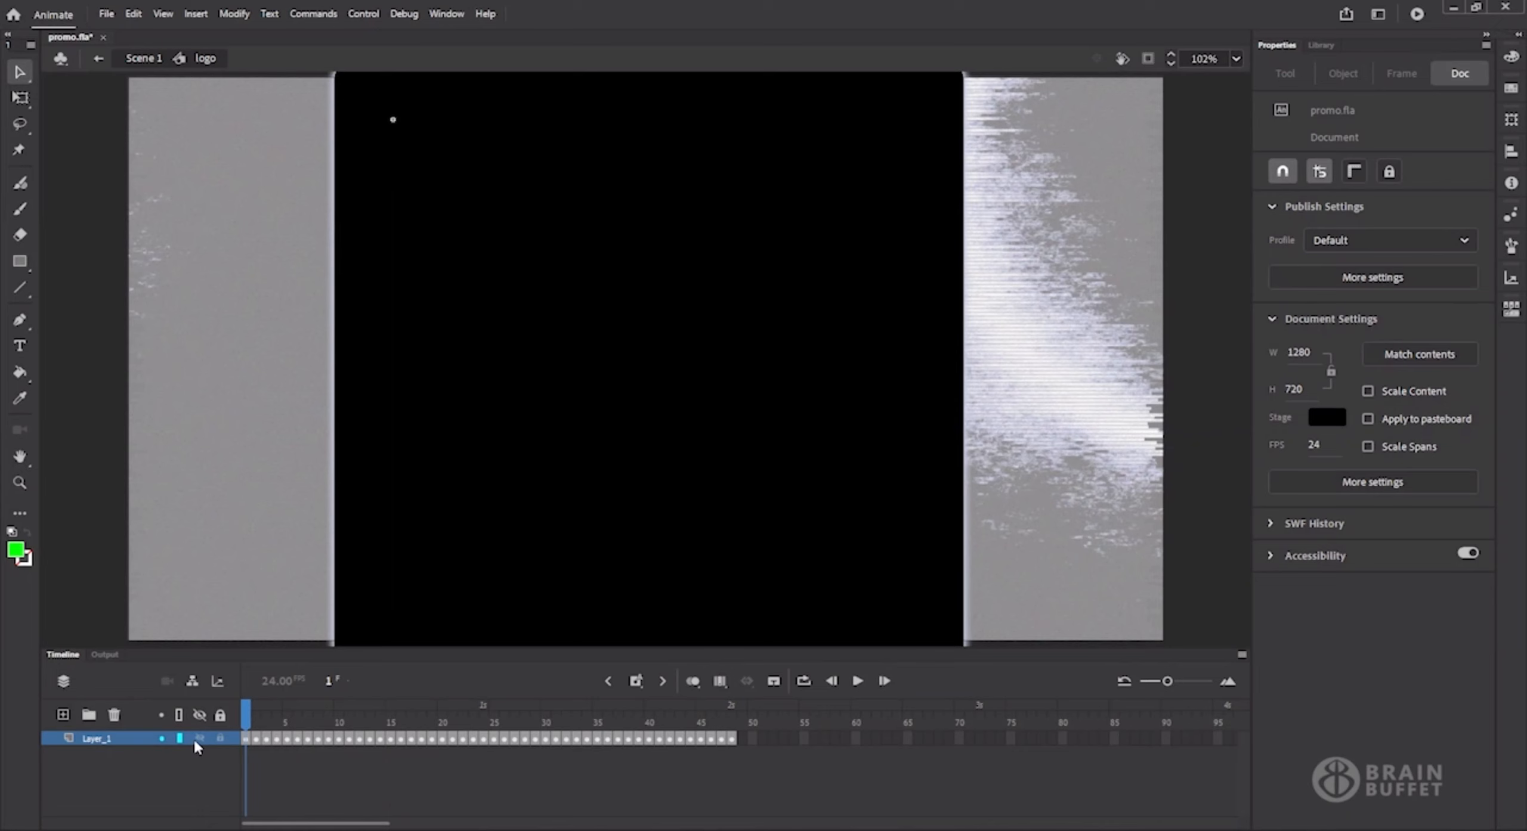
Preview the logo symbol's animation at frames 22 and 37, and return to Scene 1.
left_click(461, 722)
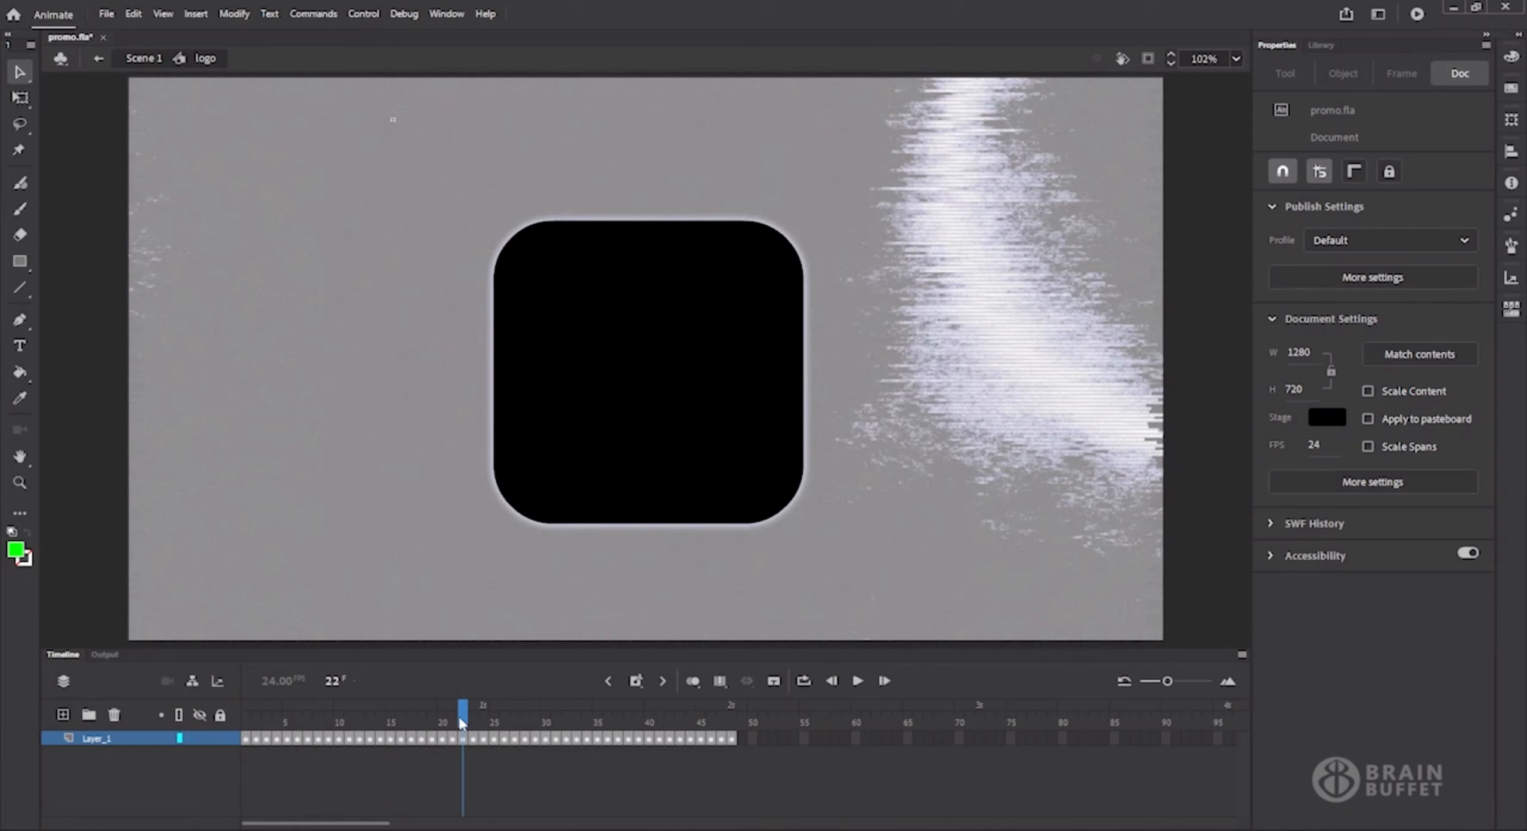
left_click(619, 721)
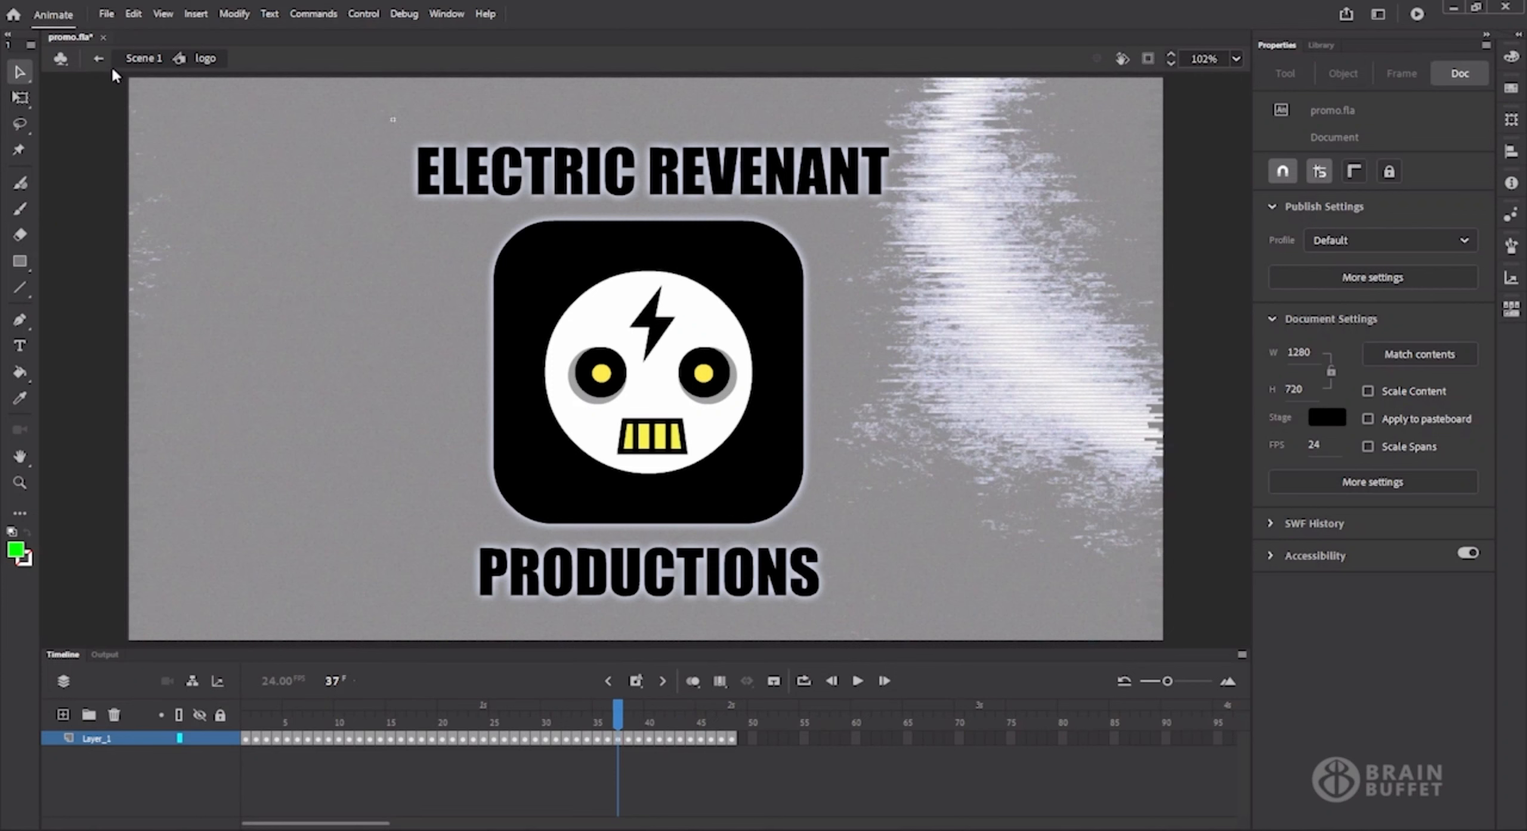
left_click(139, 59)
left_click(477, 232)
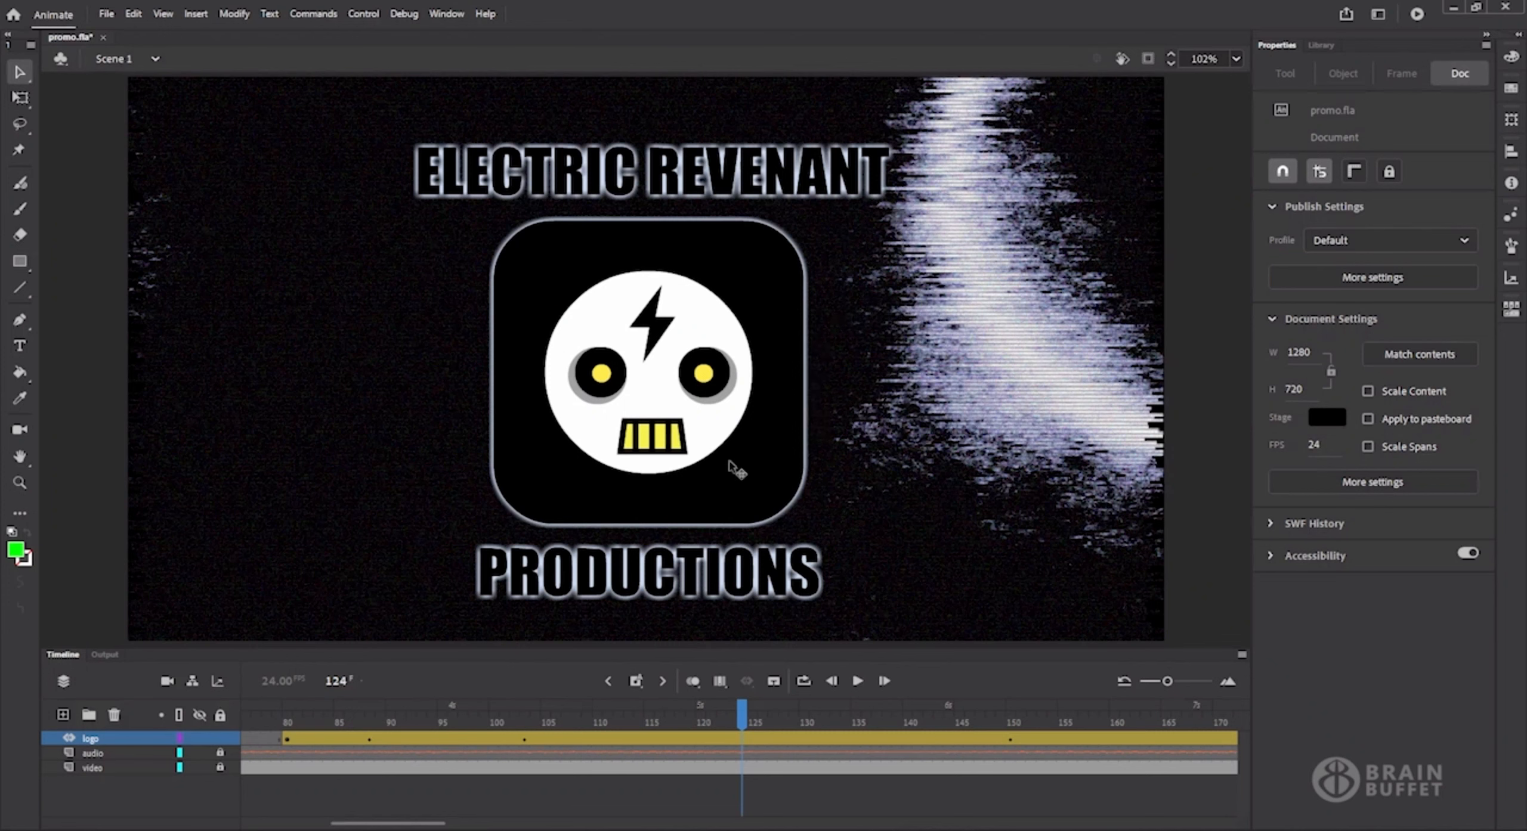
Reopen the logo symbol, select all Layer_1 frames, and set their Glow filter to blur 7 and strength 93%.
double_click(742, 471)
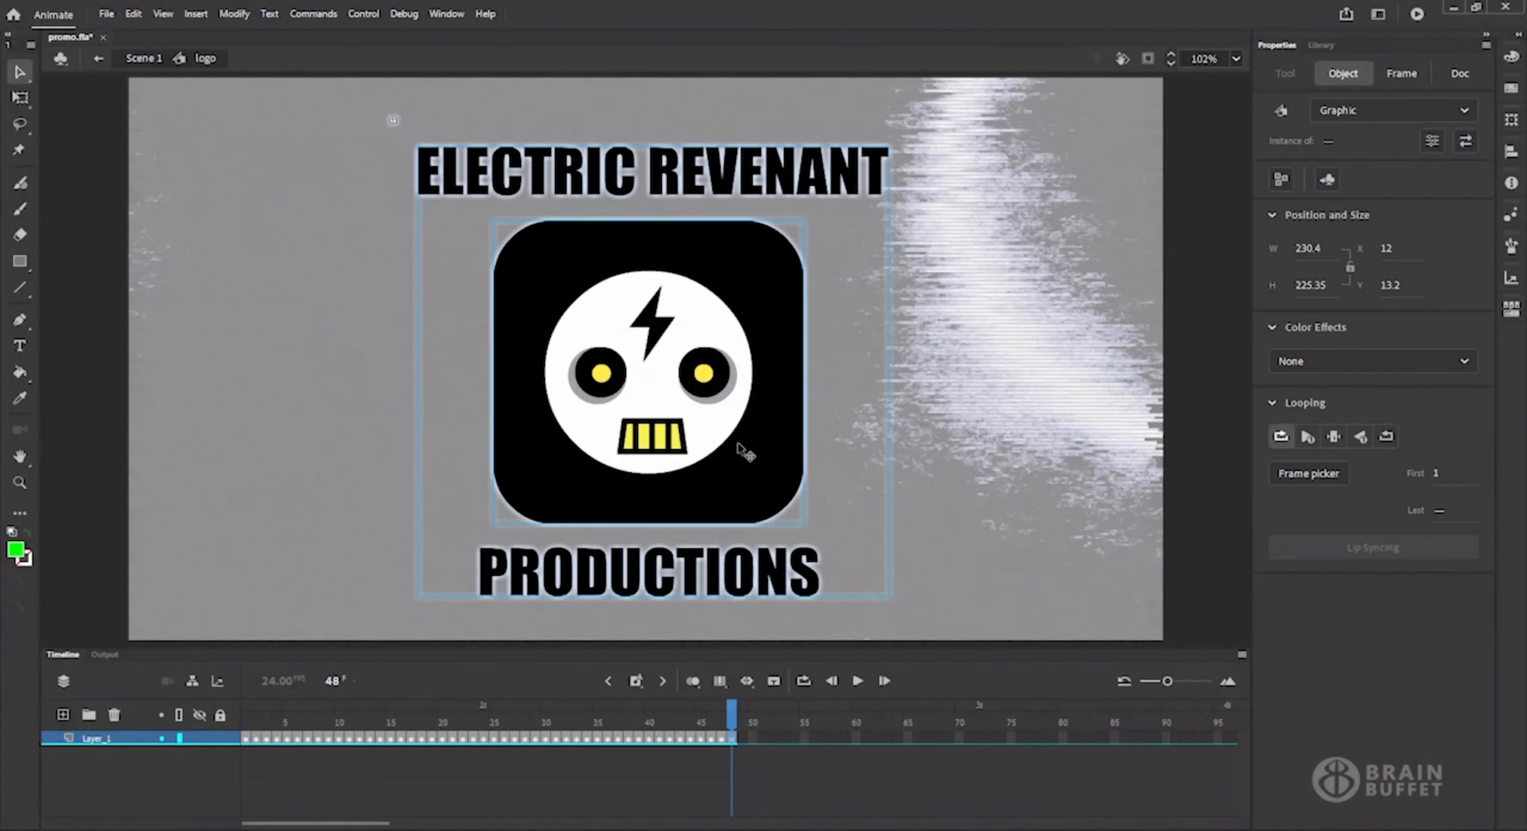
left_click(117, 738)
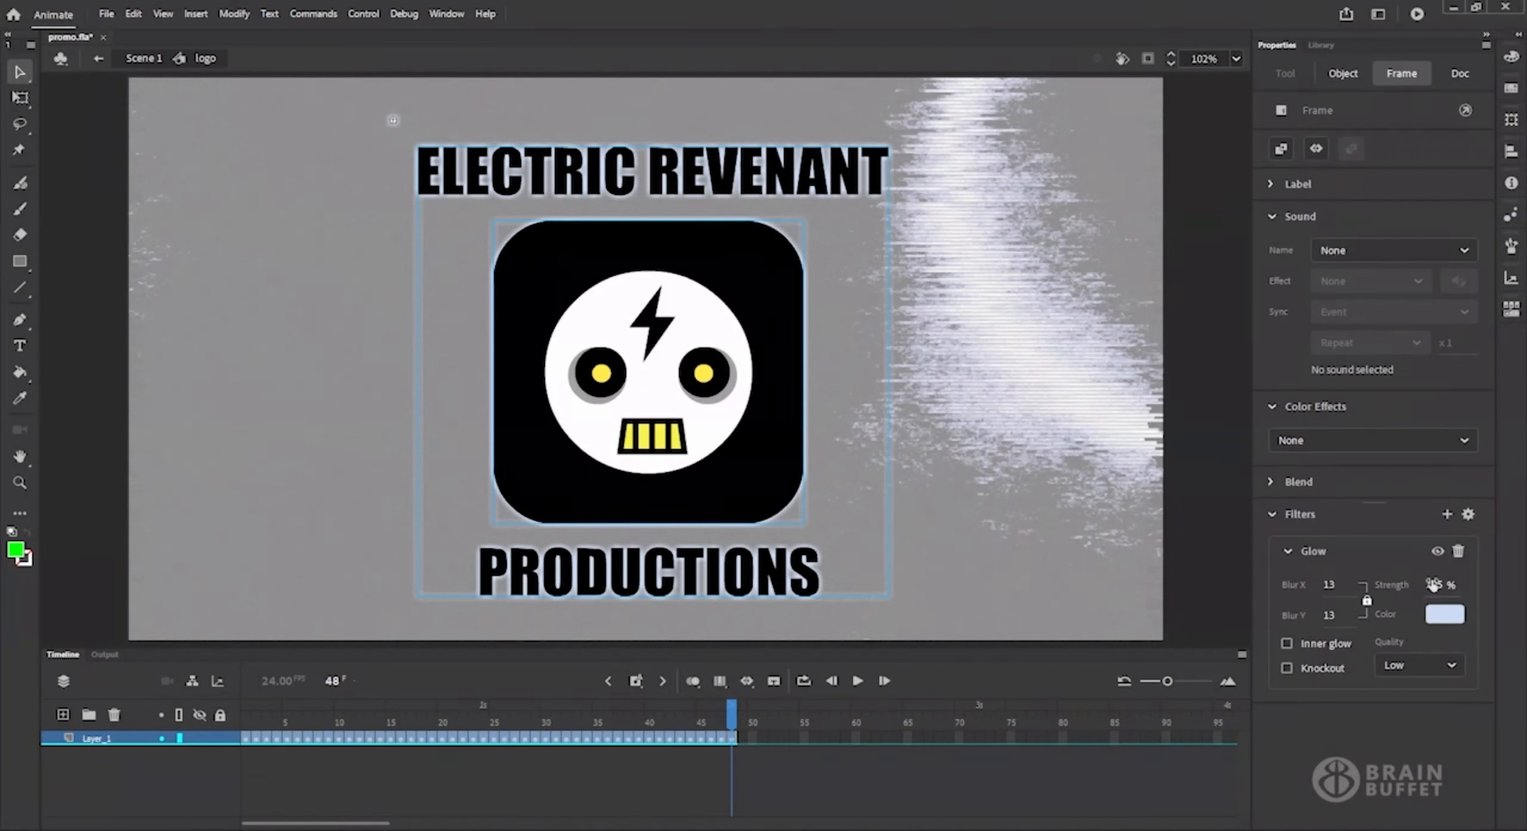
left_click_drag(1331, 591, 1307, 591)
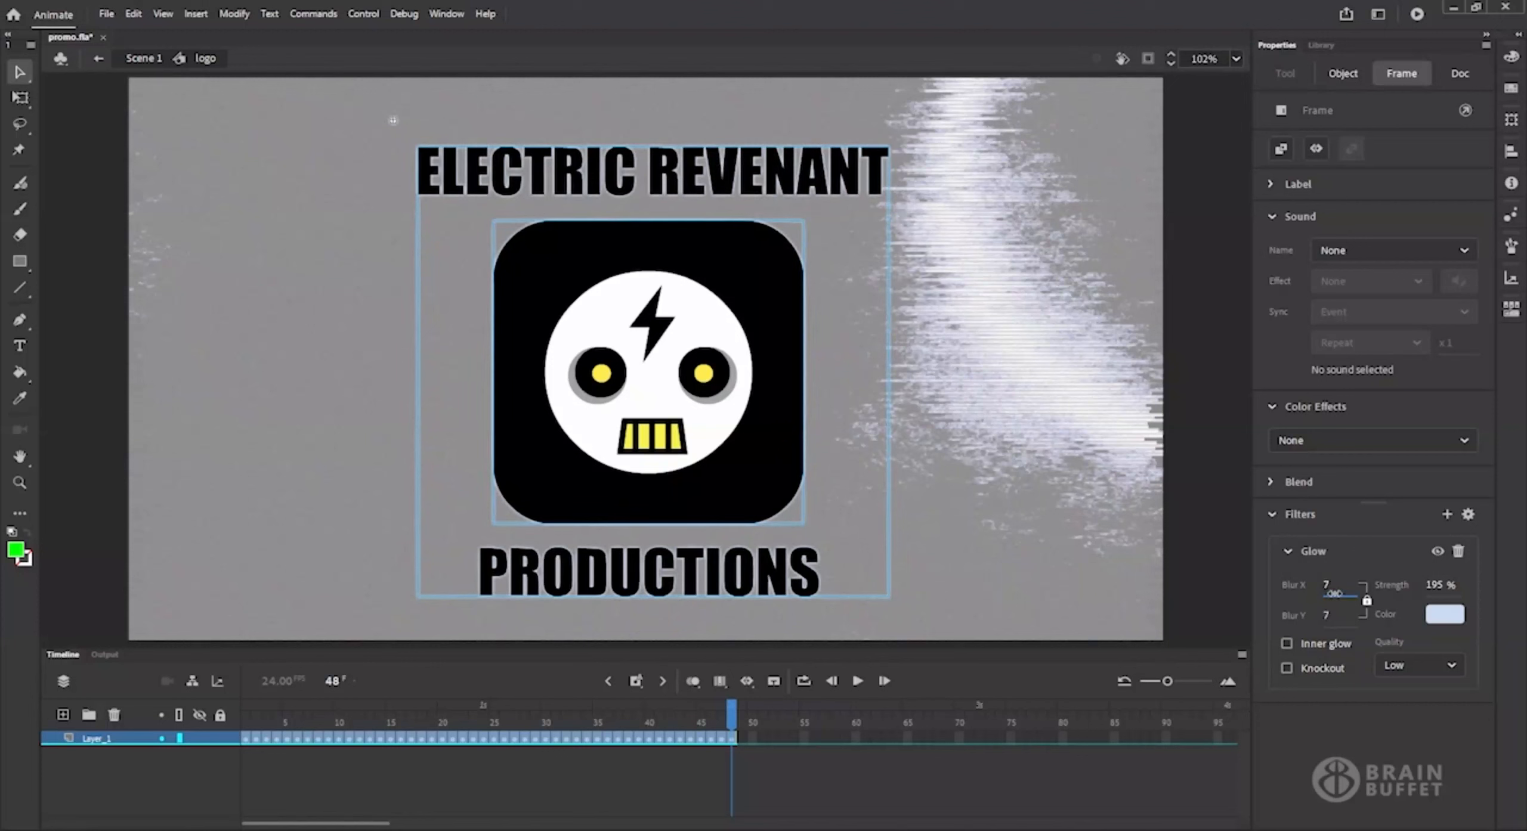
left_click_drag(1436, 591, 1440, 665)
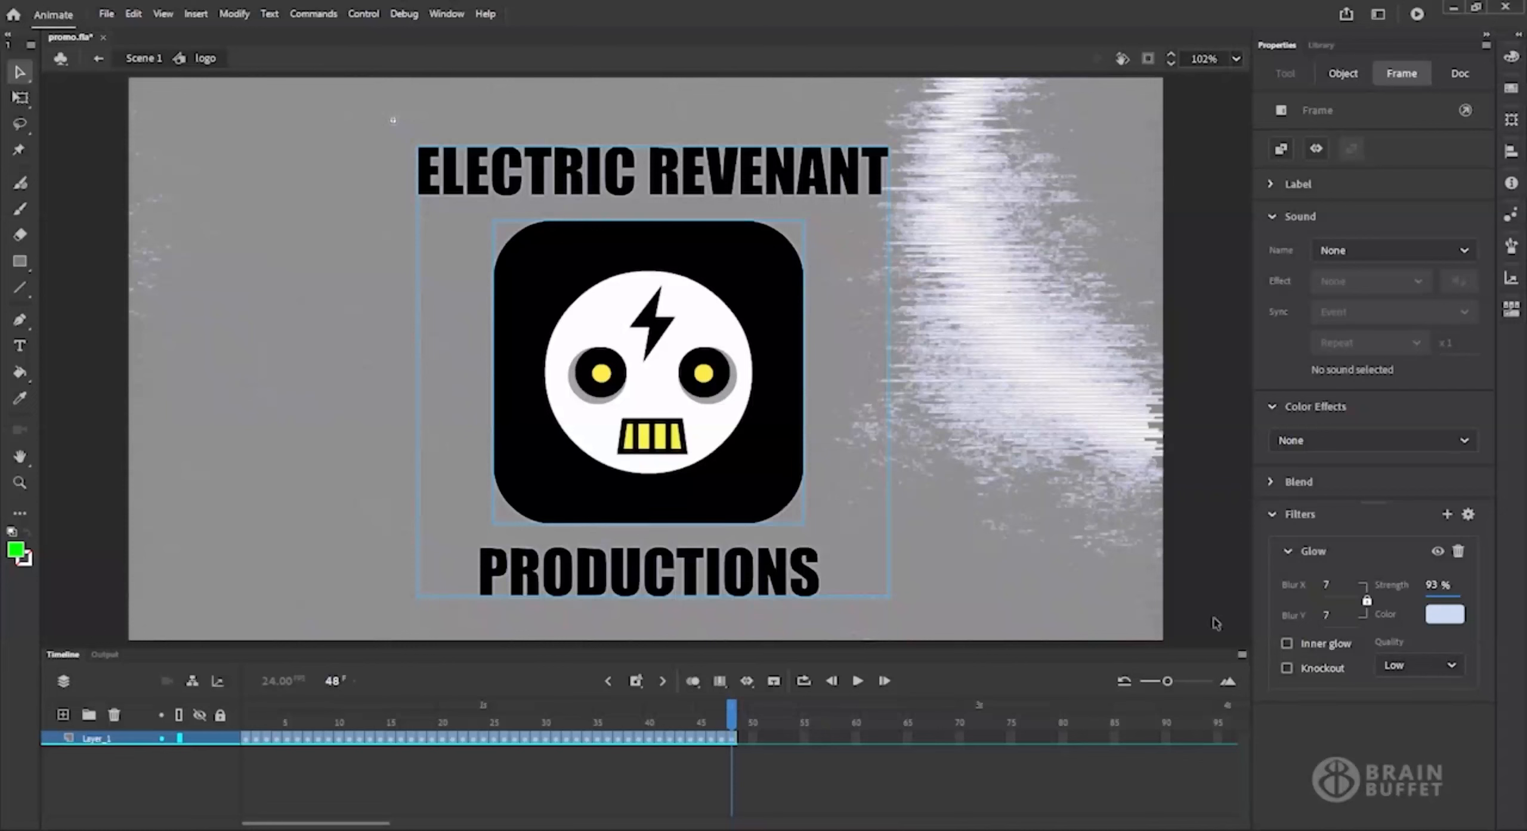
Change the glow colour to the yellow sampled from the skull's eye, set its strength to 73%, and return to Scene 1.
left_click(1448, 623)
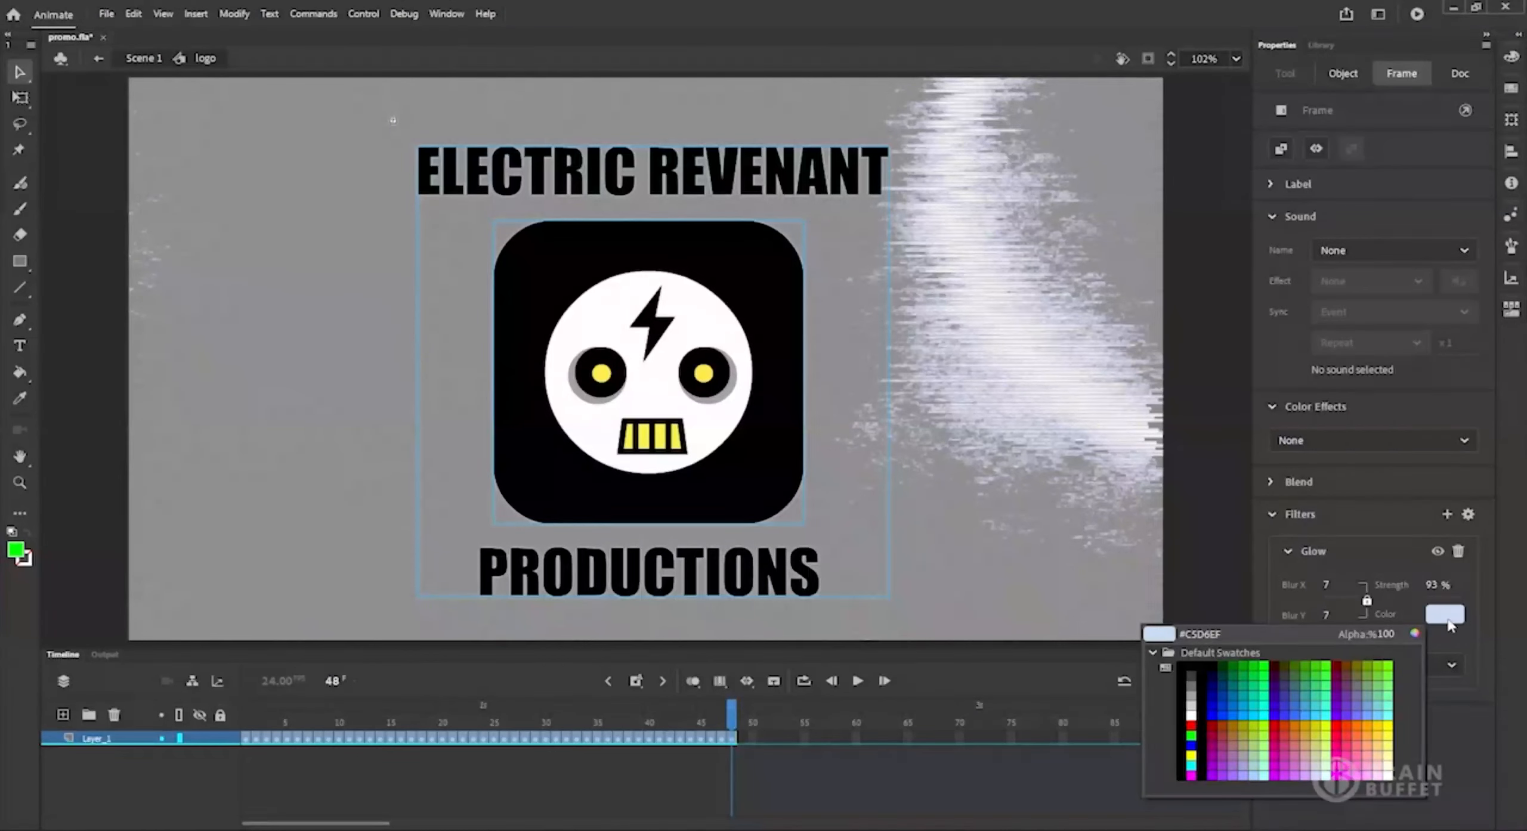
left_click(705, 376)
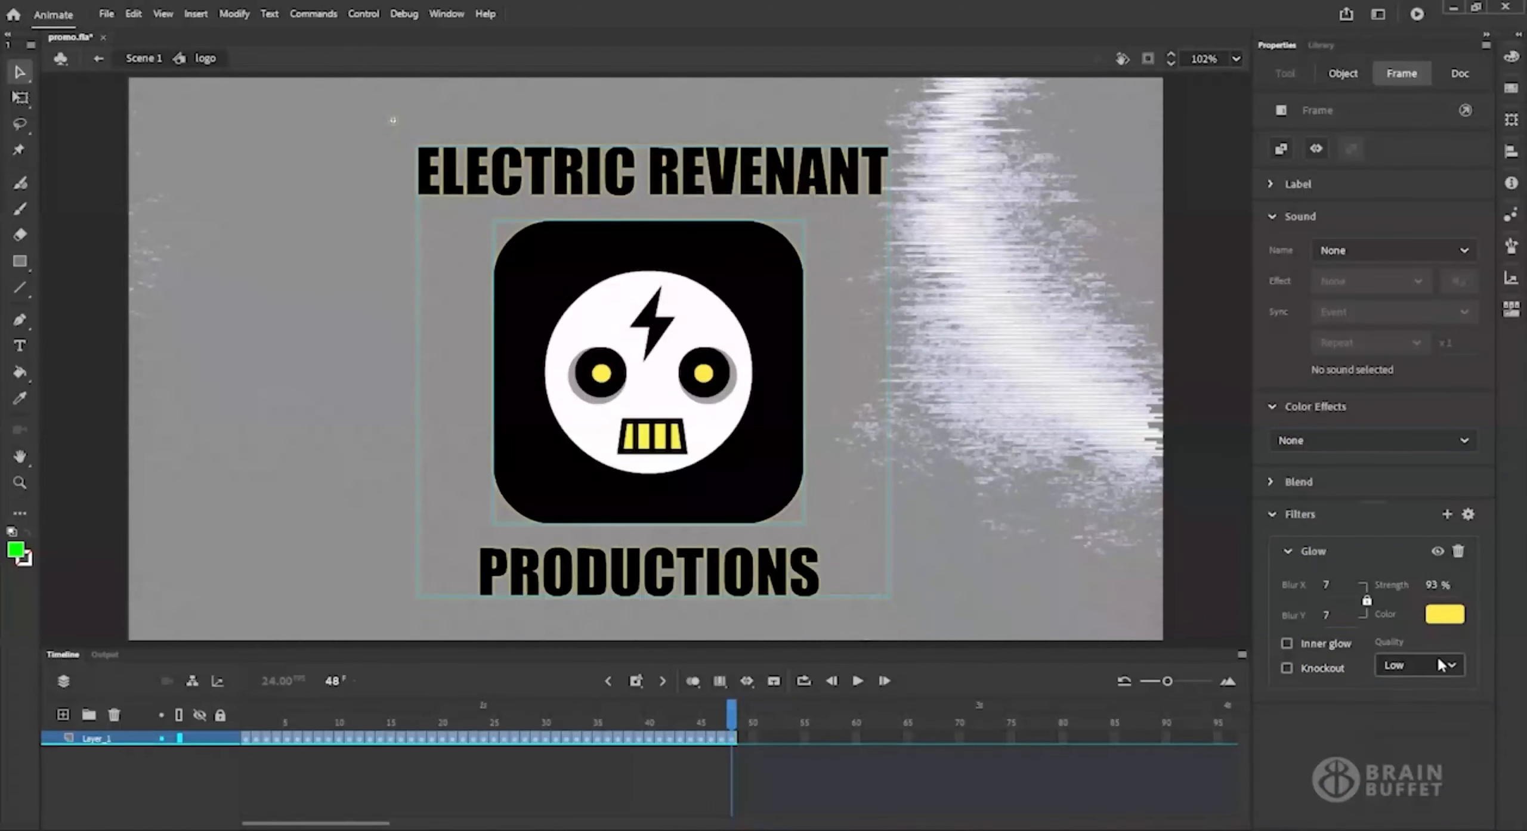
left_click_drag(1443, 586, 1445, 600)
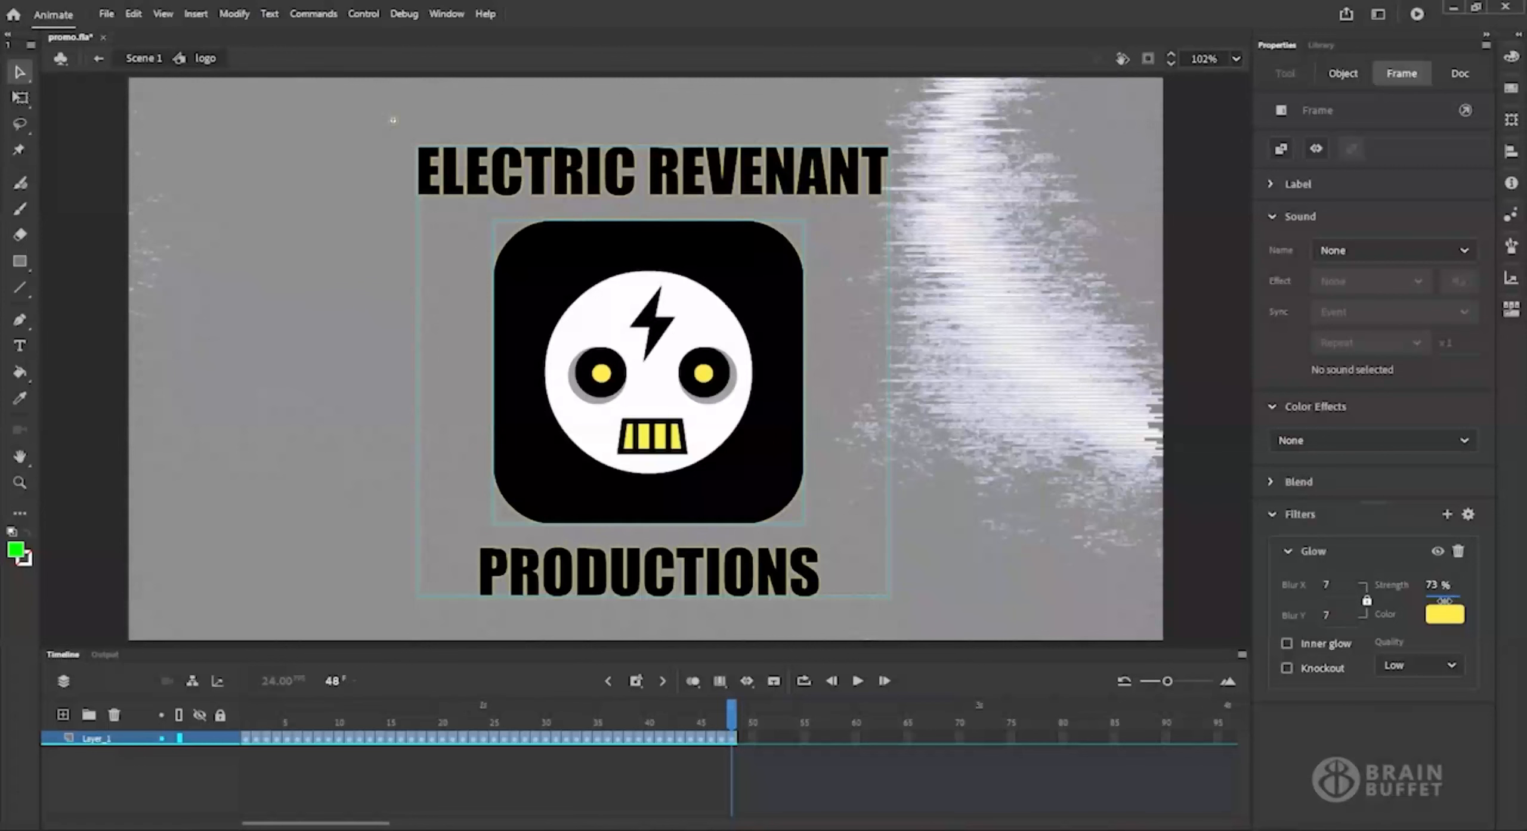
left_click_drag(1326, 586, 1327, 590)
left_click(143, 58)
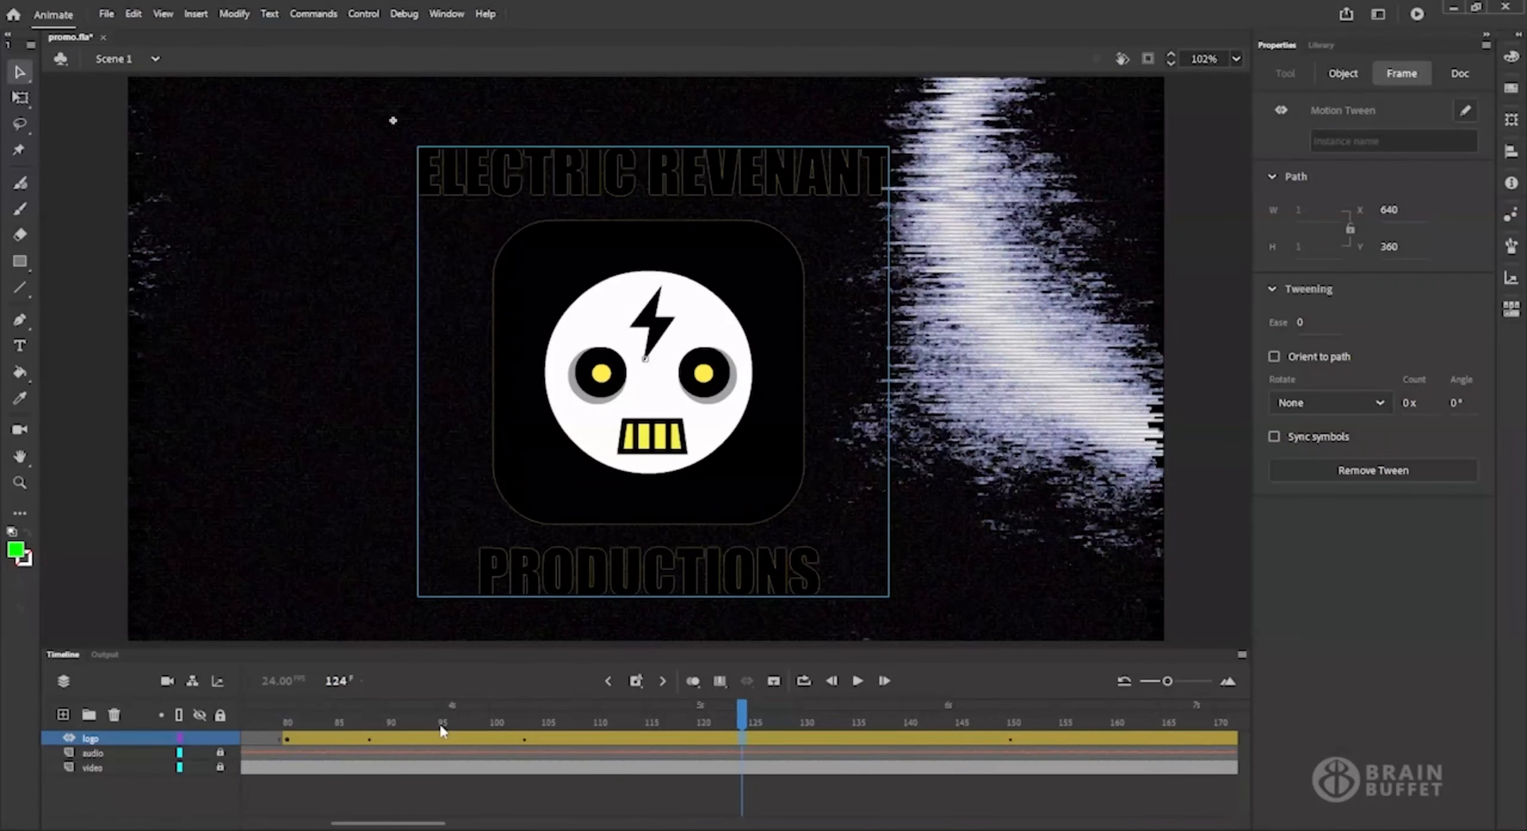
Scrub the main timeline from about frame 80 to frame 132 and test the movie.
left_click_drag(300, 718, 822, 744)
left_click(382, 109)
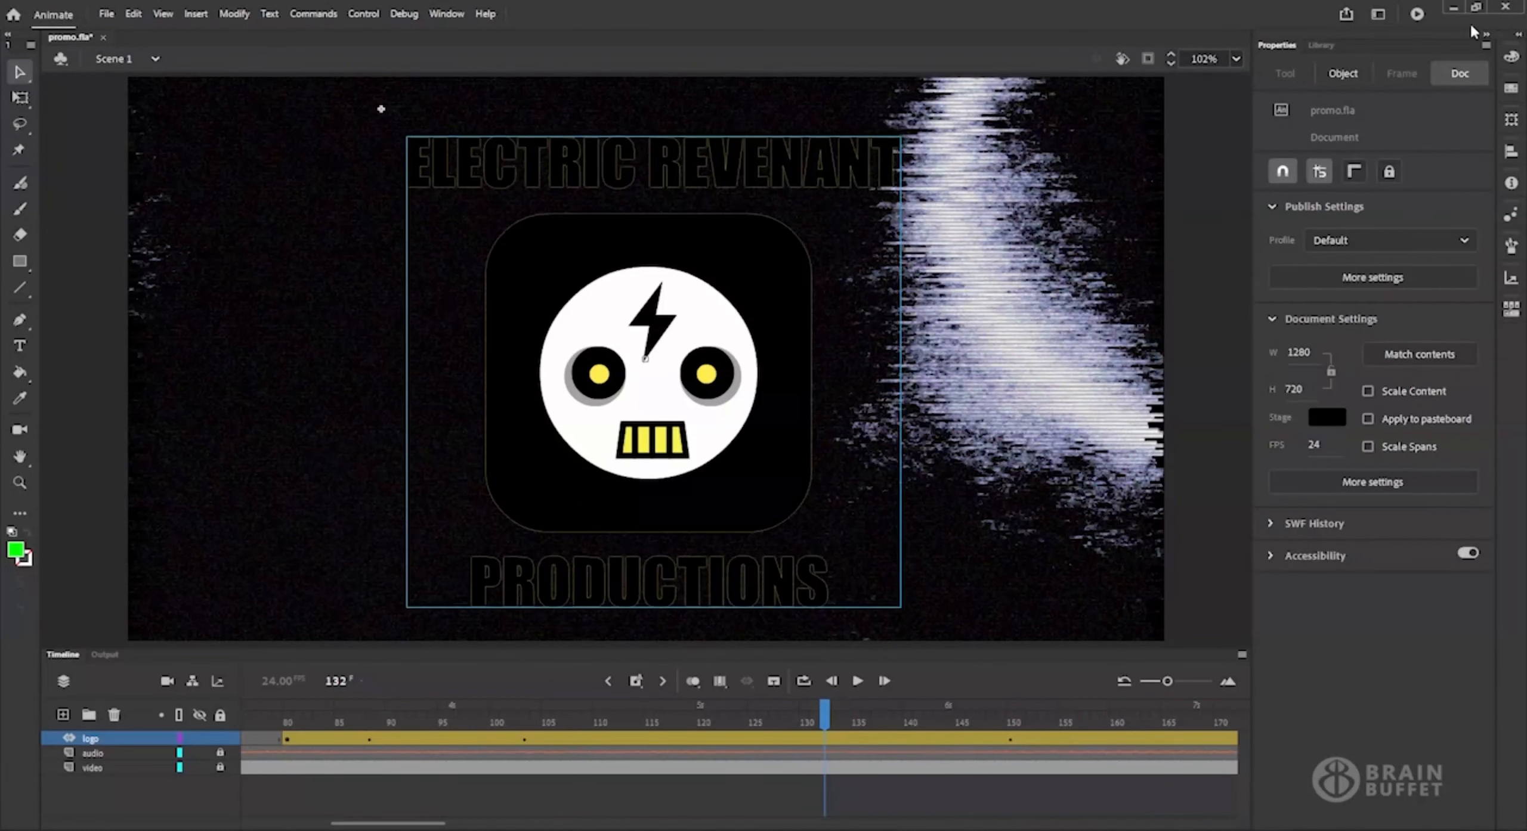
left_click(1417, 14)
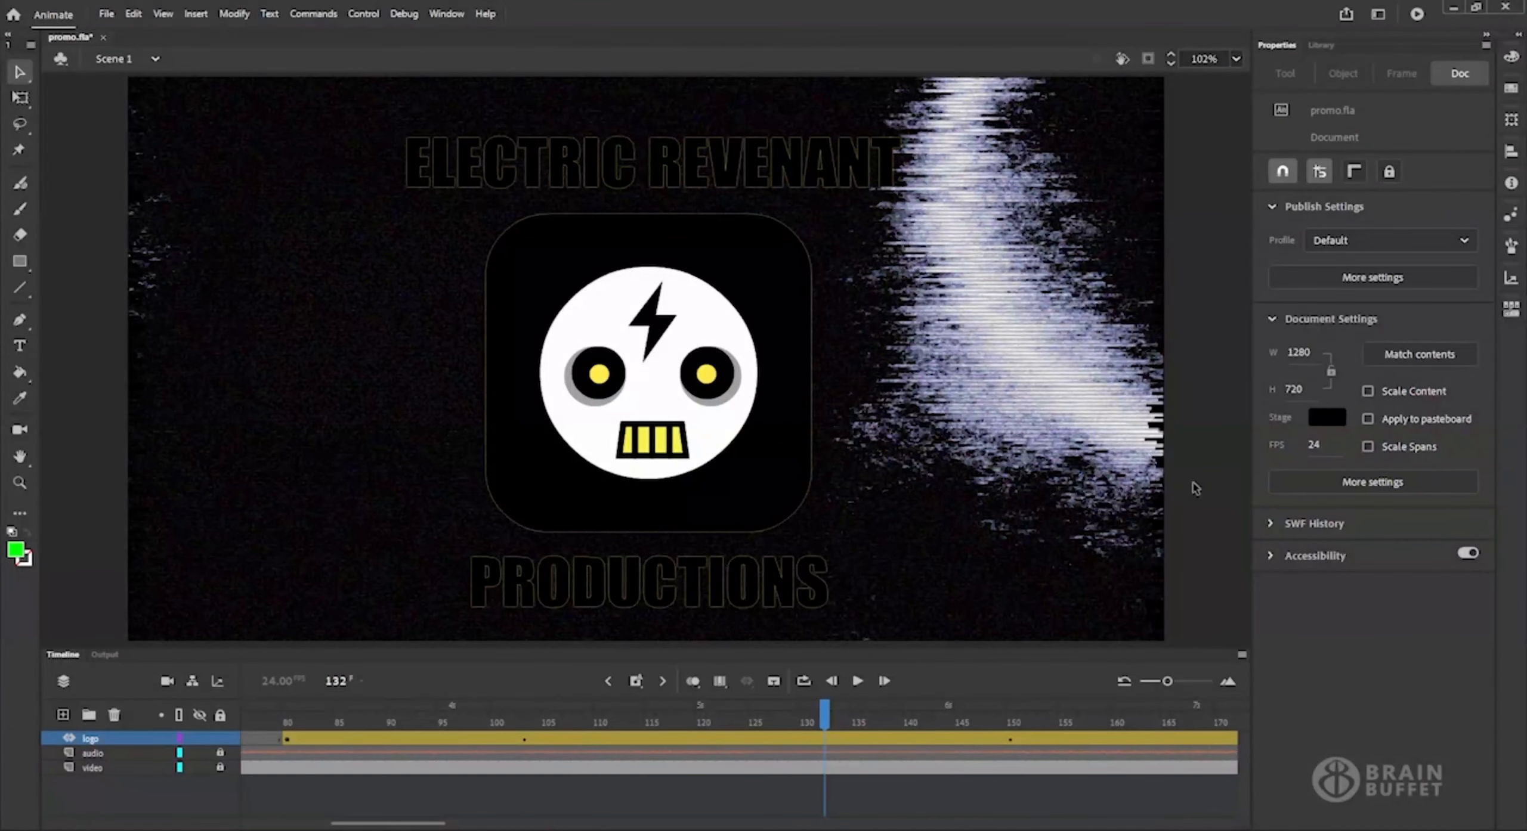
Open the video/media export settings for the movie.
left_click(103, 14)
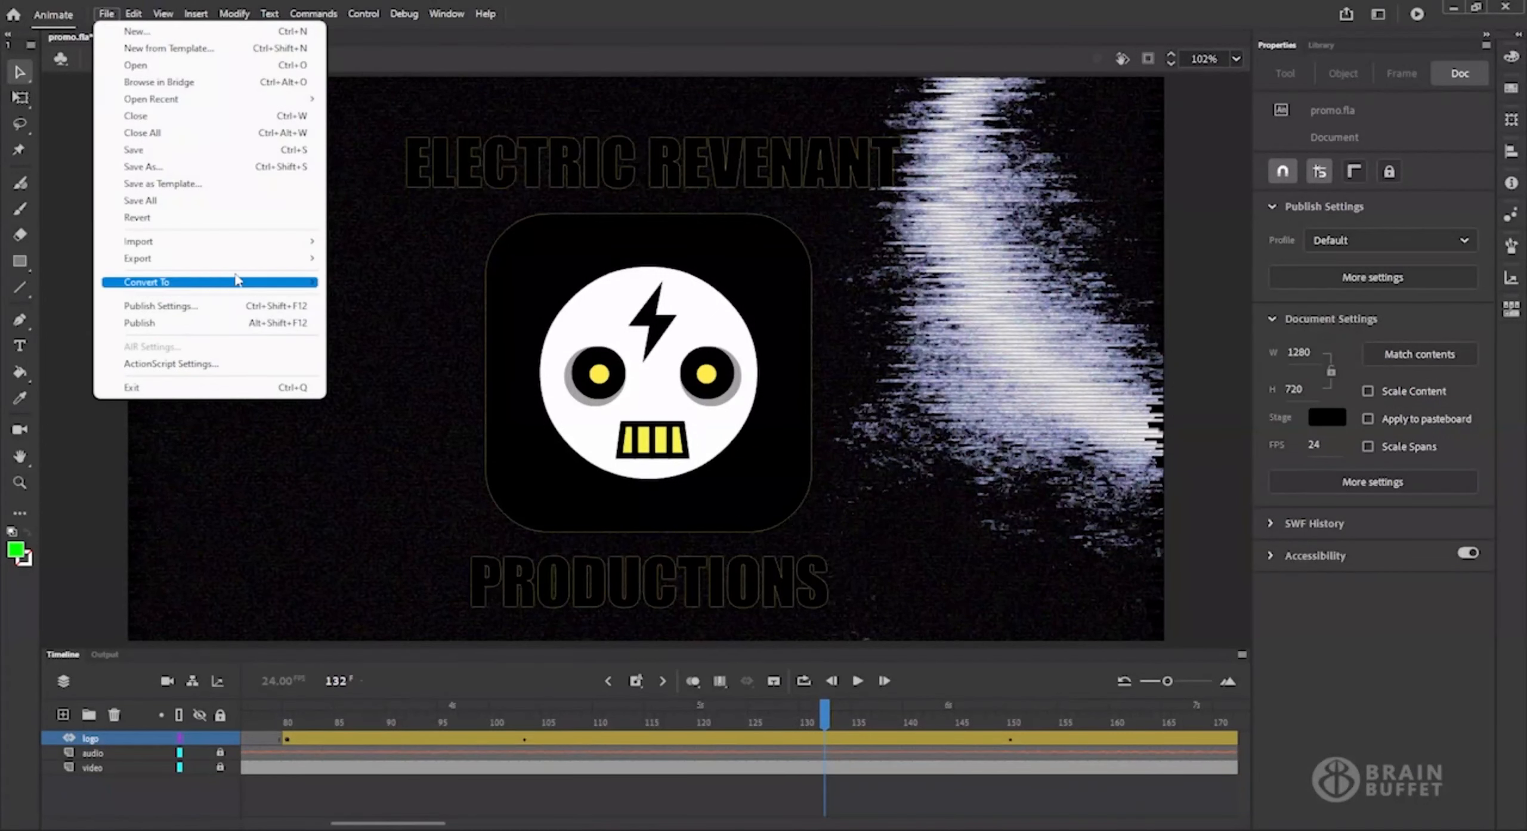
mouse_move(266, 262)
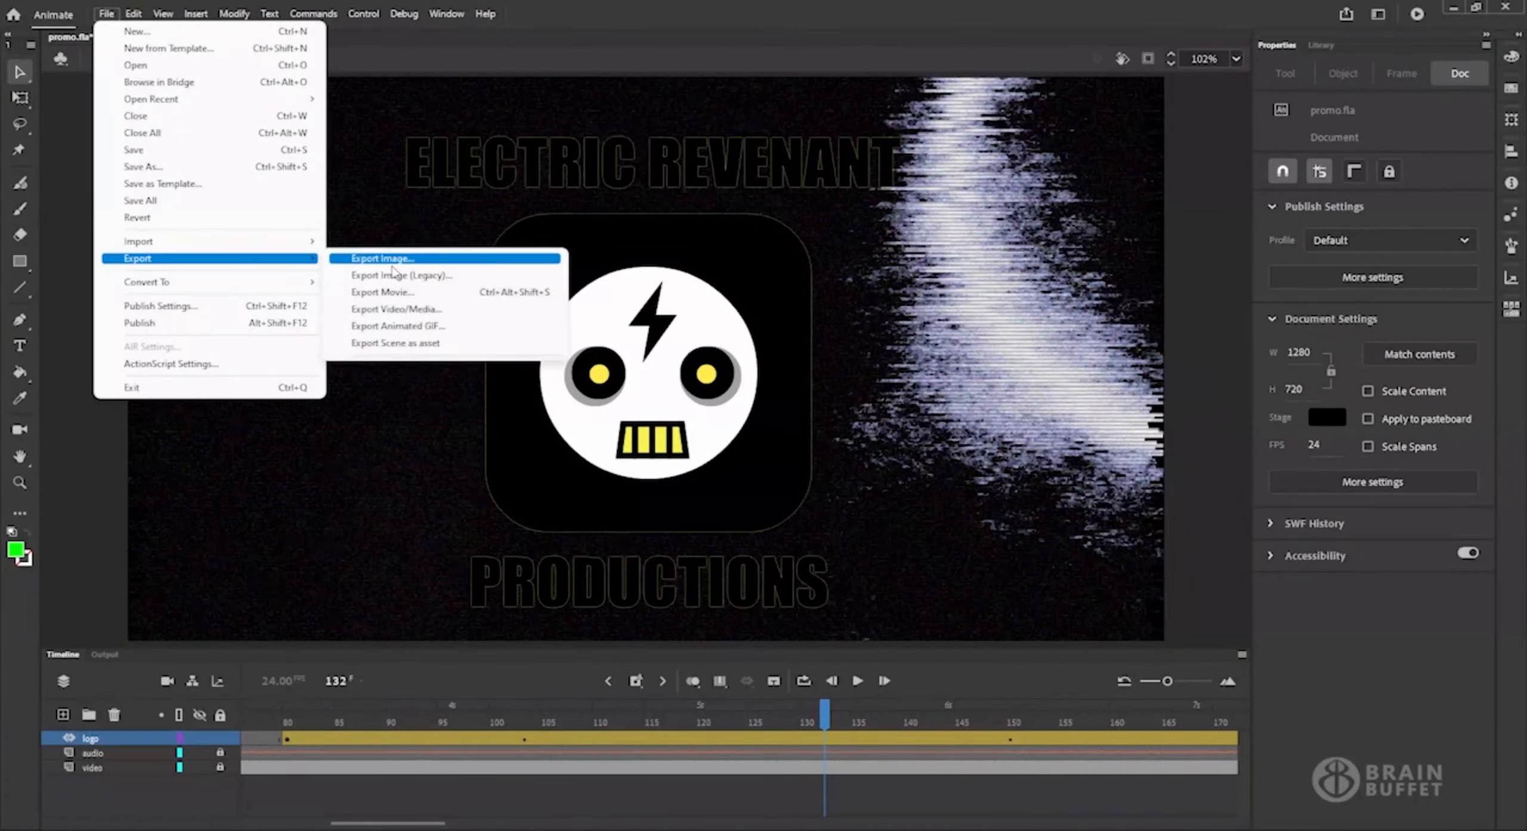
left_click(493, 311)
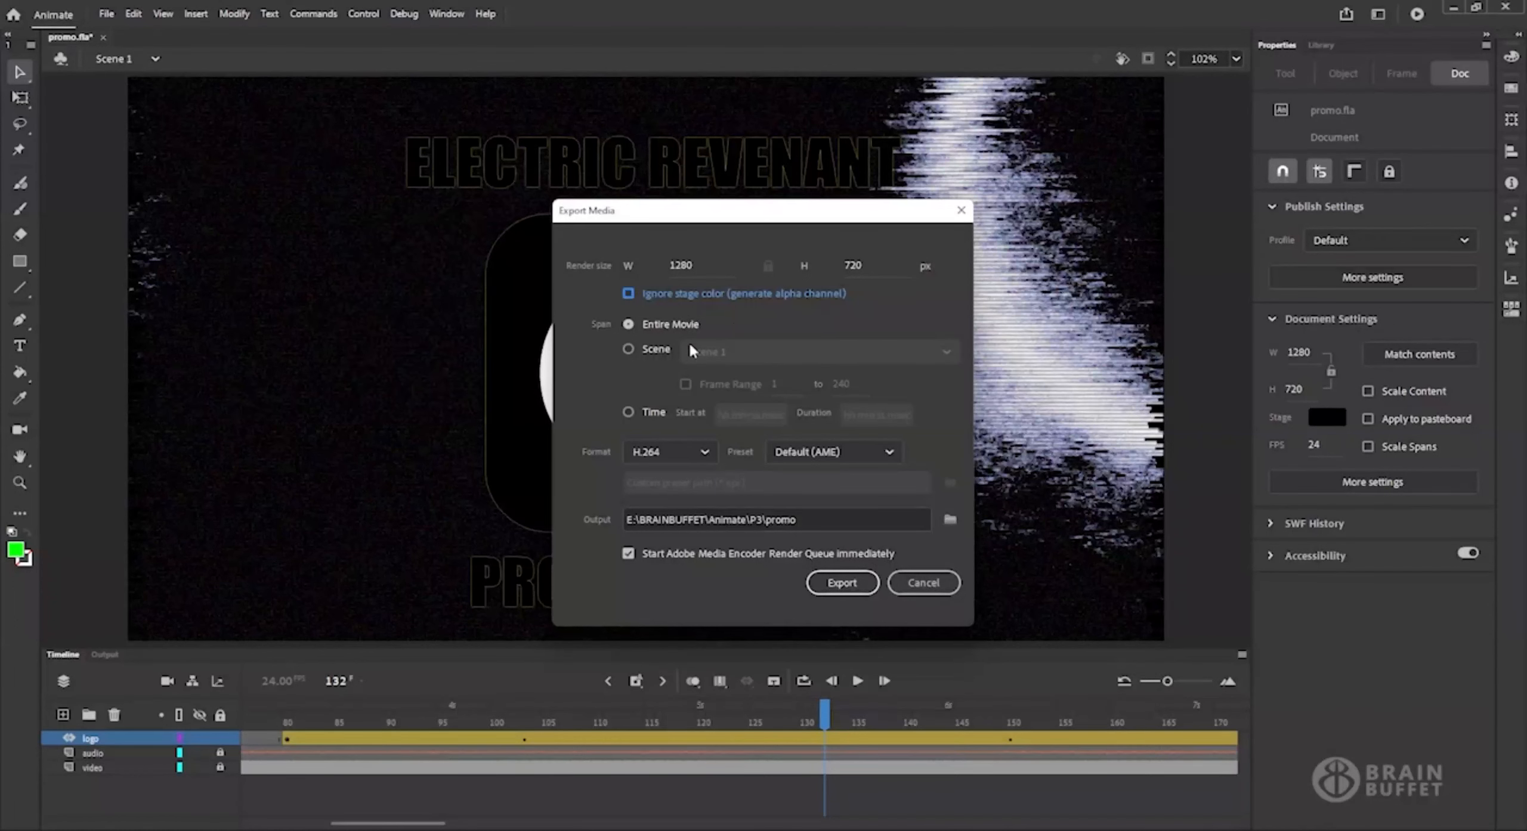
Try limiting the export span to Scene 1 with a frame range, and restore the span to Entire Movie.
left_click(629, 354)
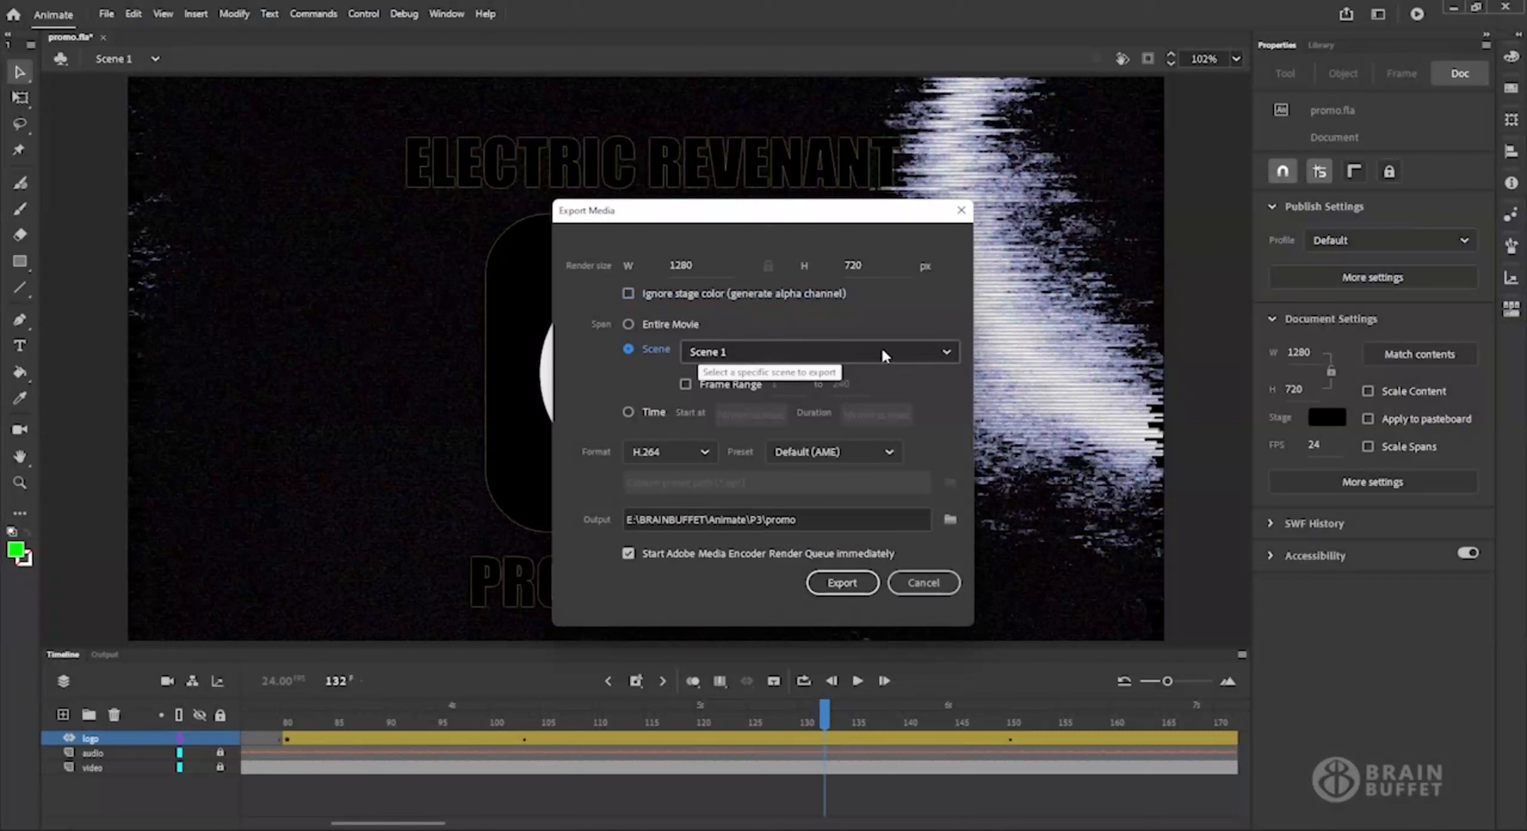
left_click(917, 350)
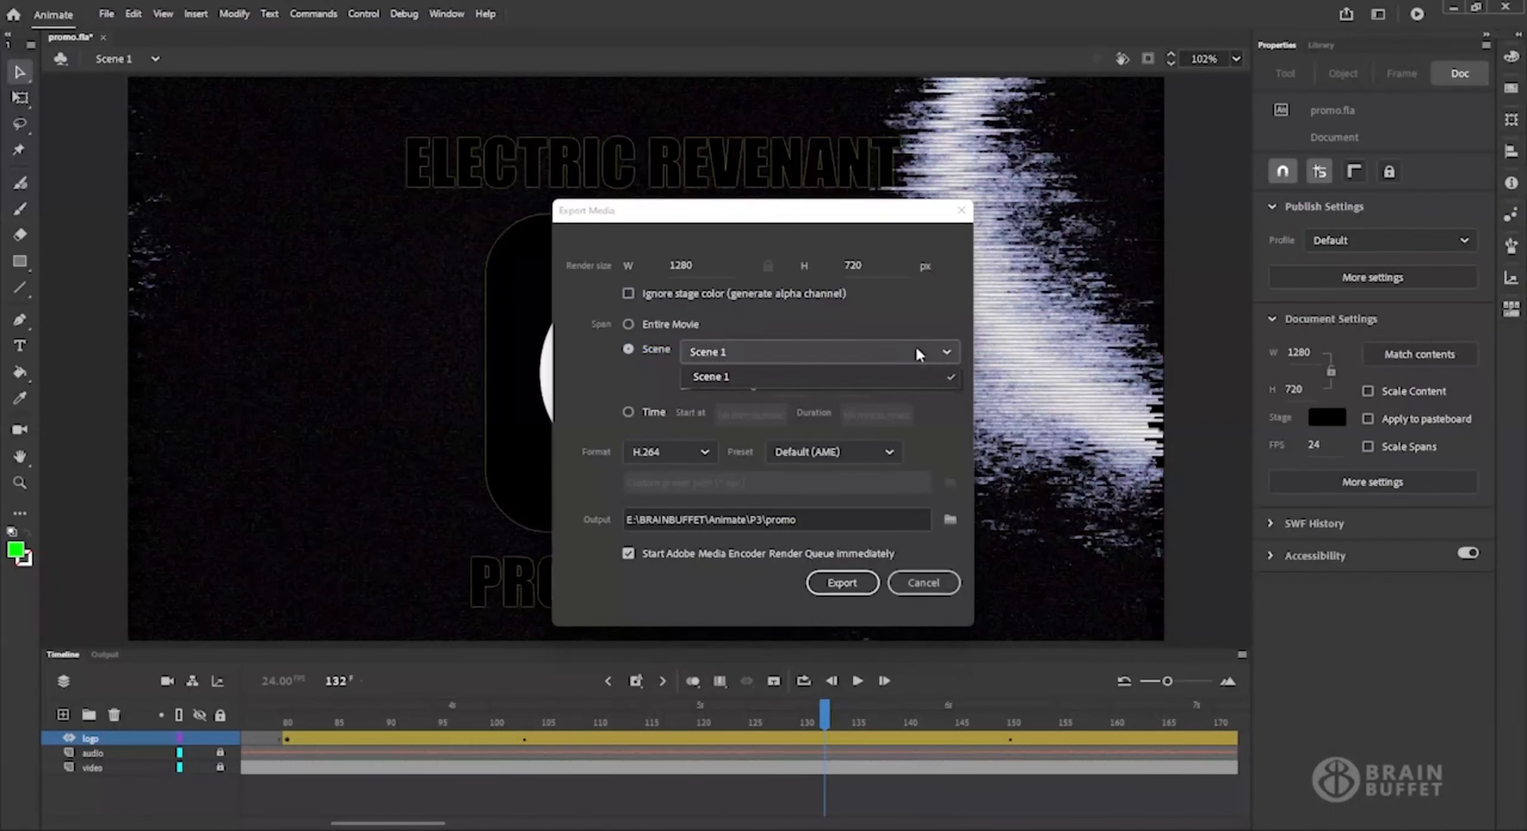
left_click(916, 352)
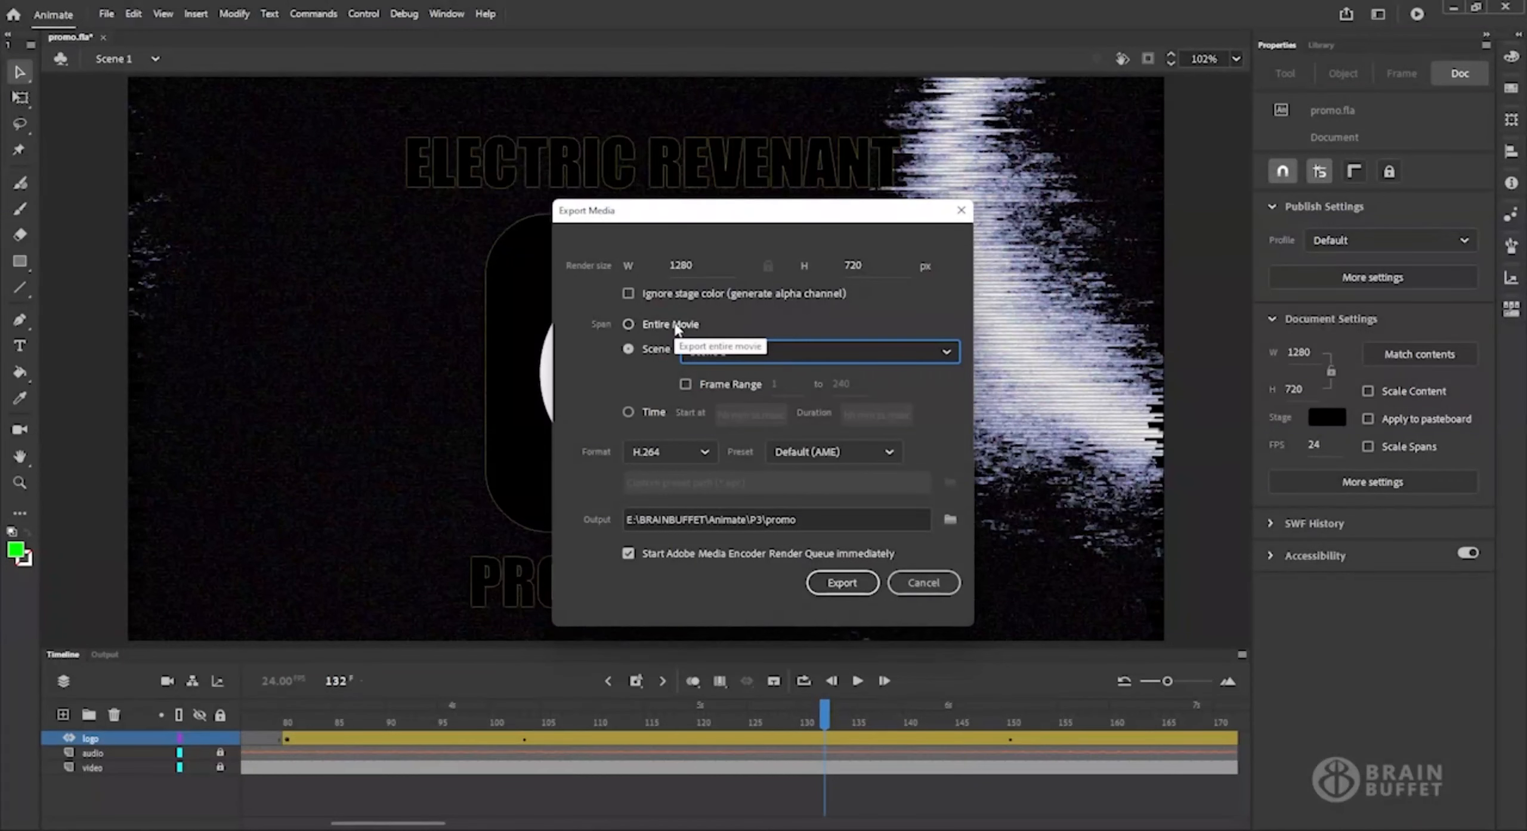
left_click(742, 388)
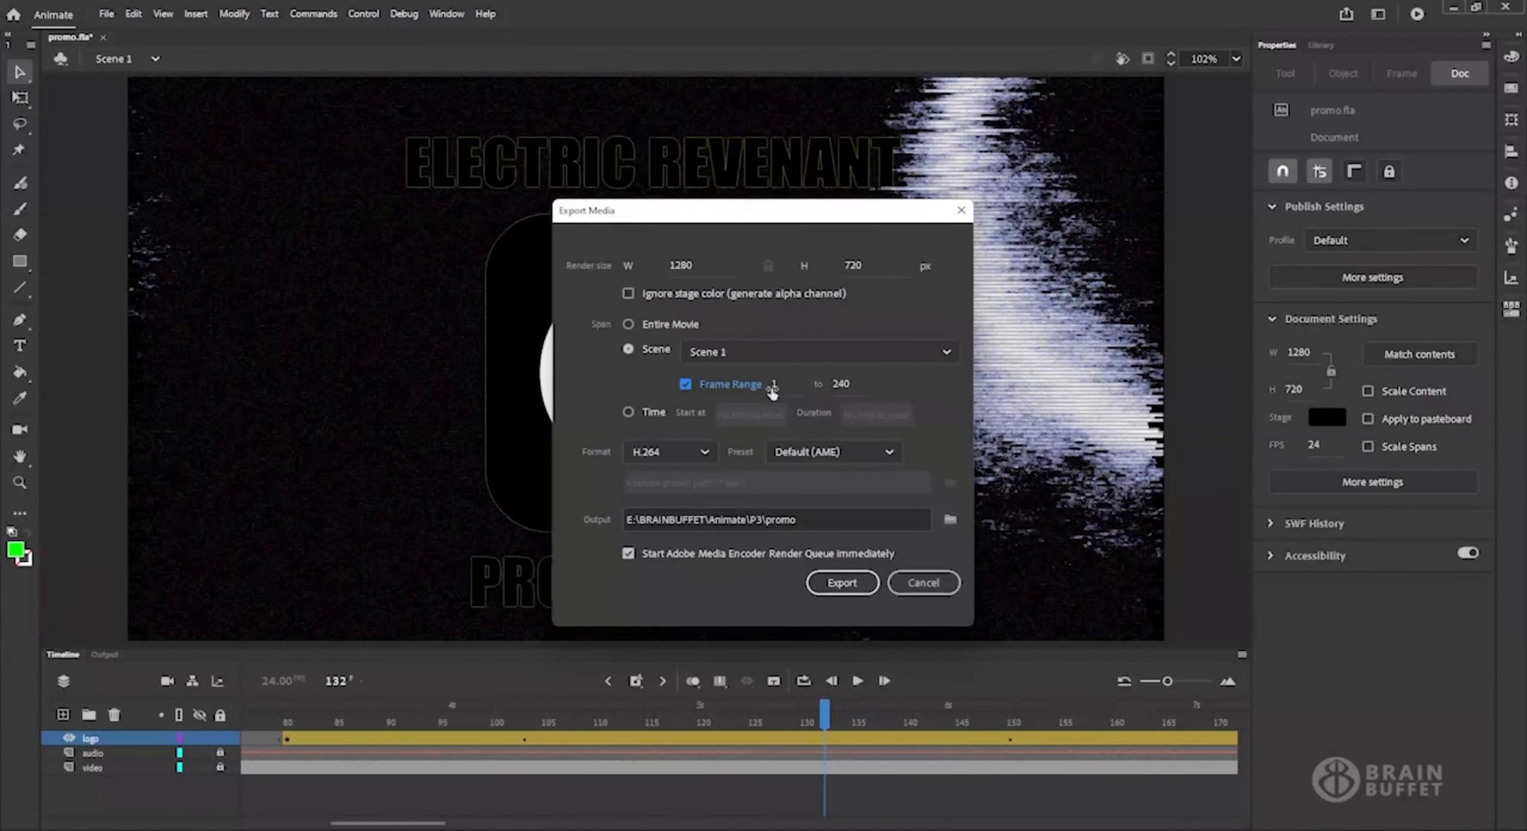
left_click(685, 384)
left_click(629, 324)
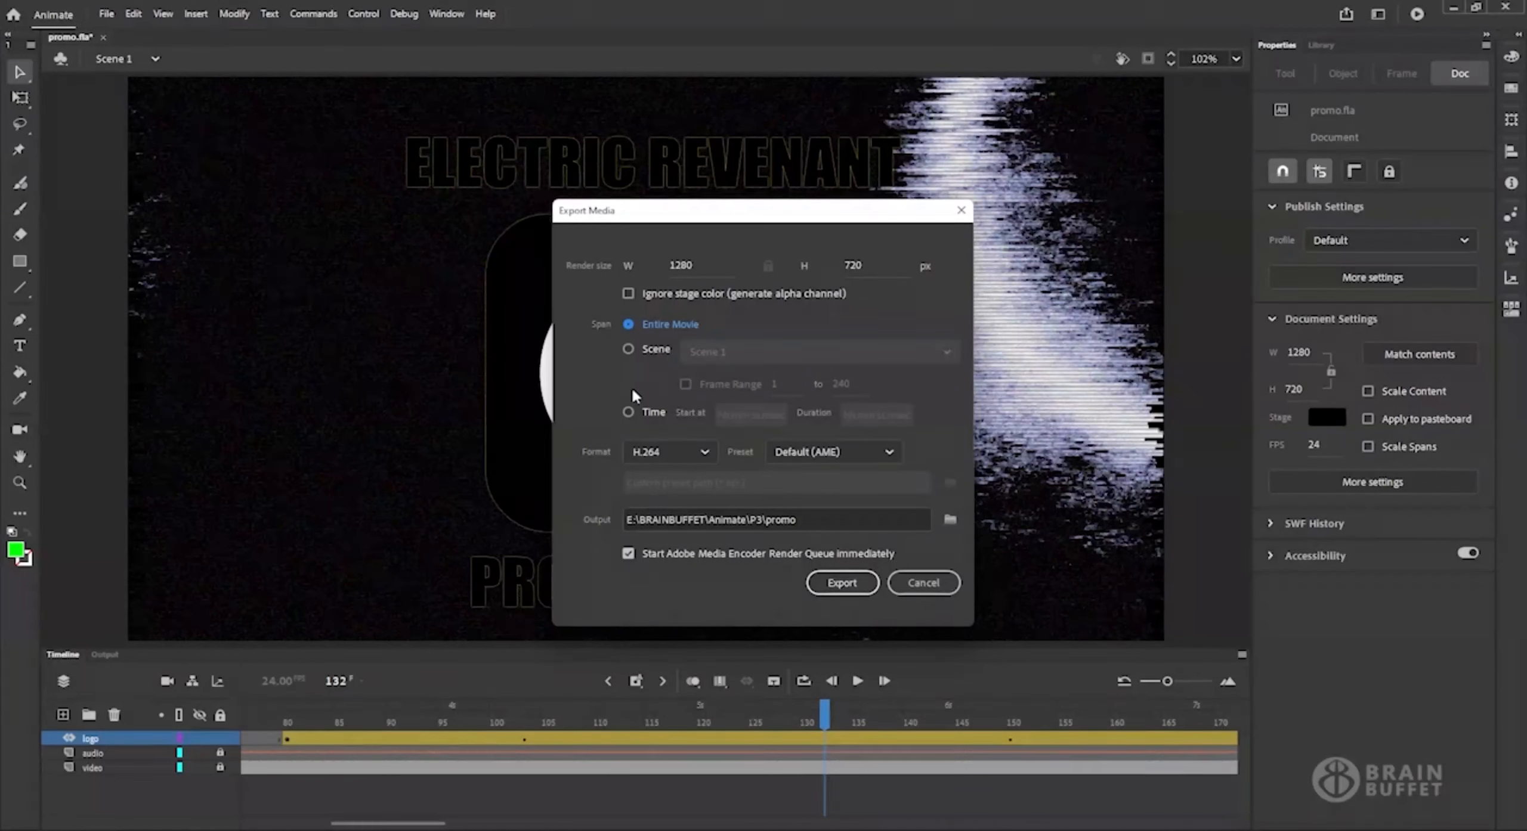
Keep the export format as H.264 and choose the YouTube 720p HD preset.
left_click(705, 453)
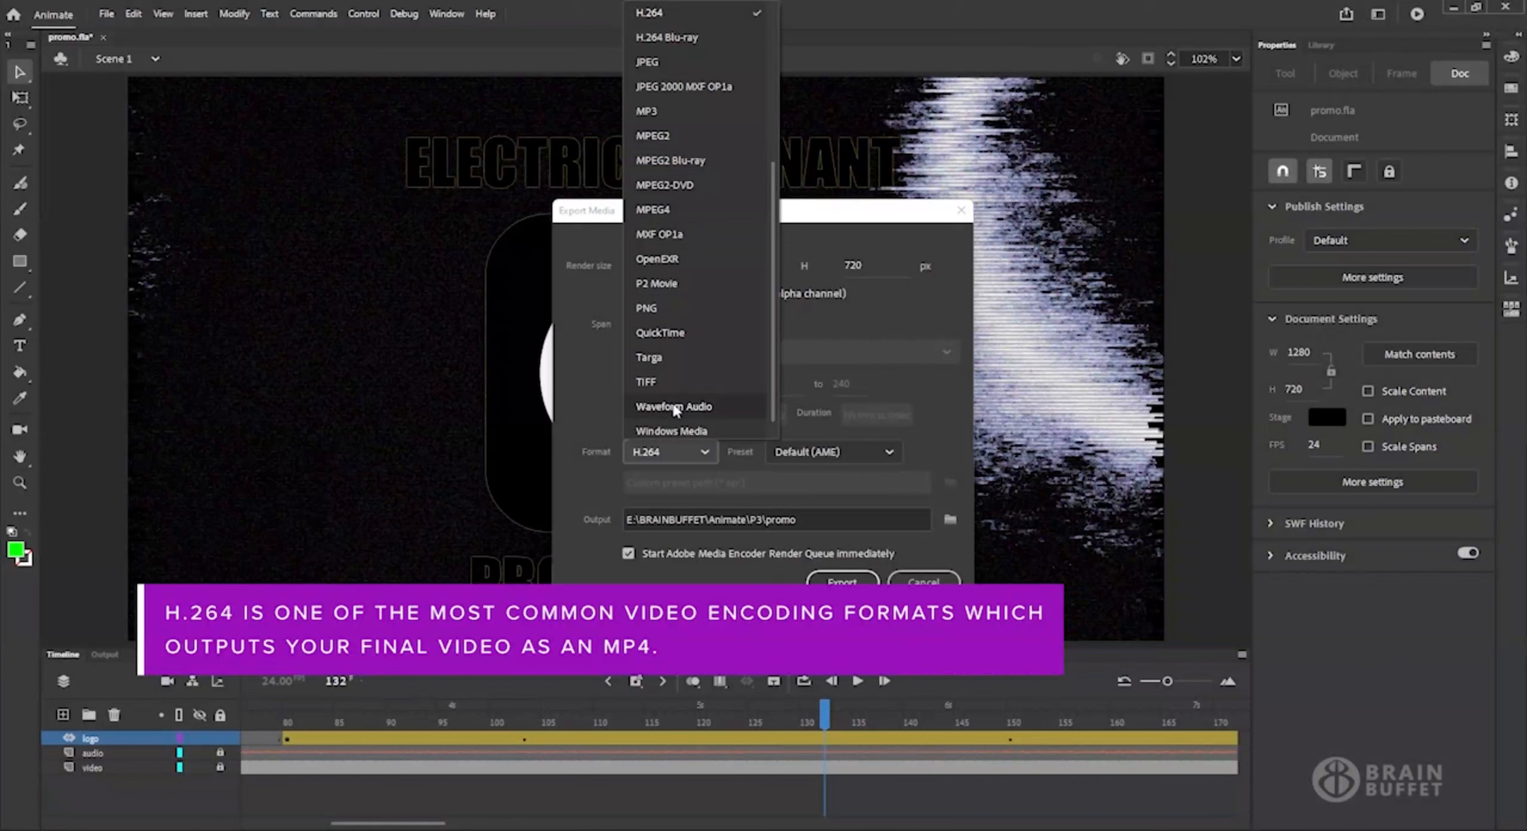
left_click(586, 410)
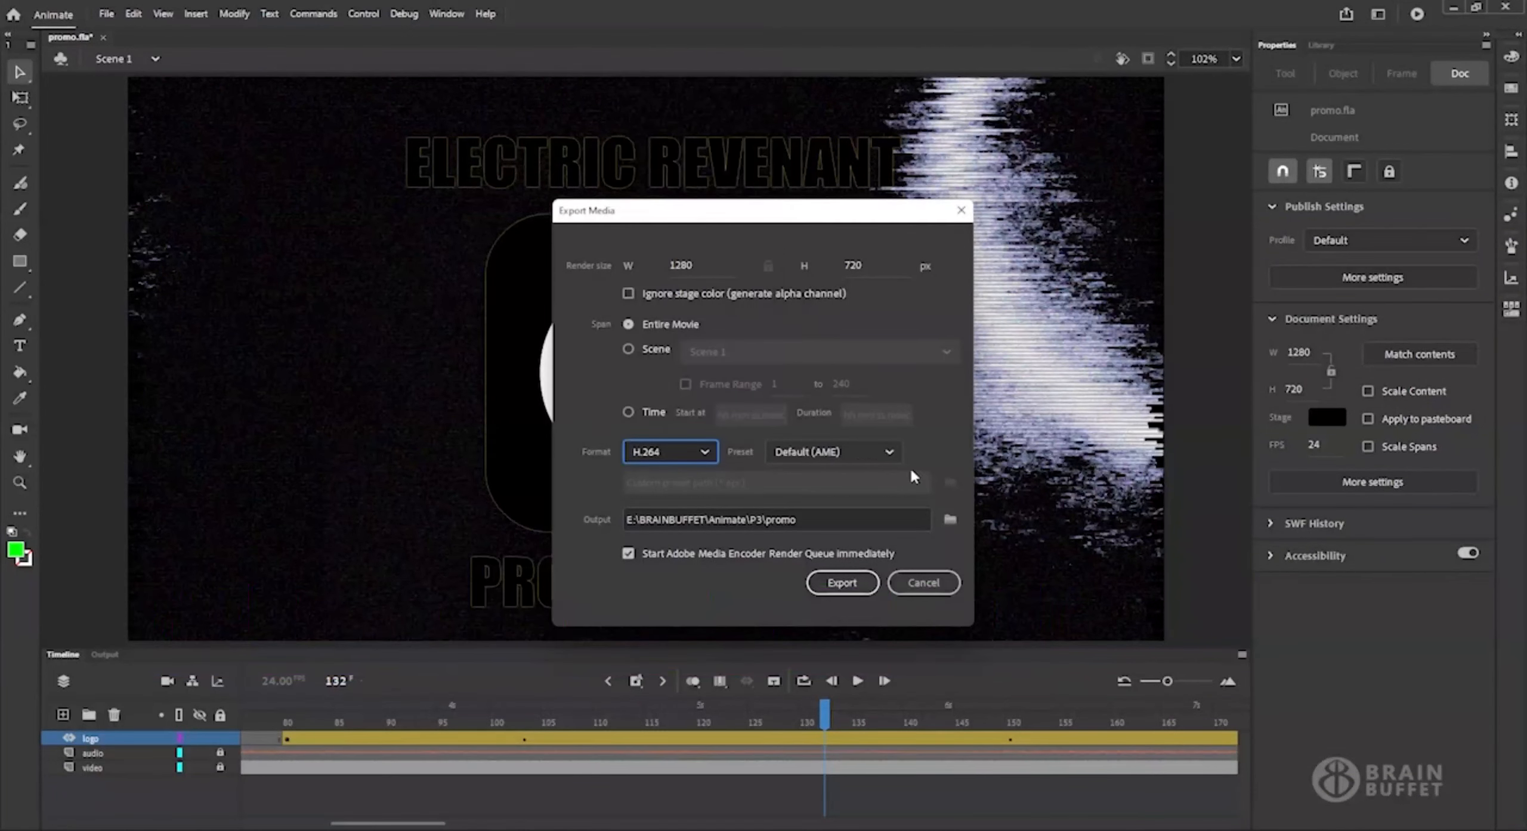
left_click(887, 452)
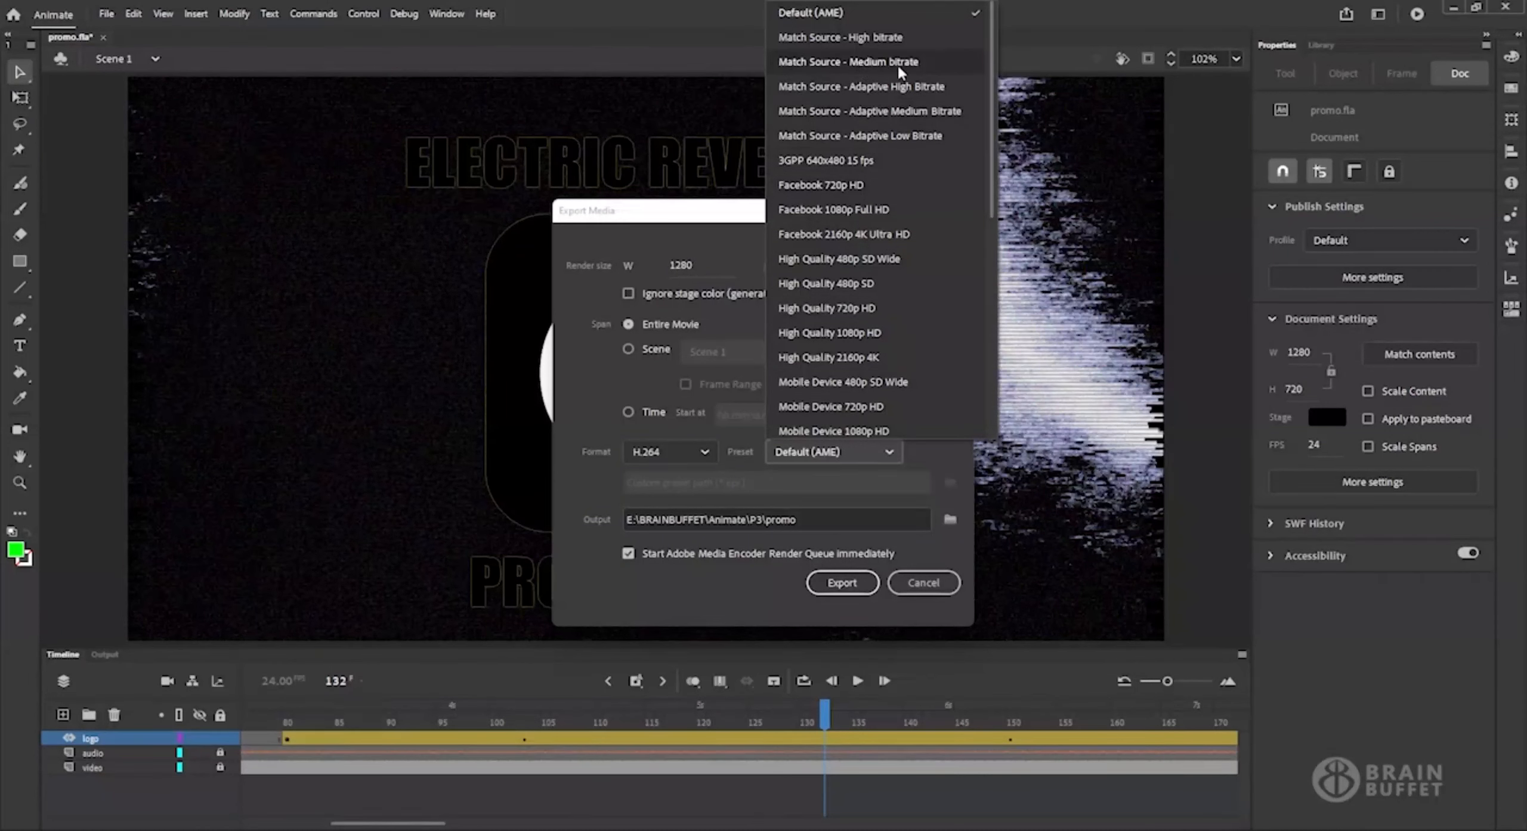
scroll(925, 274, "down", 5)
scroll(925, 283, "down", 1)
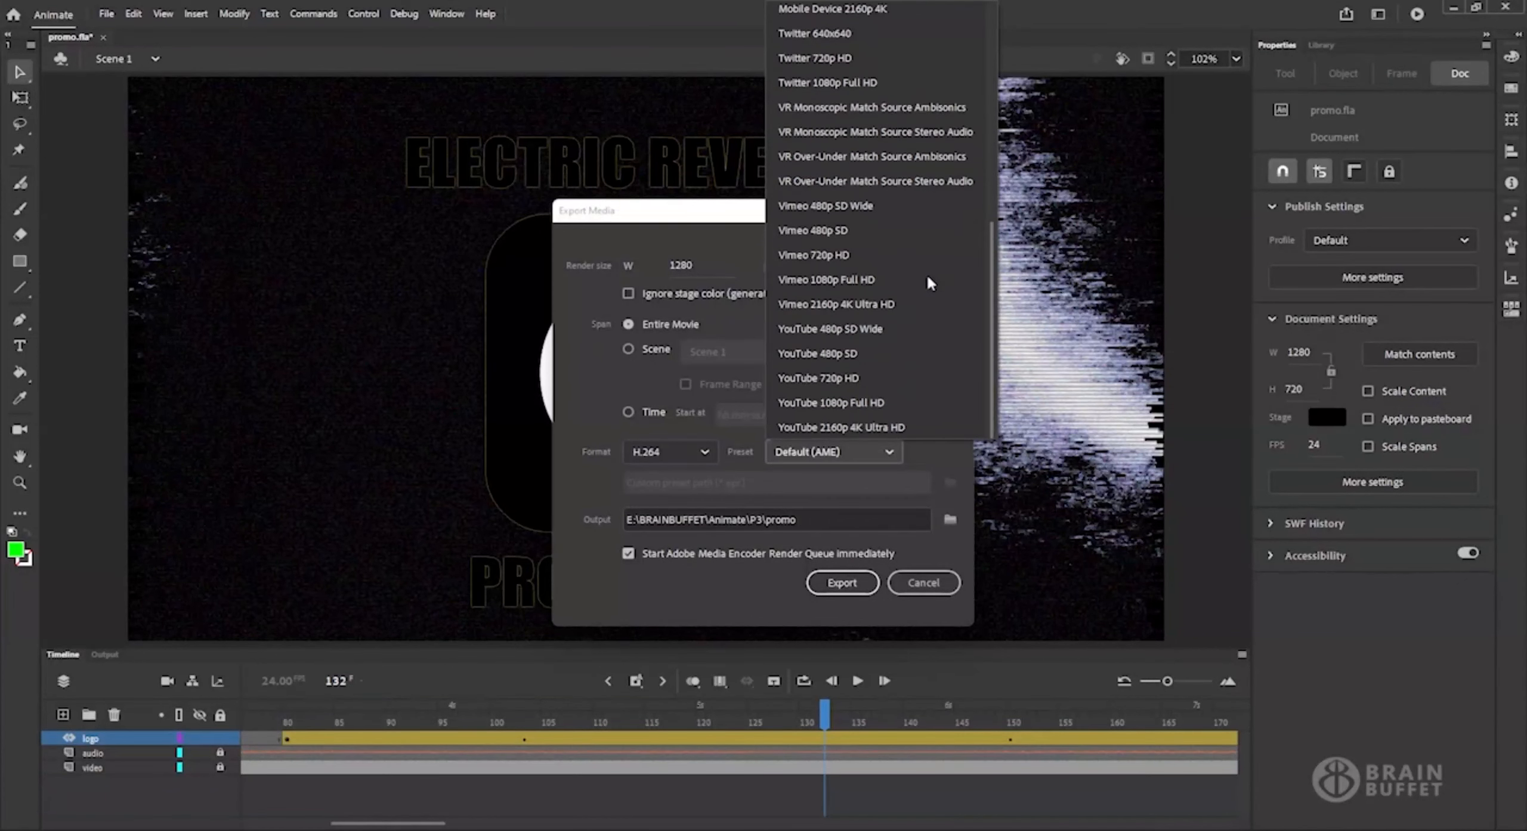
left_click(875, 377)
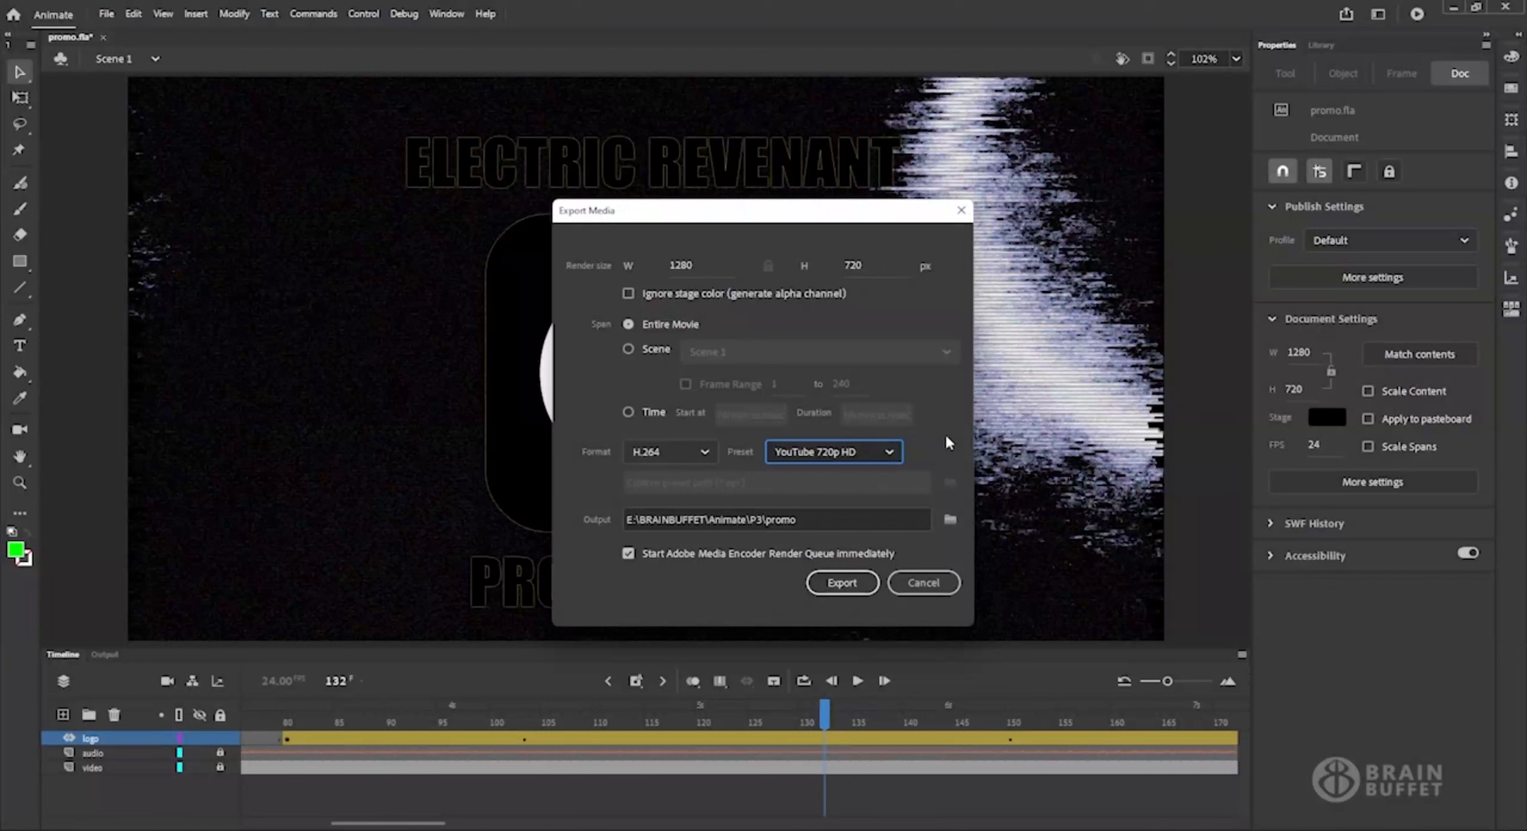
Keep the Media Encoder render queue set to start immediately, and export the movie as promo in E:\BRAINBUFFET\Animate\P3.
left_click(702, 556)
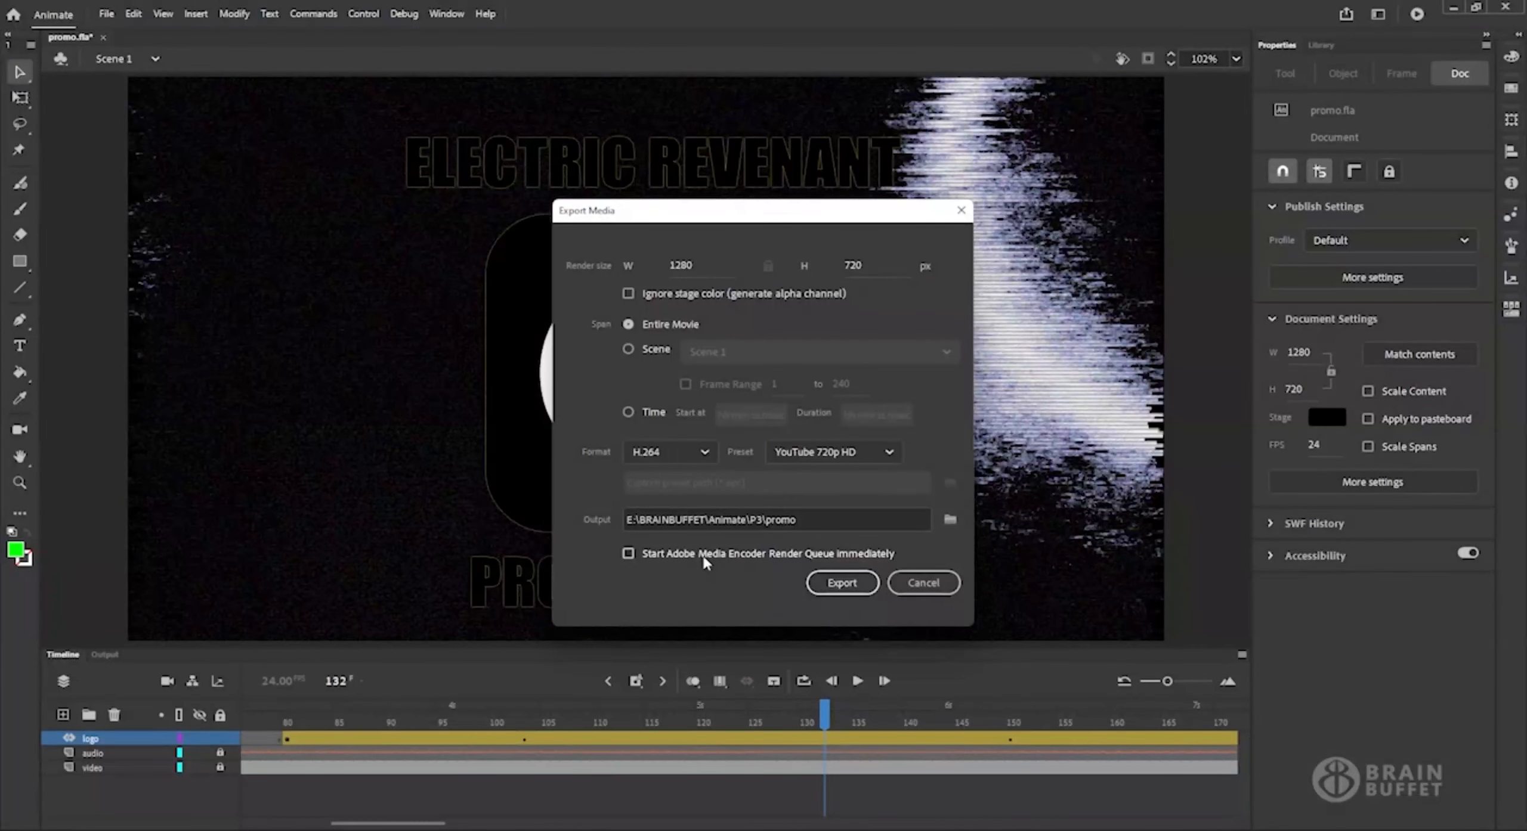
left_click(702, 558)
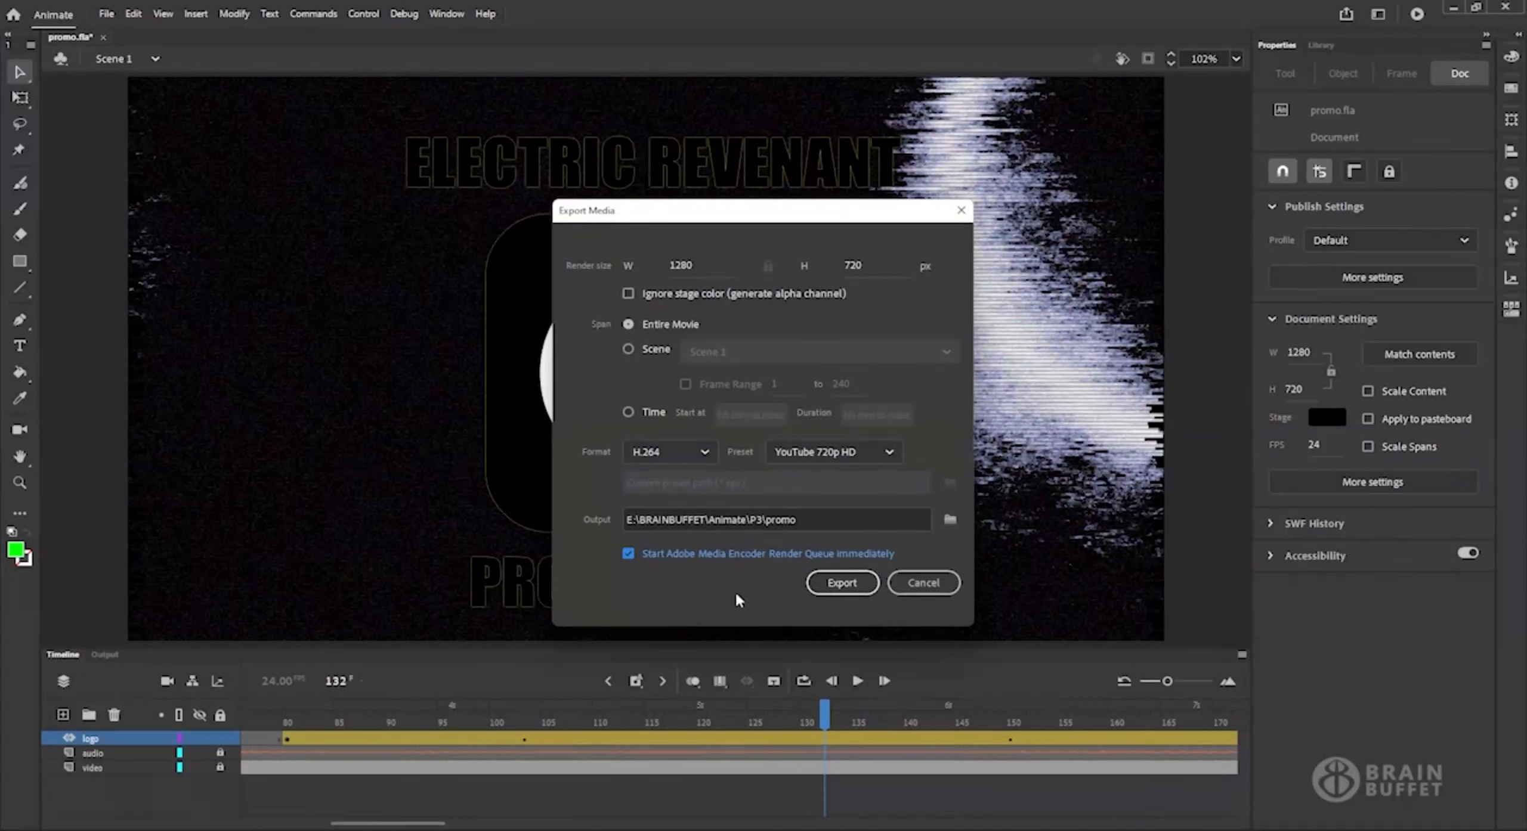
left_click(842, 581)
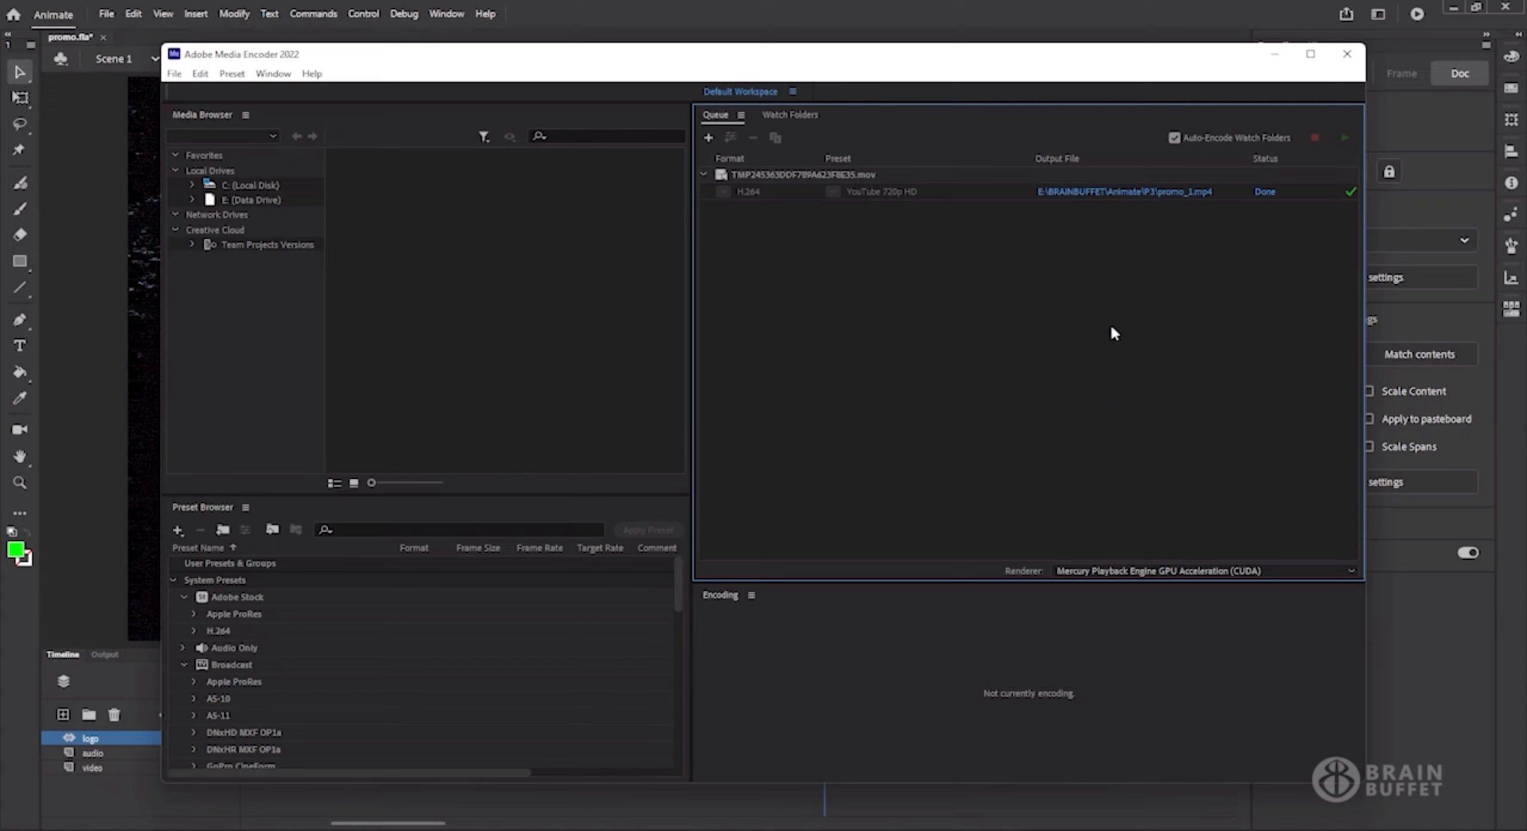
Select the promo_1.mp4 render in the Adobe Media Encoder queue, close Media Encoder, and acknowledge the export message in Animate.
left_click(972, 191)
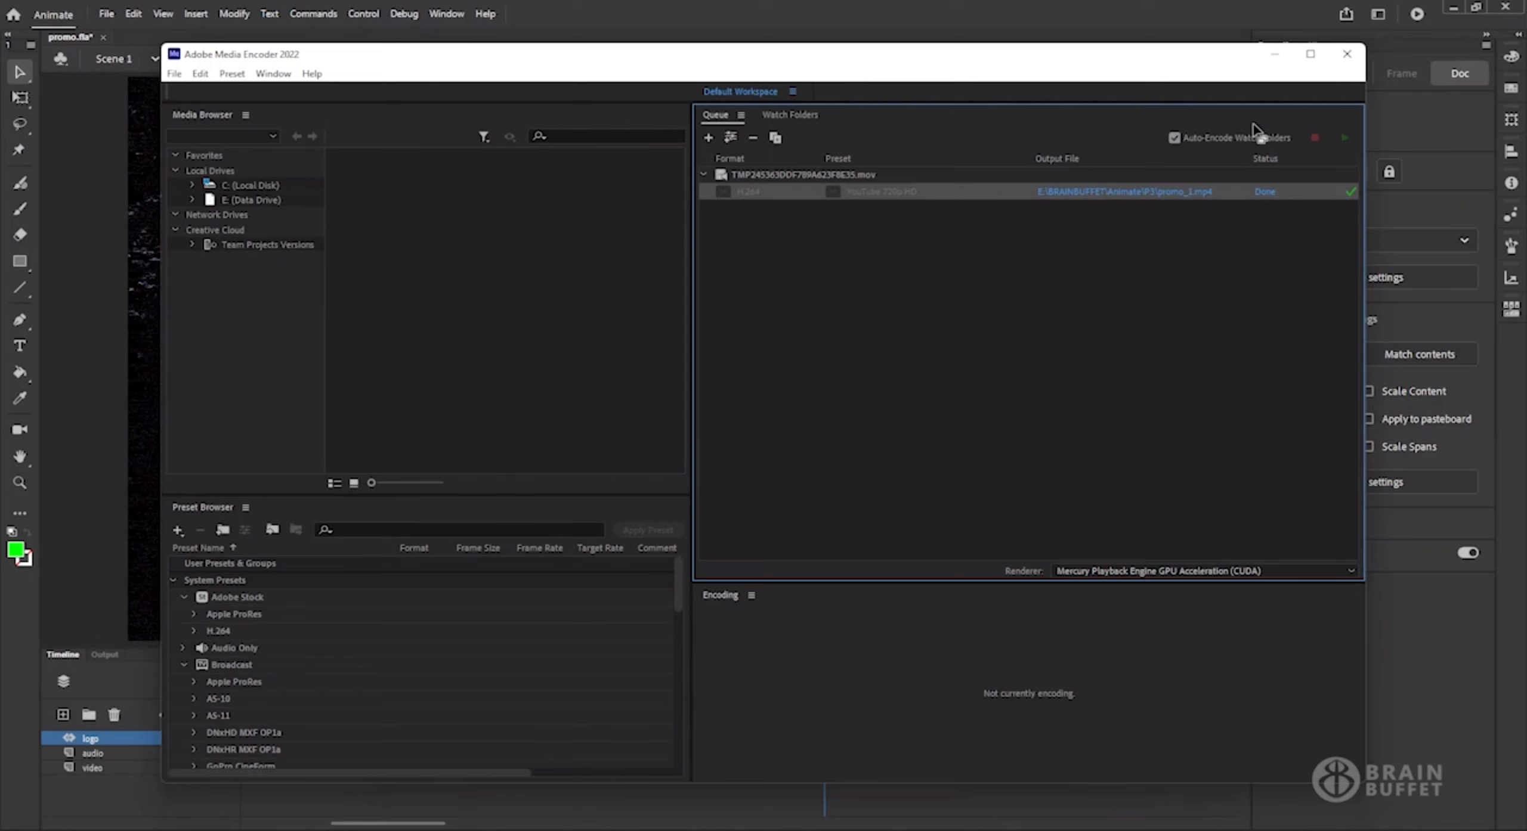
left_click(1346, 54)
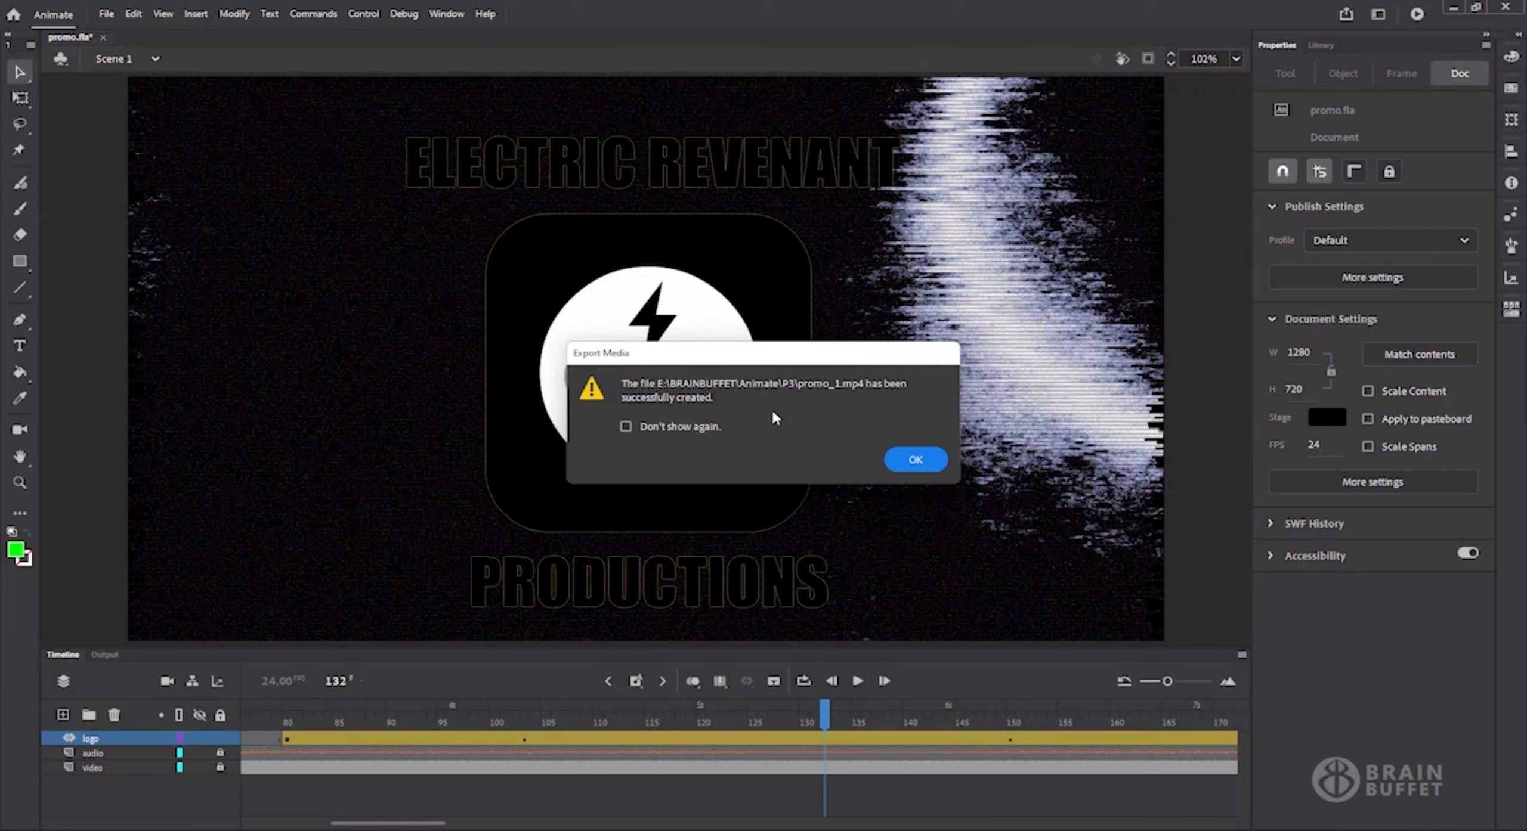
left_click(933, 462)
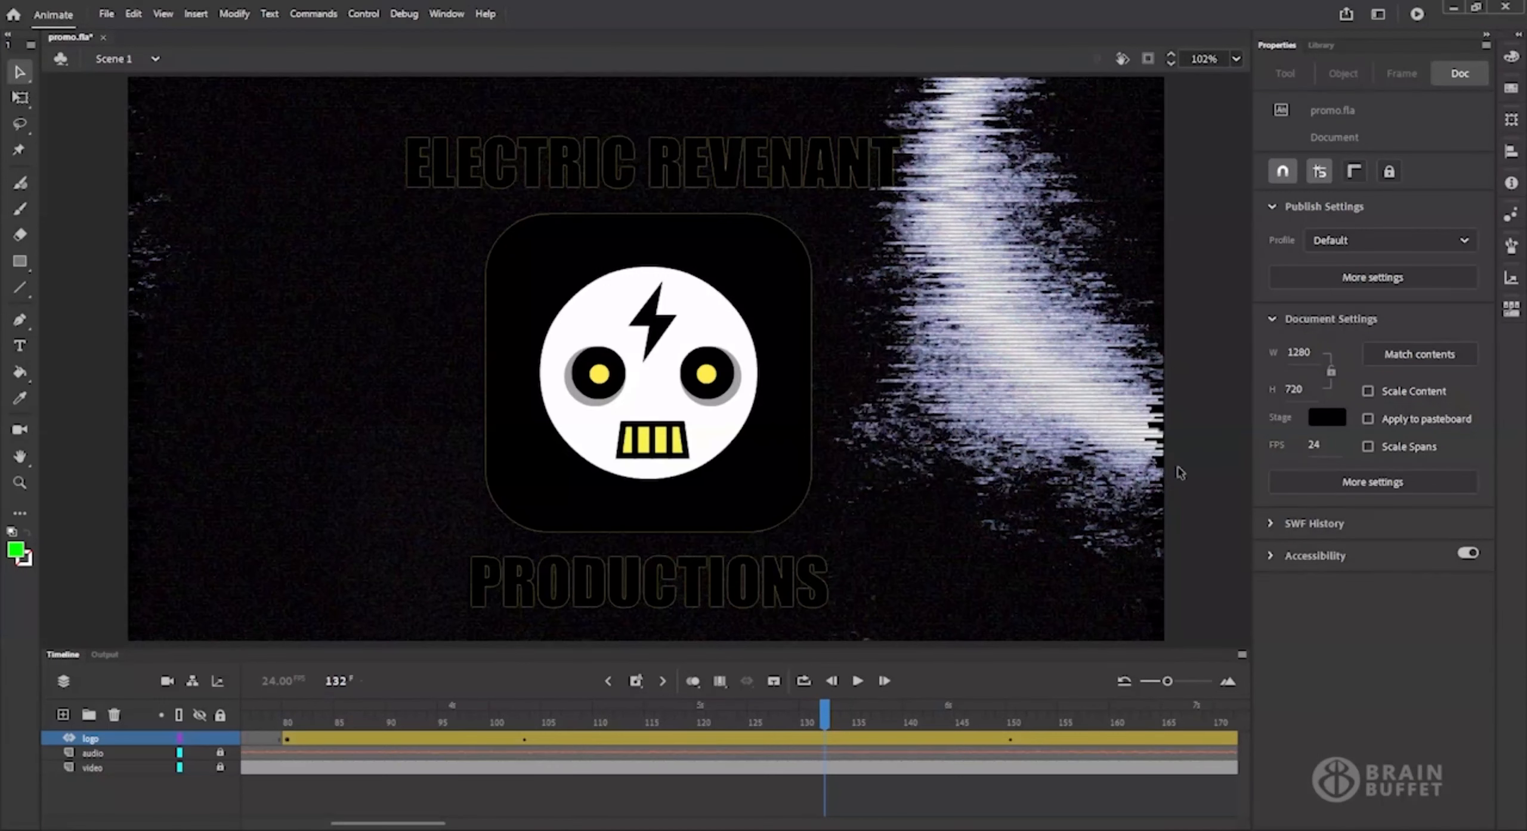